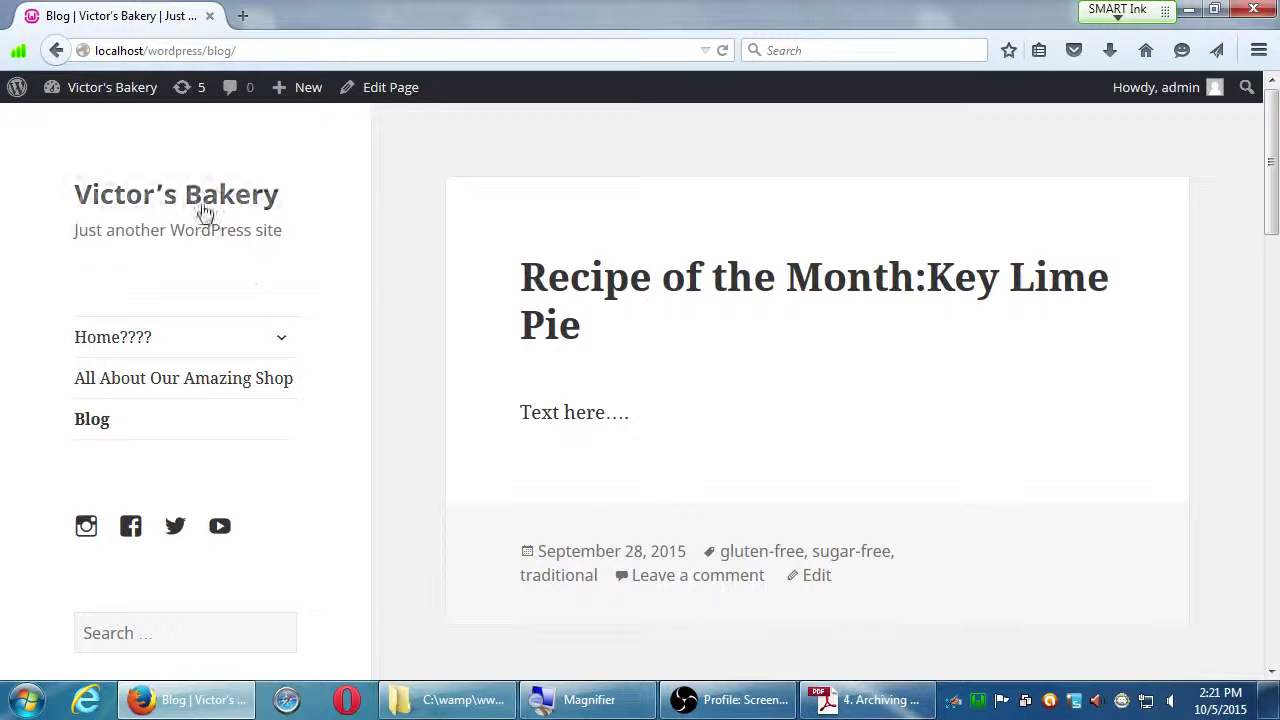
Step: Switch back and forth between the Victor's Bakery front page and the admin dashboard, finishing on the front page
{"action": "left_click", "coordinate": [172, 200]}
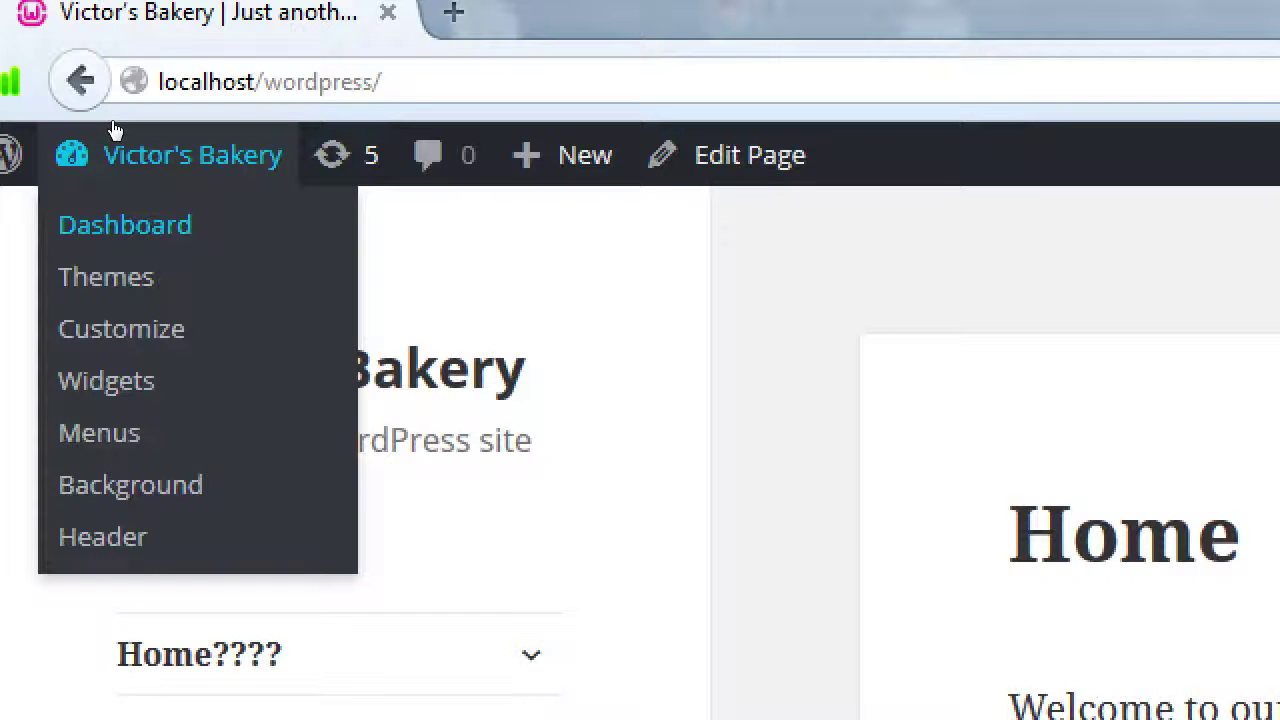
{"action": "left_click", "coordinate": [113, 130]}
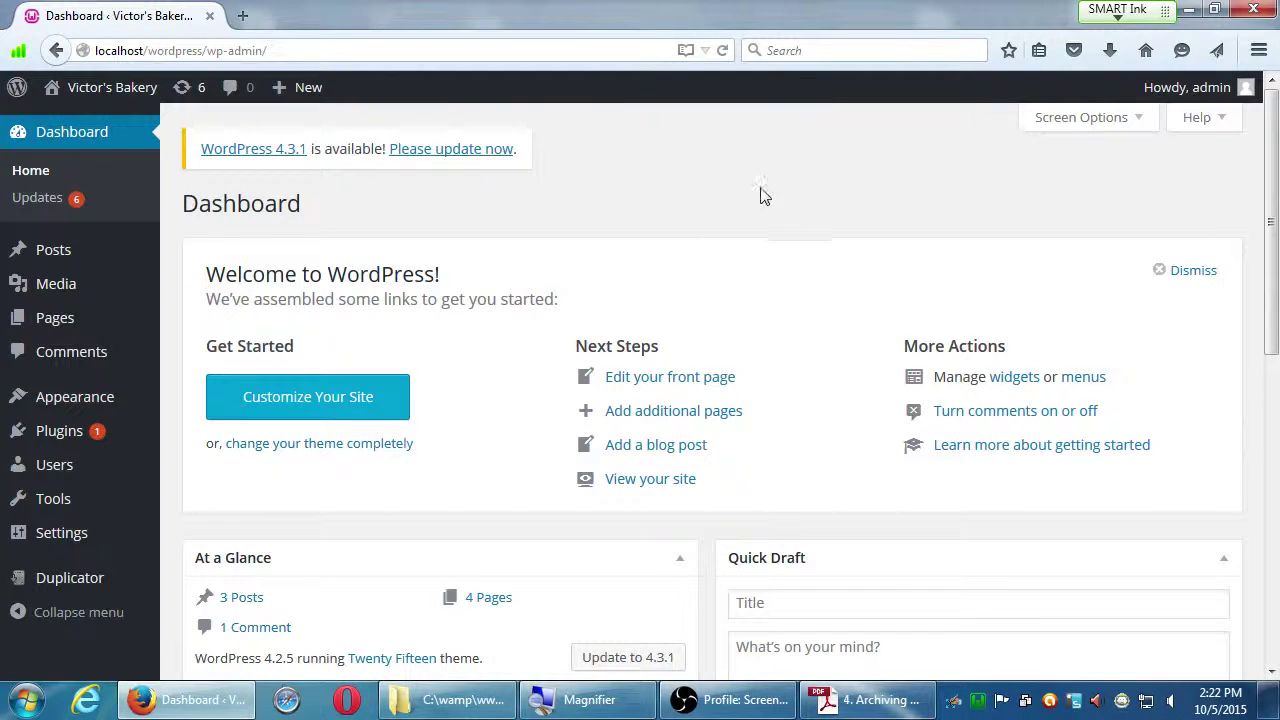
{"action": "mouse_move", "coordinate": [80, 95]}
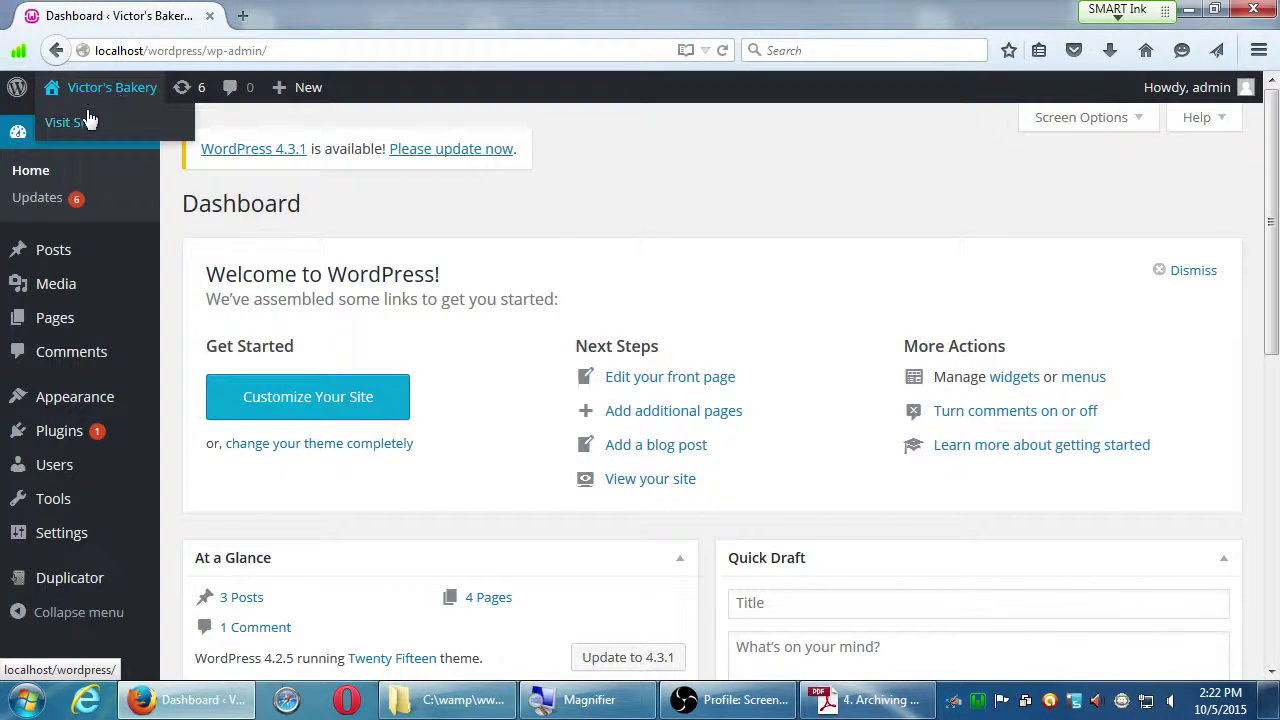
{"action": "left_click", "coordinate": [86, 124]}
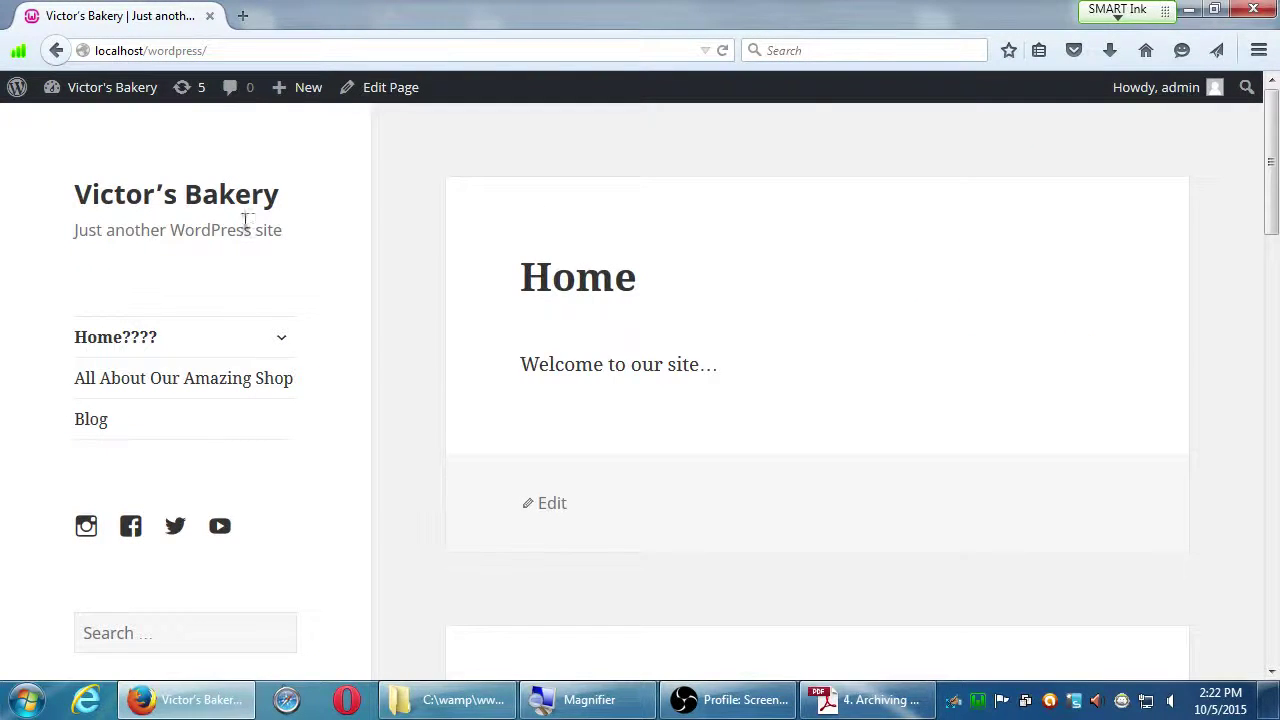
{"action": "left_click", "coordinate": [105, 96]}
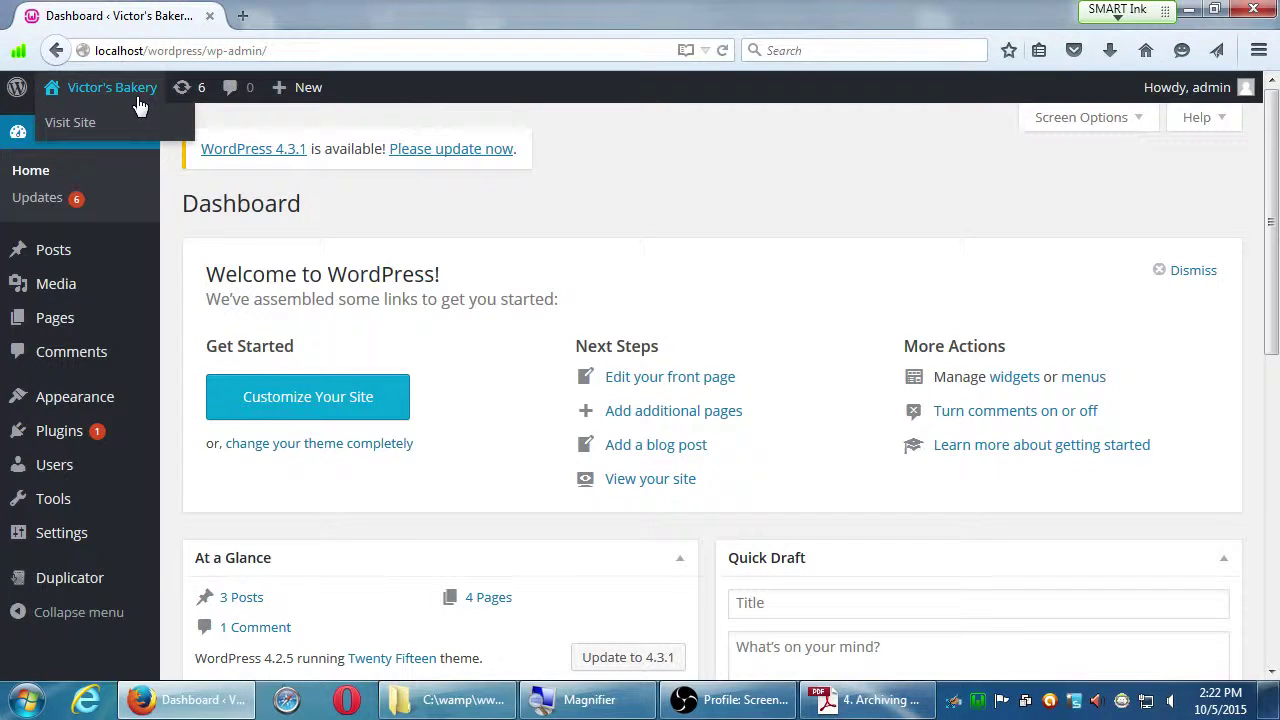
{"action": "left_click", "coordinate": [139, 100]}
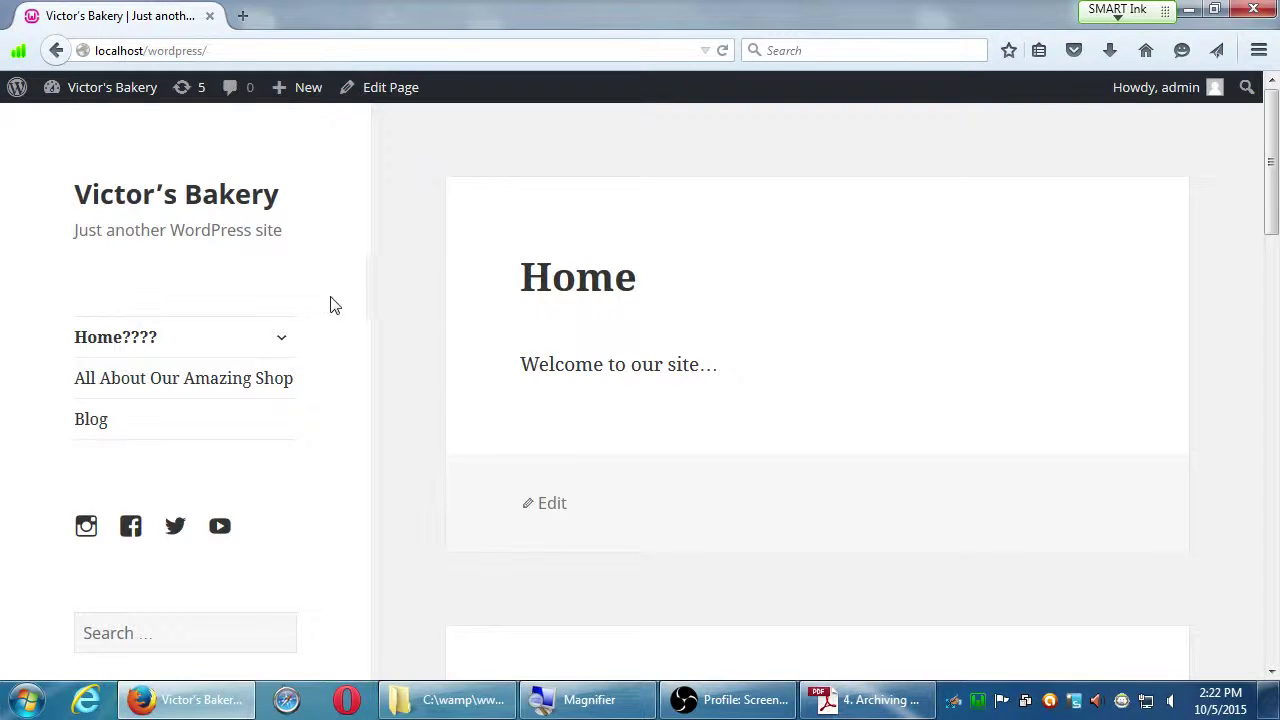
Step: Visit the All About Our Amazing Shop page and examine its title
{"action": "left_click", "coordinate": [267, 382]}
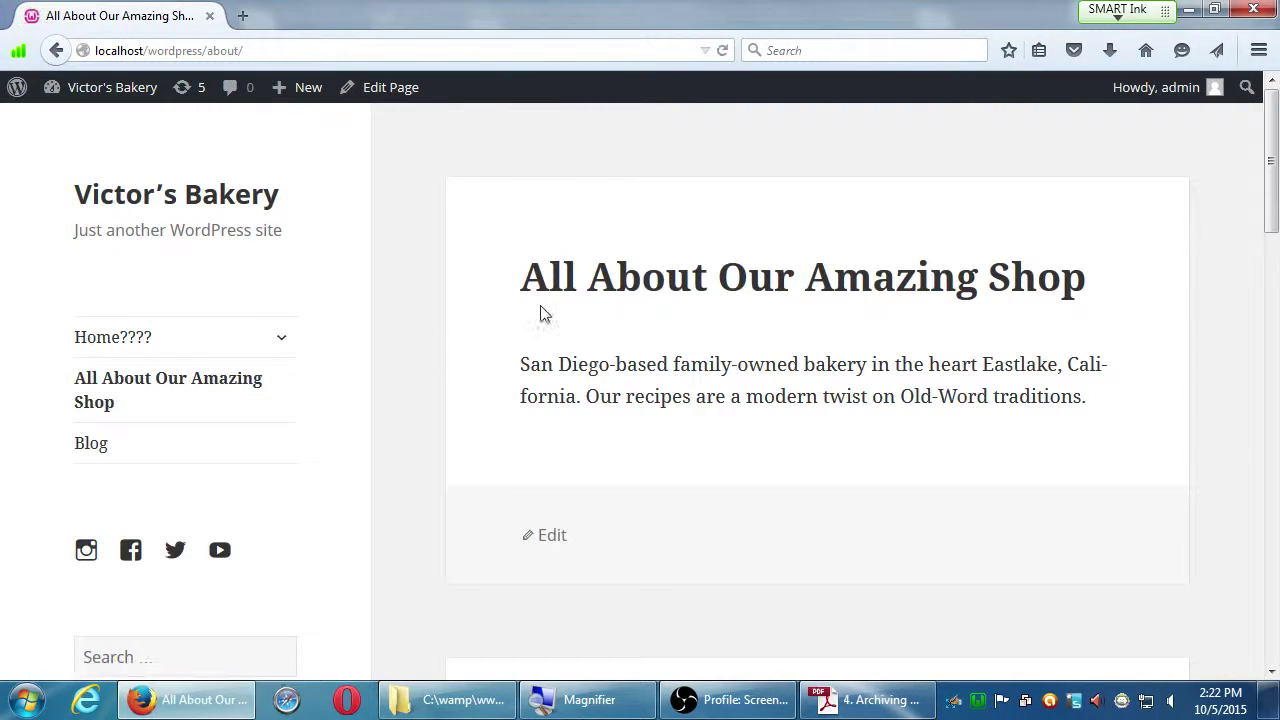
{"action": "left_click_drag", "start_coordinate": [1037, 278], "coordinate": [815, 275]}
{"action": "left_click", "coordinate": [712, 290]}
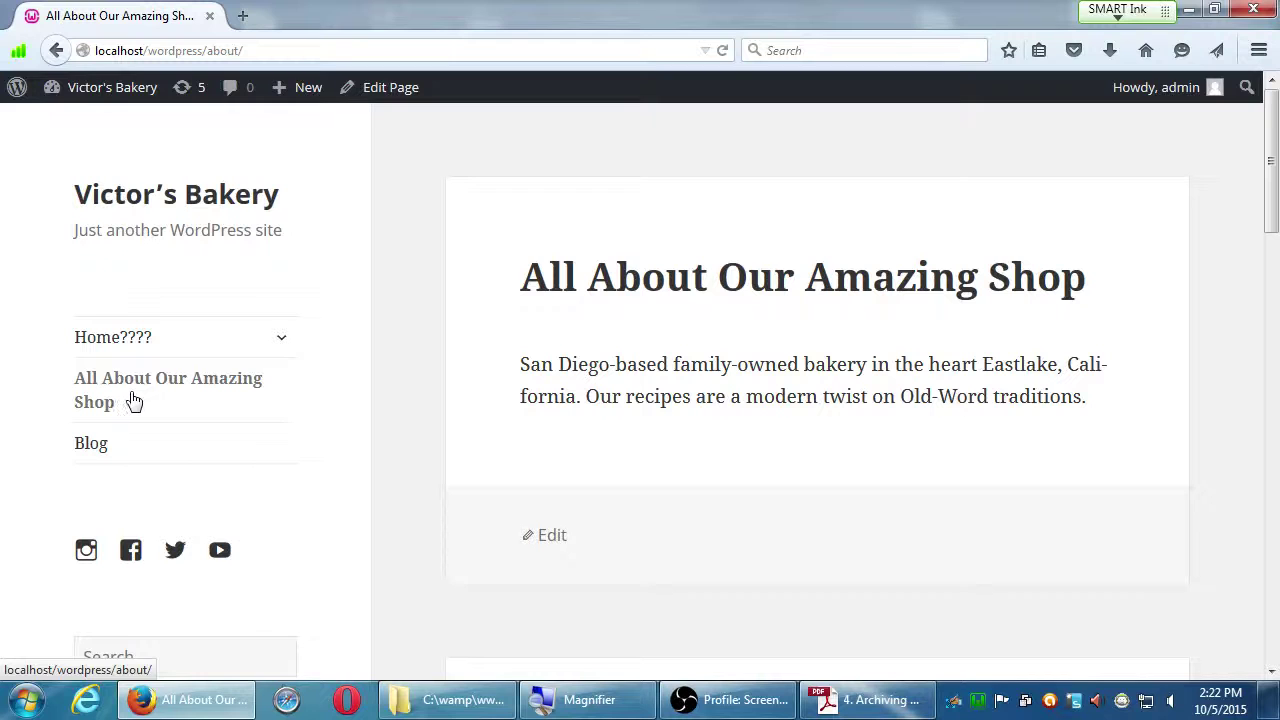
Step: Visit the Blog page and look through its list of posts
{"action": "left_click", "coordinate": [103, 452]}
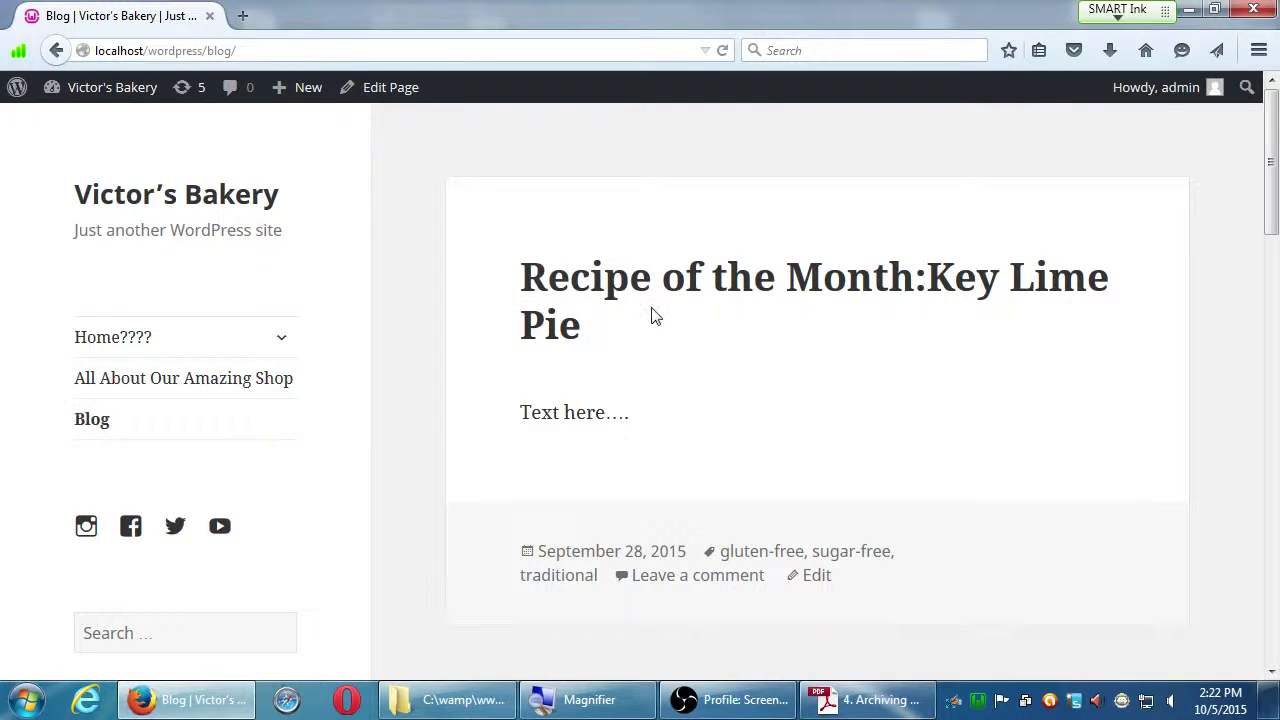
{"action": "scroll", "coordinate": [626, 450], "scroll_direction": "down", "scroll_amount": 7}
{"action": "scroll", "coordinate": [660, 477], "scroll_direction": "down", "scroll_amount": 7}
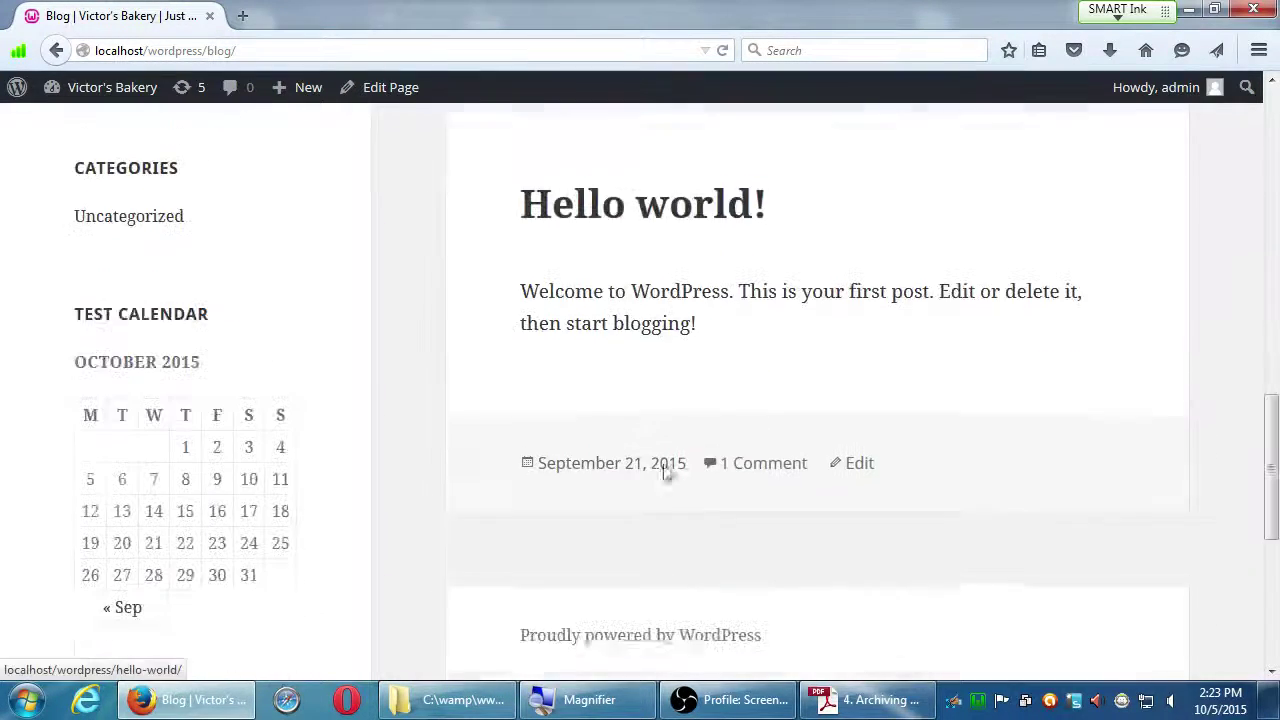
{"action": "scroll", "coordinate": [662, 478], "scroll_direction": "up", "scroll_amount": 4}
{"action": "scroll", "coordinate": [656, 460], "scroll_direction": "up", "scroll_amount": 6}
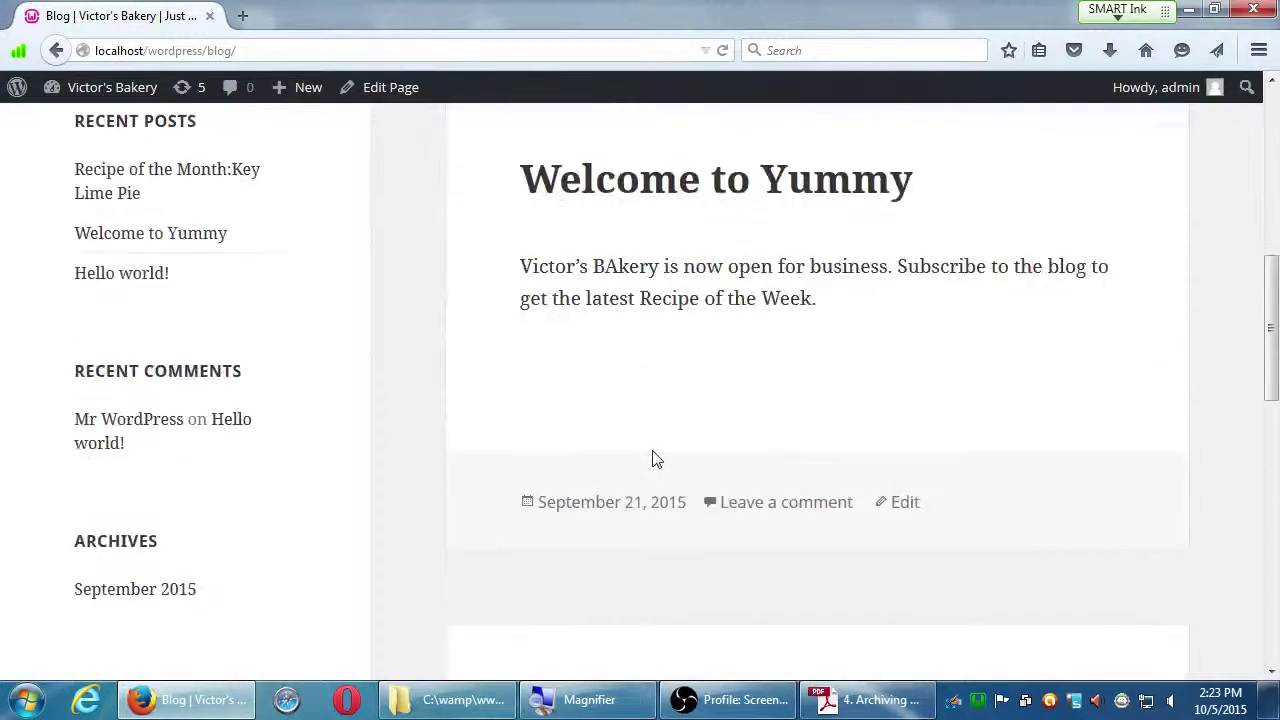
{"action": "scroll", "coordinate": [168, 452], "scroll_direction": "up", "scroll_amount": 1}
{"action": "scroll", "coordinate": [168, 452], "scroll_direction": "up", "scroll_amount": 3}
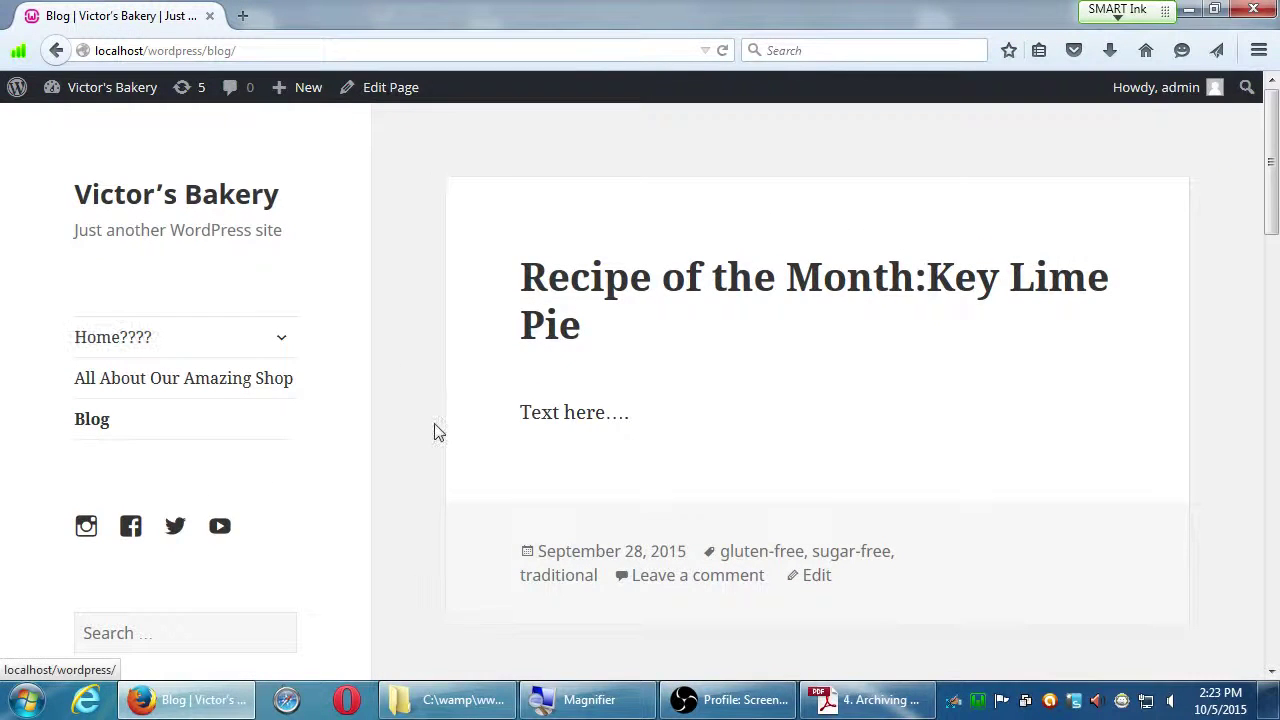
{"action": "scroll", "coordinate": [432, 433], "scroll_direction": "down", "scroll_amount": 3}
{"action": "scroll", "coordinate": [429, 434], "scroll_direction": "up", "scroll_amount": 3}
Step: Return to the site's home page and open the menu editing screen in the admin dashboard
{"action": "left_click", "coordinate": [142, 205]}
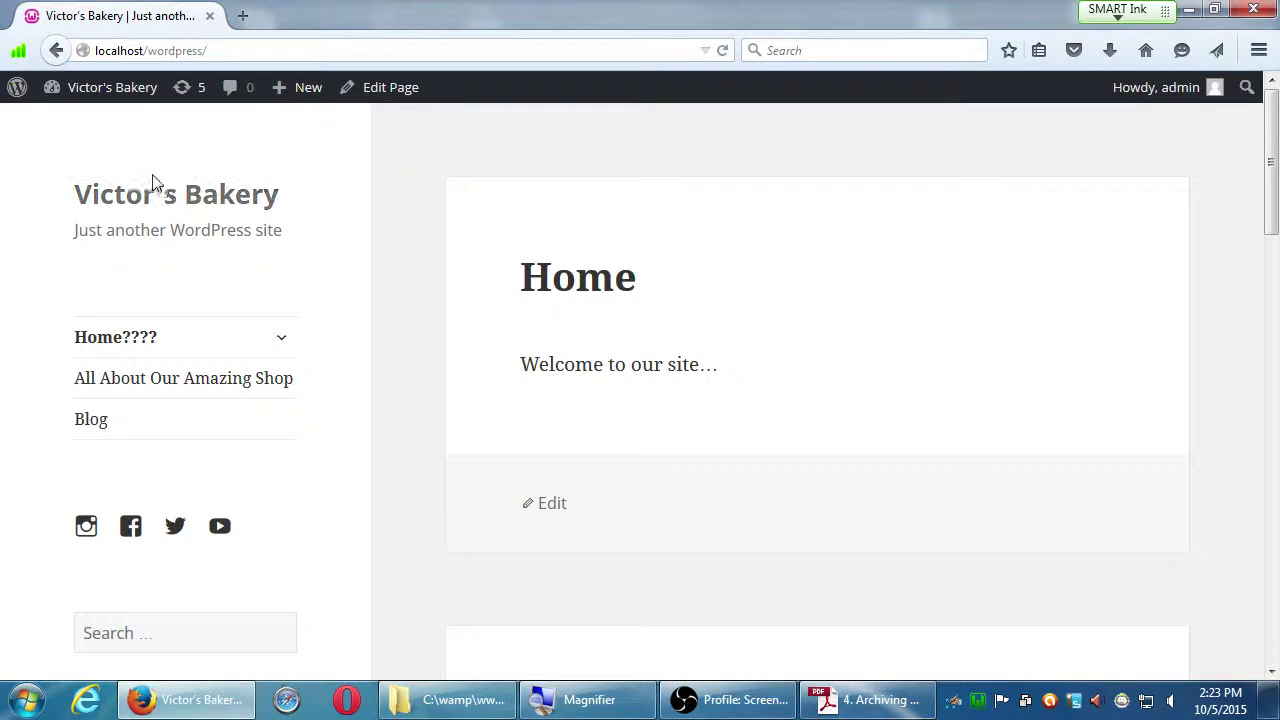
{"action": "mouse_move", "coordinate": [100, 98]}
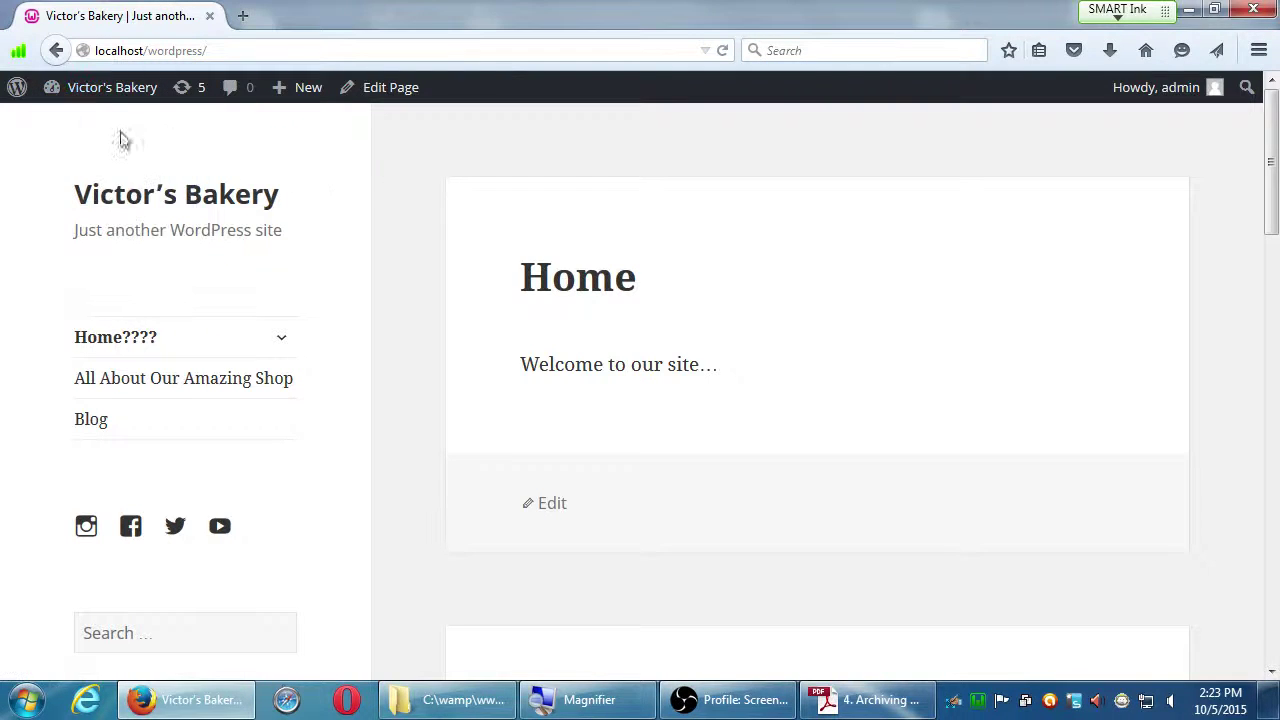
{"action": "left_click", "coordinate": [88, 90]}
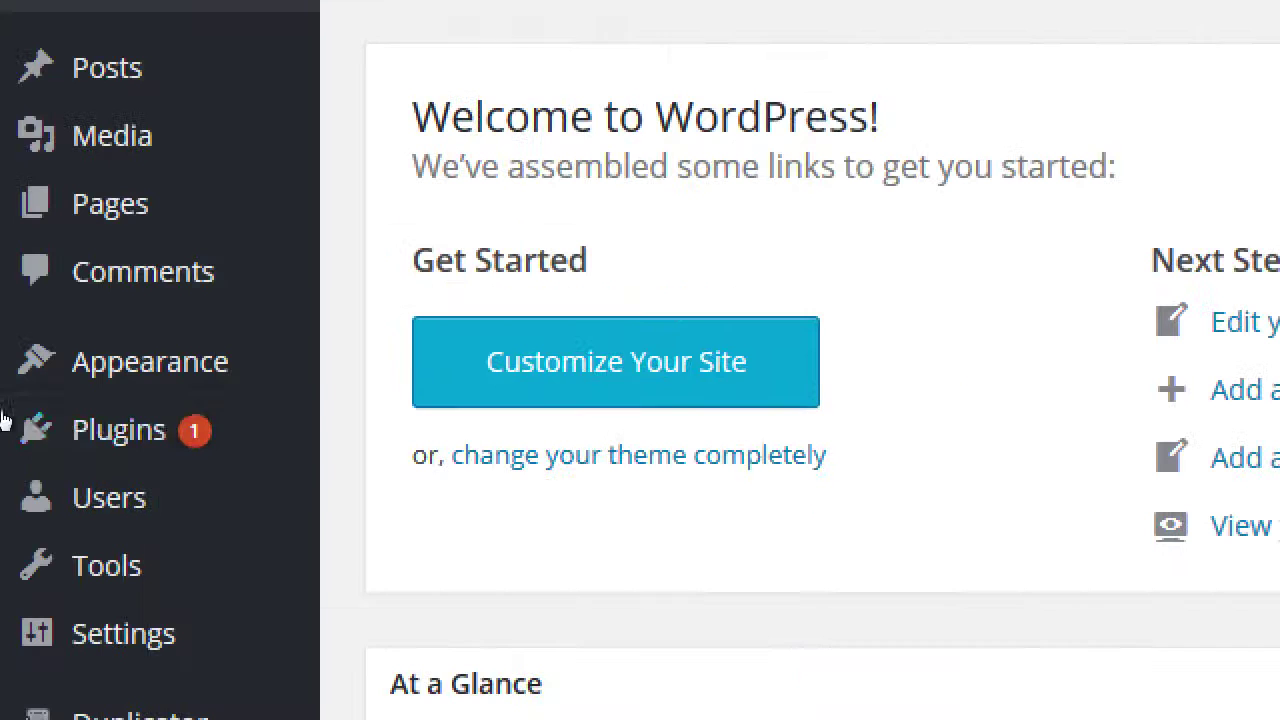
{"action": "mouse_move", "coordinate": [34, 410]}
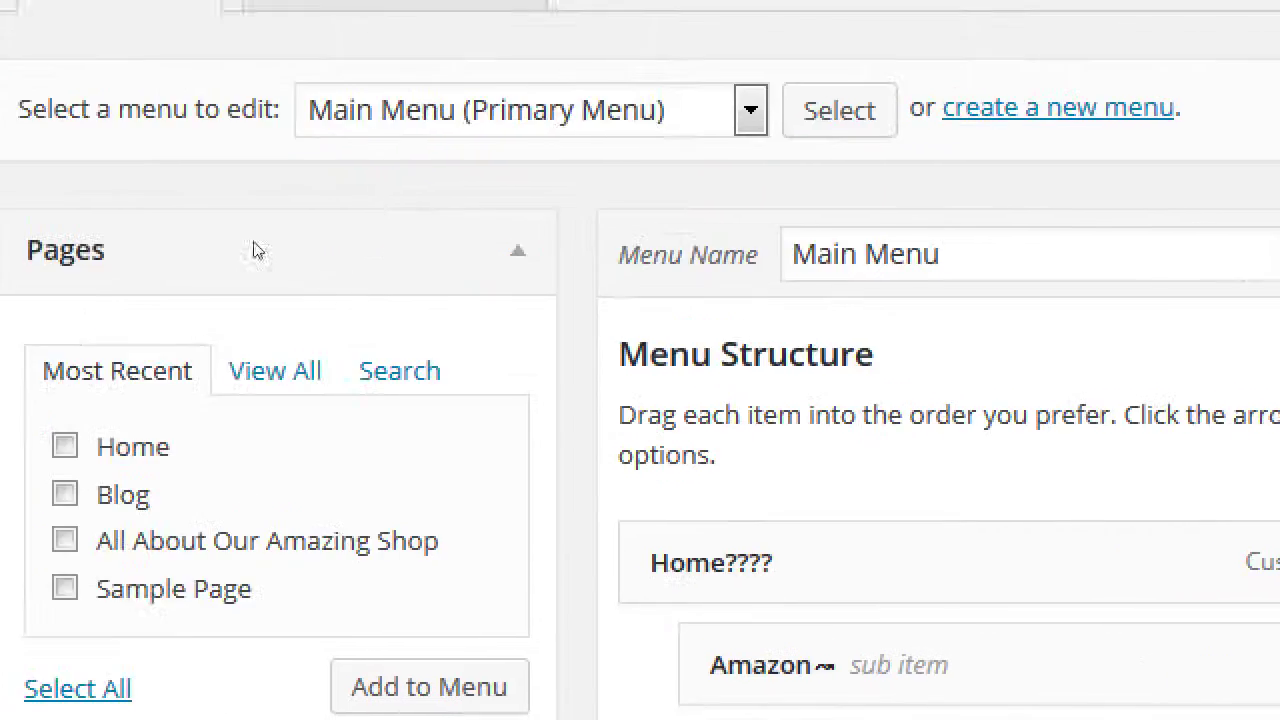
Step: Check which menus are available for editing, keeping Main Menu (Primary Menu) as the menu being edited
{"action": "key", "text": "alt+Down"}
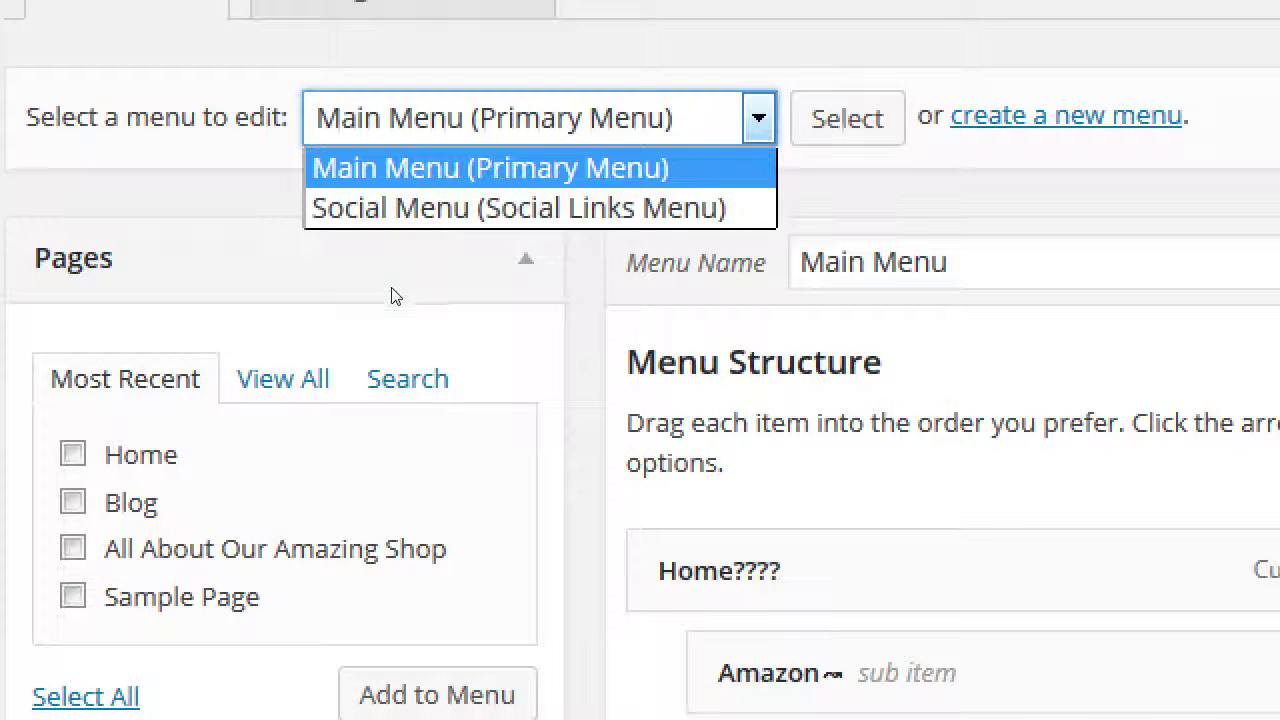
{"action": "key", "text": "Down"}
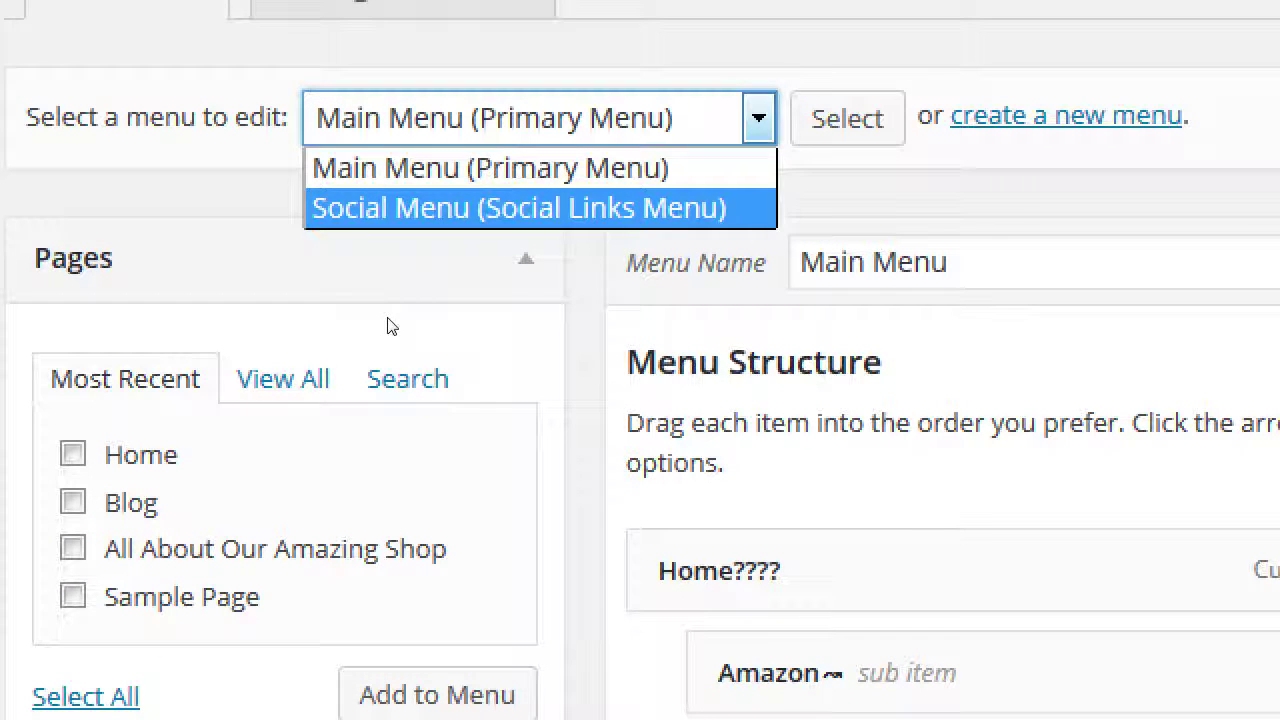
{"action": "key", "text": "Up"}
{"action": "key", "text": "Return"}
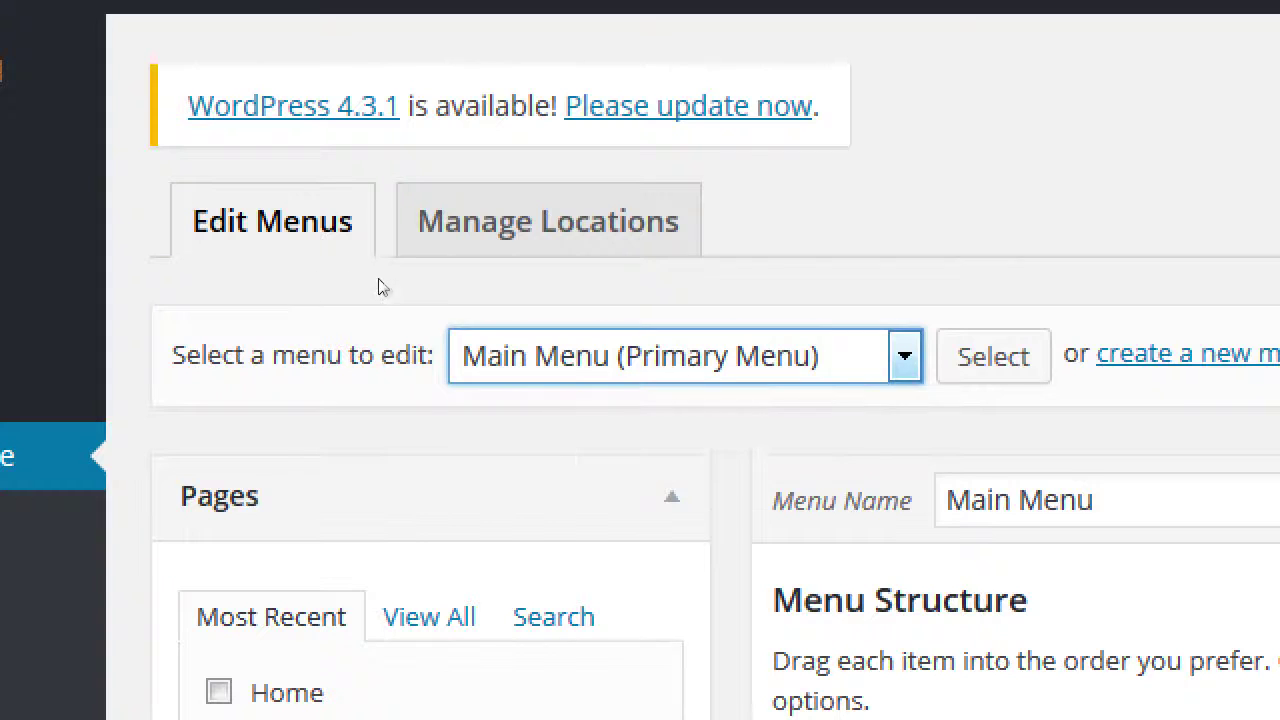
{"action": "key", "text": "alt+Down"}
{"action": "key", "text": "Down"}
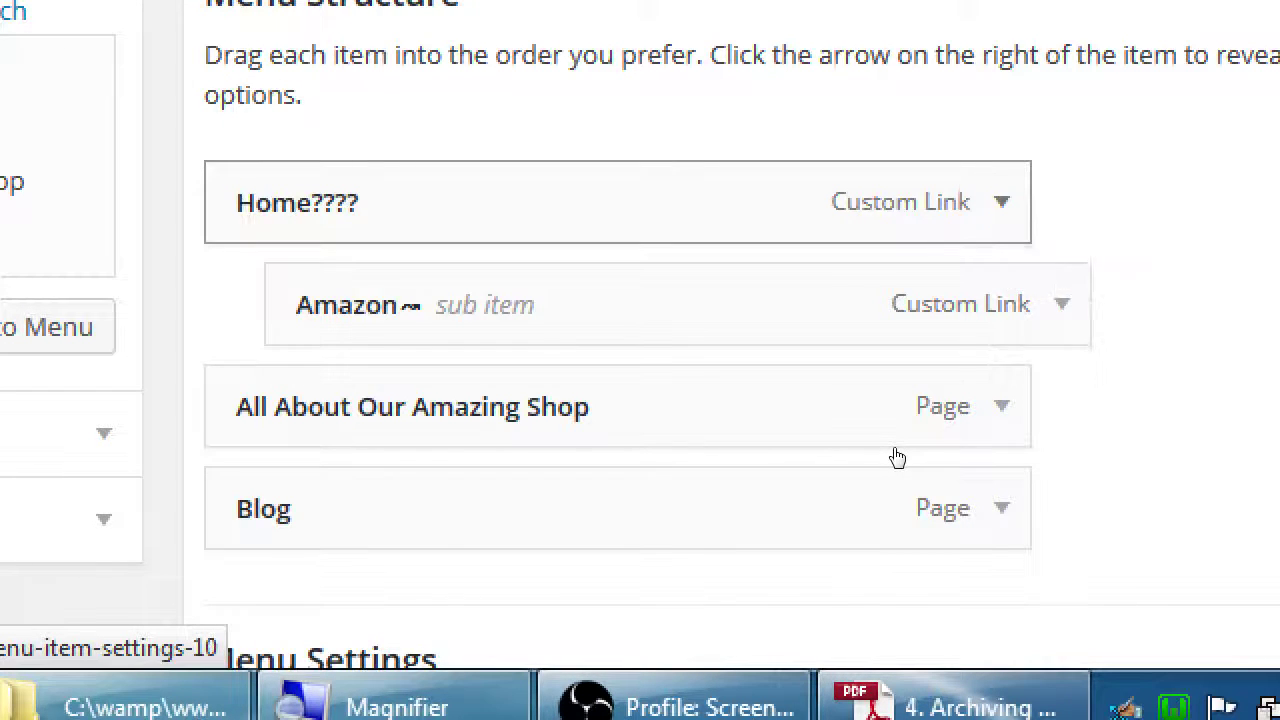
Step: Expand the "Home????" menu item and change its navigation label to "Home"
{"action": "key", "text": "Return"}
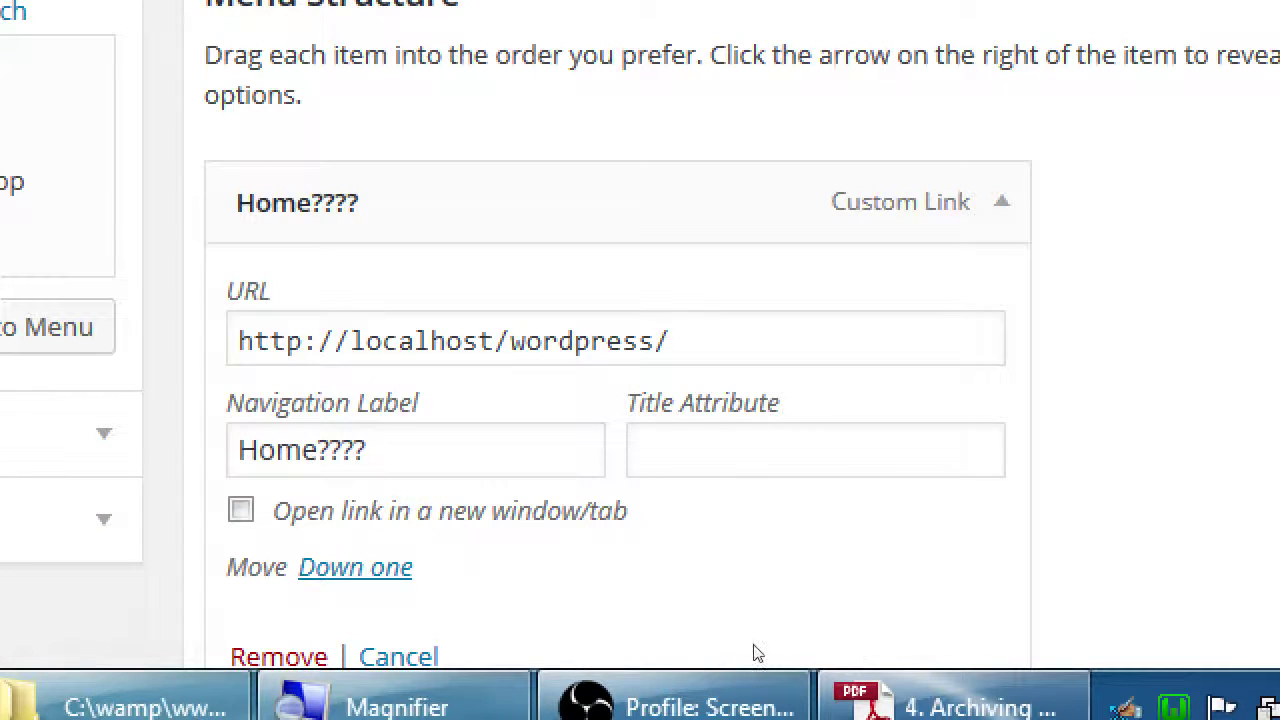
{"action": "scroll", "coordinate": [690, 615], "scroll_direction": "down", "scroll_amount": 2}
{"action": "key", "text": "Tab"}
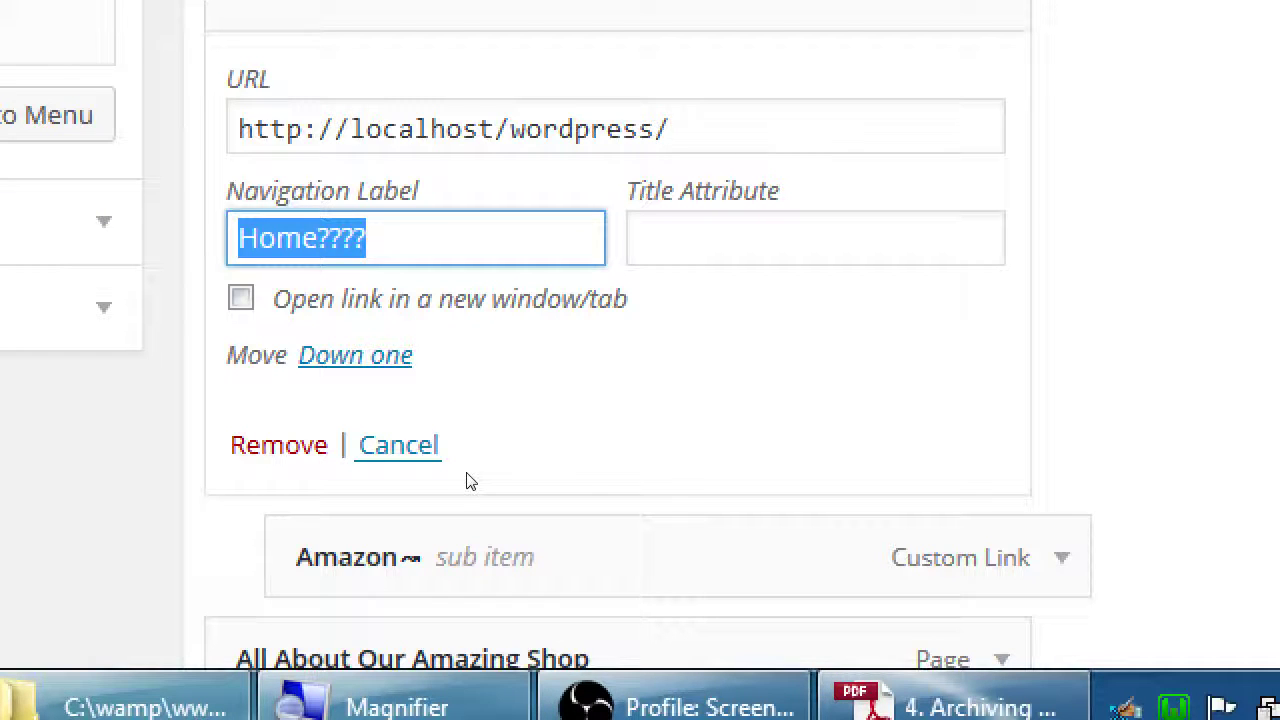
{"action": "type", "text": "Home"}
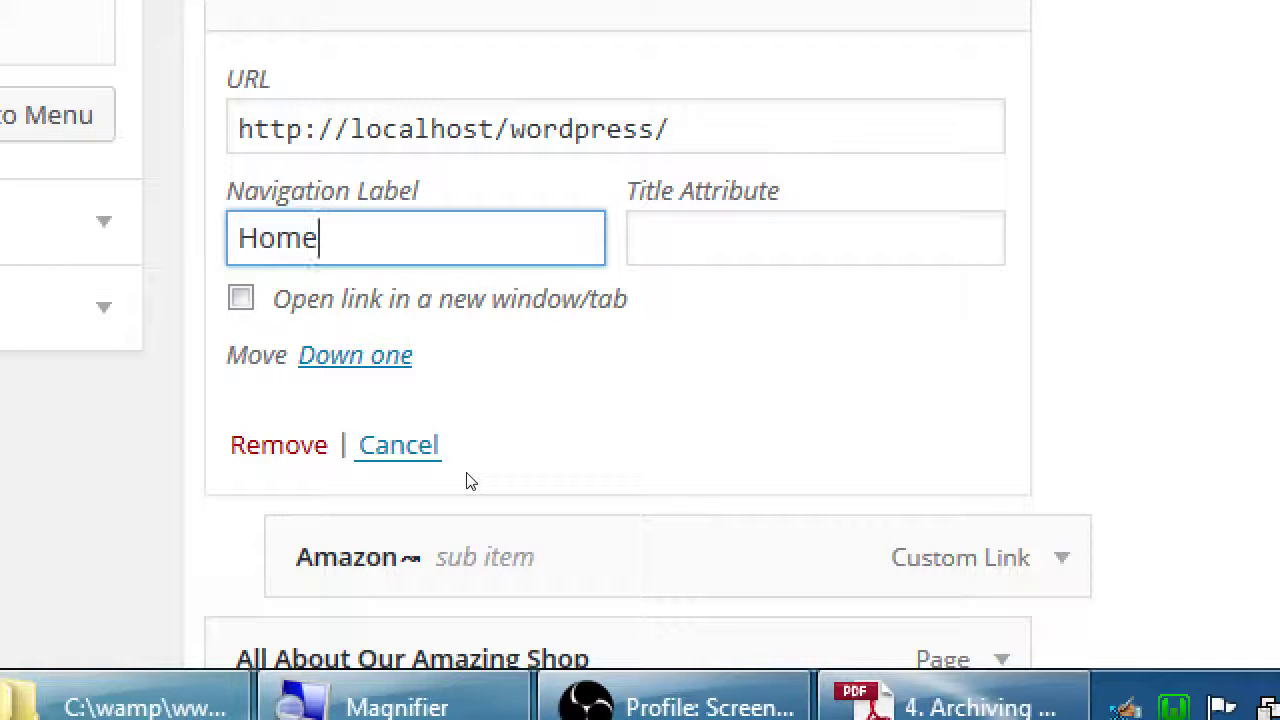
{"action": "key", "text": "super+minus"}
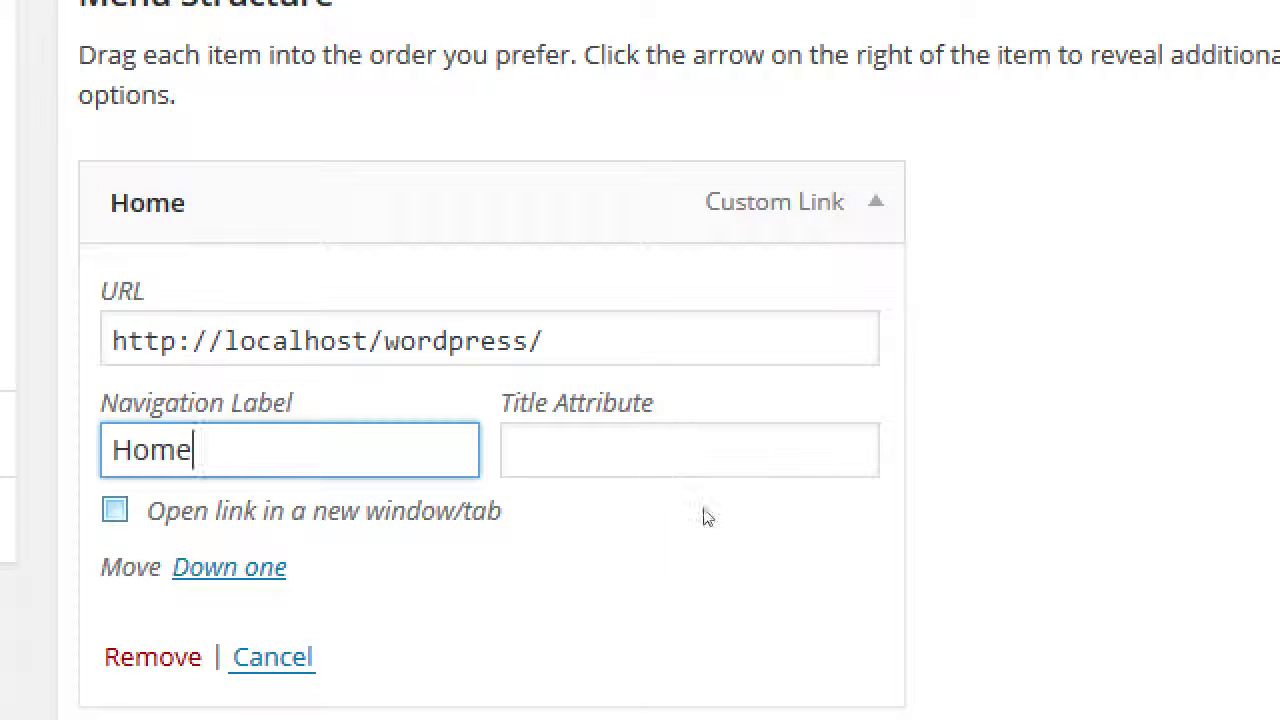
Step: Examine the URL that the Home custom link points to
{"action": "left_click_drag", "start_coordinate": [125, 341], "coordinate": [517, 422]}
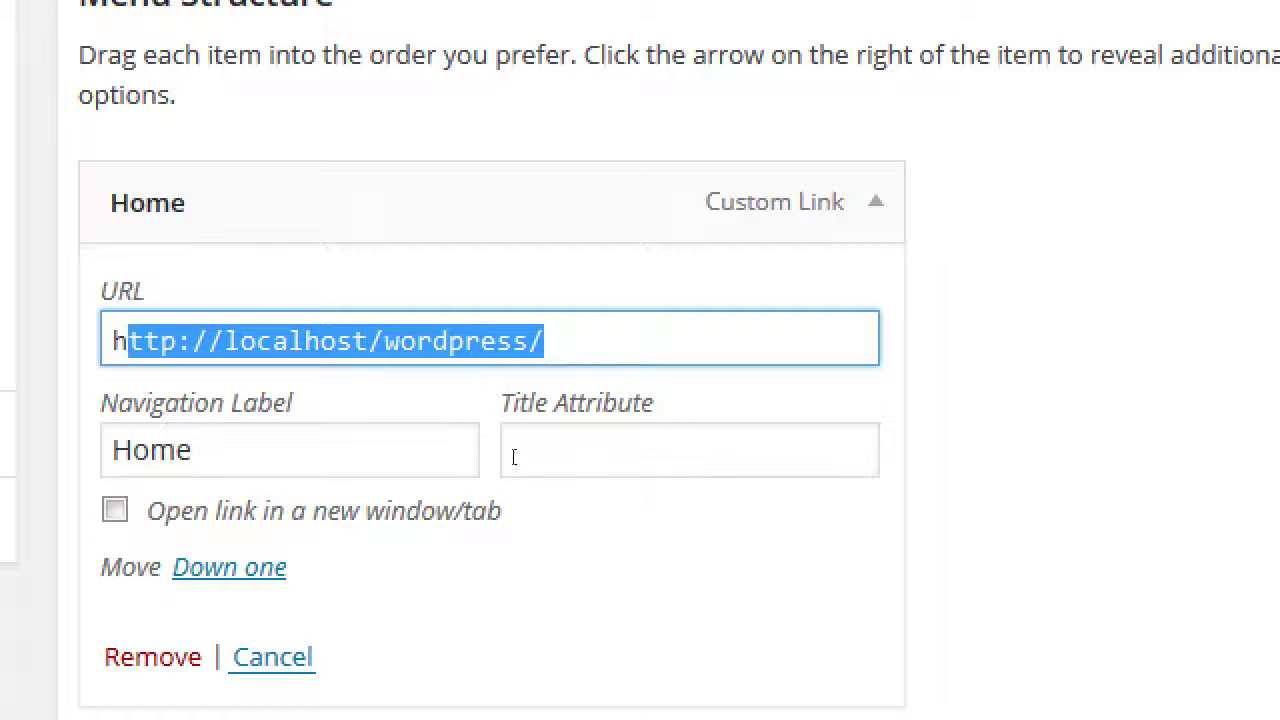
{"action": "key", "text": "End"}
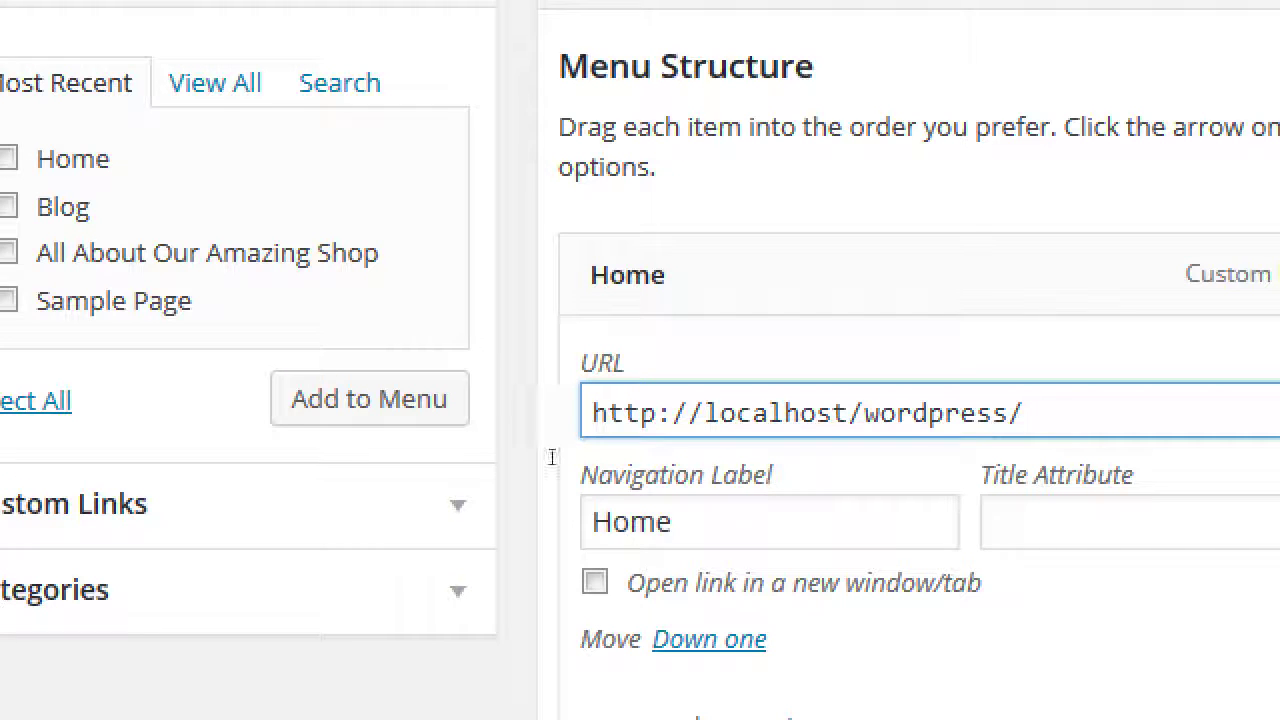
{"action": "key", "text": "Tab"}
{"action": "left_click", "coordinate": [745, 413]}
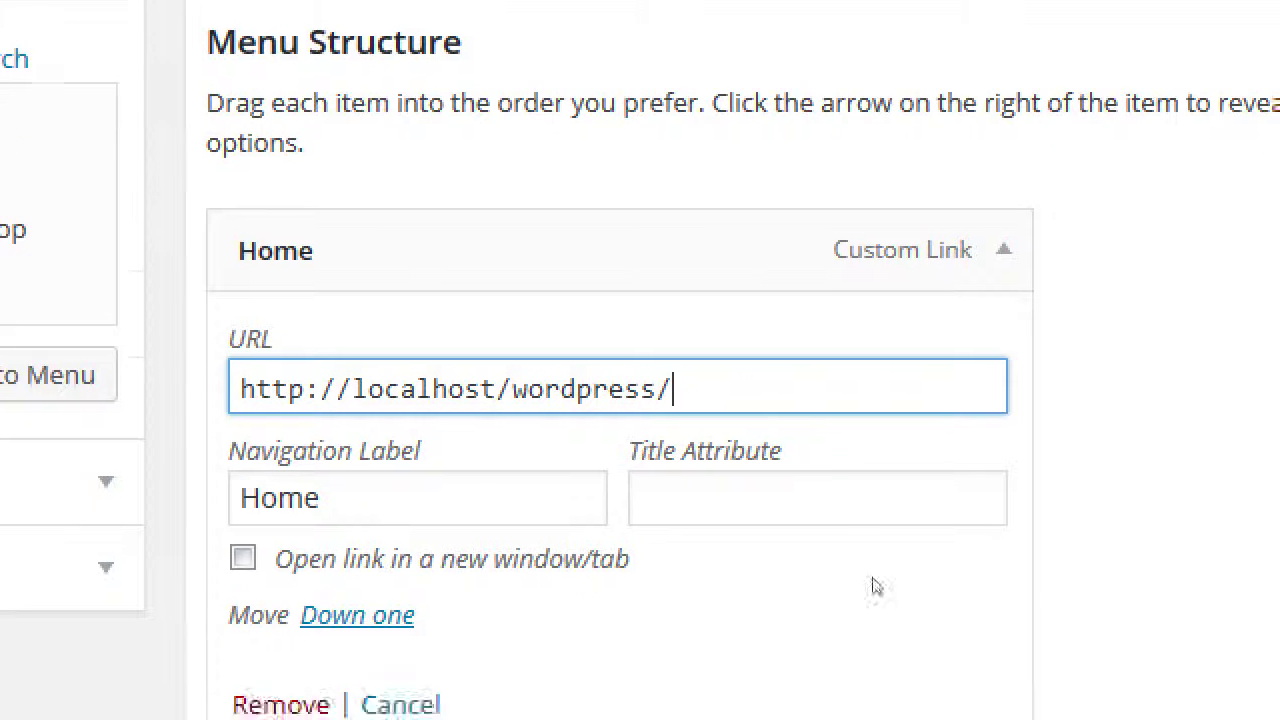
Step: Expand the Blog menu item and compare its settings with the Home custom link's URL
{"action": "scroll", "coordinate": [817, 587], "scroll_direction": "down", "scroll_amount": 5}
{"action": "key", "text": "Tab"}
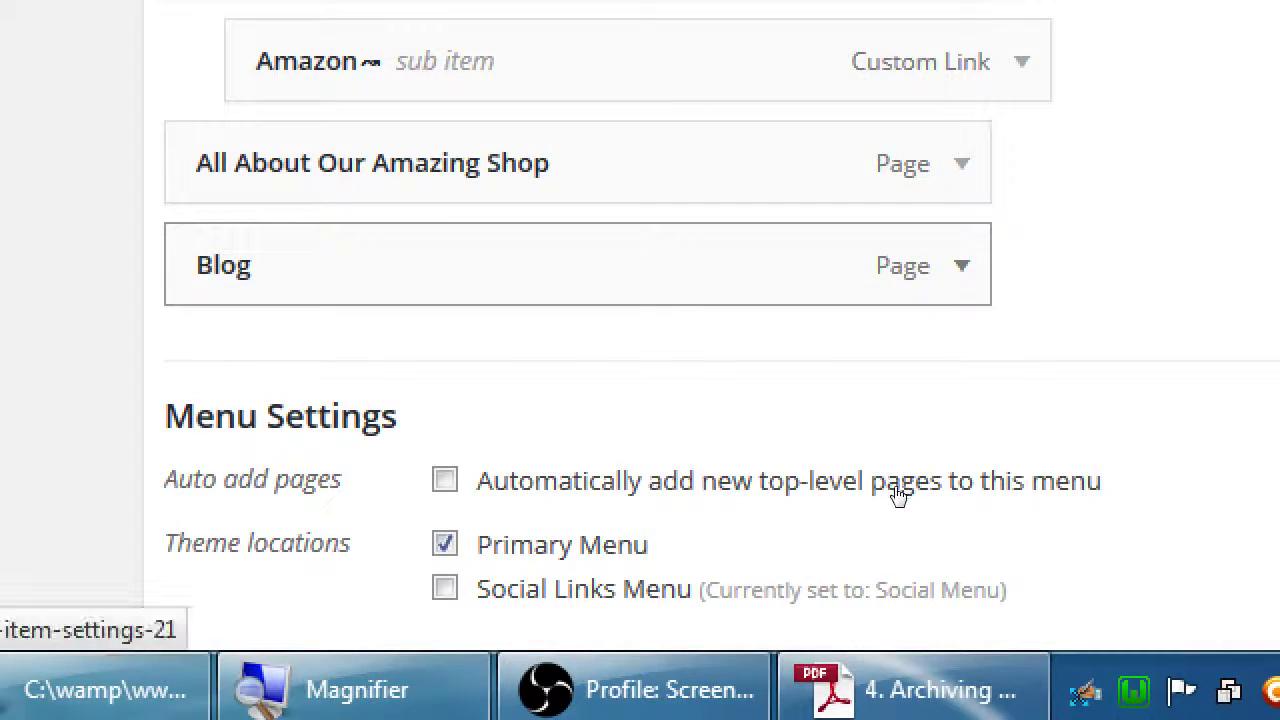
{"action": "key", "text": "Return"}
{"action": "scroll", "coordinate": [620, 589], "scroll_direction": "down", "scroll_amount": 2}
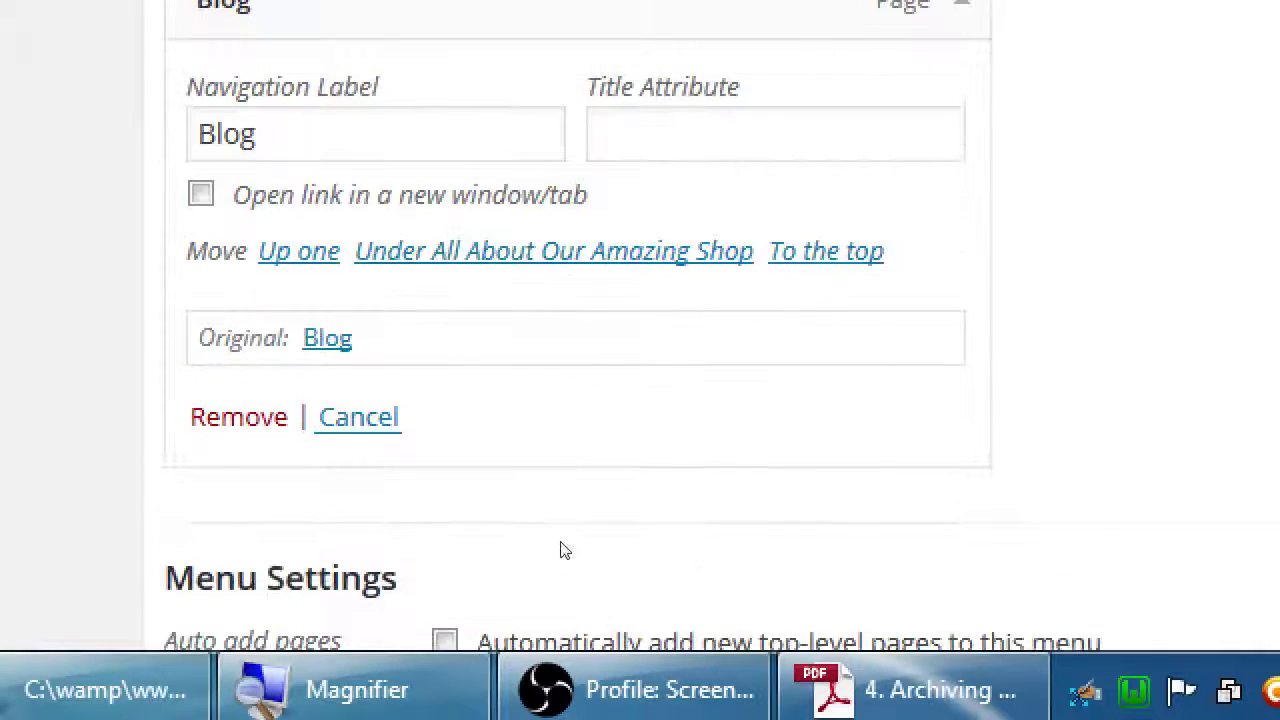
{"action": "scroll", "coordinate": [598, 552], "scroll_direction": "up", "scroll_amount": 2}
{"action": "scroll", "coordinate": [599, 552], "scroll_direction": "up", "scroll_amount": 5}
{"action": "scroll", "coordinate": [600, 555], "scroll_direction": "down", "scroll_amount": 1}
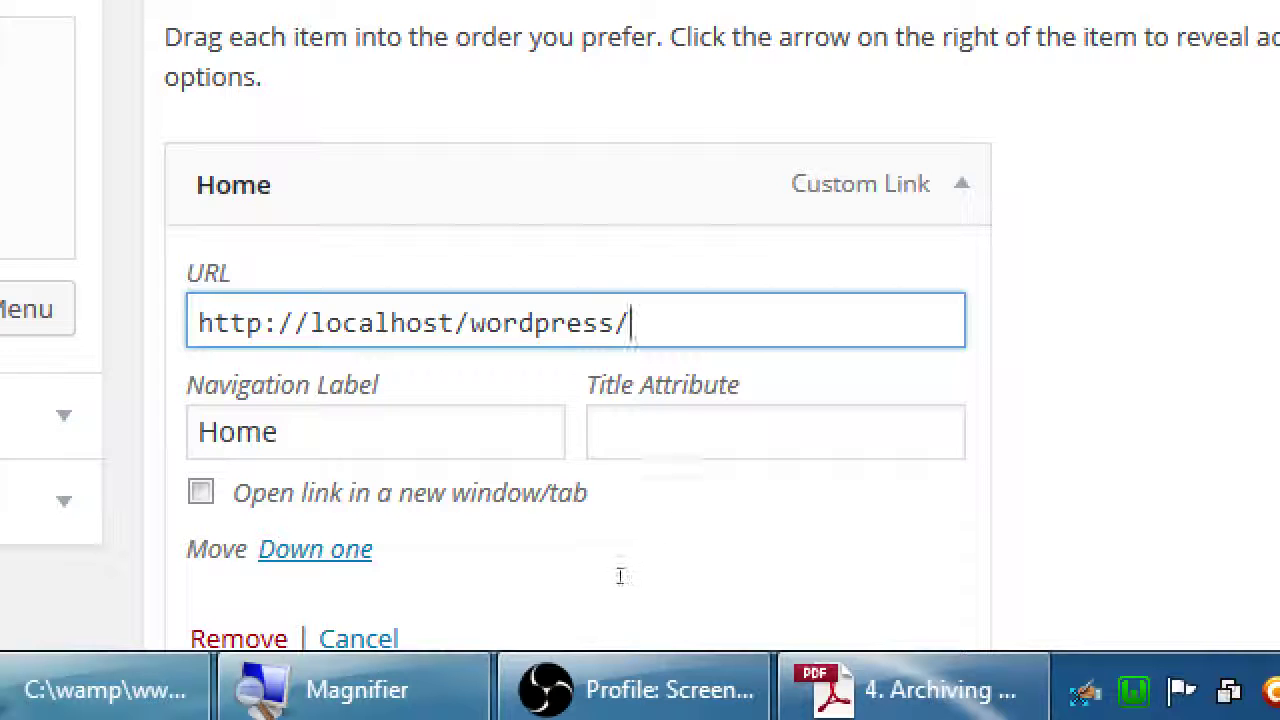
{"action": "key", "text": "ctrl+a"}
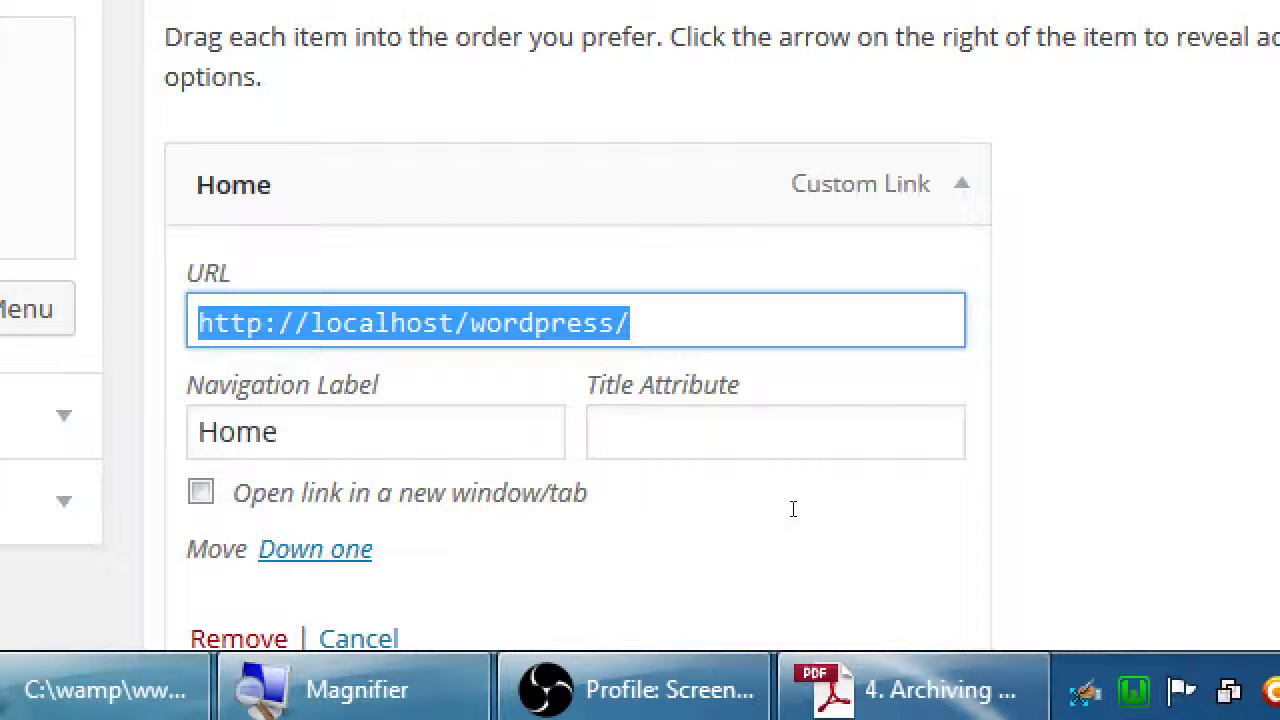
Step: Collapse the settings of the Home and Blog menu items
{"action": "key", "text": "shift+Tab"}
{"action": "key", "text": "Return"}
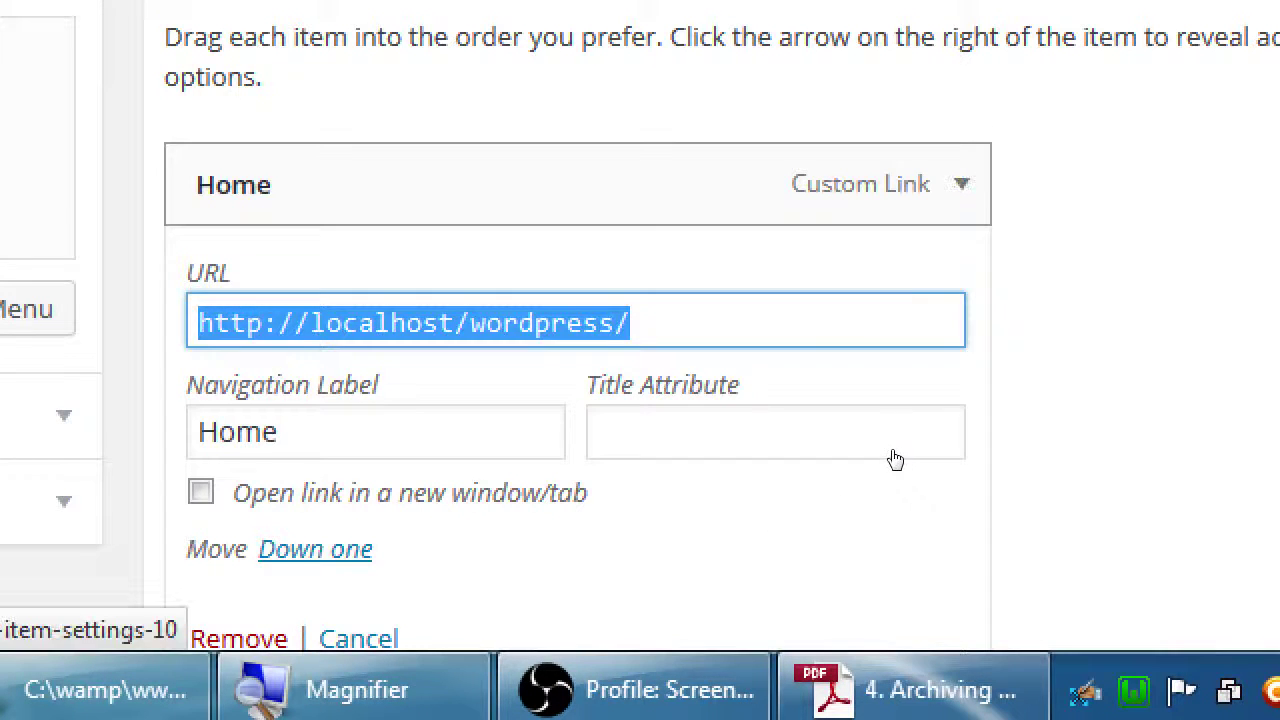
{"action": "key", "text": "Tab"}
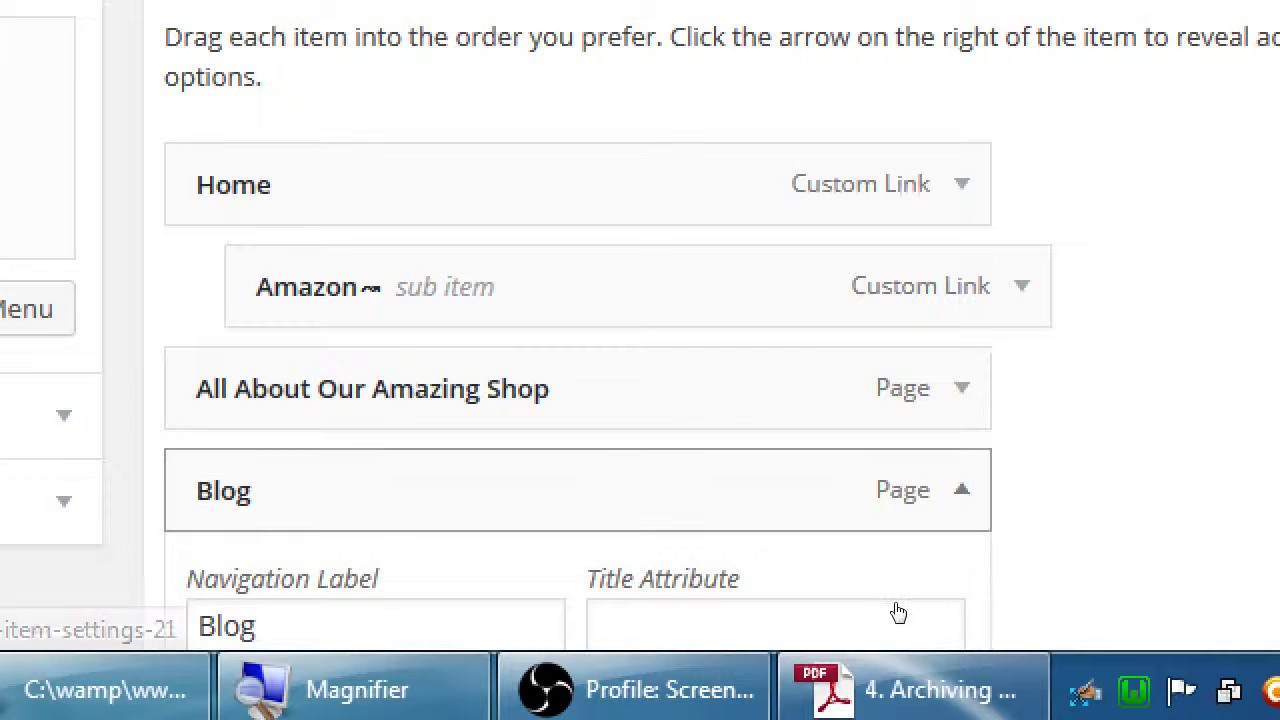
{"action": "key", "text": "Return"}
{"action": "key", "text": "shift+Tab"}
{"action": "key", "text": "shift+Tab"}
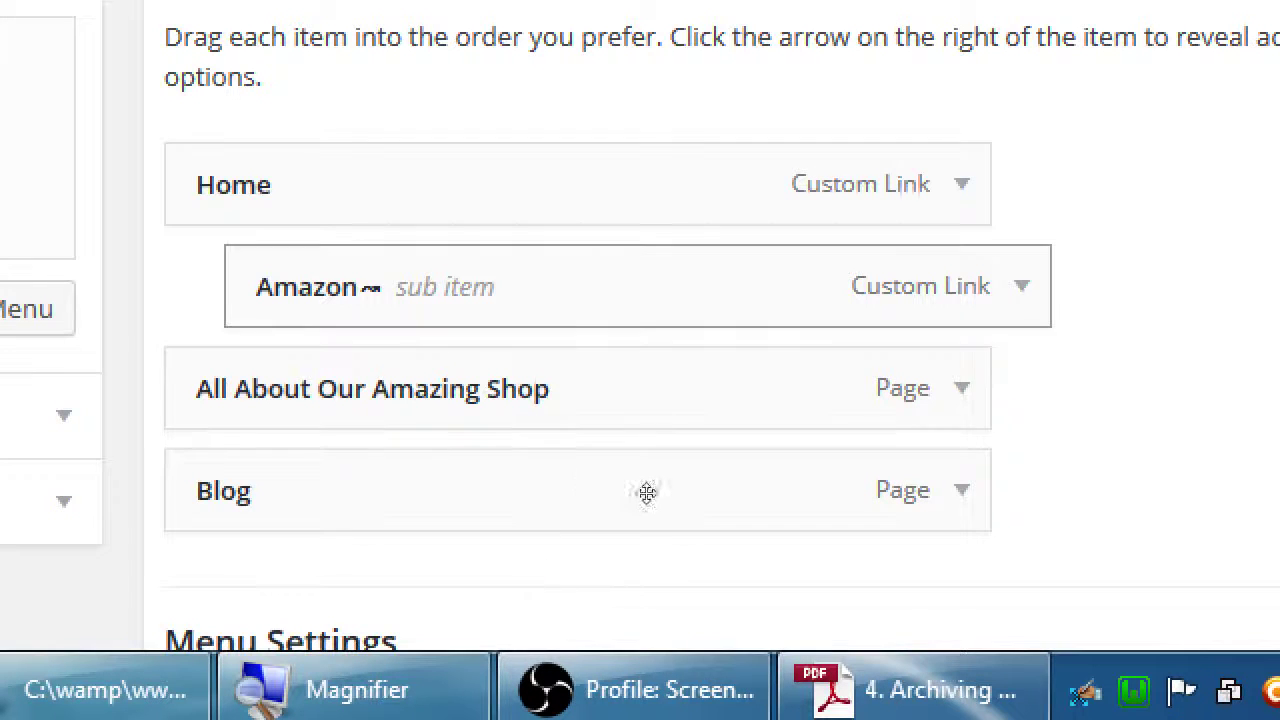
Step: Expand the "All About Our Amazing Shop" menu item and shorten its navigation label to "About"
{"action": "left_click", "coordinate": [895, 563]}
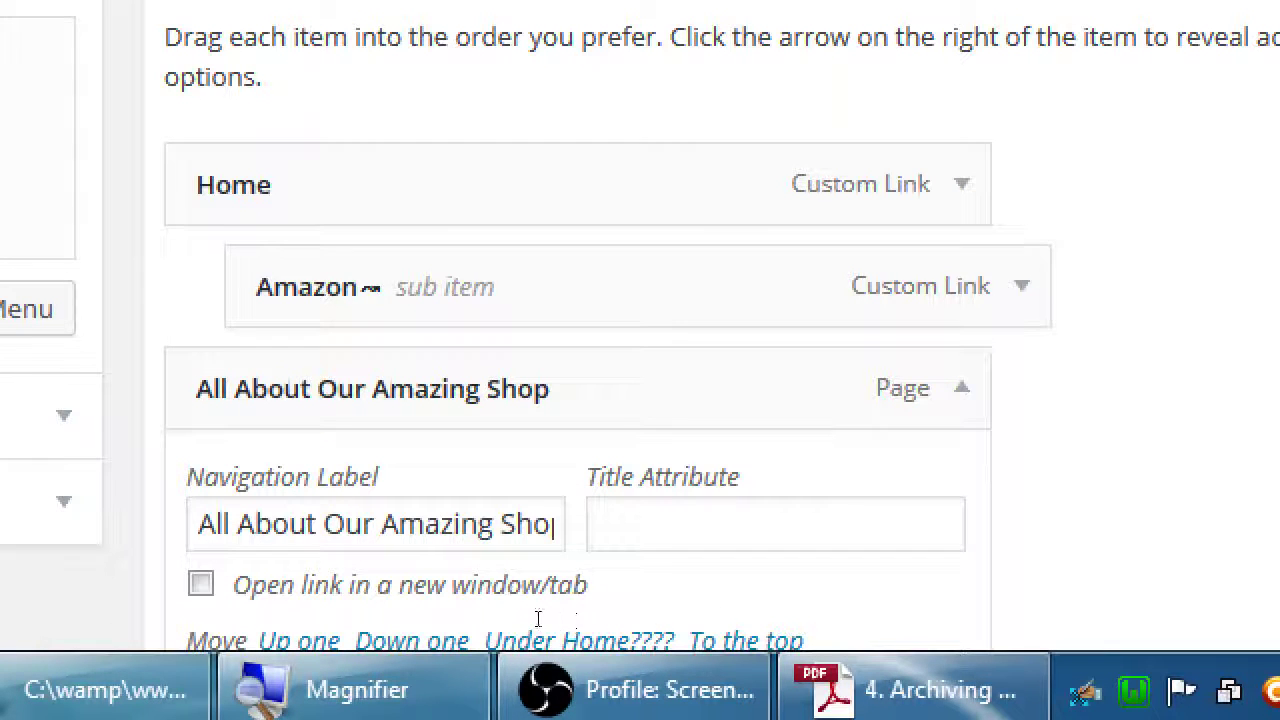
{"action": "key", "text": "Tab"}
{"action": "key", "text": "BackSpace"}
{"action": "key", "text": "BackSpace"}
{"action": "key", "text": "BackSpace"}
{"action": "key", "text": "BackSpace"}
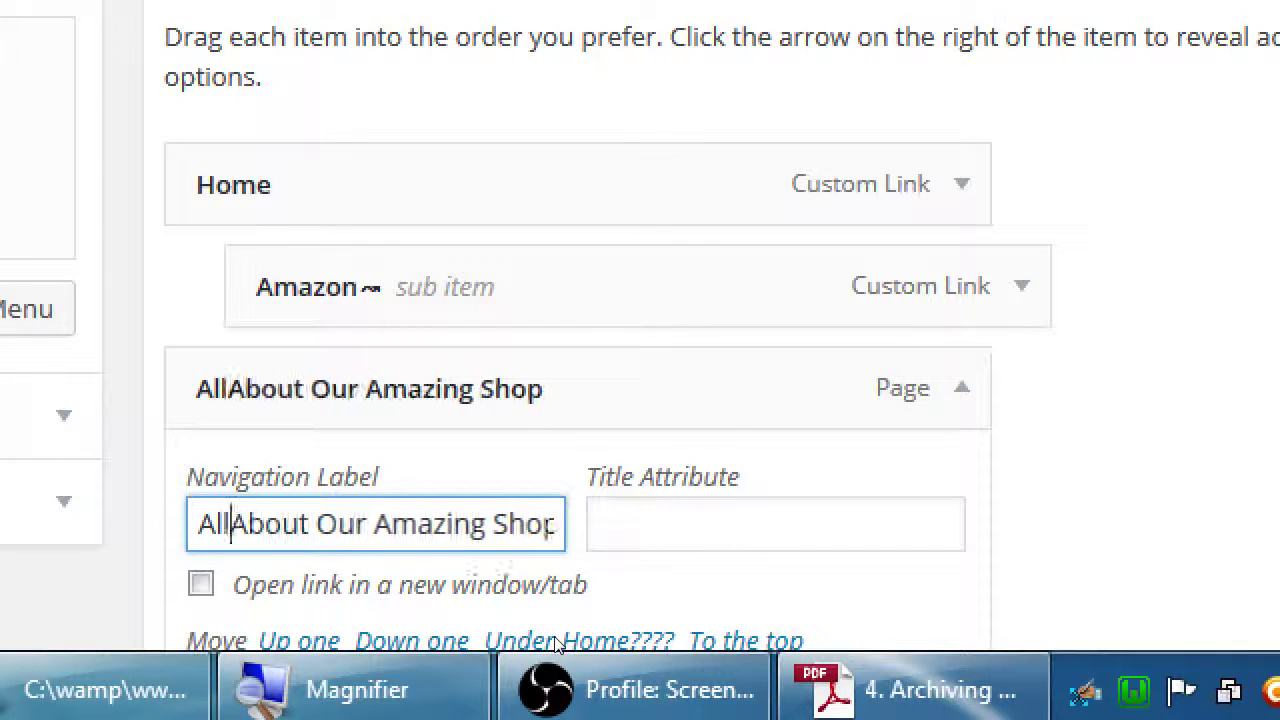
{"action": "key", "text": "Right"}
{"action": "key", "text": "Right"}
{"action": "key", "text": "Right"}
{"action": "key", "text": "Right"}
{"action": "key", "text": "Right"}
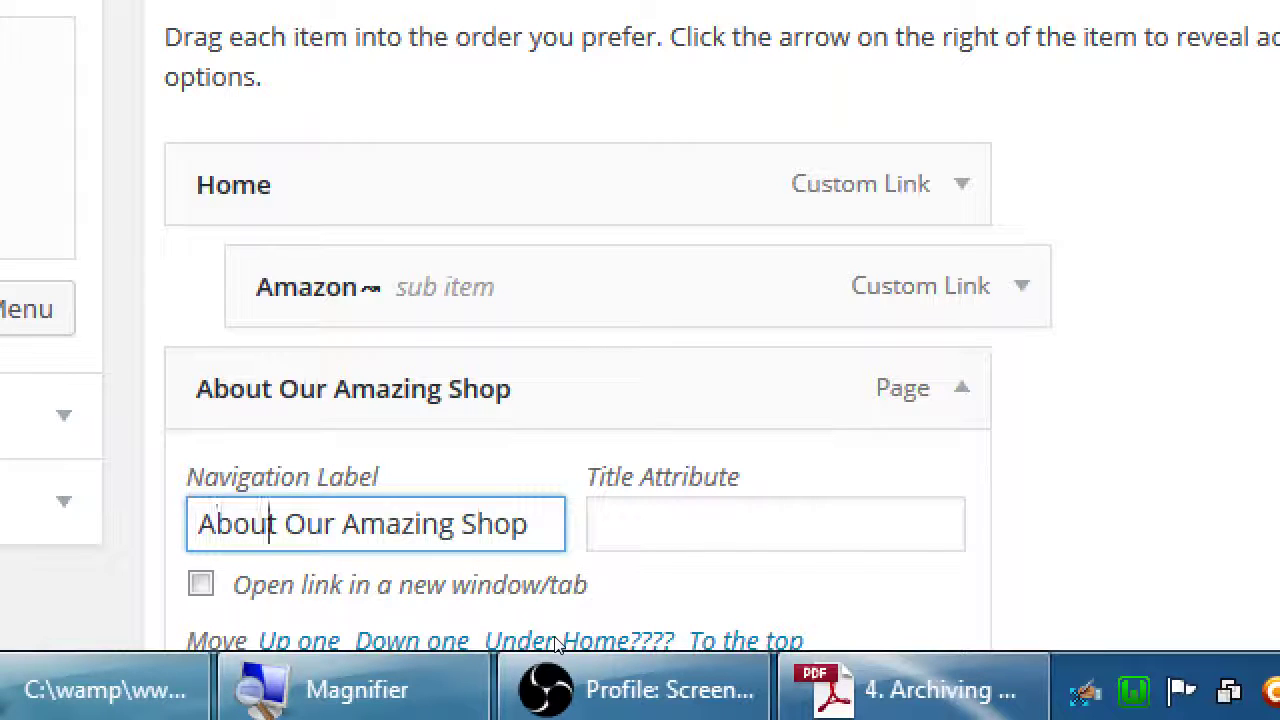
{"action": "key", "text": "Delete"}
{"action": "key", "text": "Delete"}
{"action": "key", "text": "Delete"}
{"action": "key", "text": "Delete"}
{"action": "key", "text": "Delete"}
{"action": "key", "text": "Delete"}
{"action": "key", "text": "Delete"}
{"action": "key", "text": "Delete"}
{"action": "key", "text": "Delete"}
{"action": "key", "text": "Delete"}
{"action": "key", "text": "Delete"}
{"action": "key", "text": "Delete"}
{"action": "key", "text": "Delete"}
{"action": "key", "text": "Delete"}
{"action": "key", "text": "Delete"}
{"action": "key", "text": "Delete"}
{"action": "key", "text": "Delete"}
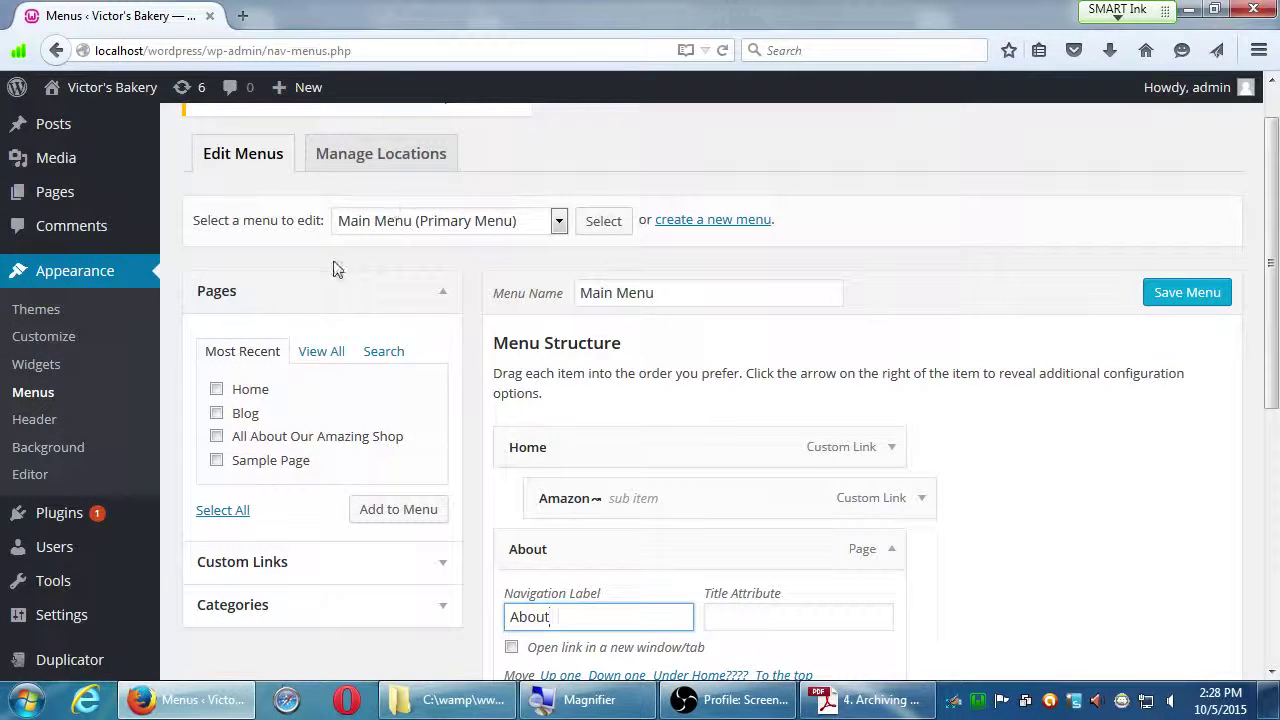
Step: View the live site in a new tab and examine the "All About Our Amazing Shop" page's title and URL
{"action": "mouse_move", "coordinate": [130, 95]}
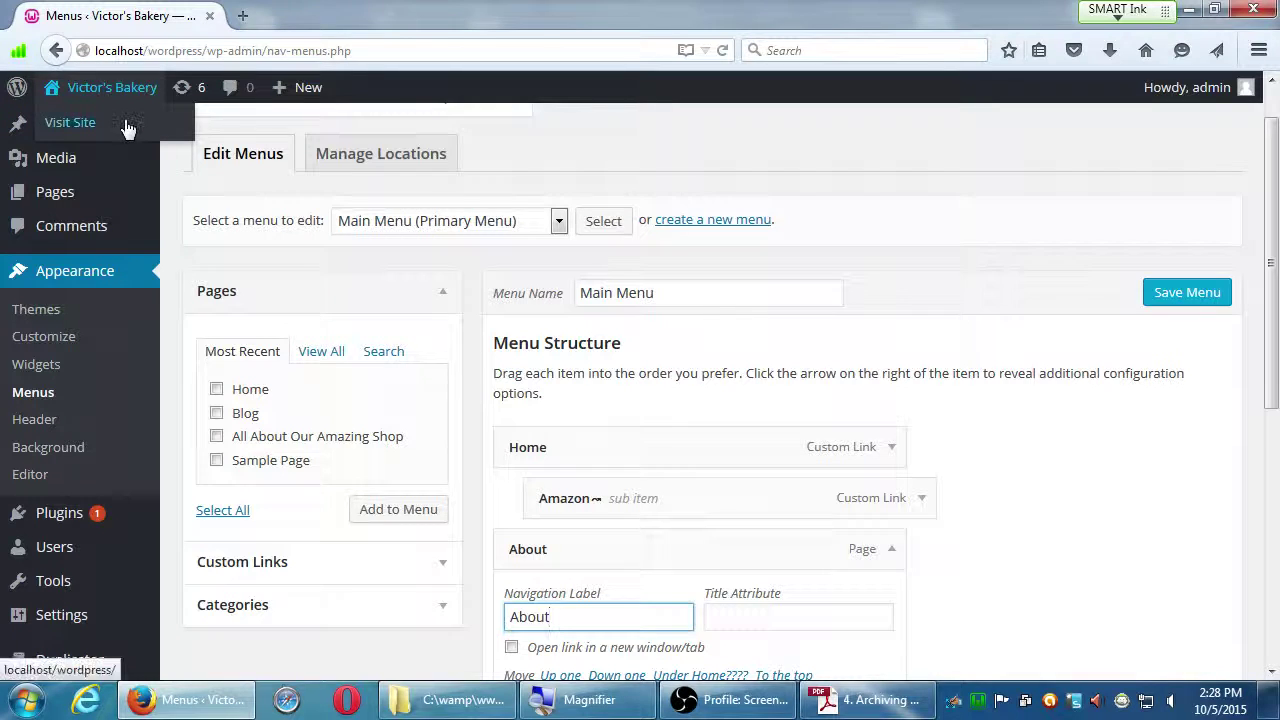
{"action": "middle_click", "coordinate": [100, 122]}
{"action": "left_click", "coordinate": [280, 18]}
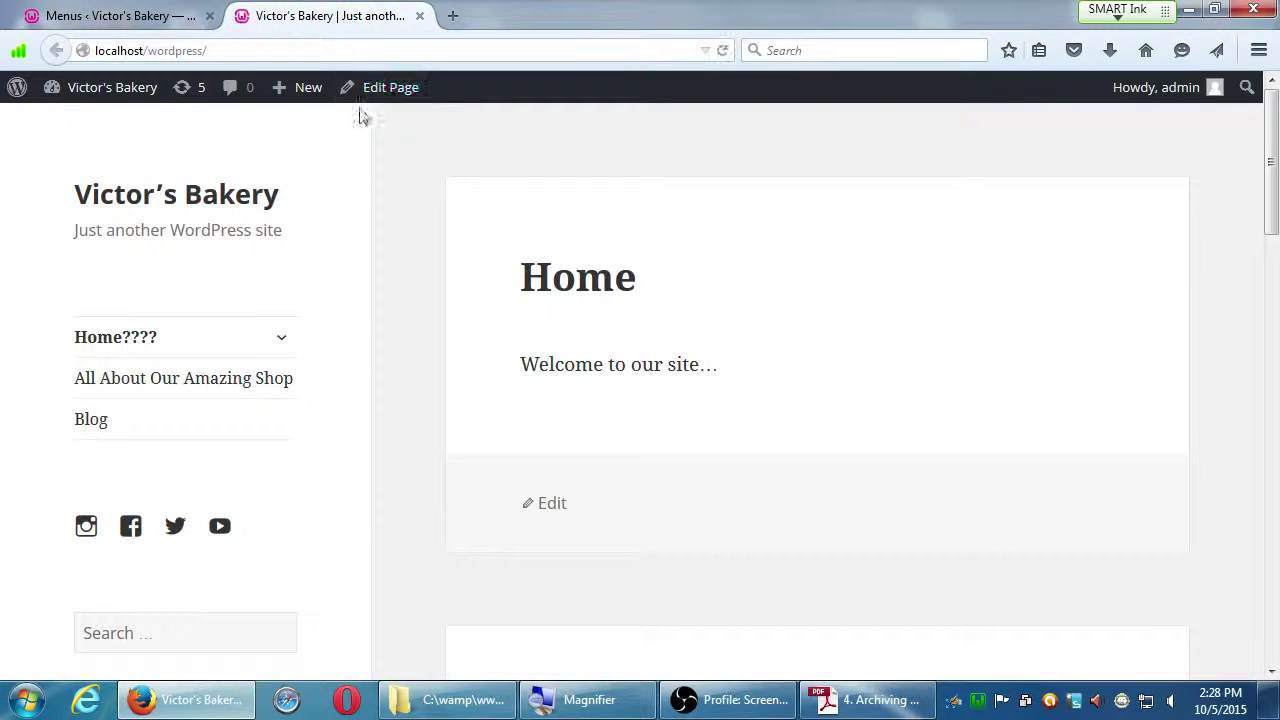
{"action": "left_click", "coordinate": [173, 380]}
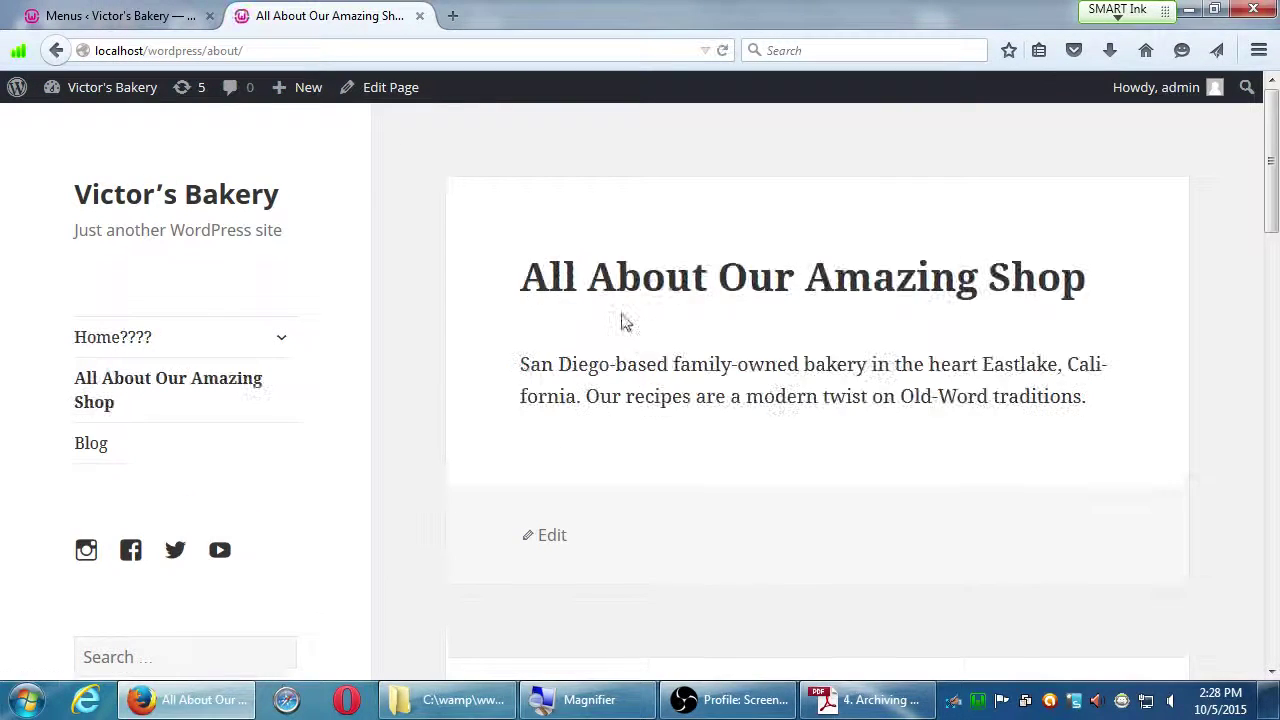
{"action": "left_click_drag", "start_coordinate": [549, 277], "coordinate": [980, 290]}
{"action": "left_click", "coordinate": [982, 282]}
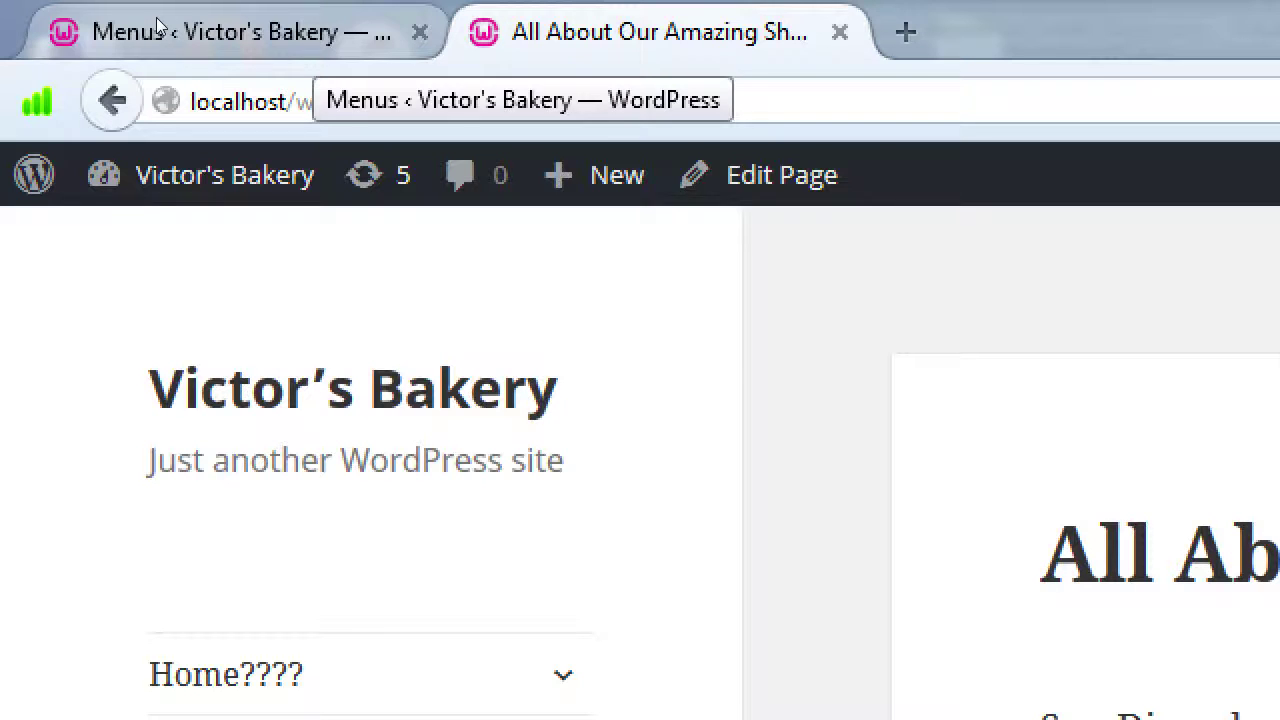
{"action": "left_click", "coordinate": [232, 101]}
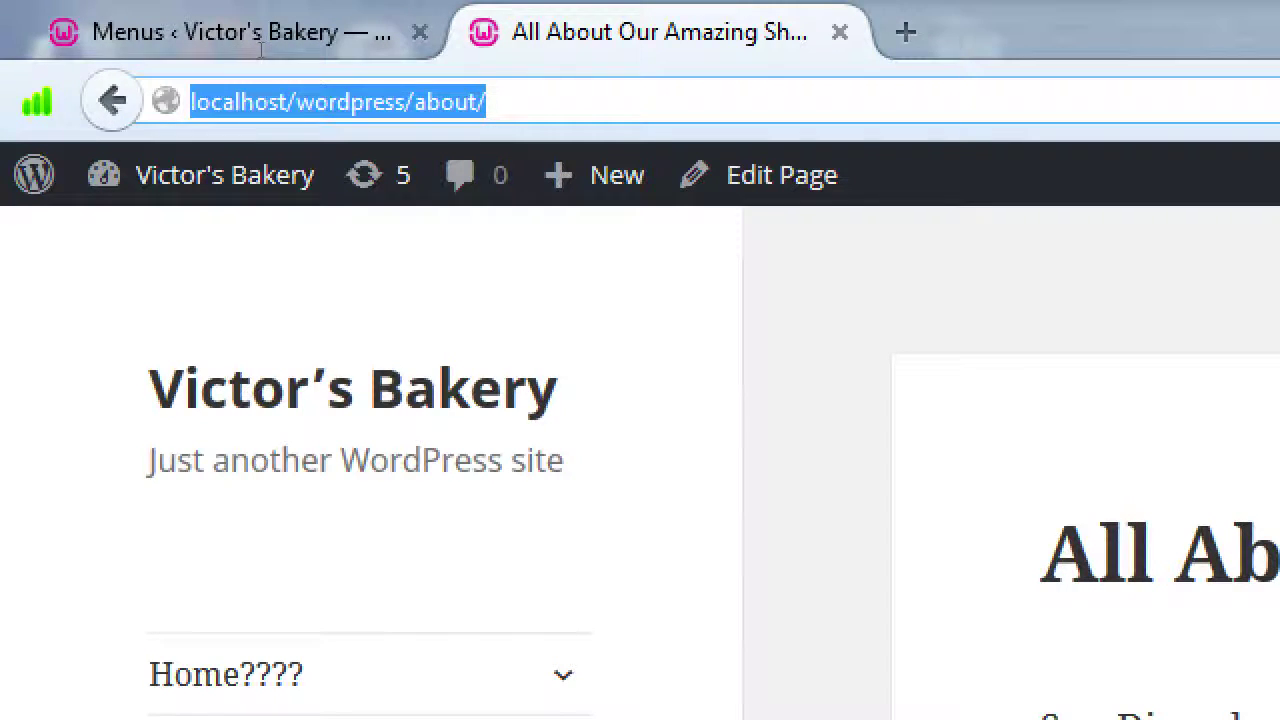
Step: Return to the menu editor, close the live site's tab and save the Main Menu
{"action": "left_click", "coordinate": [100, 18]}
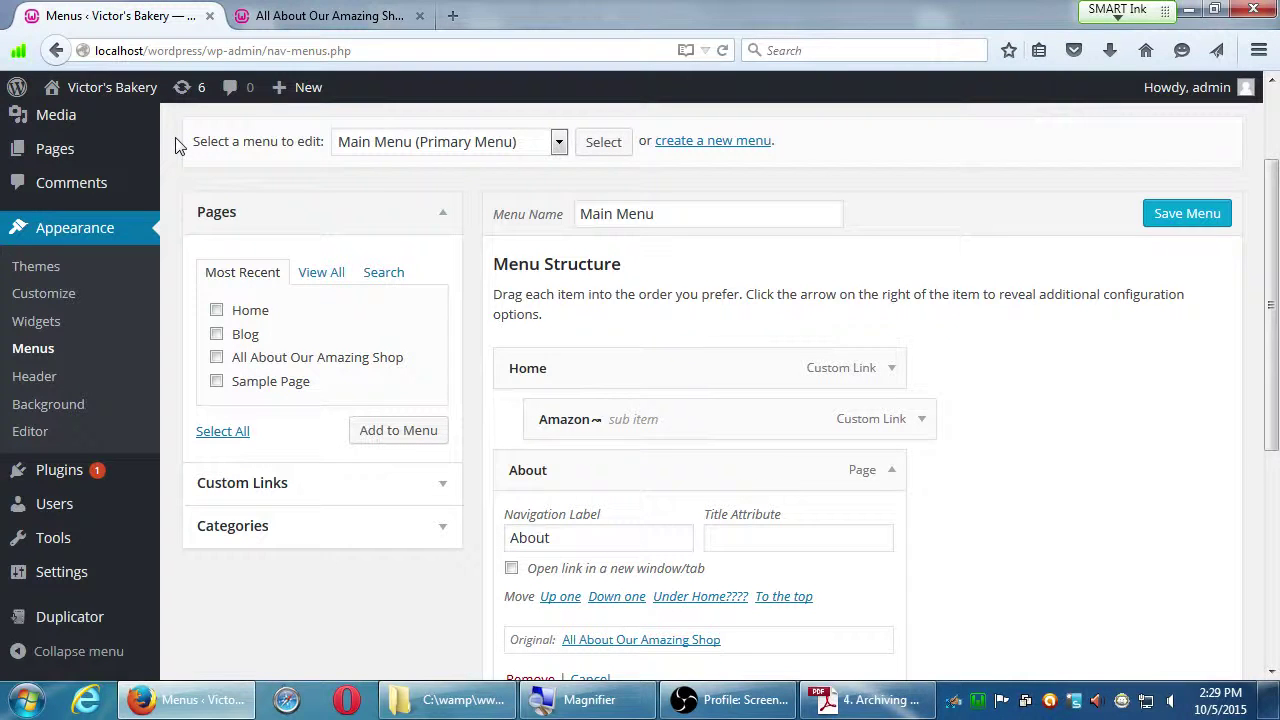
{"action": "left_click", "coordinate": [419, 16]}
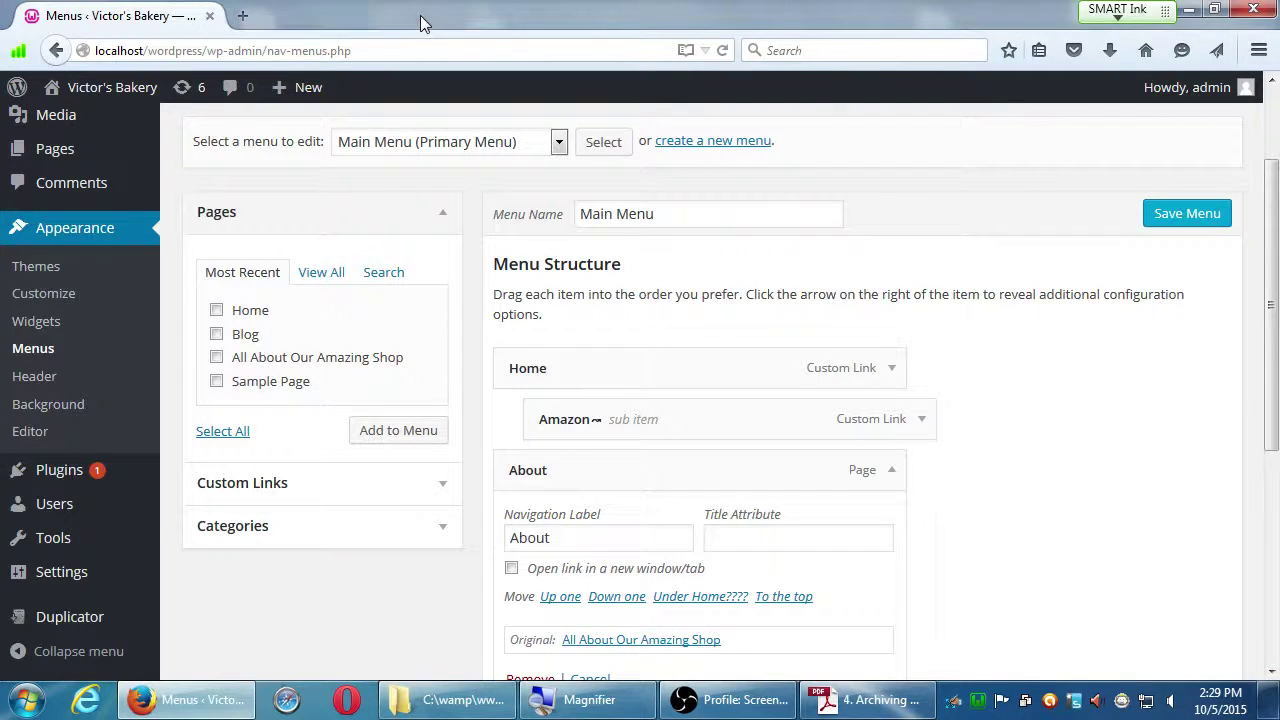
{"action": "left_click", "coordinate": [1141, 219]}
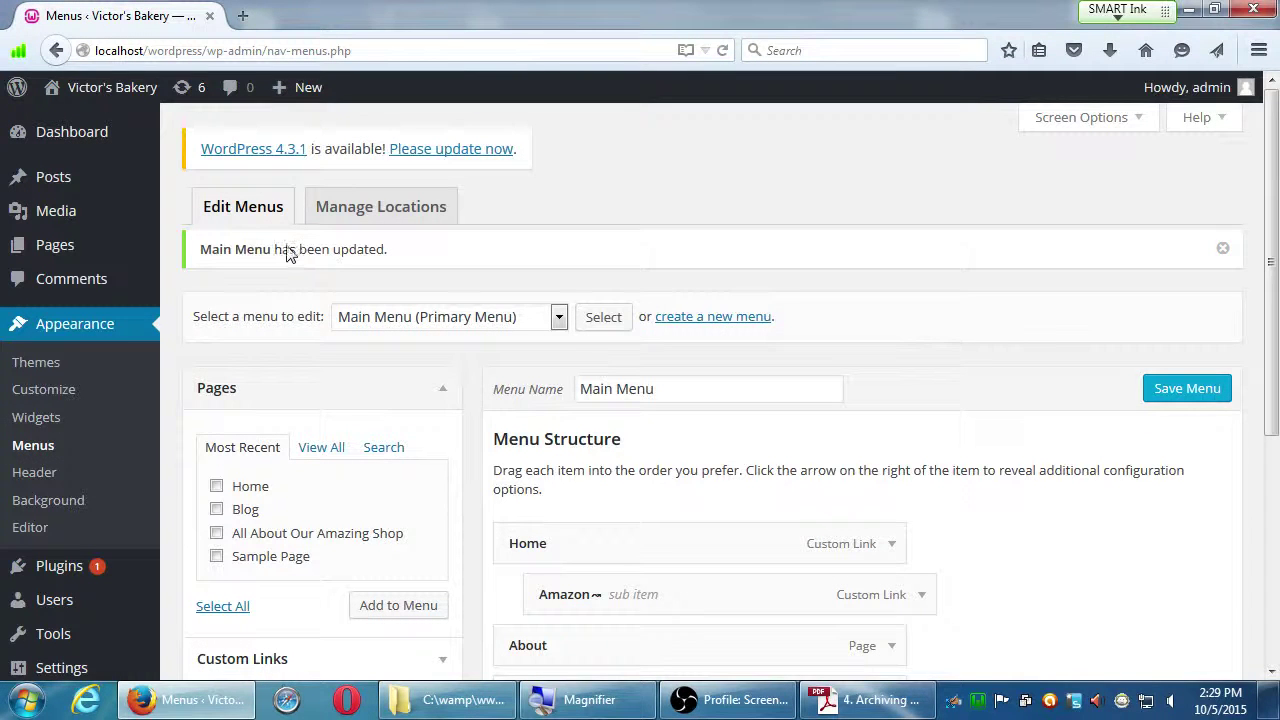
Step: Check the Home label on the live site in a new tab, then close that tab
{"action": "key", "text": "super+plus"}
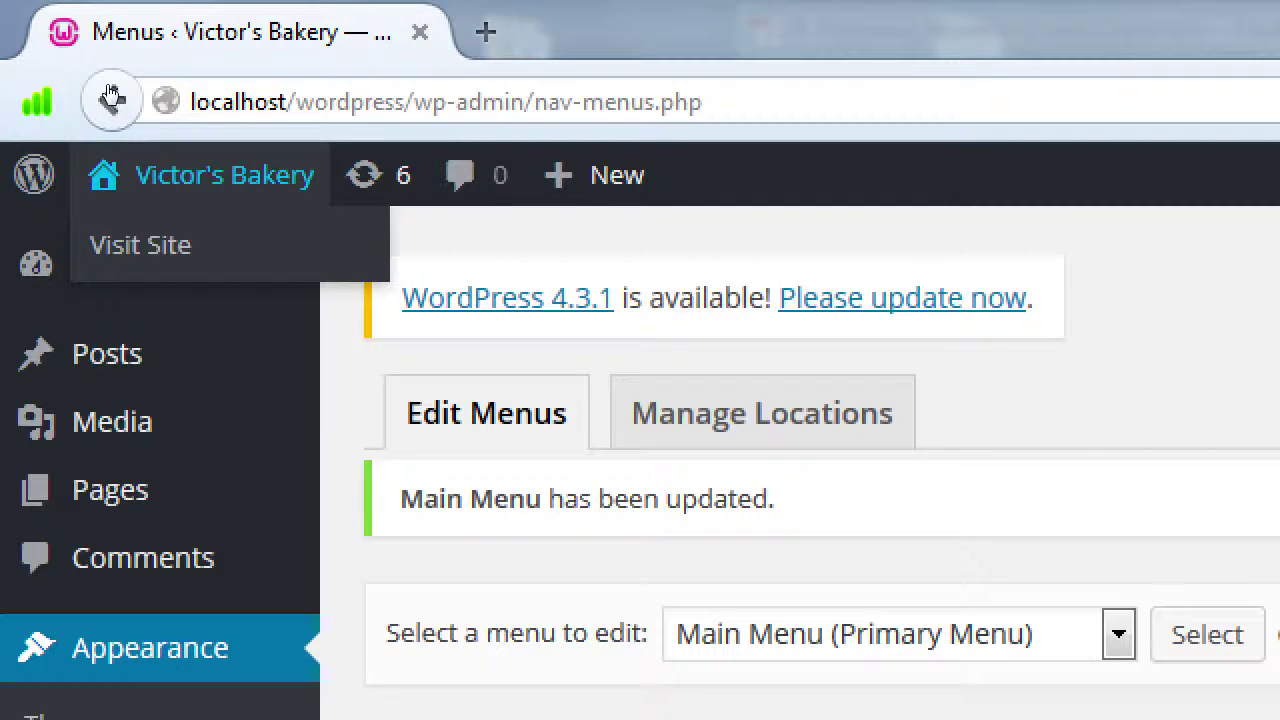
{"action": "key", "text": "ctrl+Tab"}
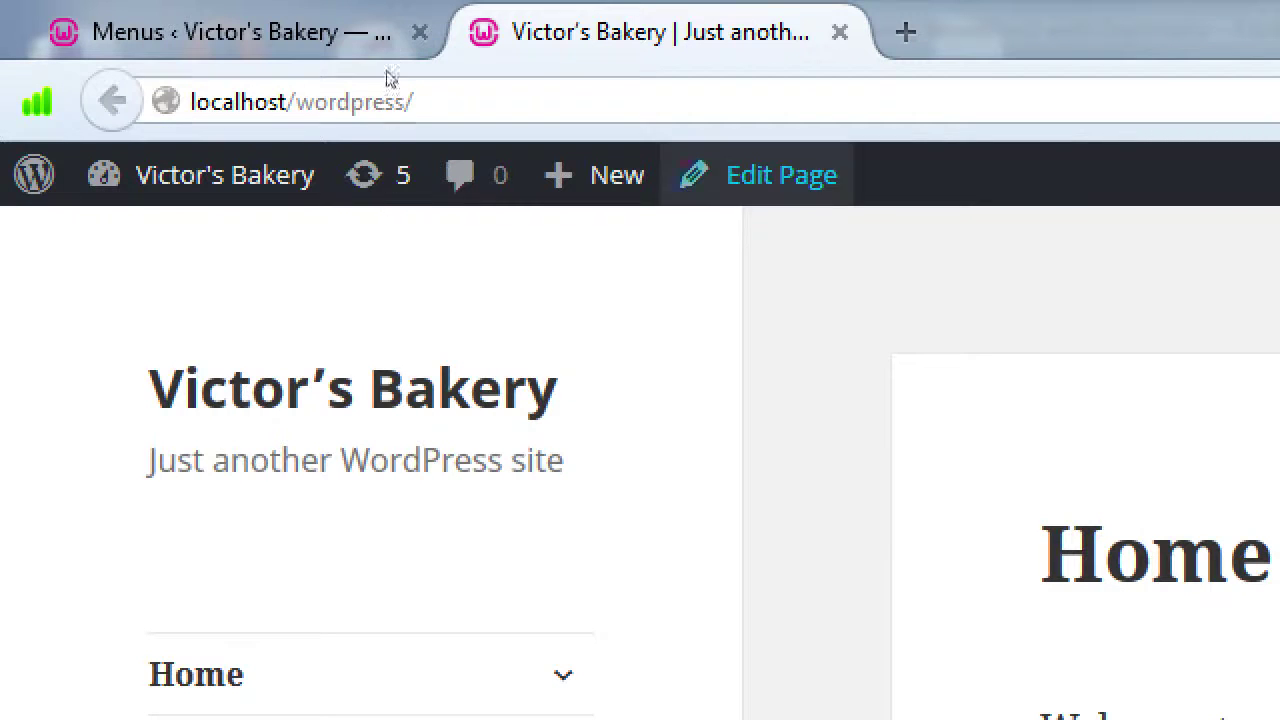
{"action": "key", "text": "ctrl+w"}
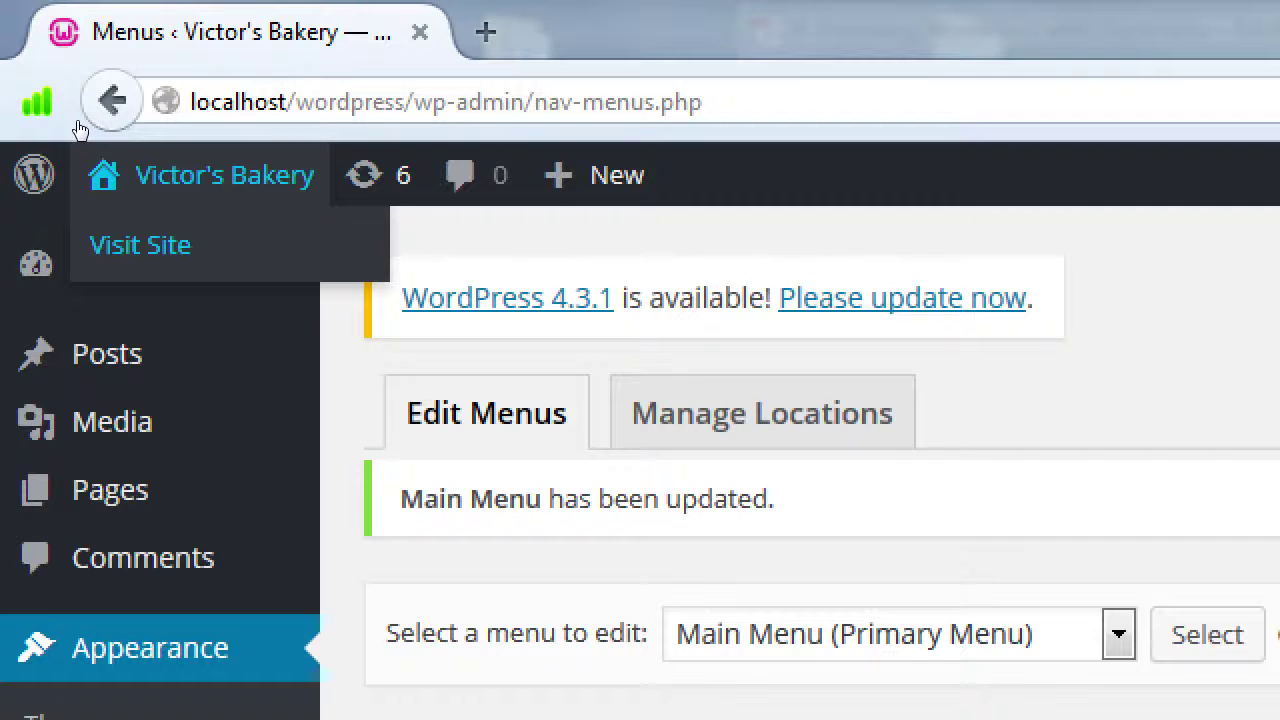
Step: Reopen the live site in a new tab and follow its About navigation link
{"action": "key", "text": "Menu"}
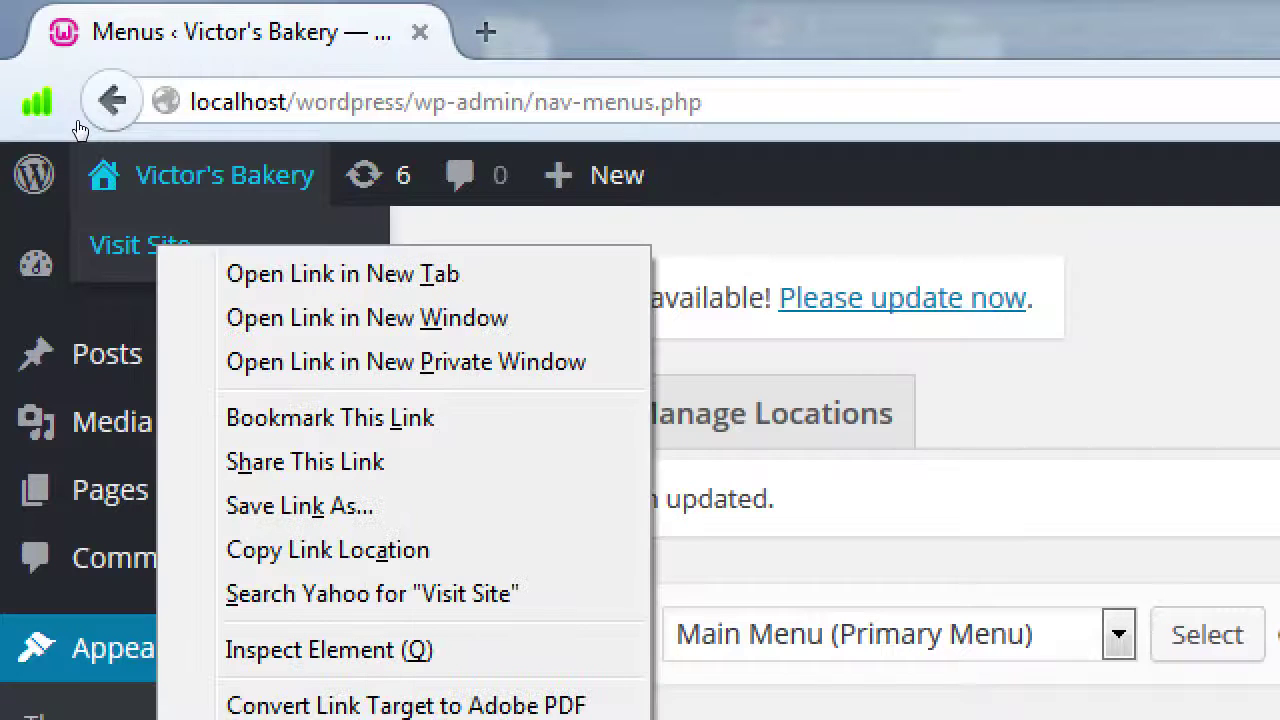
{"action": "key", "text": "Return"}
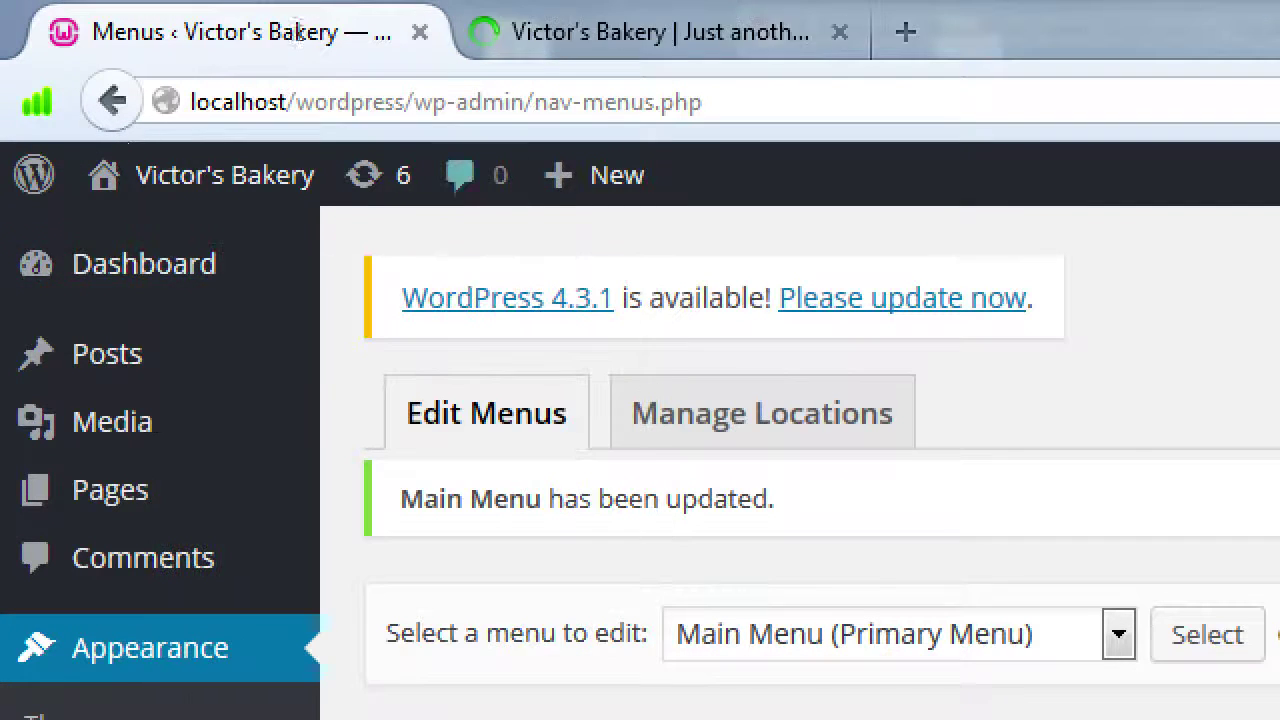
{"action": "key", "text": "ctrl+Tab"}
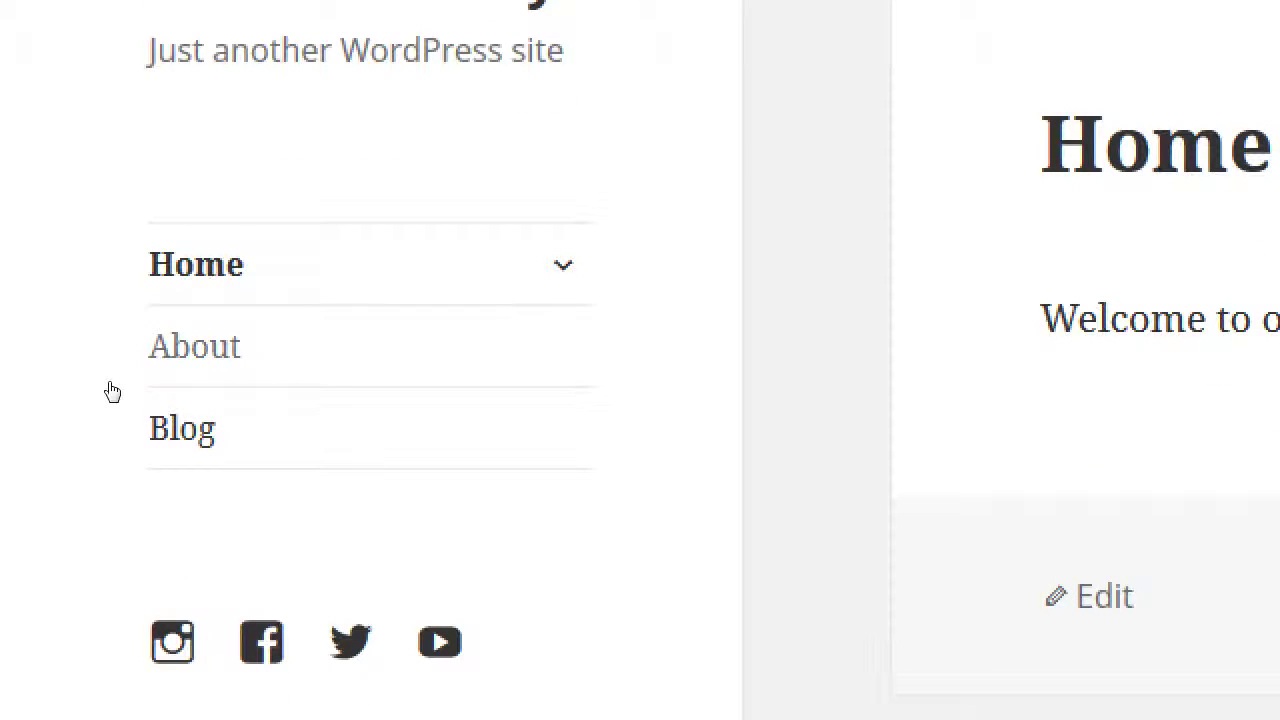
{"action": "left_click", "coordinate": [112, 389]}
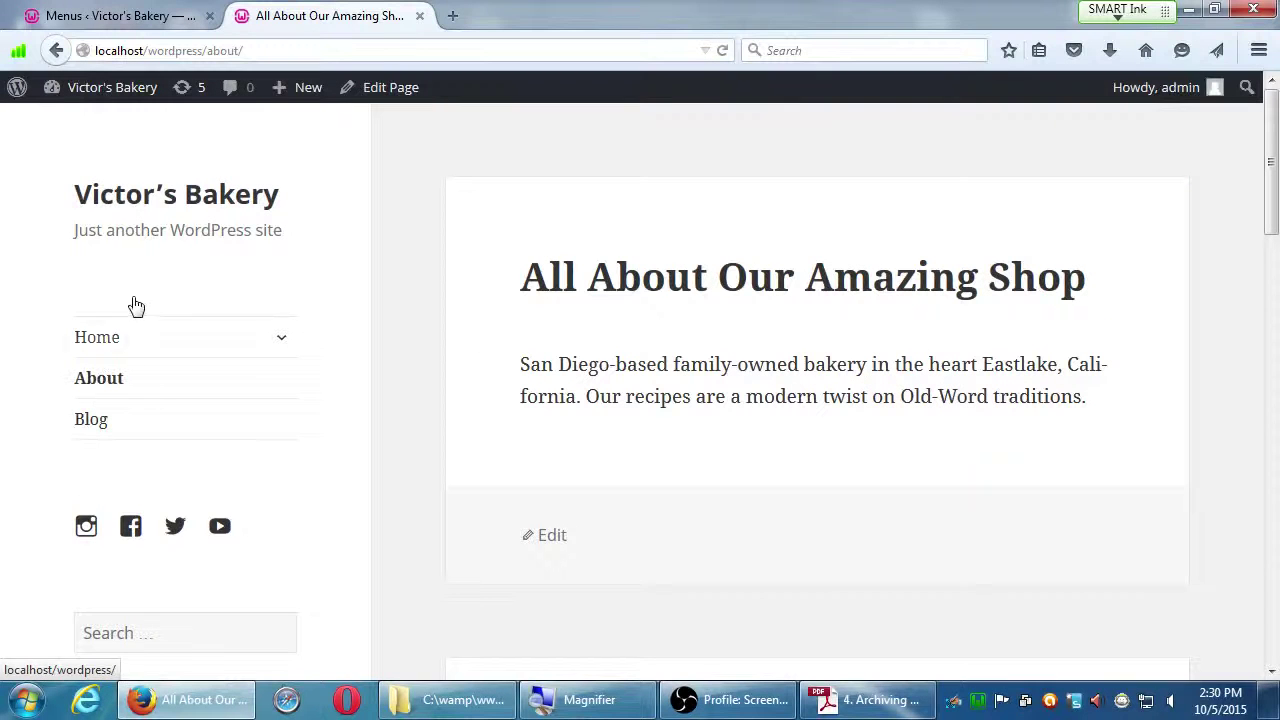
Step: Go back to the menu editor and save the Main Menu again
{"action": "left_click", "coordinate": [178, 16]}
{"action": "scroll", "coordinate": [634, 337], "scroll_direction": "down", "scroll_amount": 3}
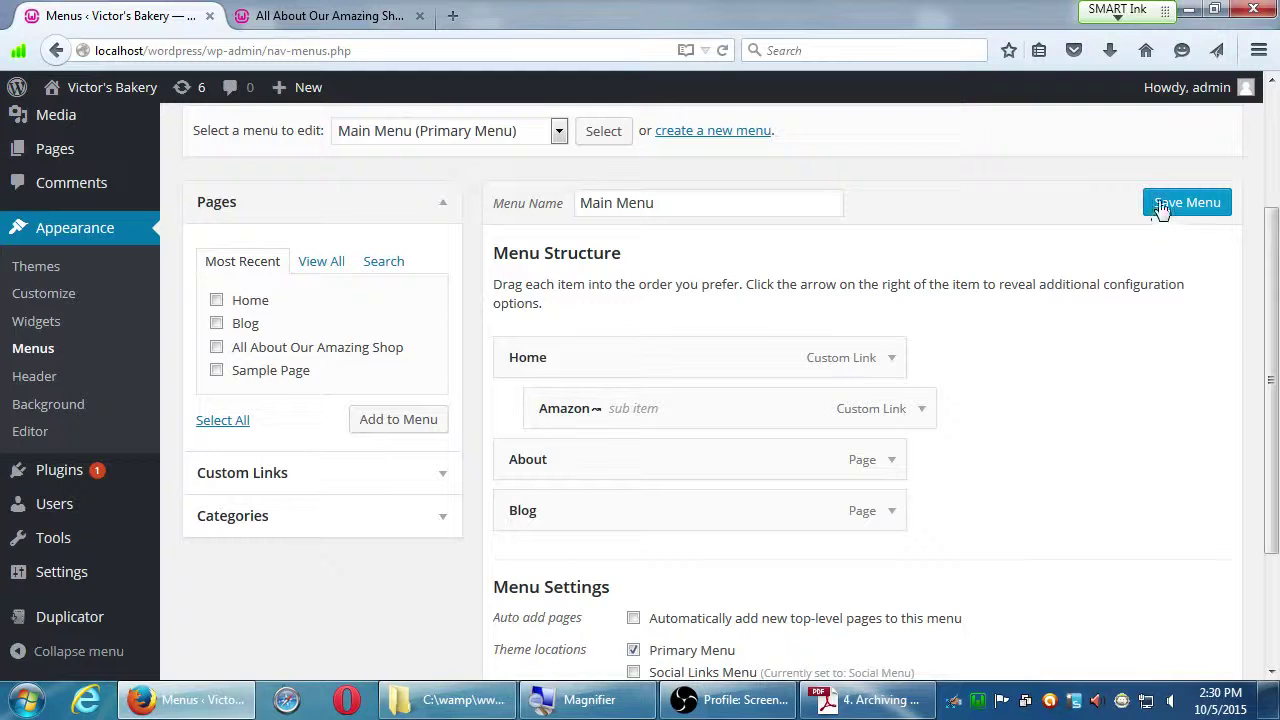
{"action": "left_click", "coordinate": [1160, 207]}
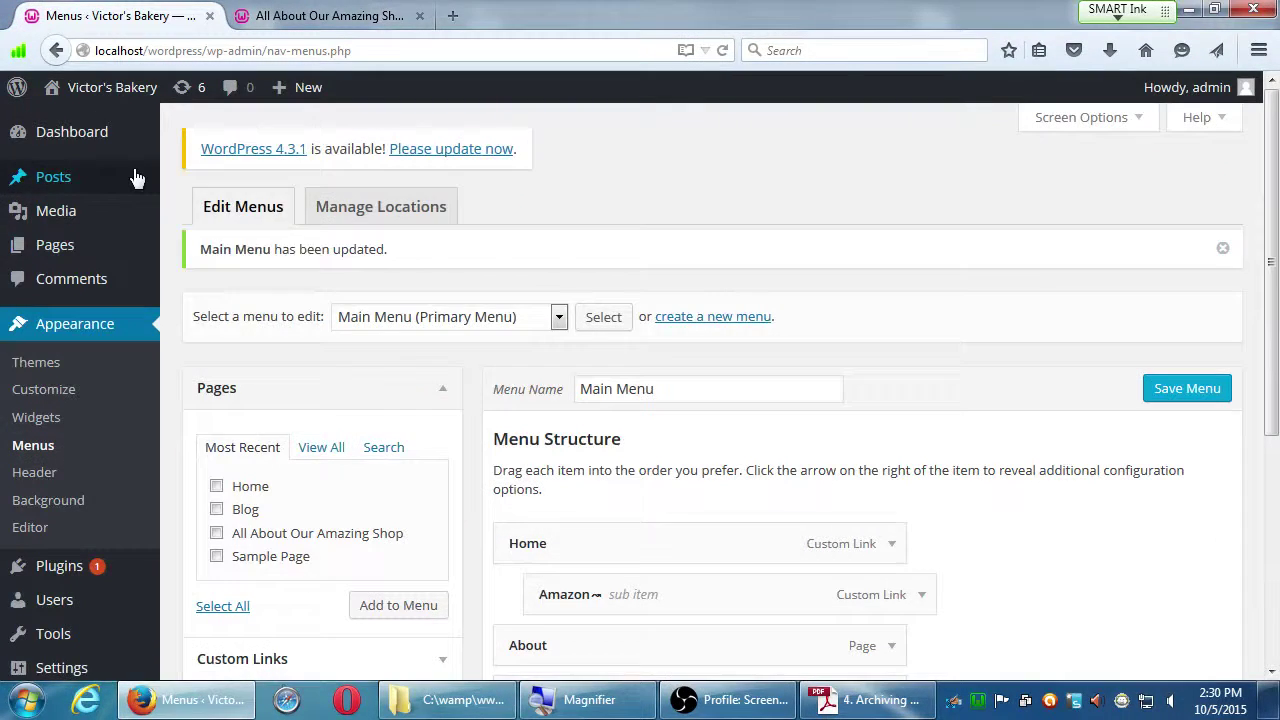
Step: Leave the menu editor for the live site and compare the About page's title with its navigation label
{"action": "mouse_move", "coordinate": [137, 178]}
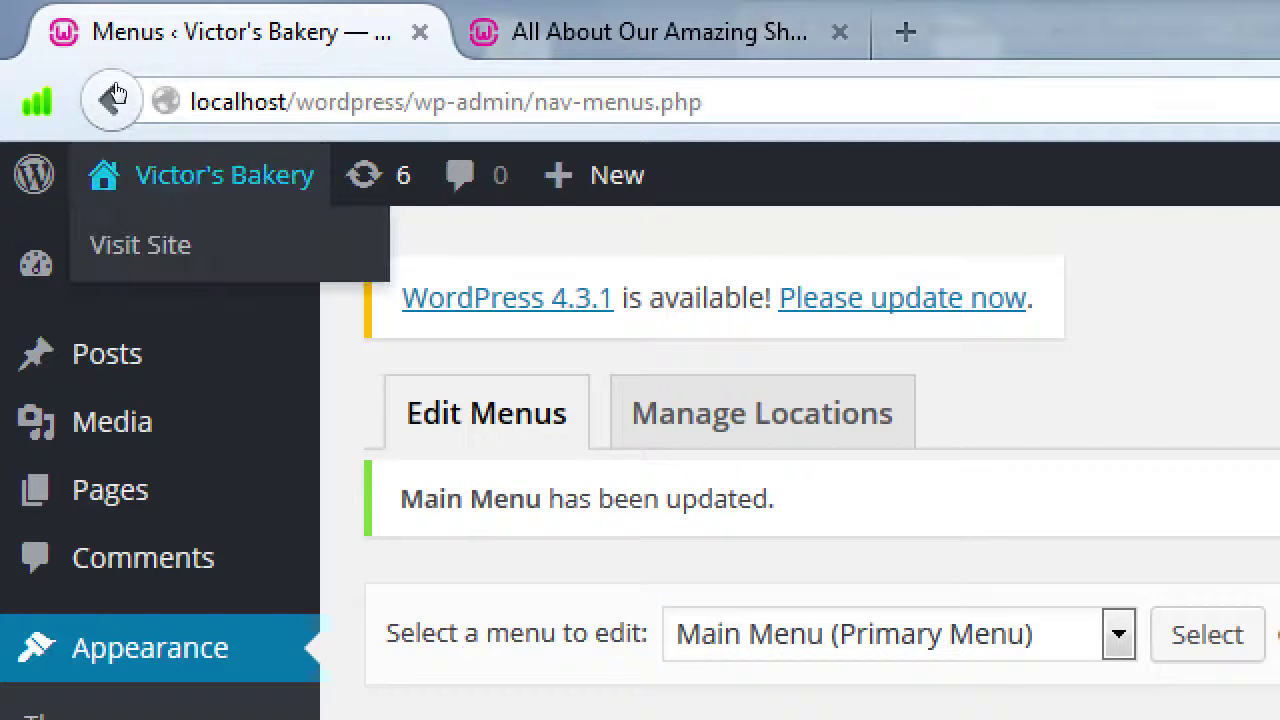
{"action": "left_click", "coordinate": [113, 100]}
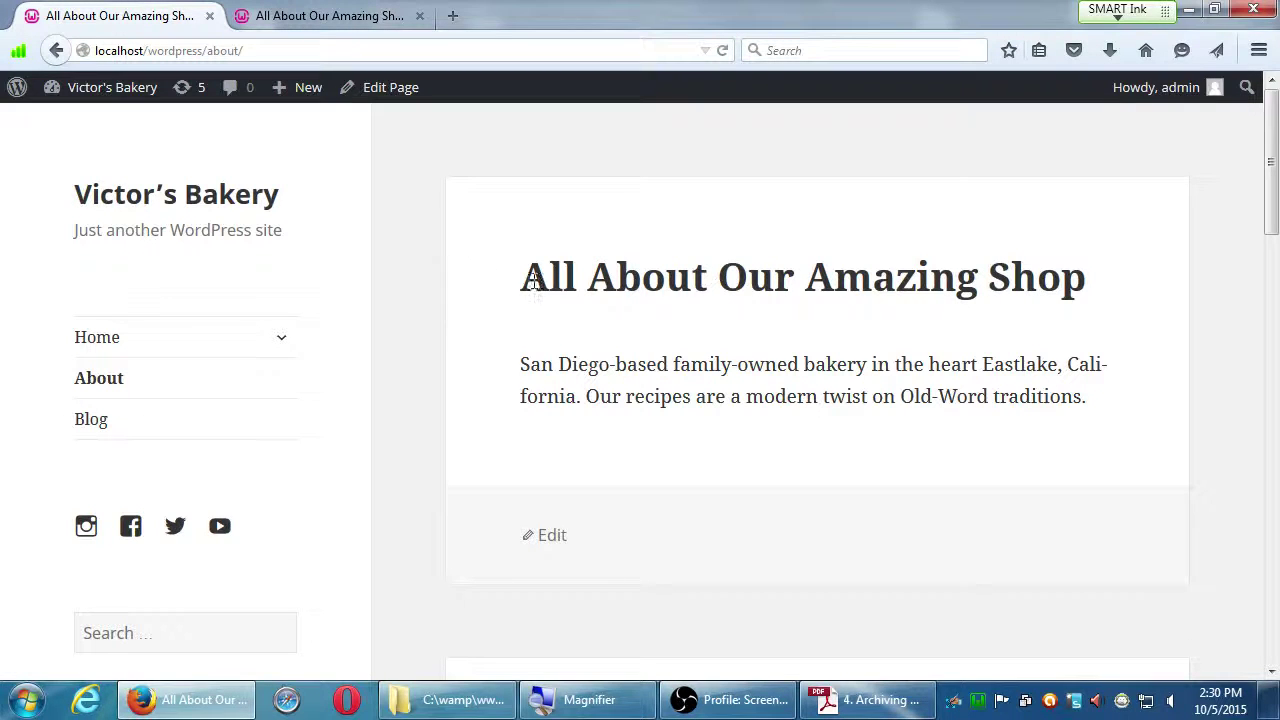
{"action": "left_click_drag", "start_coordinate": [549, 278], "coordinate": [800, 251]}
{"action": "left_click", "coordinate": [913, 251]}
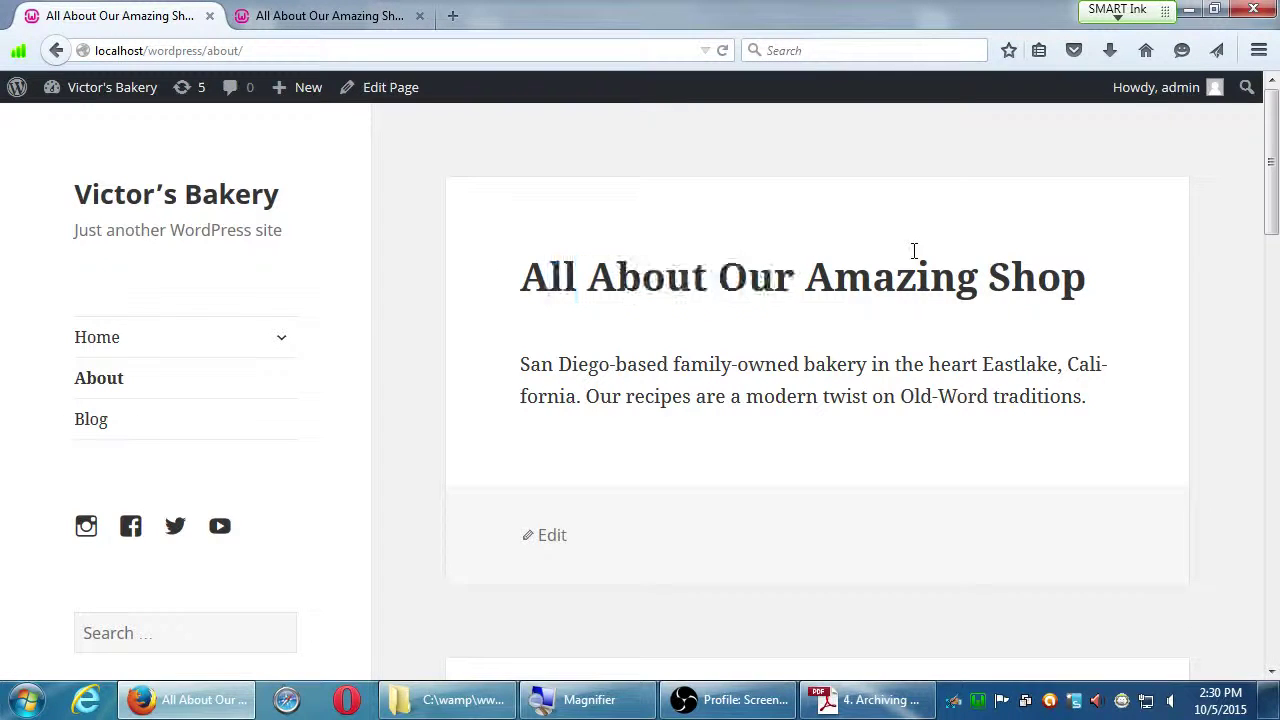
Step: Open the site's Home page and look through its sidebar content
{"action": "left_click", "coordinate": [115, 345]}
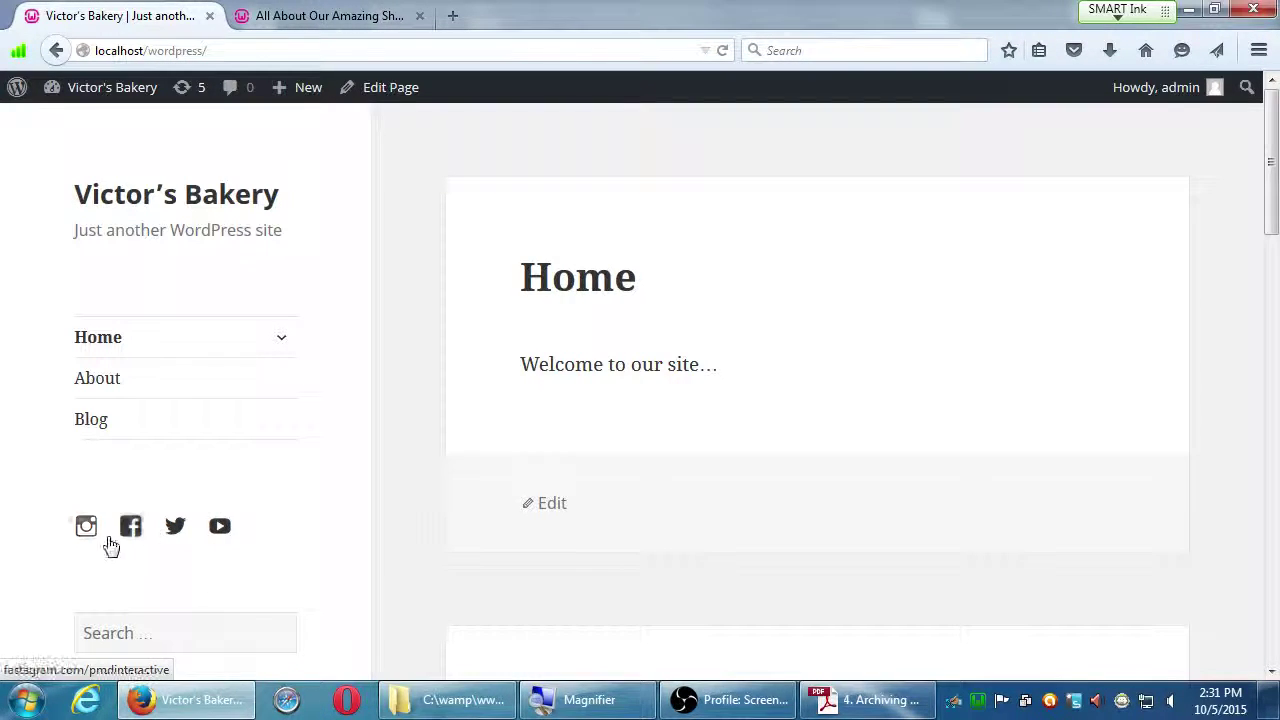
{"action": "scroll", "coordinate": [326, 554], "scroll_direction": "down", "scroll_amount": 5}
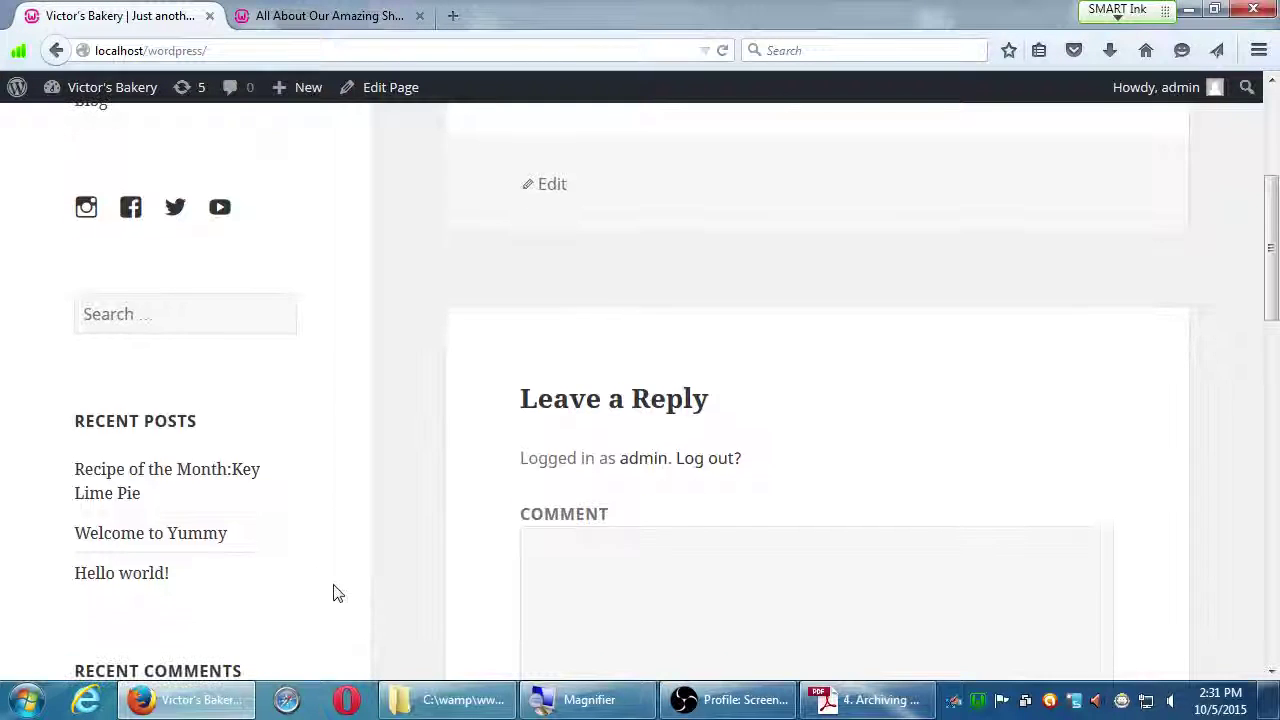
{"action": "scroll", "coordinate": [335, 600], "scroll_direction": "up", "scroll_amount": 5}
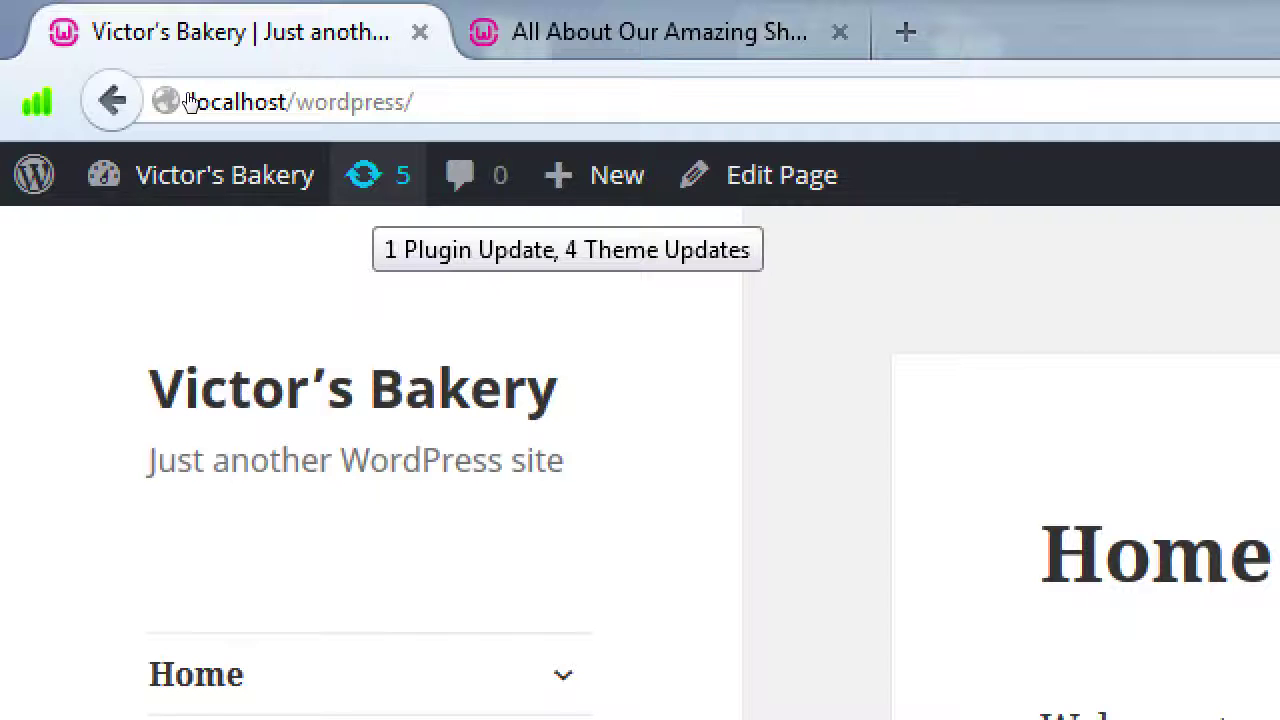
Step: Open the WordPress Updates page and review the updates listed for WordPress, plugins and themes
{"action": "left_click", "coordinate": [375, 175]}
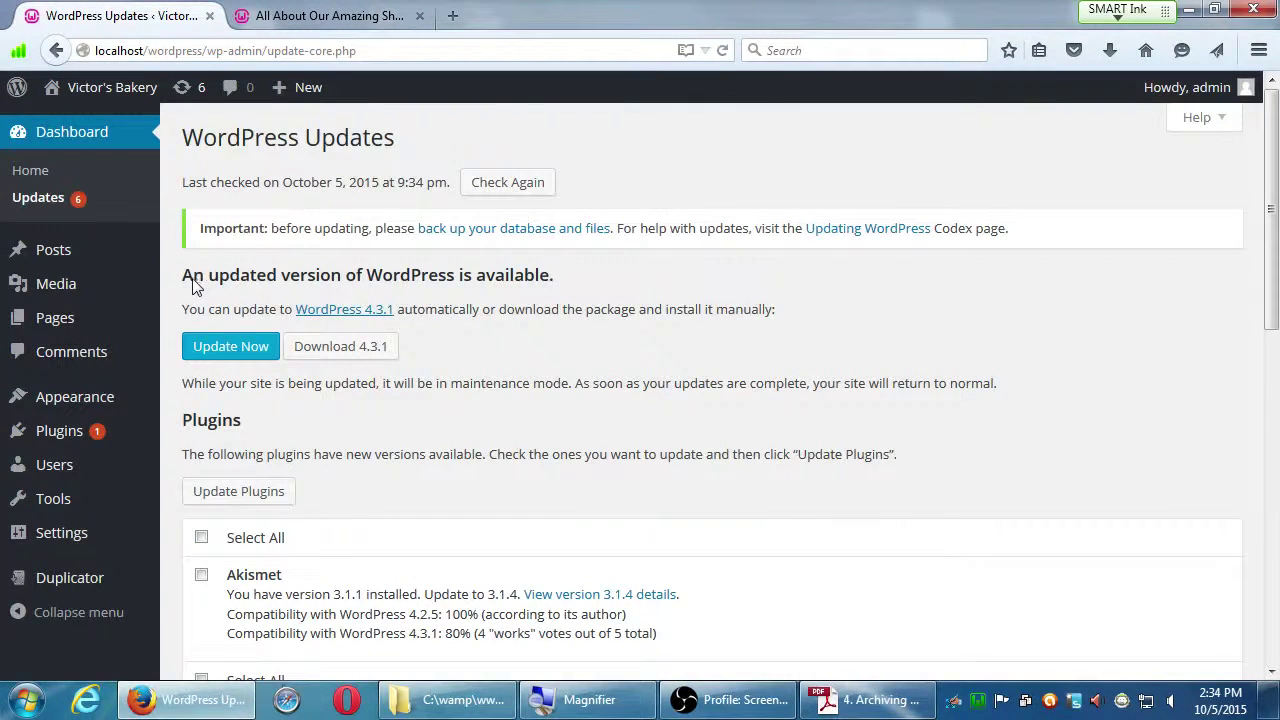
{"action": "left_click_drag", "start_coordinate": [185, 287], "coordinate": [514, 284]}
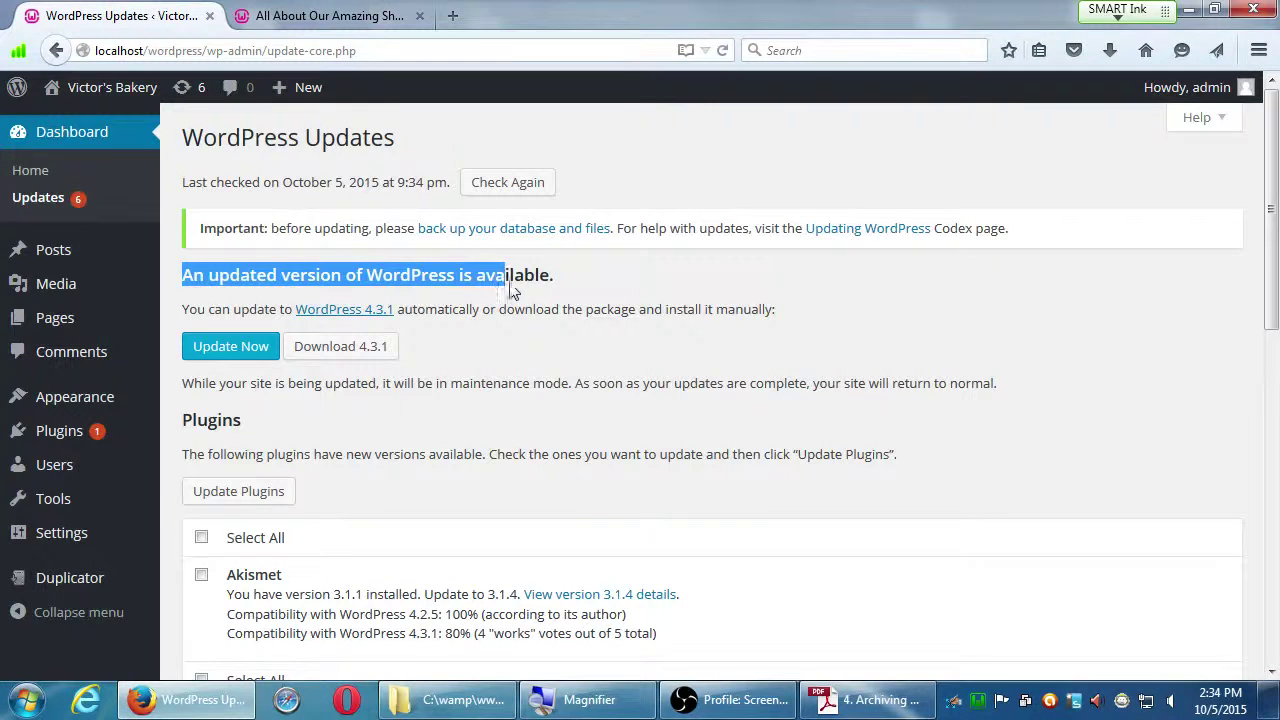
{"action": "left_click", "coordinate": [551, 287]}
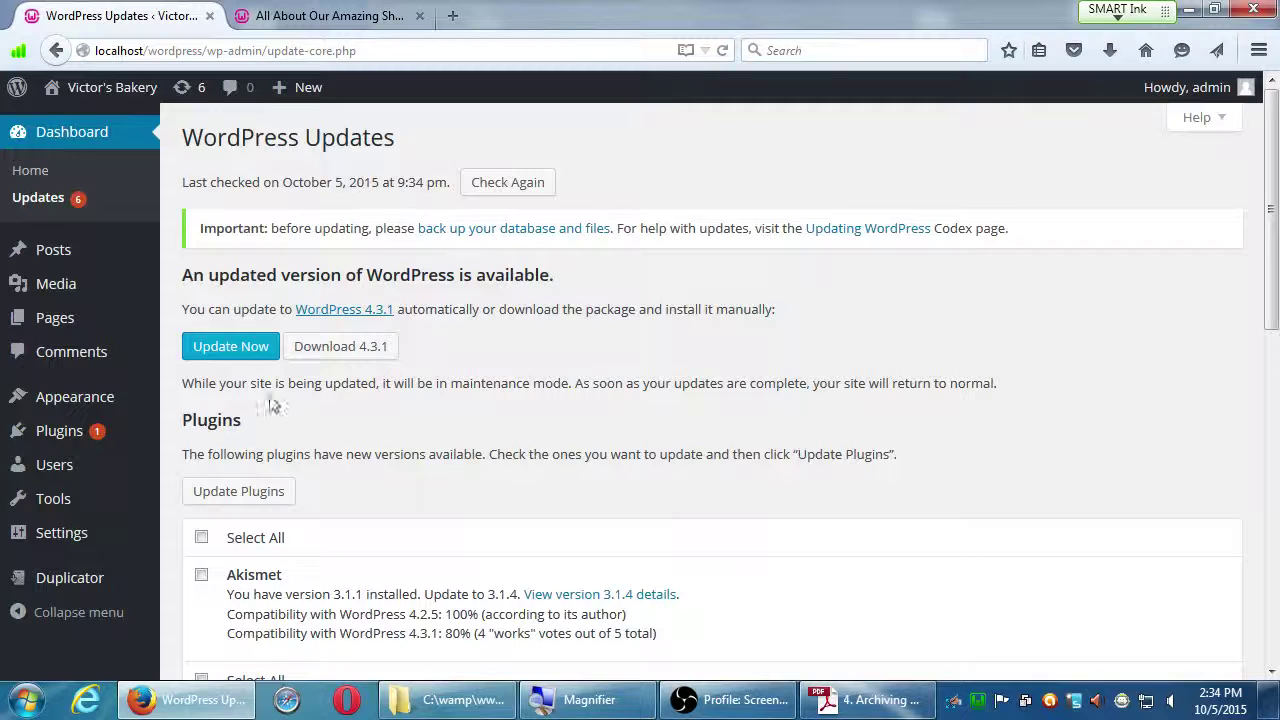
{"action": "left_click_drag", "start_coordinate": [193, 424], "coordinate": [265, 428]}
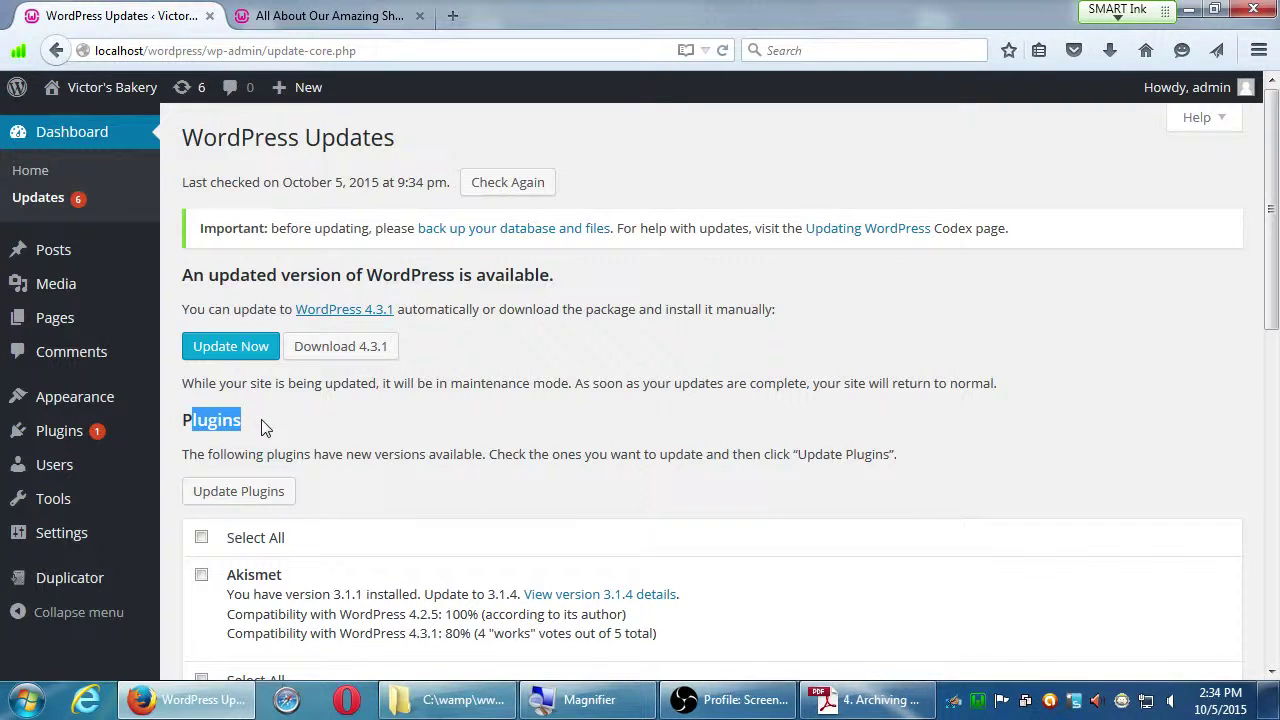
{"action": "scroll", "coordinate": [265, 428], "scroll_direction": "down", "scroll_amount": 10}
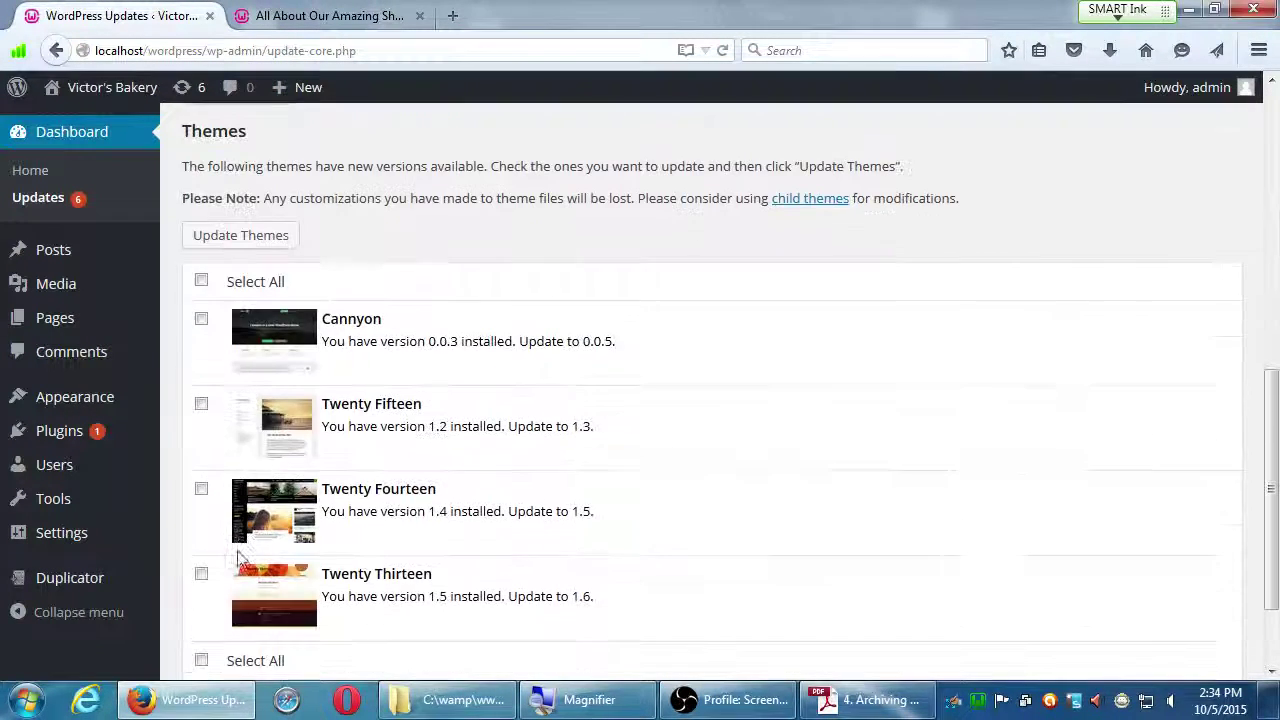
{"action": "scroll", "coordinate": [228, 357], "scroll_direction": "up", "scroll_amount": 3}
{"action": "left_click_drag", "start_coordinate": [204, 318], "coordinate": [343, 327]}
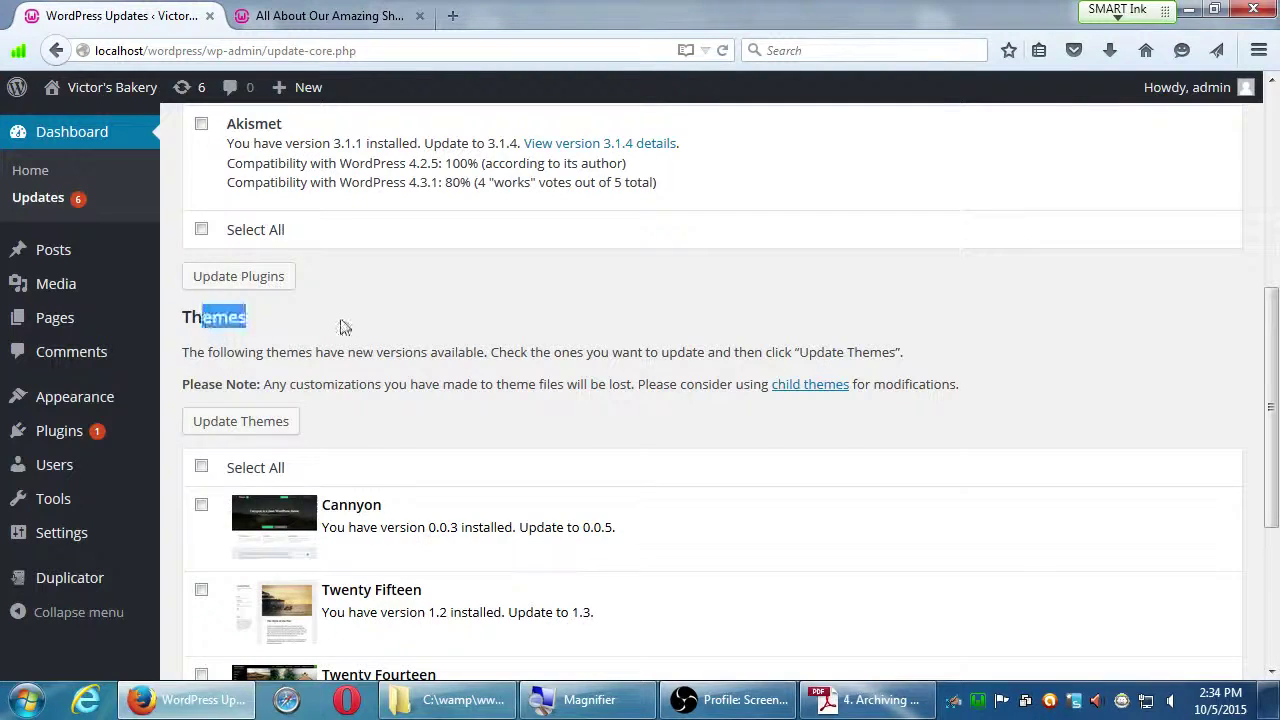
{"action": "left_click", "coordinate": [343, 327]}
{"action": "scroll", "coordinate": [370, 378], "scroll_direction": "up", "scroll_amount": 7}
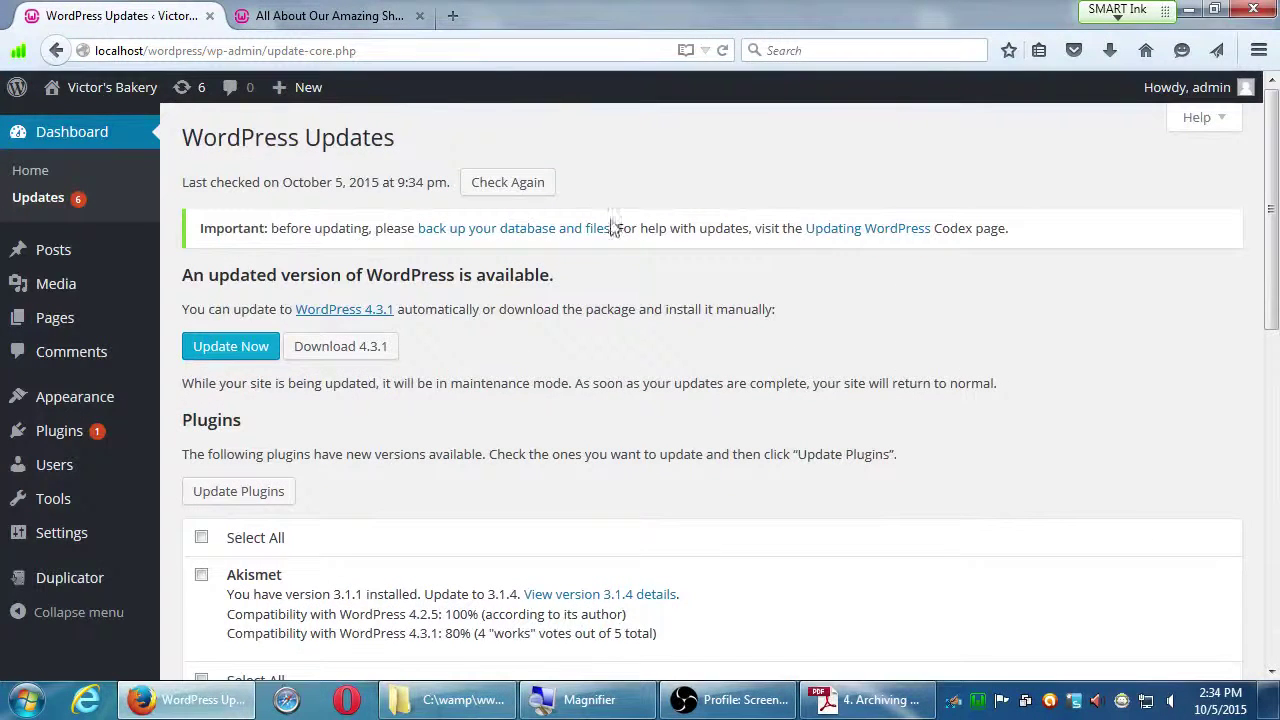
{"action": "key", "text": "super"}
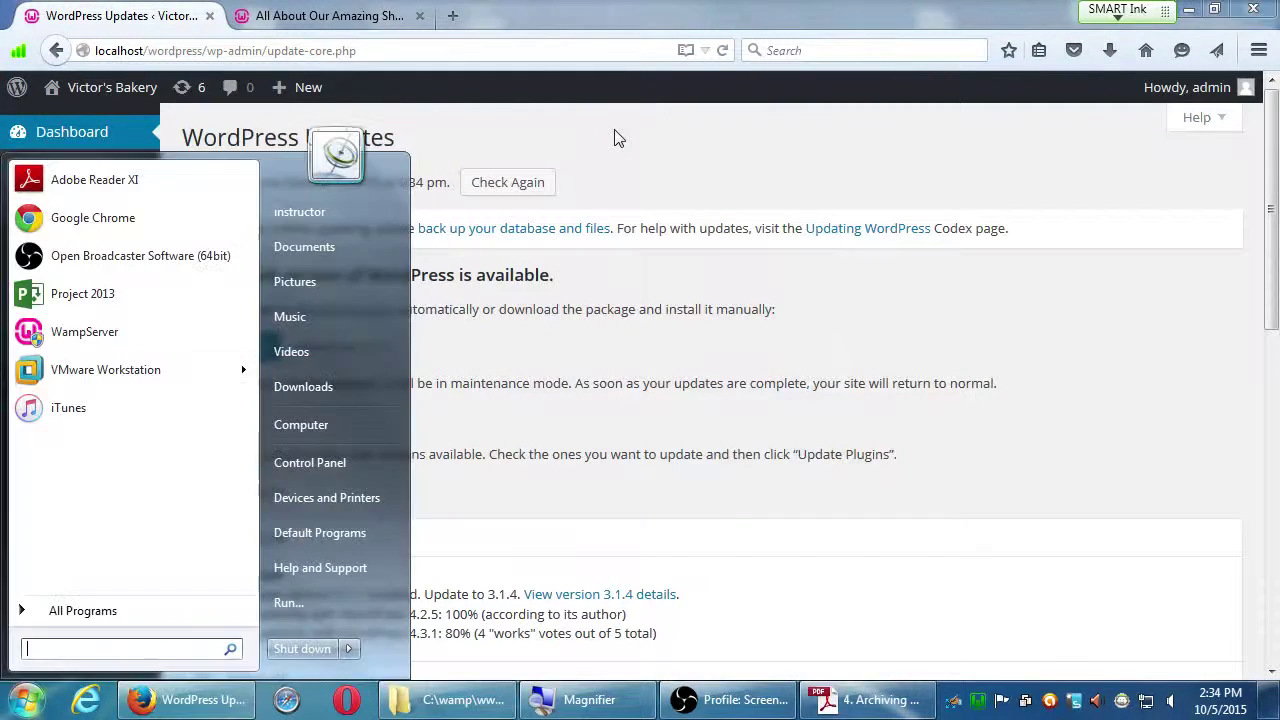
Step: Open a blank Notepad document and arrange it side by side with the browser showing the WordPress Updates page
{"action": "type", "text": "note"}
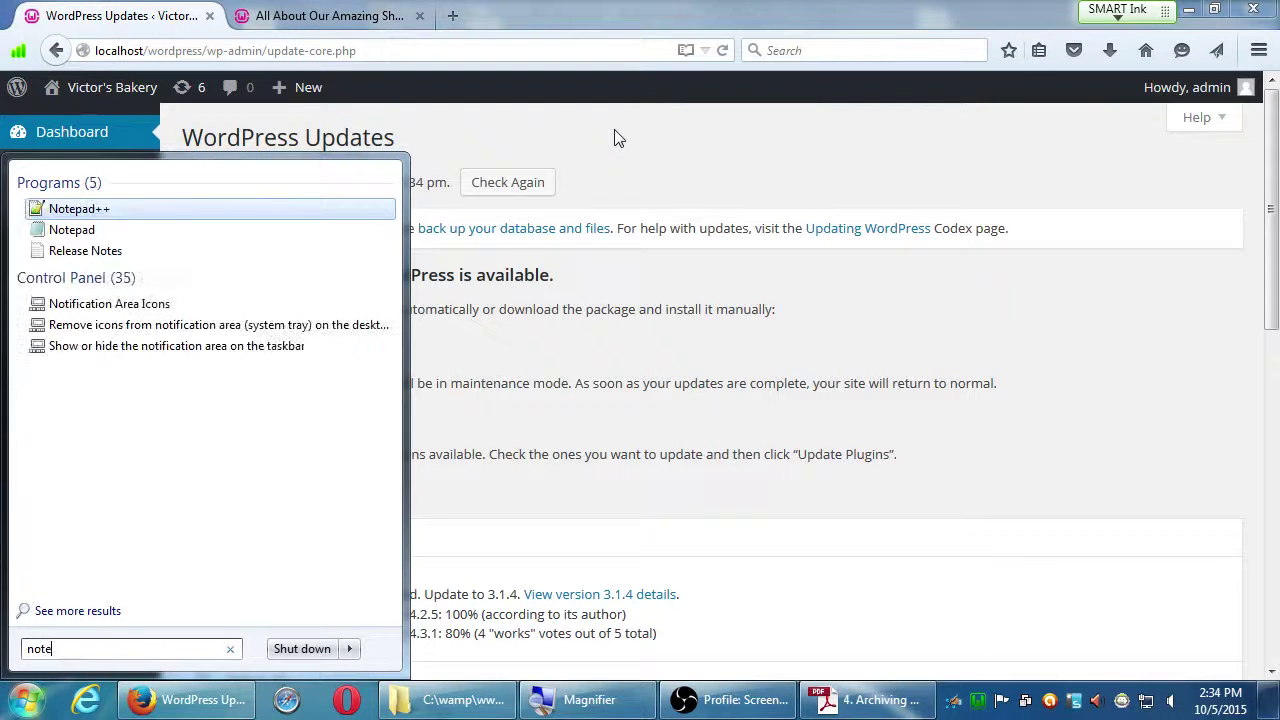
{"action": "key", "text": "Down"}
{"action": "key", "text": "Return"}
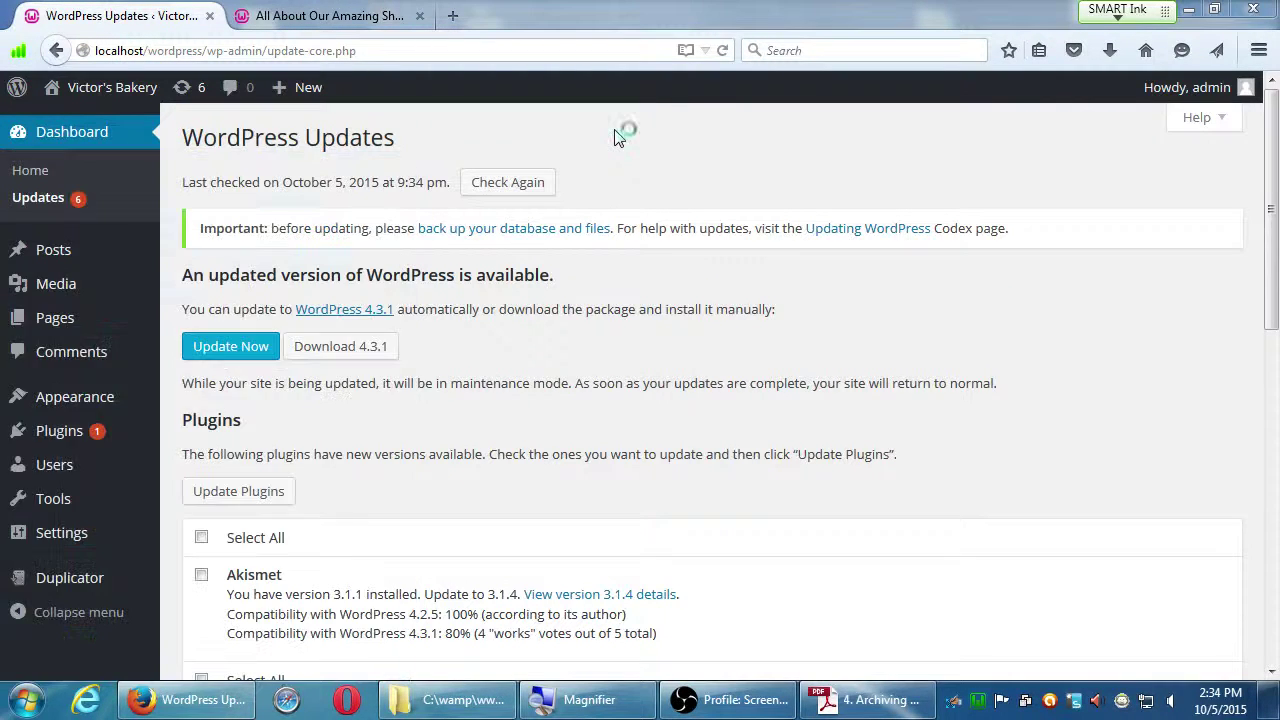
{"action": "key", "text": "super+Right"}
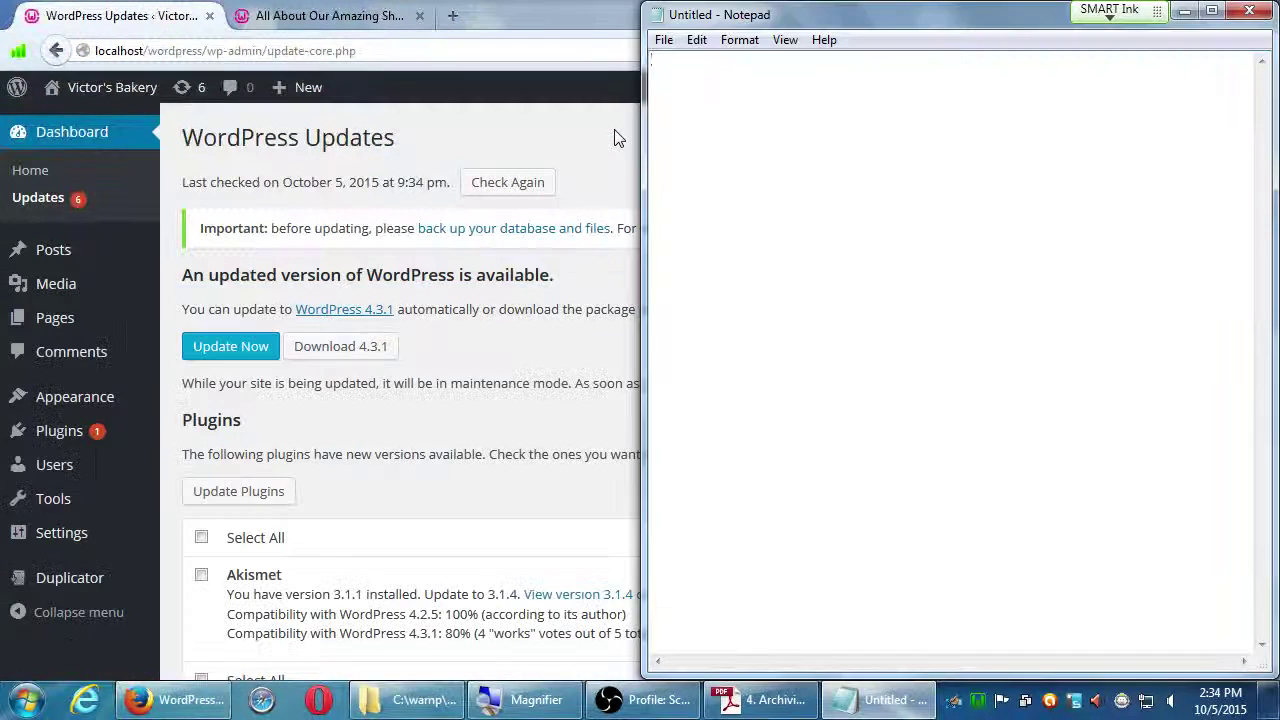
{"action": "left_click", "coordinate": [574, 21]}
{"action": "key", "text": "super+Left"}
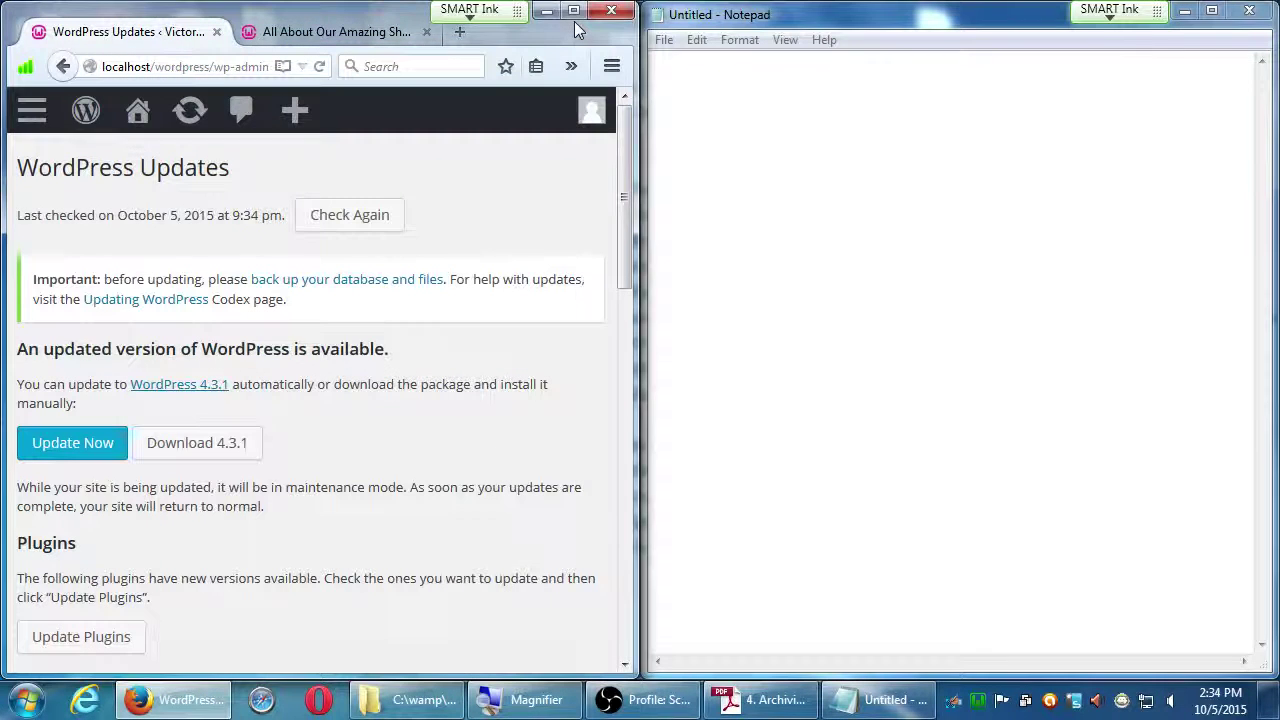
Step: Save the blank Notepad document to the Desktop as "notes 2015-10-5"
{"action": "key", "text": "ctrl+s"}
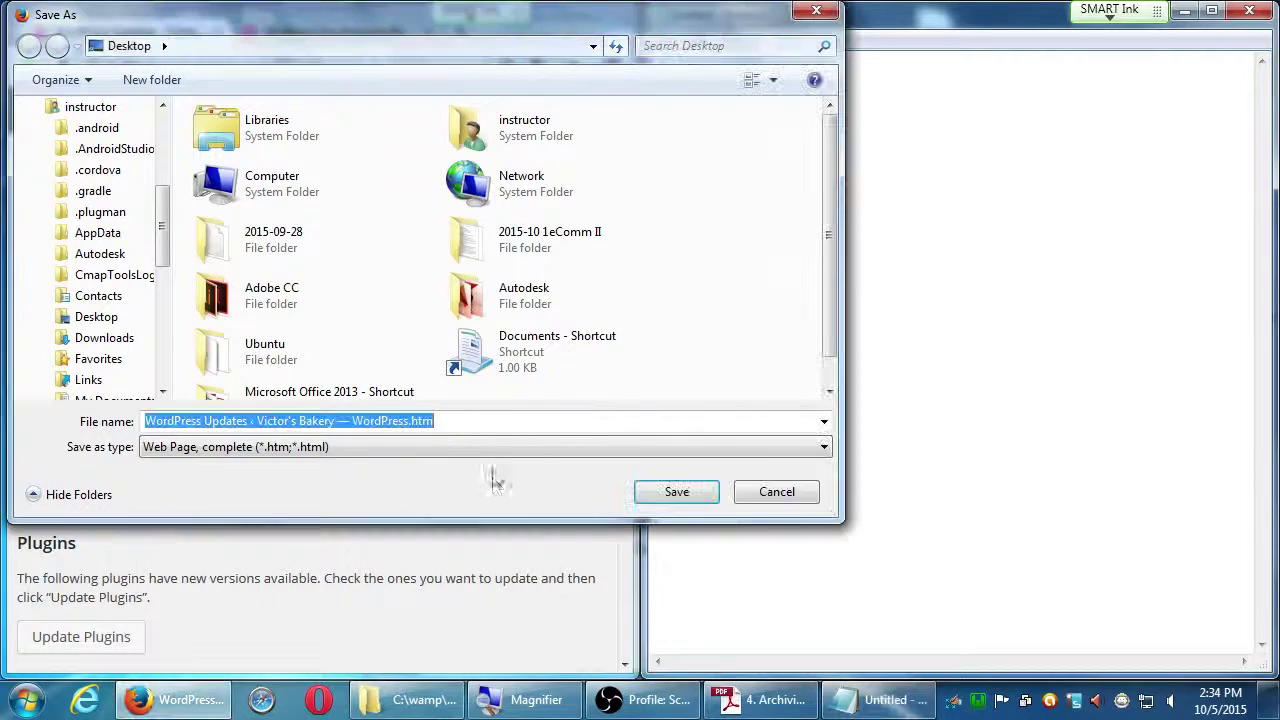
{"action": "left_click", "coordinate": [777, 492]}
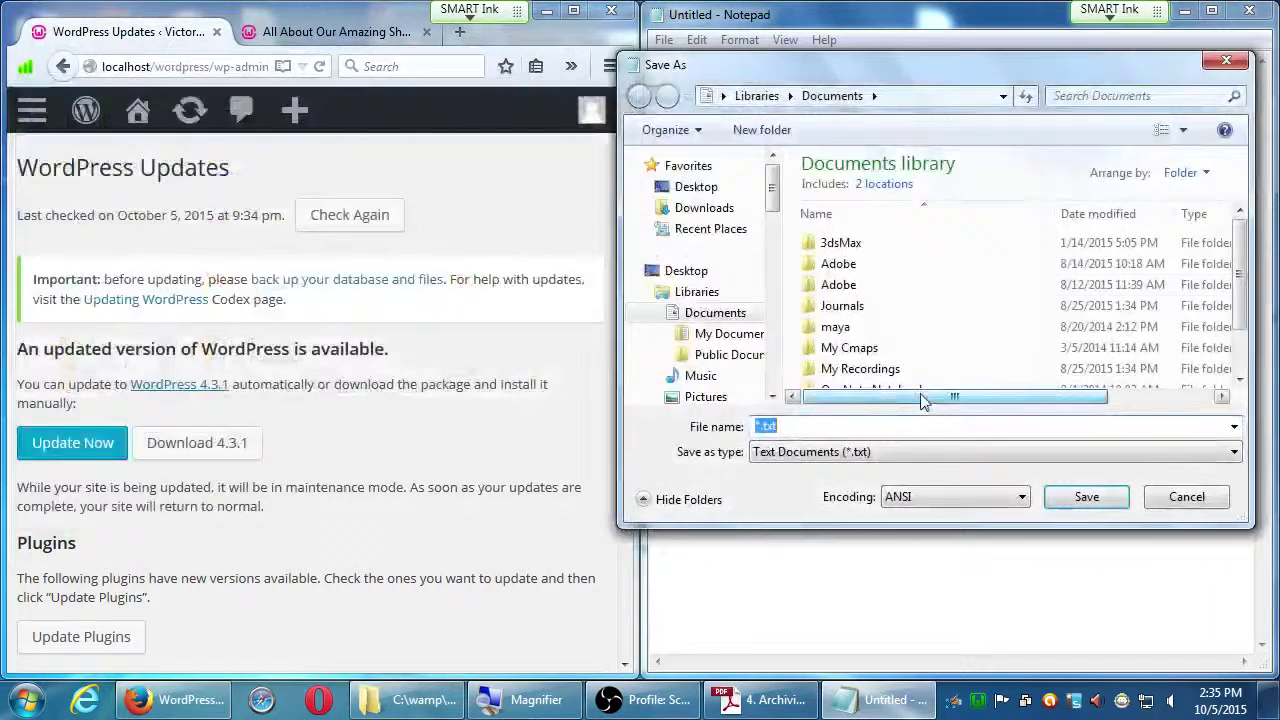
{"action": "left_click", "coordinate": [708, 190]}
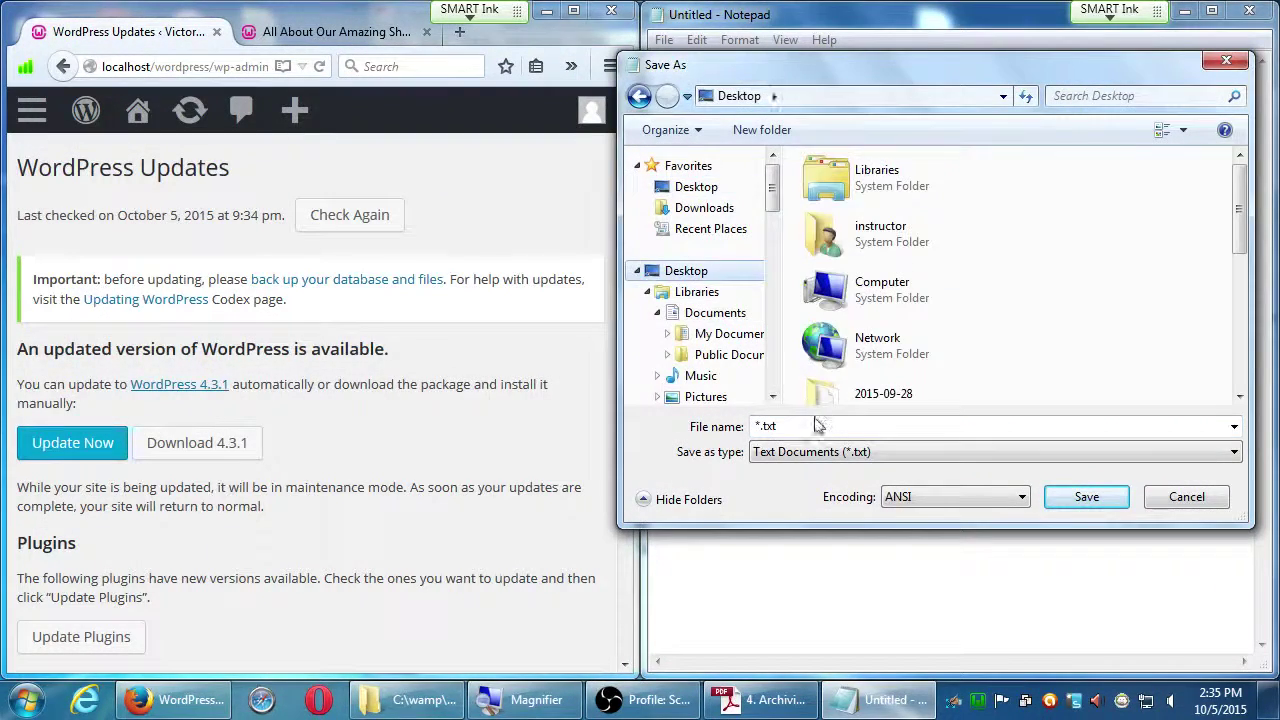
{"action": "type", "text": "notes 2015-010"}
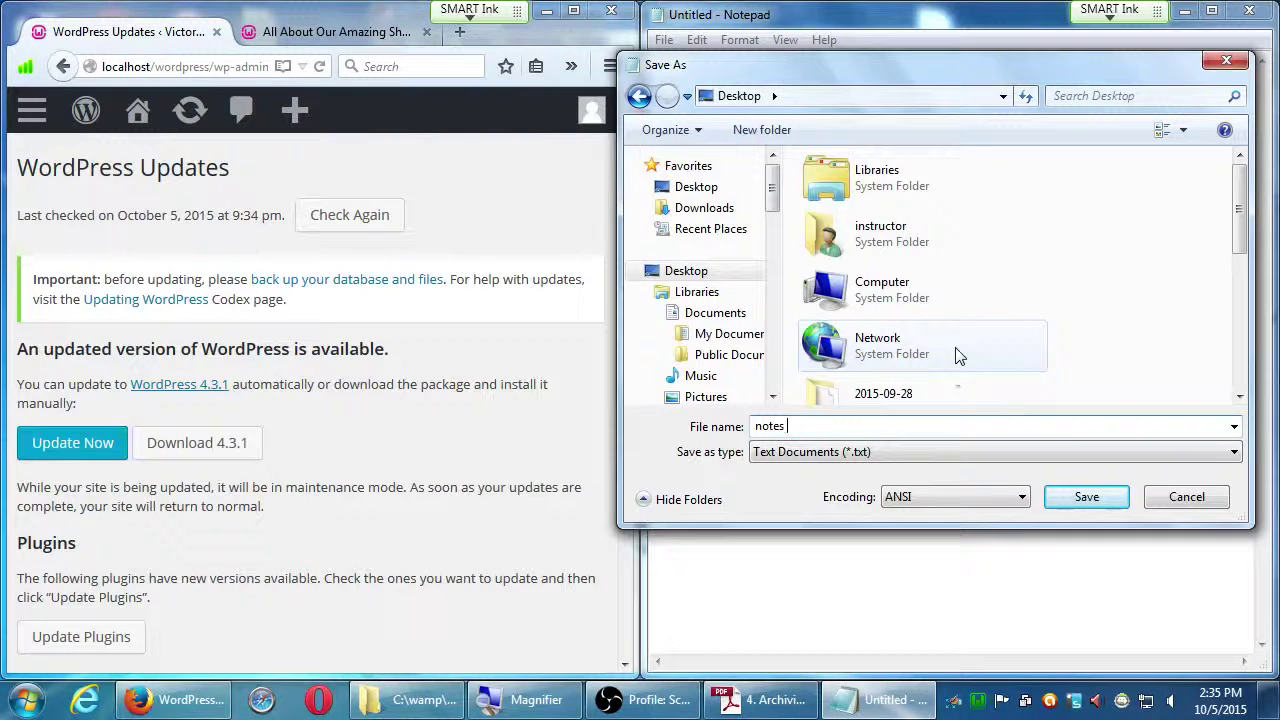
{"action": "key", "text": "BackSpace"}
{"action": "key", "text": "BackSpace"}
{"action": "key", "text": "BackSpace"}
{"action": "type", "text": "10-5"}
{"action": "key", "text": "Return"}
Step: Write the title "Updates Notes" and, after a blank line, the heading "3 Possbile Update Features"
{"action": "type", "text": "updates"}
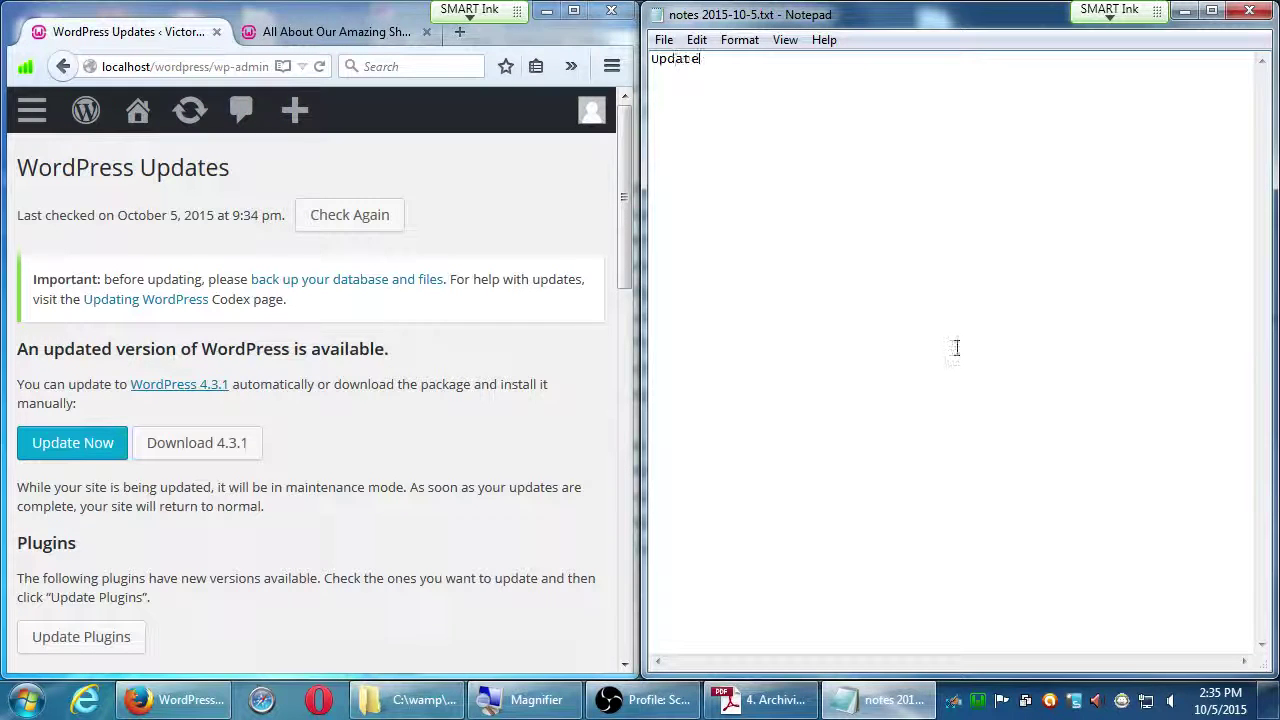
{"action": "type", "text": " Notes"}
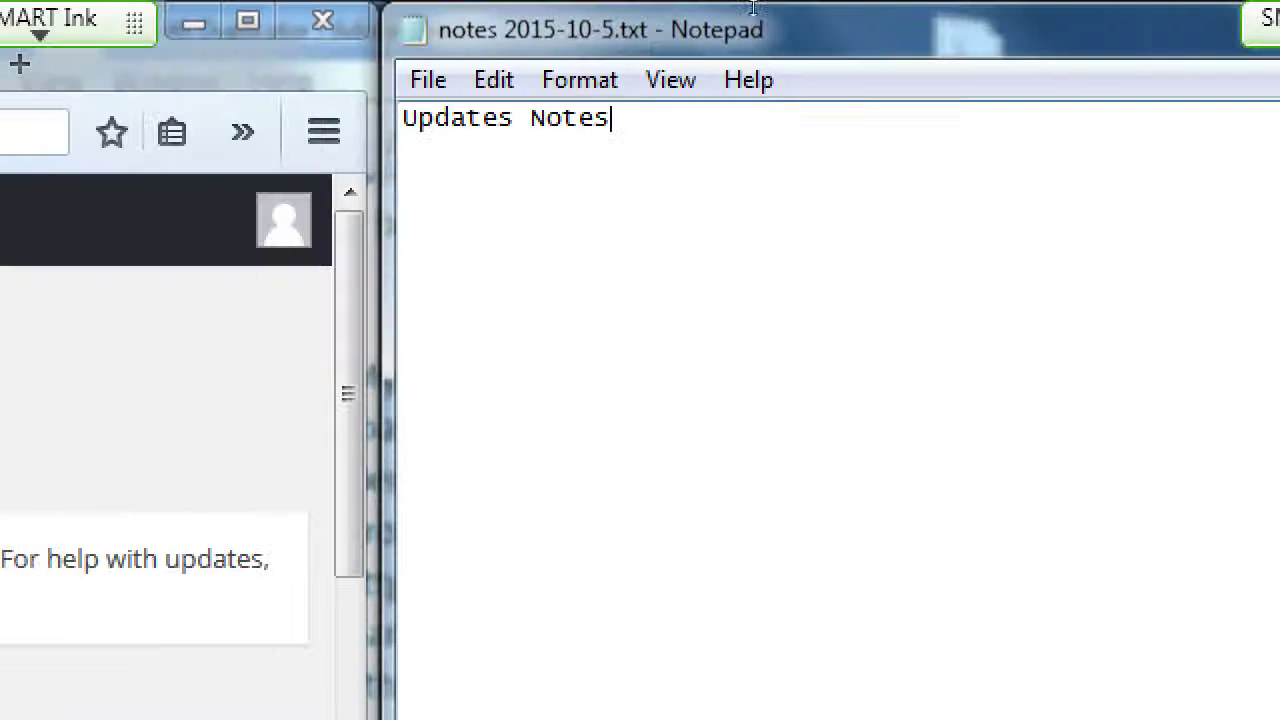
{"action": "key", "text": "Return"}
{"action": "key", "text": "Return"}
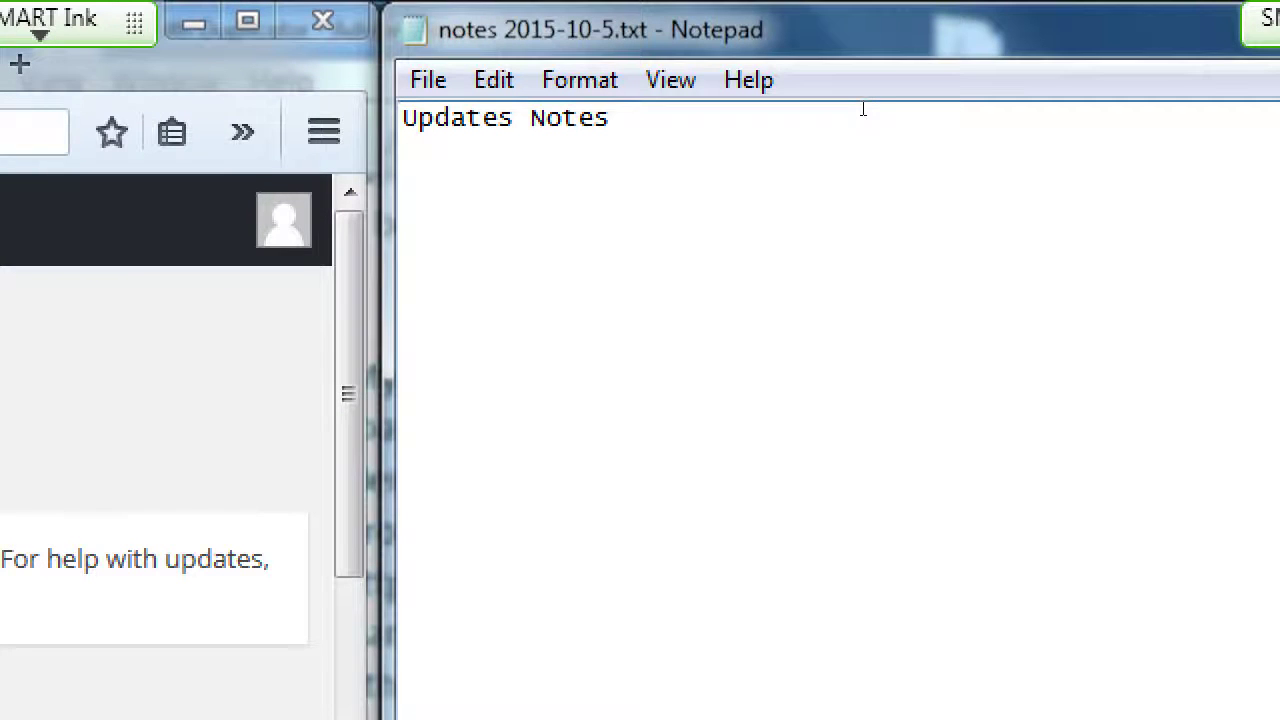
{"action": "type", "text": "3 Possbi"}
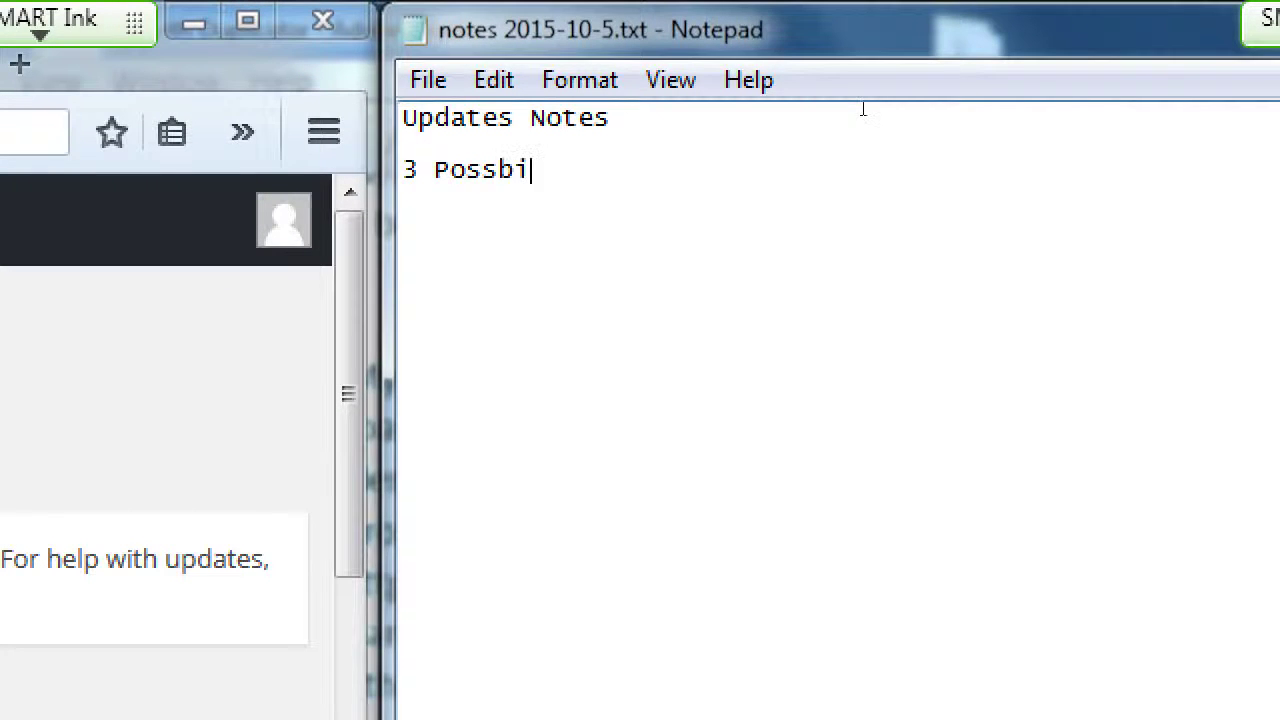
{"action": "type", "text": "le Update"}
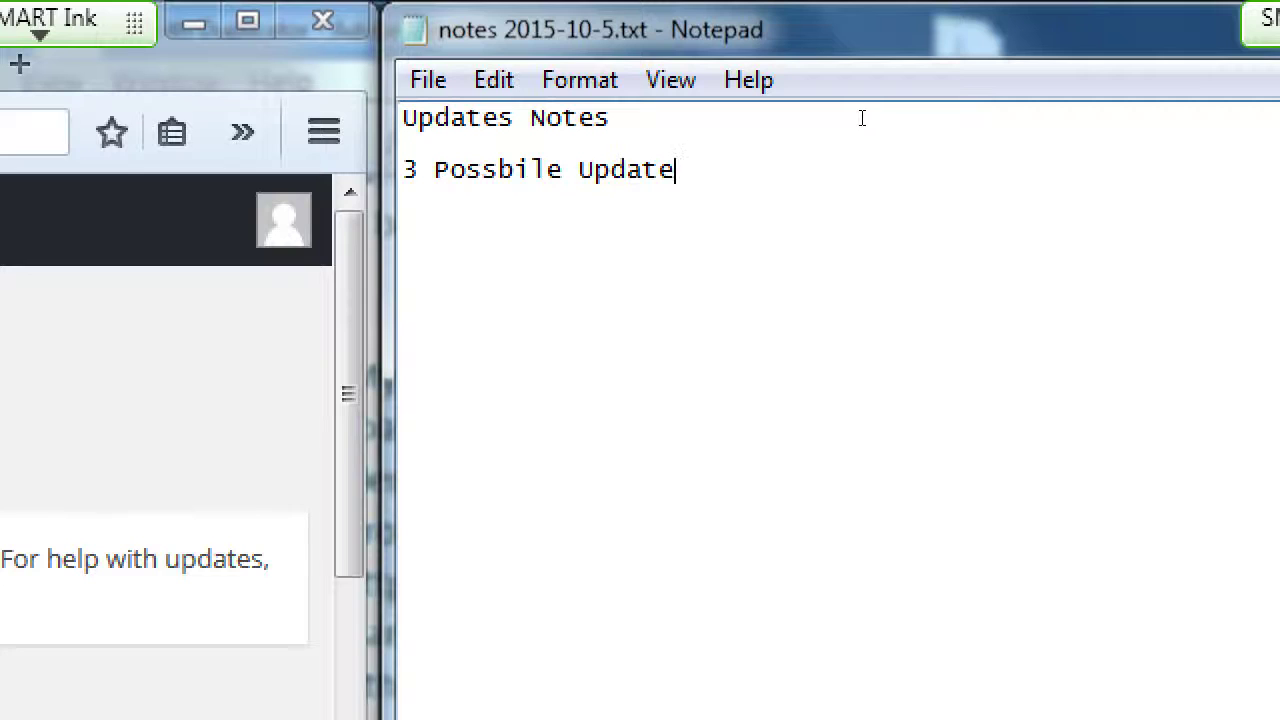
{"action": "type", "text": "Features"}
{"action": "key", "text": "Return"}
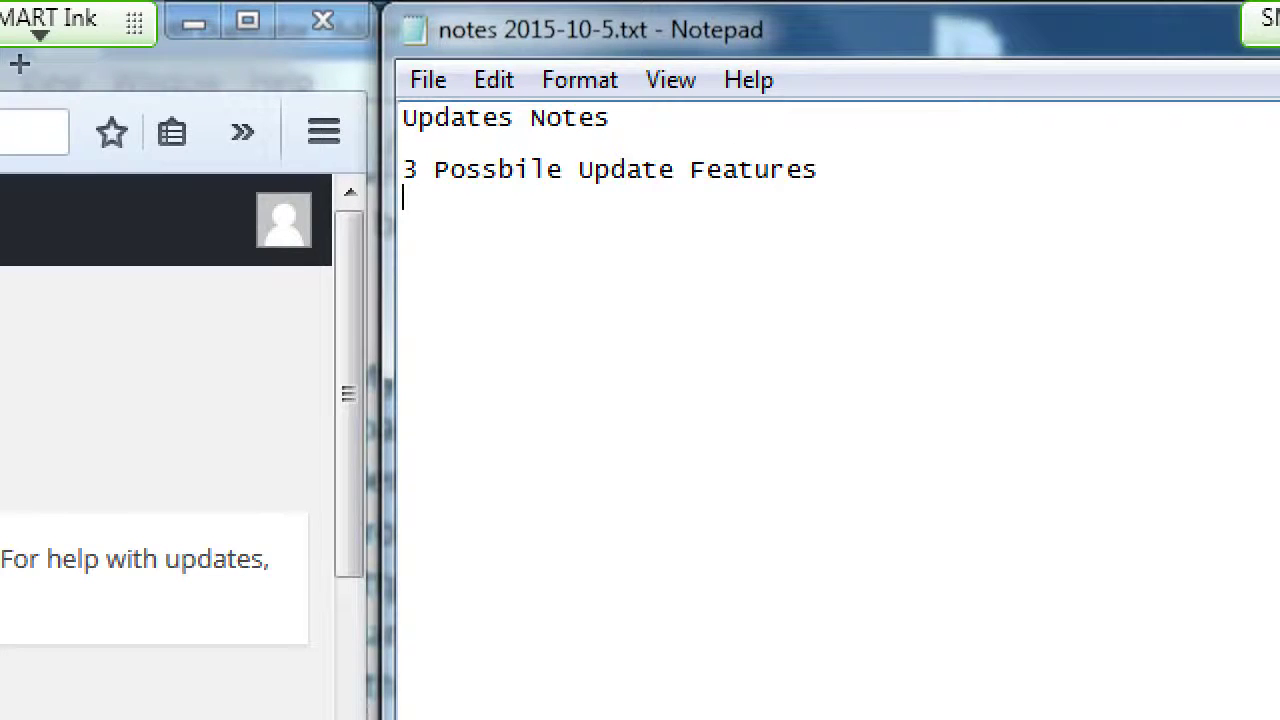
Step: List "Core WordPress Software", "Plugins" and "Themes" below the heading, separated by blank lines
{"action": "key", "text": "Return"}
{"action": "type", "text": "Core Wor"}
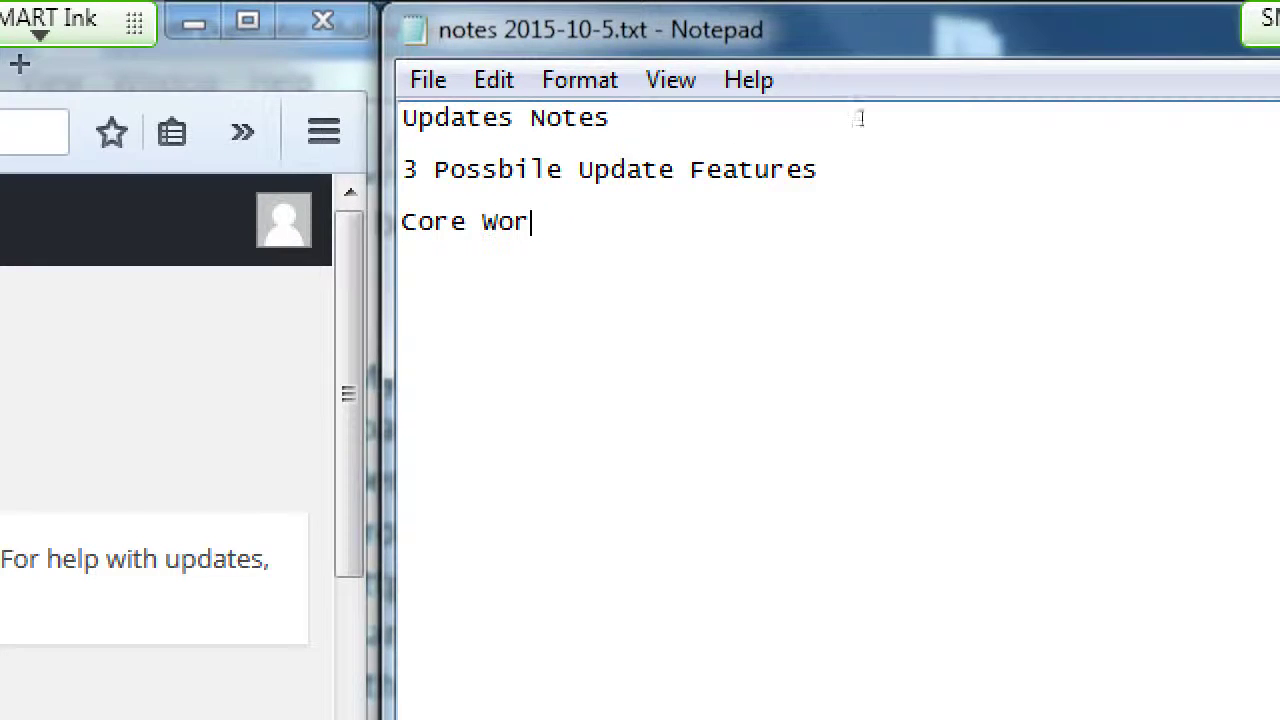
{"action": "type", "text": "dPress Soft"}
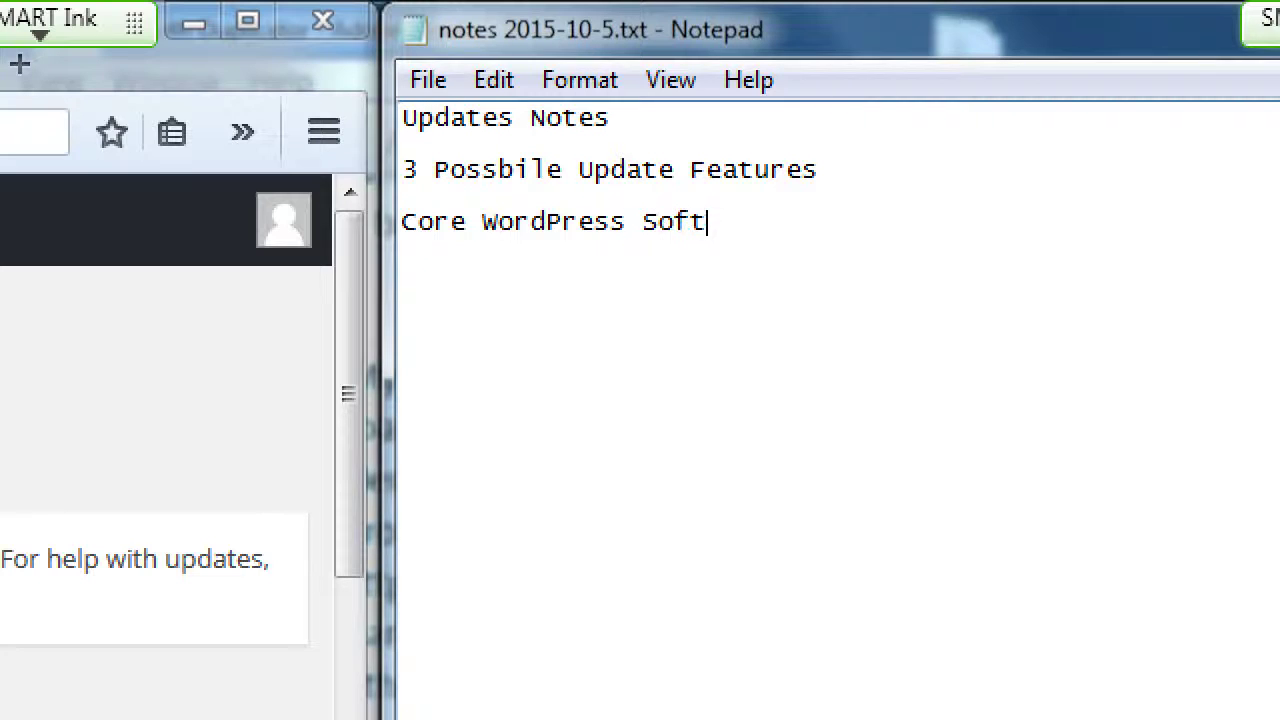
{"action": "type", "text": "ware"}
{"action": "key", "text": "Return"}
{"action": "key", "text": "Return"}
{"action": "type", "text": "Plu"}
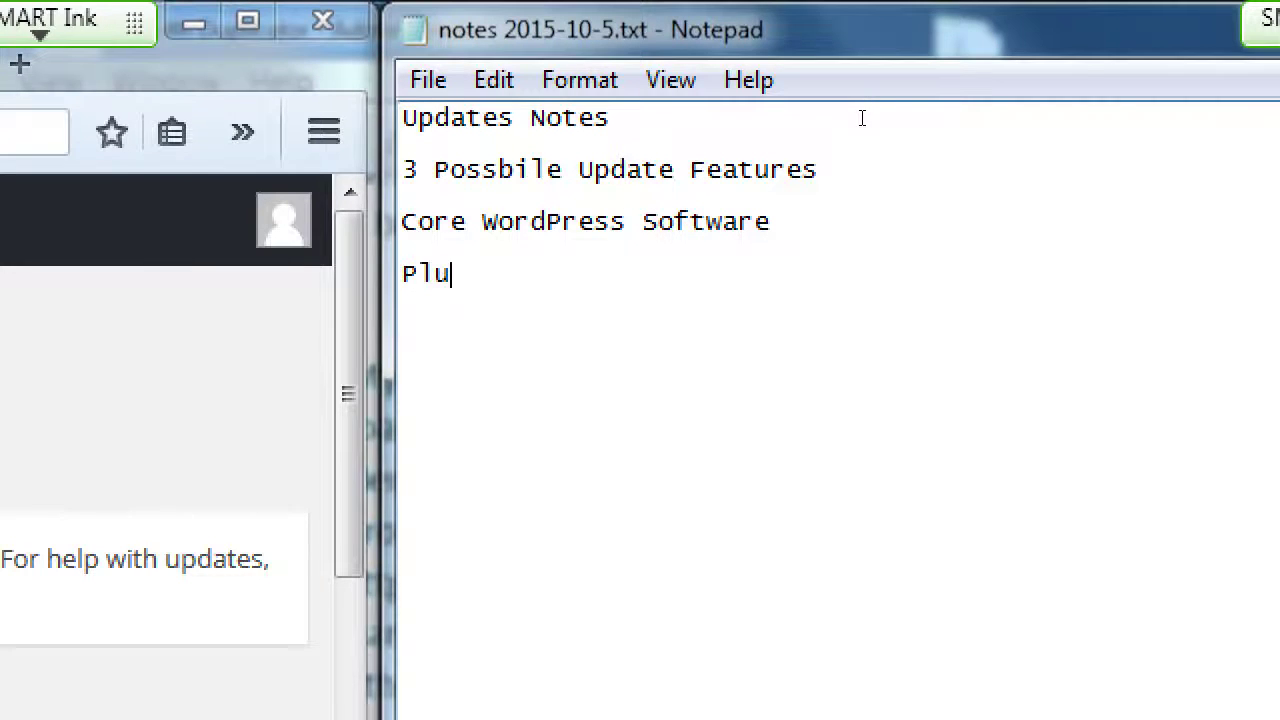
{"action": "type", "text": "gins"}
{"action": "key", "text": "Return"}
{"action": "key", "text": "Return"}
{"action": "type", "text": "Theme"}
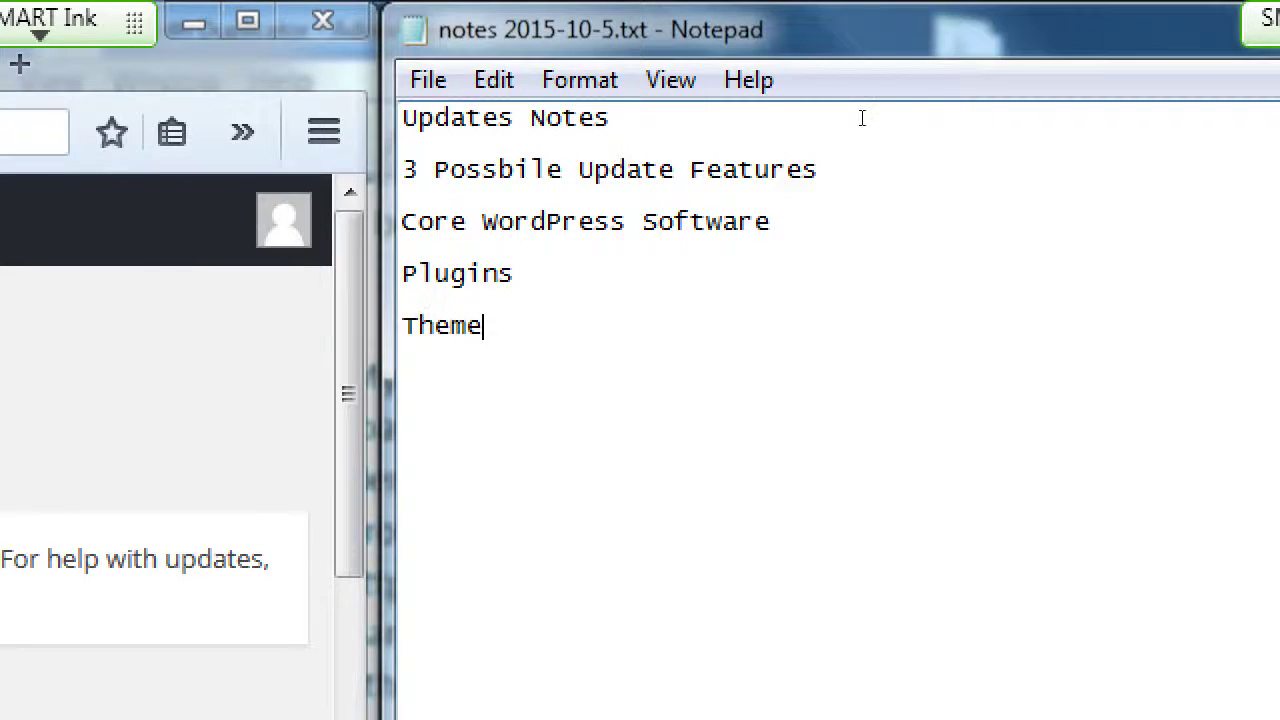
{"action": "type", "text": "s"}
Step: Indent the Themes, Plugins and Core WordPress Software lines by one tab each
{"action": "key", "text": "Home"}
{"action": "key", "text": "Tab"}
{"action": "key", "text": "Up"}
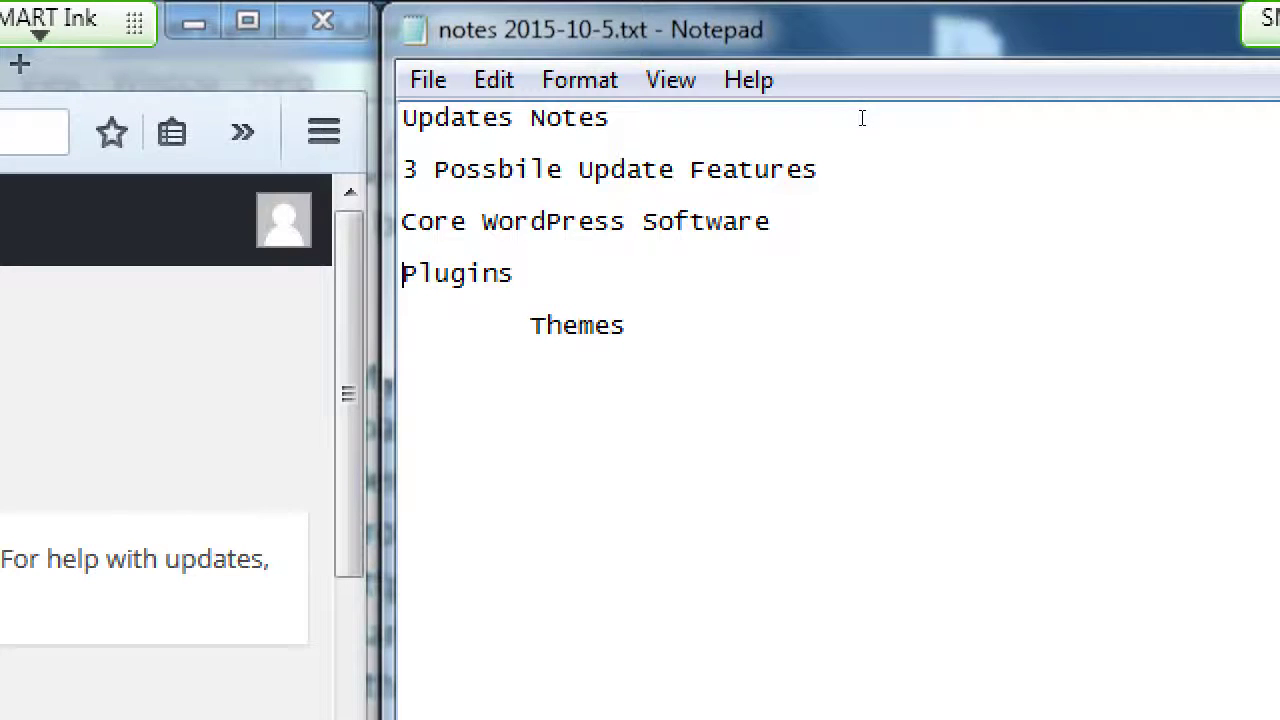
{"action": "key", "text": "Tab"}
{"action": "key", "text": "Up"}
{"action": "key", "text": "Up"}
{"action": "key", "text": "Tab"}
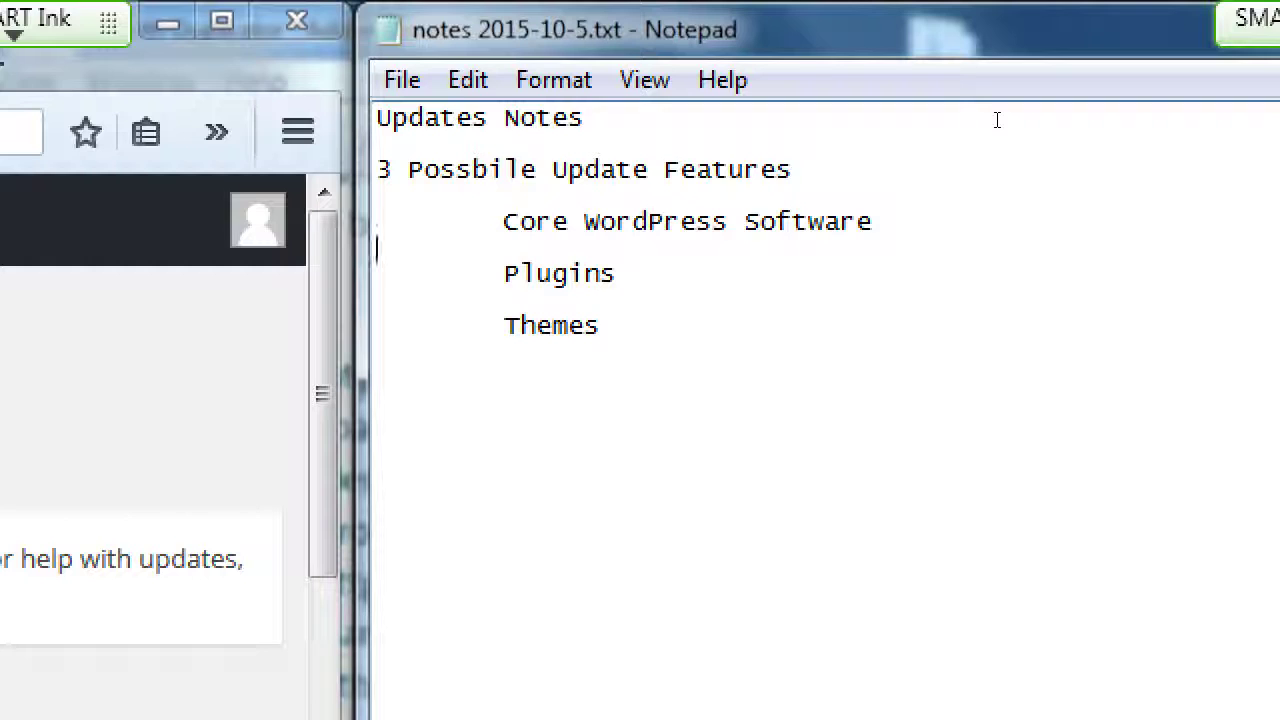
Step: Add the version number 4.3.1, indented by two tabs, on the line beneath Core WordPress Software
{"action": "key", "text": "Tab"}
{"action": "key", "text": "Tab"}
{"action": "type", "text": "4.3.1"}
Step: Highlight the digits of 4.3.1 in the notes one at a time, viewing the maximized WordPress Updates page in between
{"action": "key", "text": "Left"}
{"action": "key", "text": "Left"}
{"action": "key", "text": "Left"}
{"action": "key", "text": "Left"}
{"action": "key", "text": "Left"}
{"action": "key", "text": "shift+Right"}
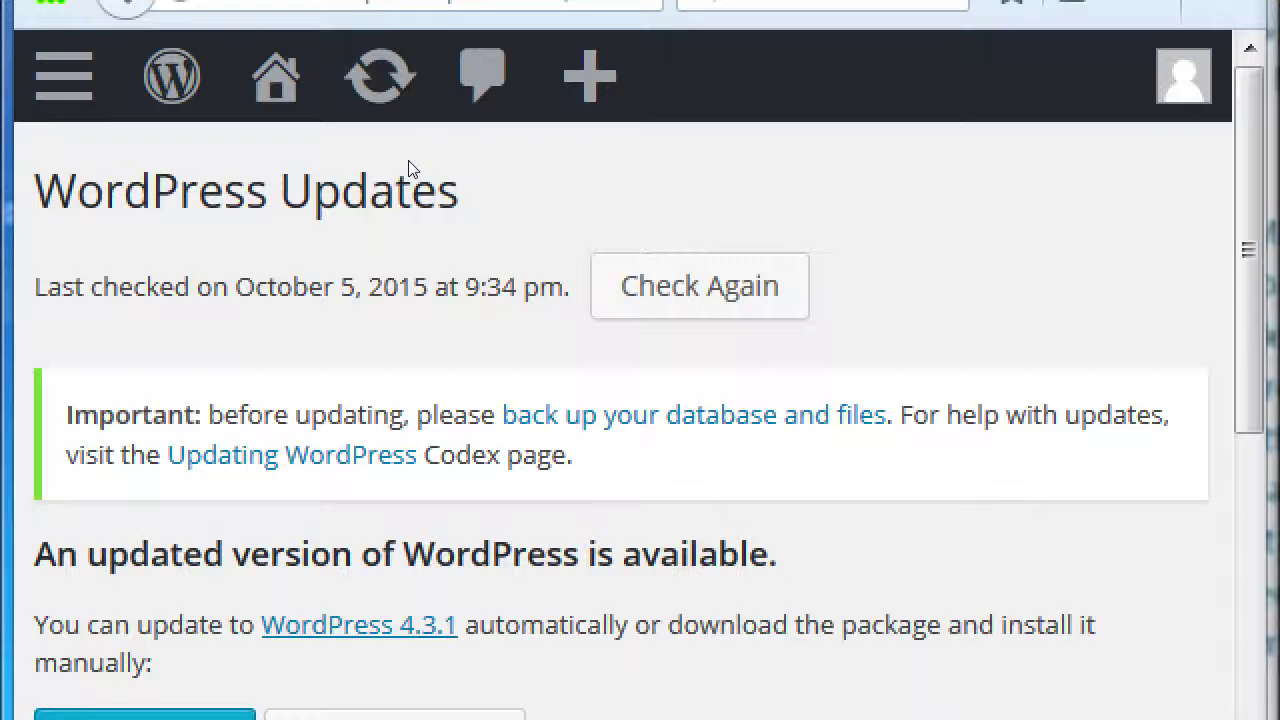
{"action": "key", "text": "super+Up"}
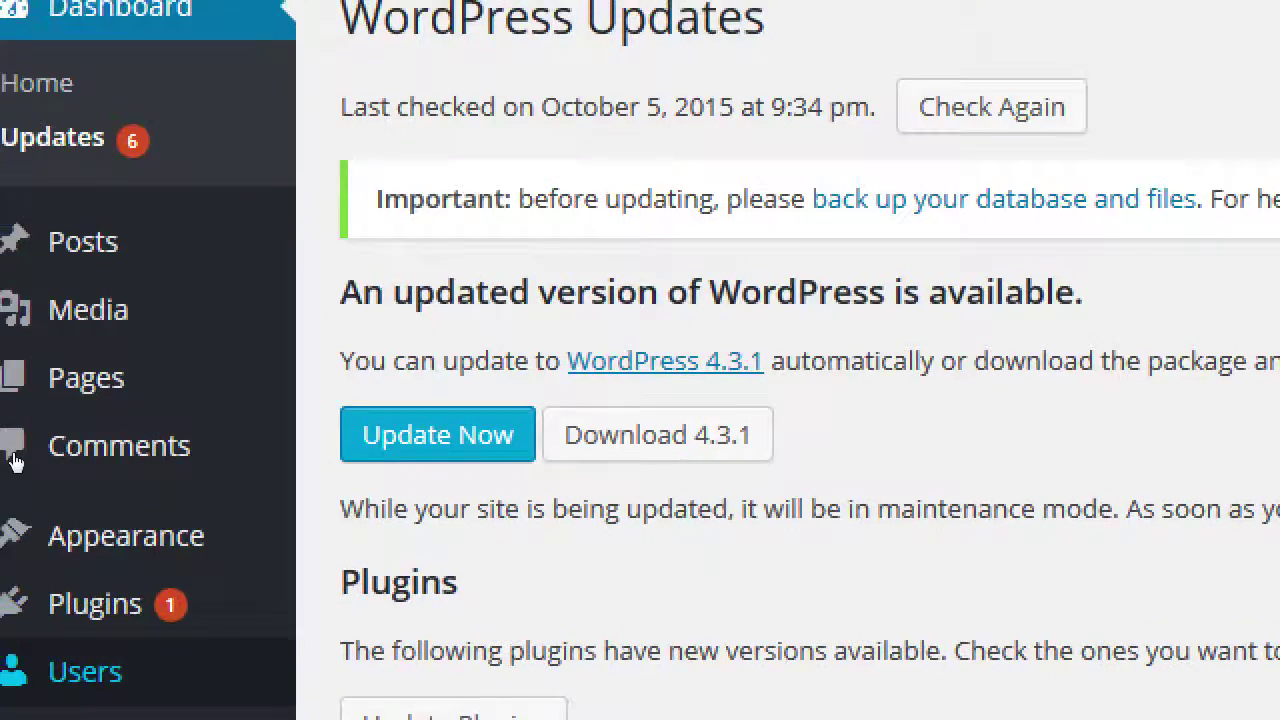
{"action": "mouse_move", "coordinate": [100, 505]}
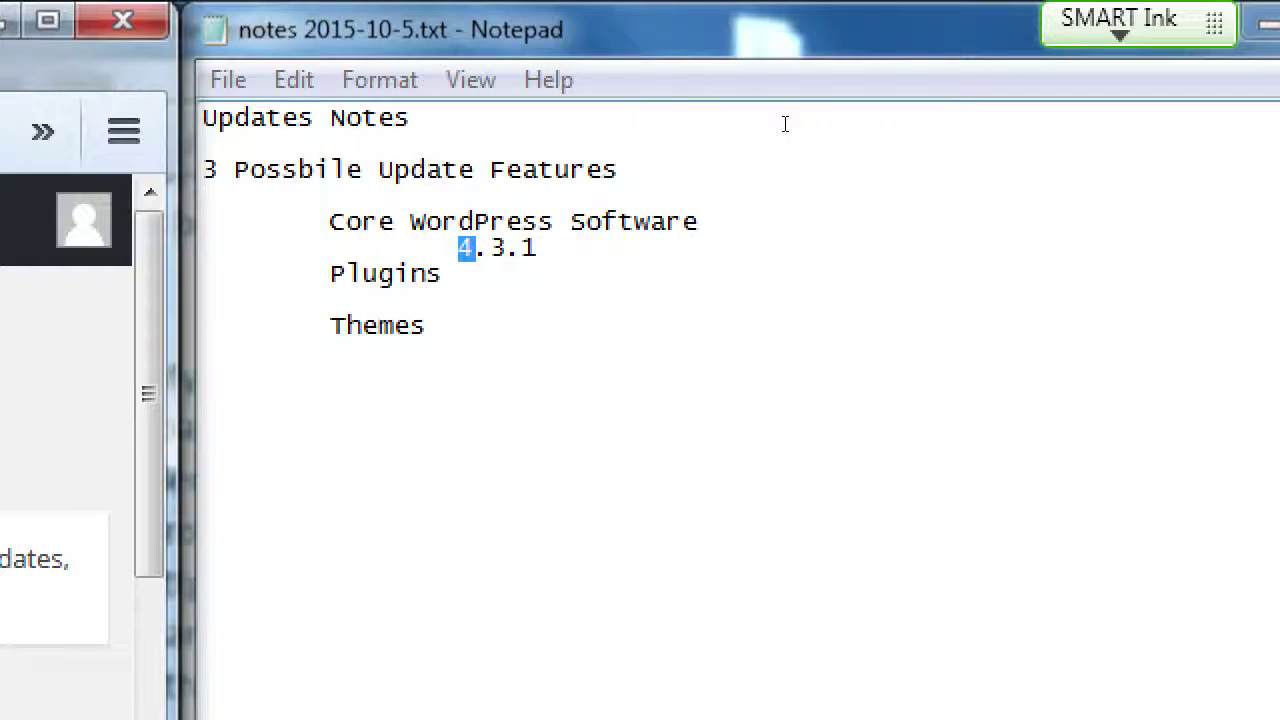
{"action": "key", "text": "Right"}
{"action": "key", "text": "Right"}
{"action": "key", "text": "shift+Right"}
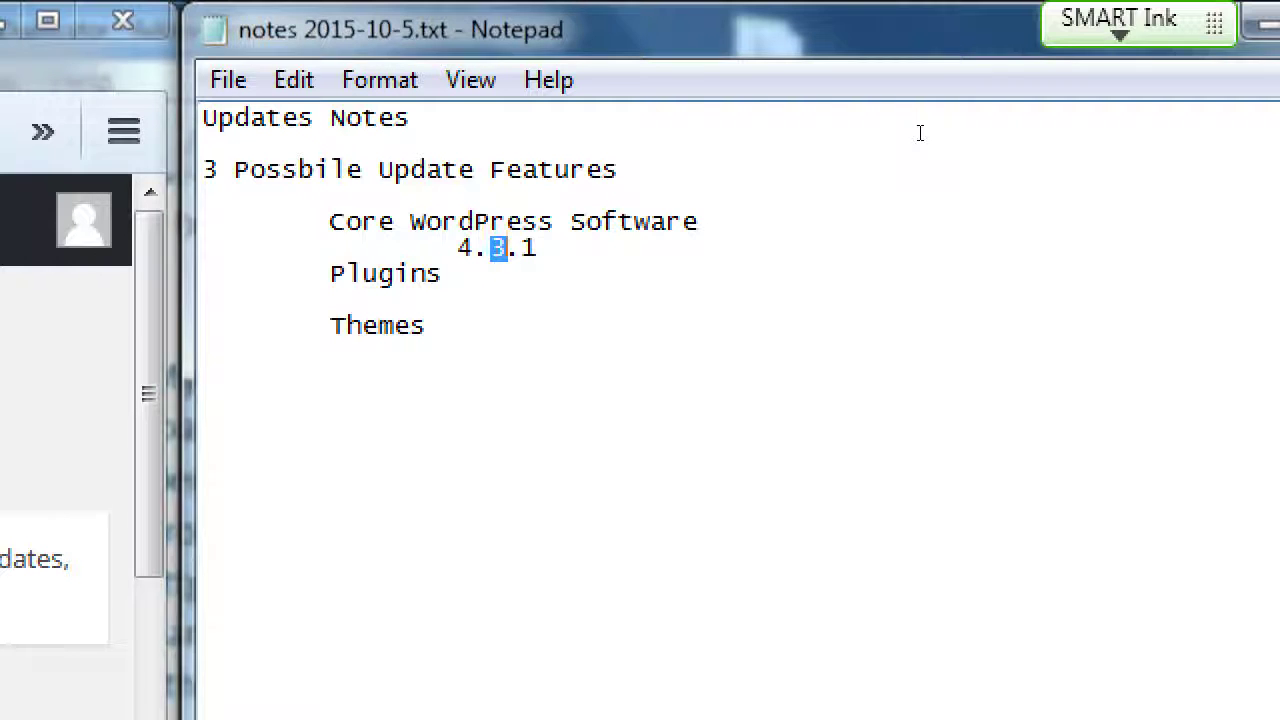
{"action": "key", "text": "Right"}
{"action": "key", "text": "Left"}
{"action": "key", "text": "Left"}
{"action": "key", "text": "Left"}
{"action": "key", "text": "Left"}
{"action": "key", "text": "shift+Right"}
{"action": "key", "text": "Right"}
{"action": "key", "text": "Right"}
{"action": "key", "text": "shift+Right"}
{"action": "key", "text": "Right"}
{"action": "key", "text": "shift+Right"}
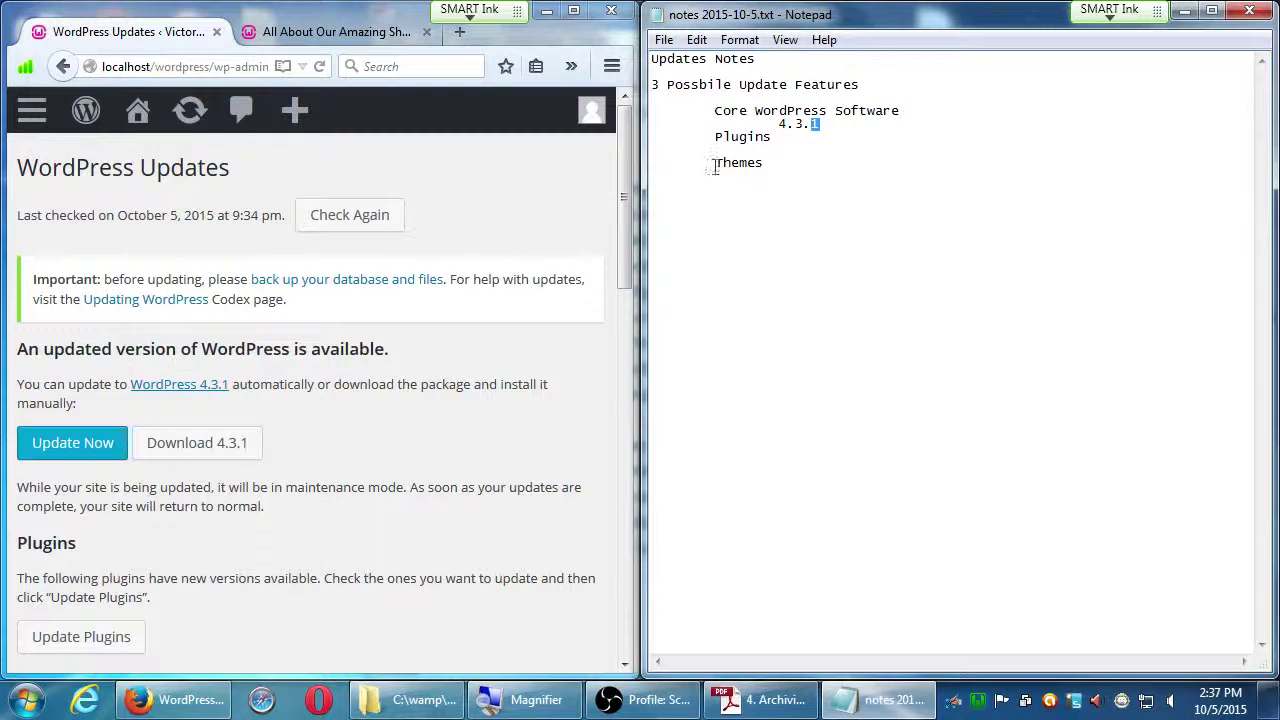
Step: Maximize the browser and look through the plugin and theme updates on the WordPress Updates page
{"action": "left_click", "coordinate": [523, 211]}
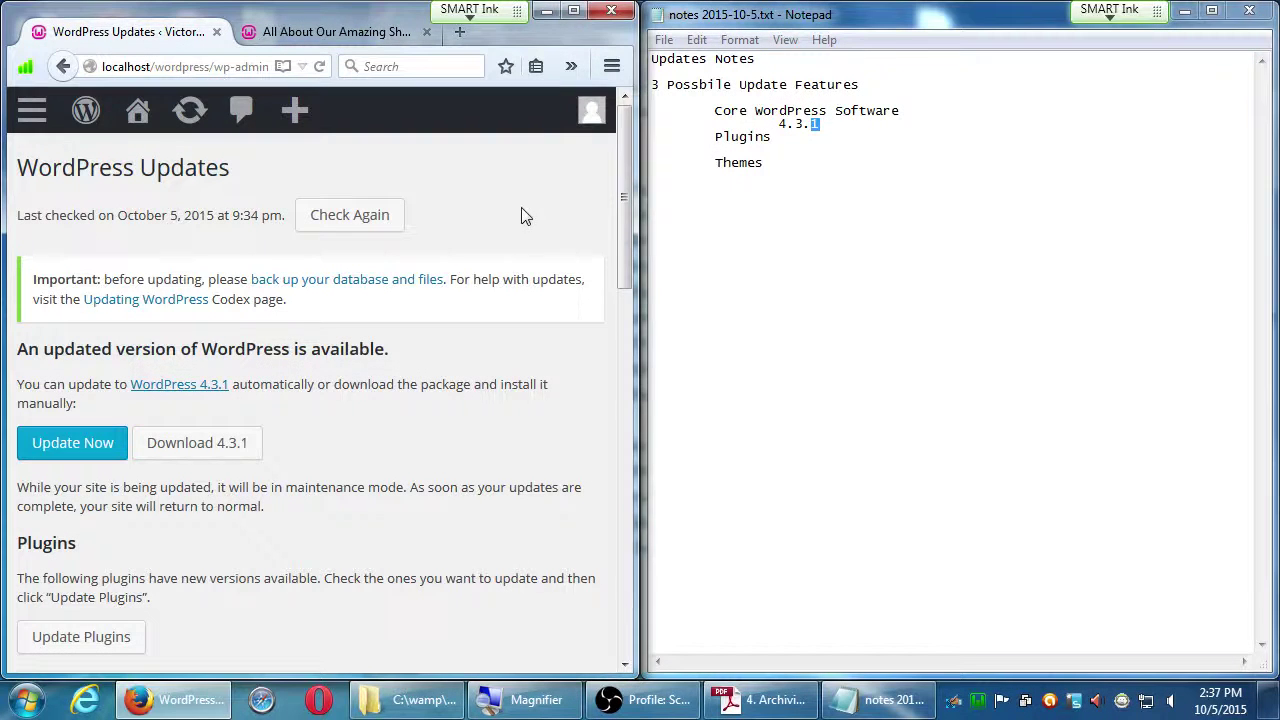
{"action": "left_click", "coordinate": [573, 10]}
{"action": "scroll", "coordinate": [600, 300], "scroll_direction": "down", "scroll_amount": 8}
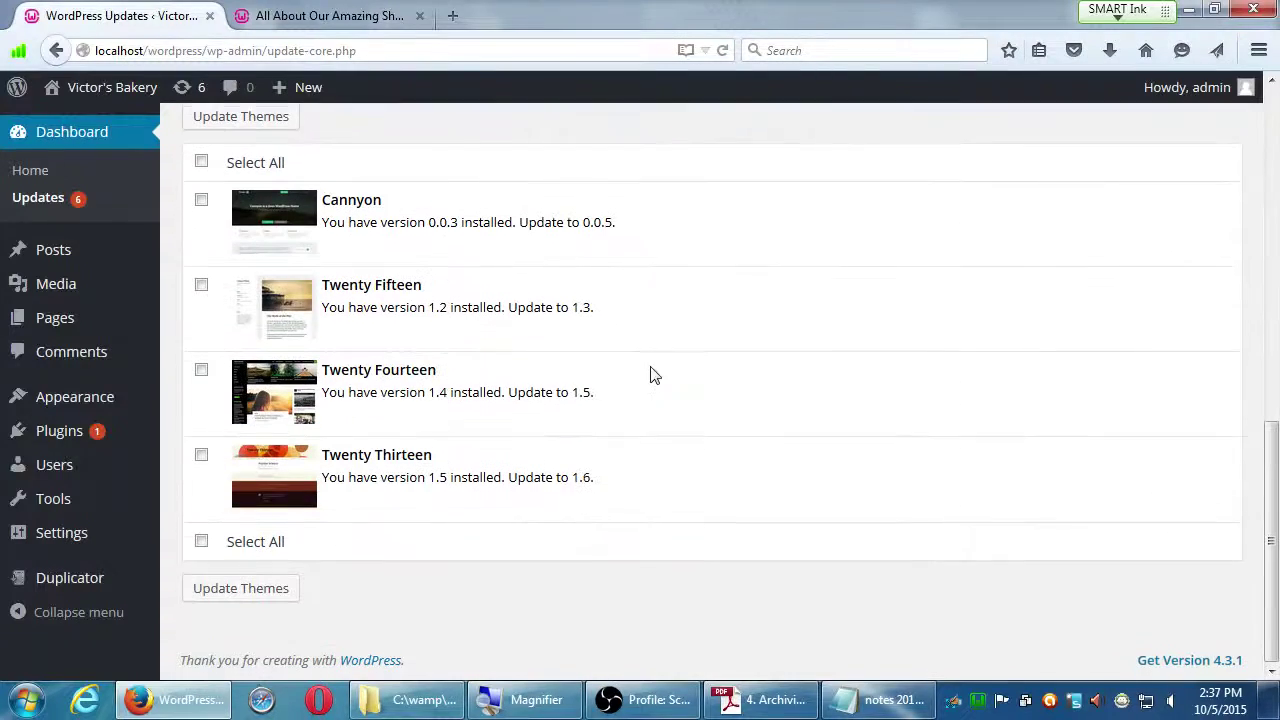
{"action": "scroll", "coordinate": [405, 428], "scroll_direction": "up", "scroll_amount": 3}
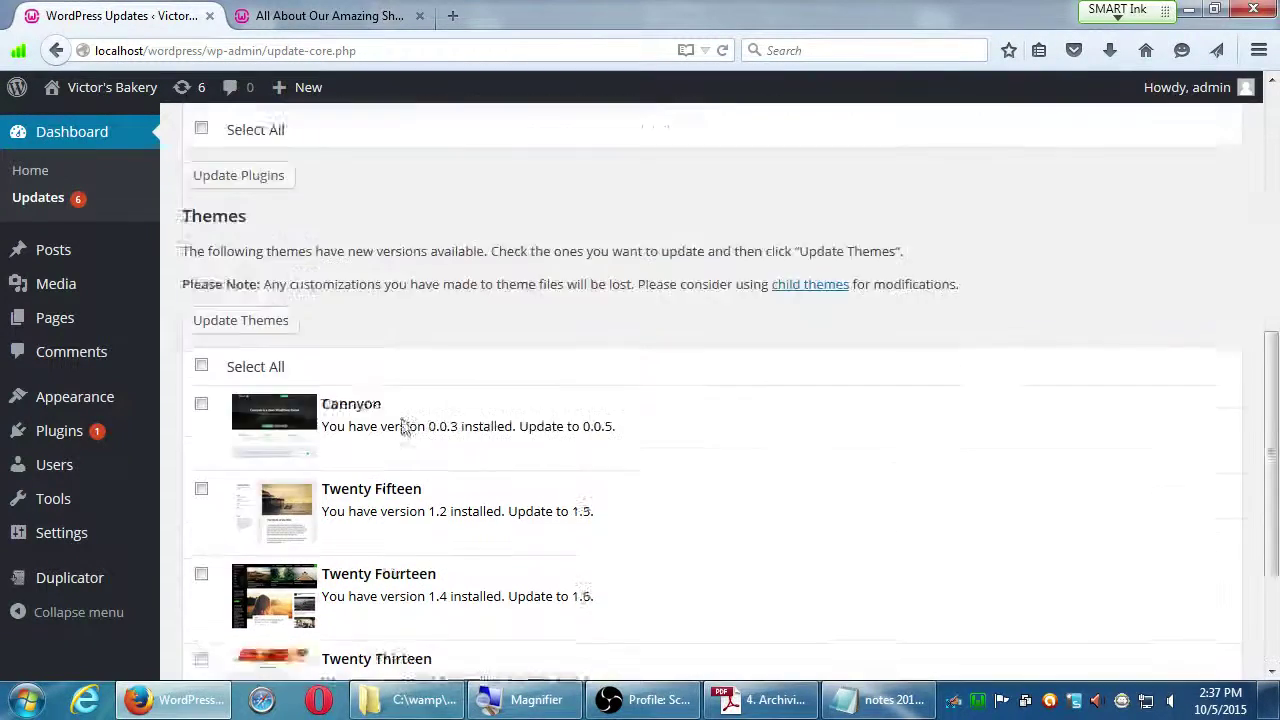
{"action": "scroll", "coordinate": [405, 428], "scroll_direction": "up", "scroll_amount": 5}
Step: Open the WordPress Dashboard home page and look through its contents
{"action": "left_click", "coordinate": [30, 170]}
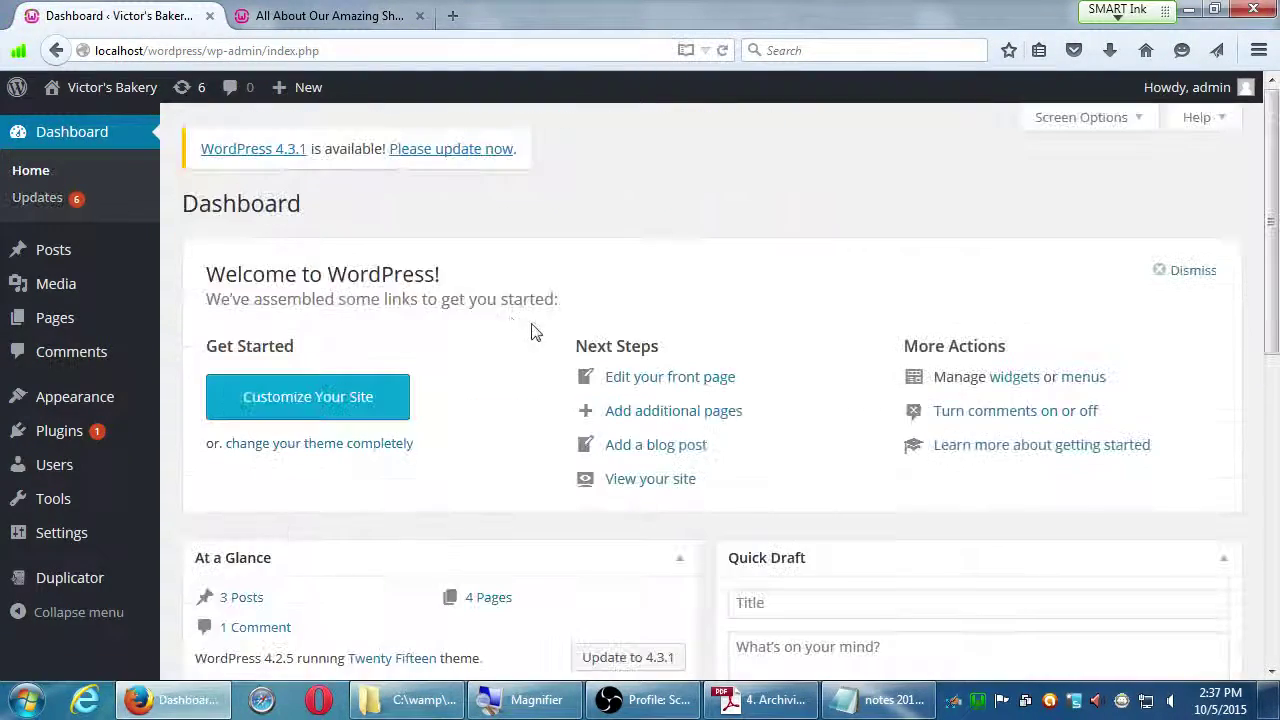
{"action": "scroll", "coordinate": [583, 360], "scroll_direction": "down", "scroll_amount": 5}
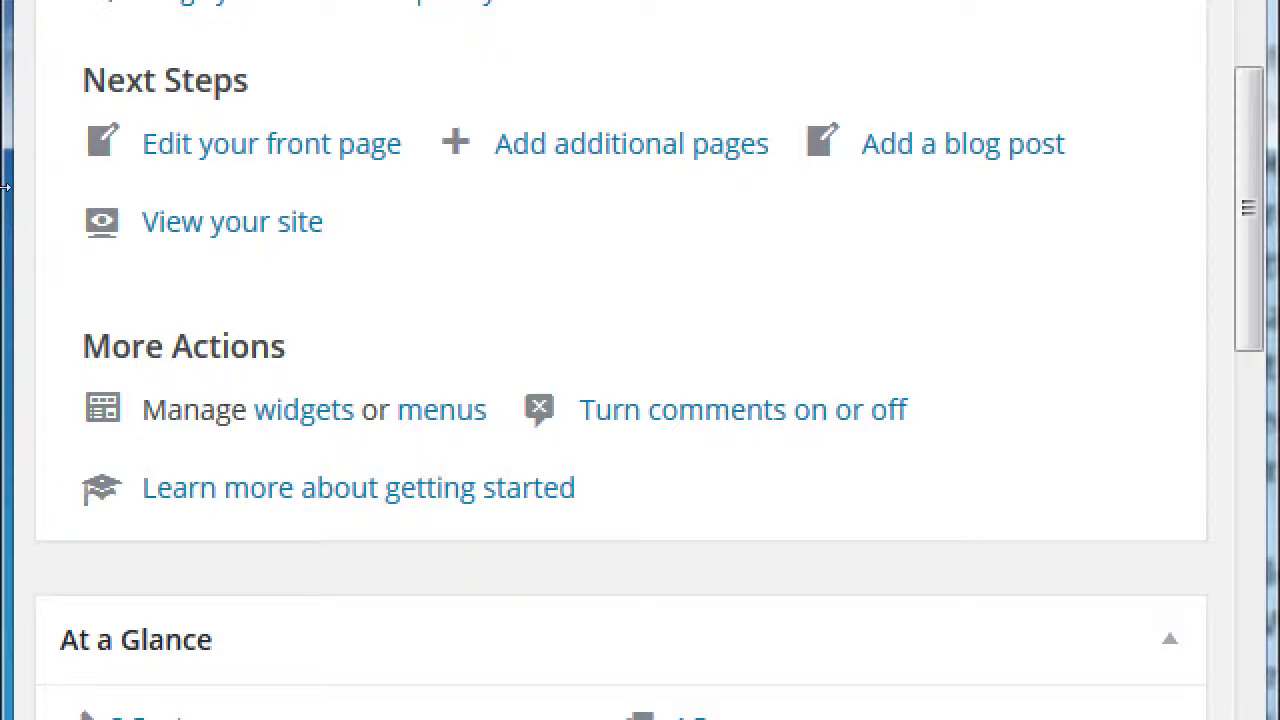
{"action": "scroll", "coordinate": [172, 314], "scroll_direction": "up", "scroll_amount": 5}
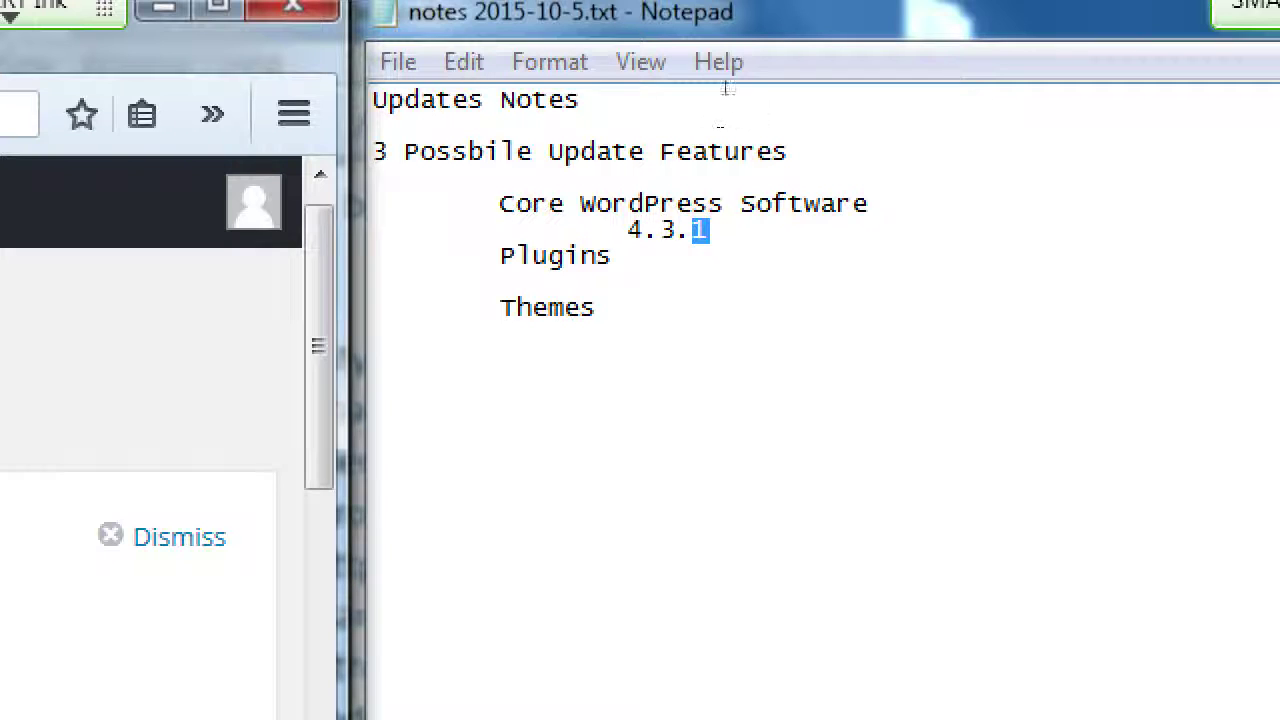
Step: Add the line "In short: Updates are Important" at the end of the notes, separated by a blank line
{"action": "left_click", "coordinate": [885, 85]}
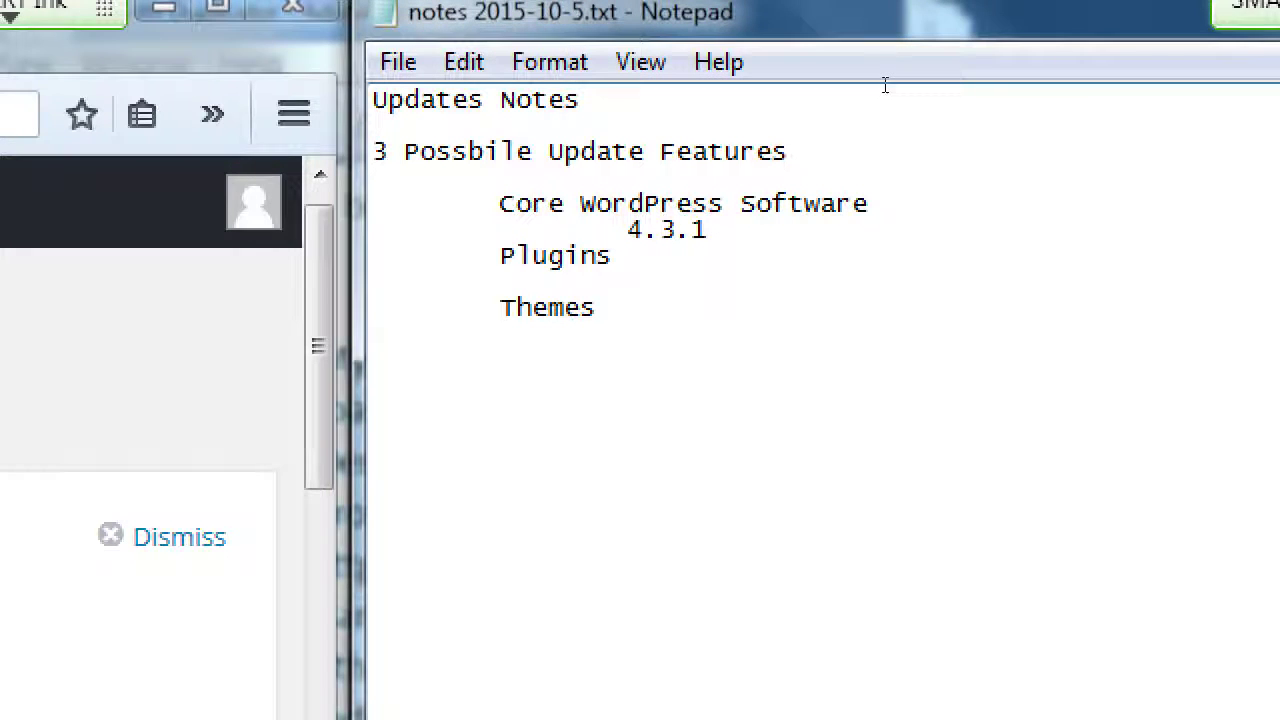
{"action": "key", "text": "ctrl+End"}
{"action": "key", "text": "Return"}
{"action": "key", "text": "Return"}
{"action": "type", "text": "In short: Updates "}
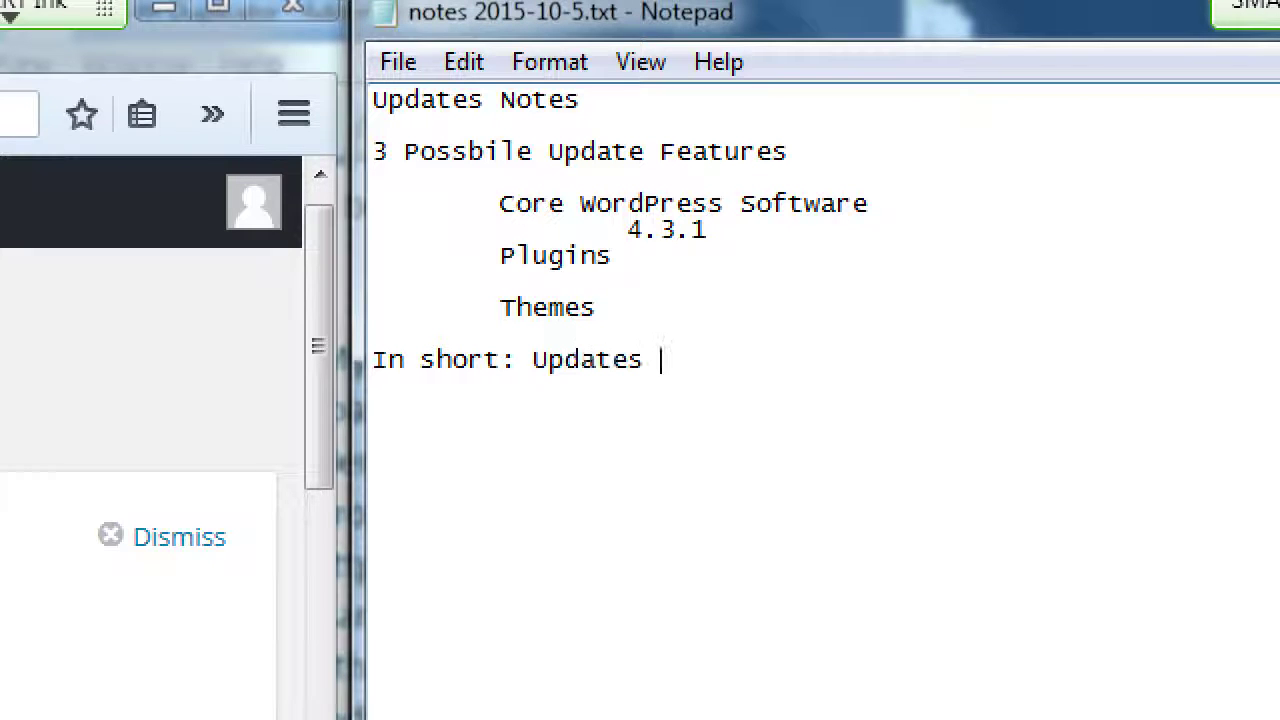
{"action": "type", "text": "are Important"}
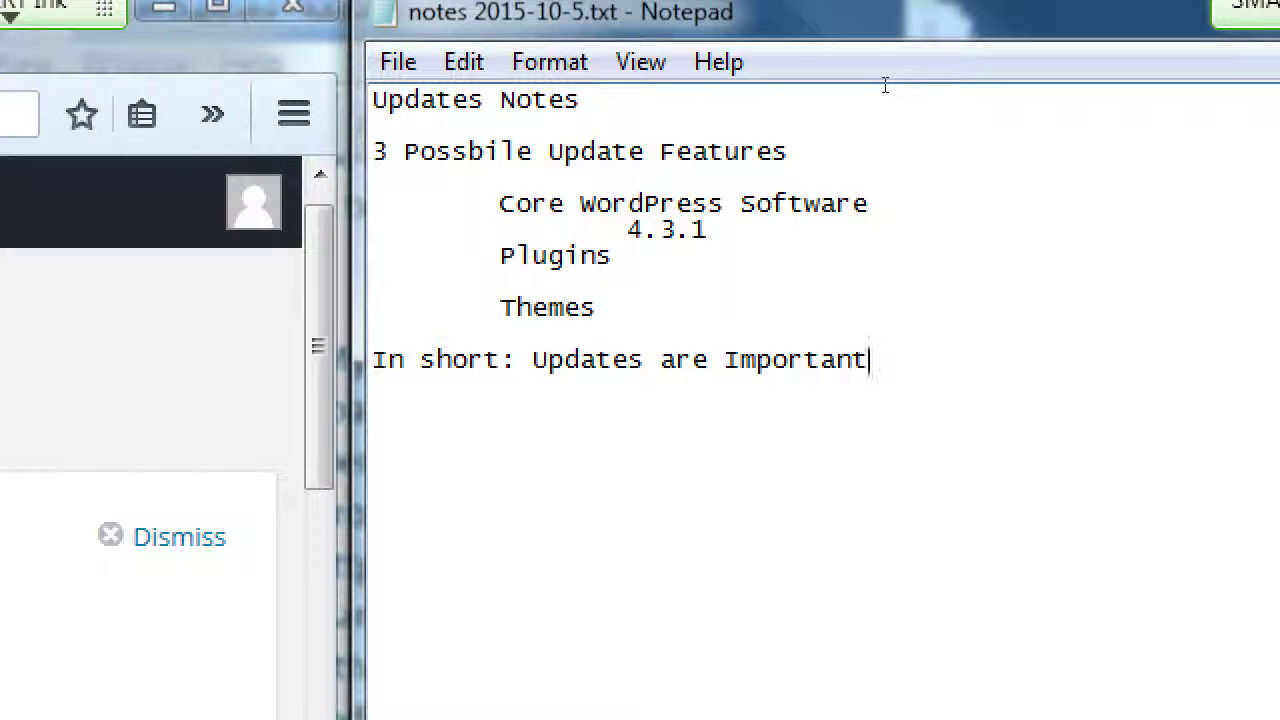
Step: Add the line "In long: Don't do updates w/o a PLAN" directly beneath the "In short" line
{"action": "key", "text": "Return"}
{"action": "type", "text": "In LOng"}
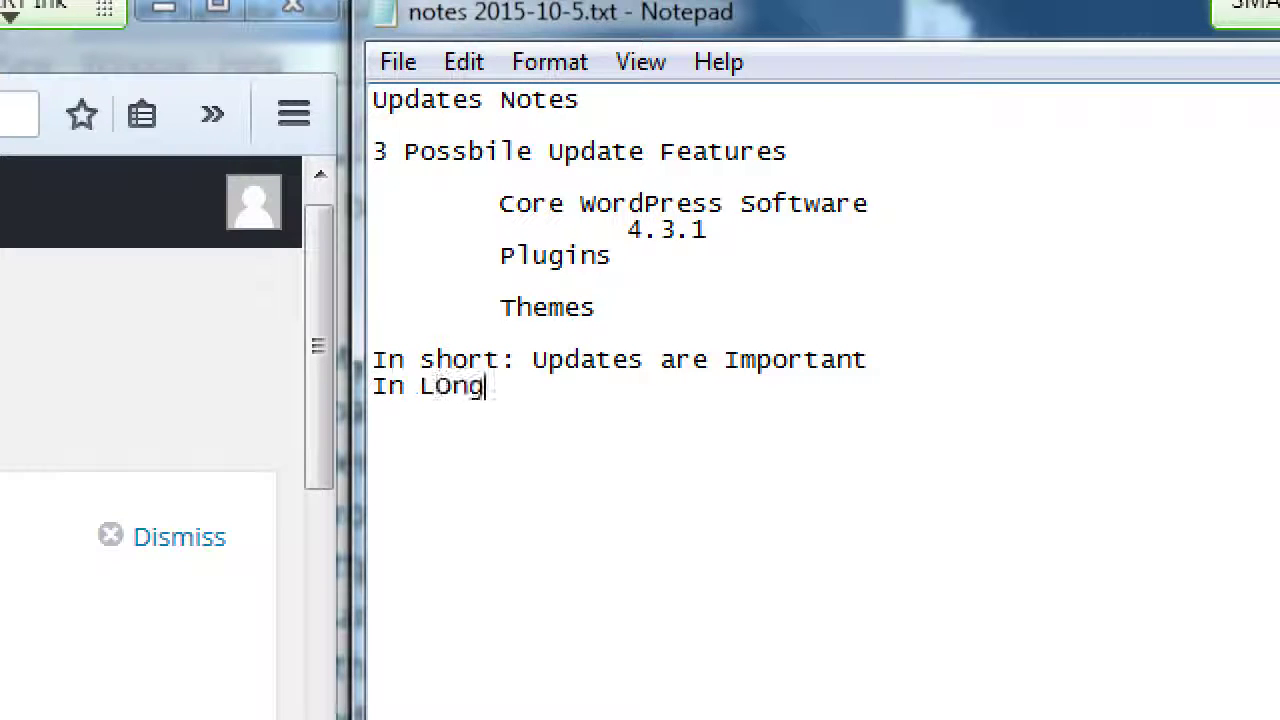
{"action": "type", "text": ":"}
{"action": "key", "text": "BackSpace"}
{"action": "key", "text": "BackSpace"}
{"action": "key", "text": "BackSpace"}
{"action": "key", "text": "BackSpace"}
{"action": "key", "text": "BackSpace"}
{"action": "key", "text": "BackSpace"}
{"action": "type", "text": "long"}
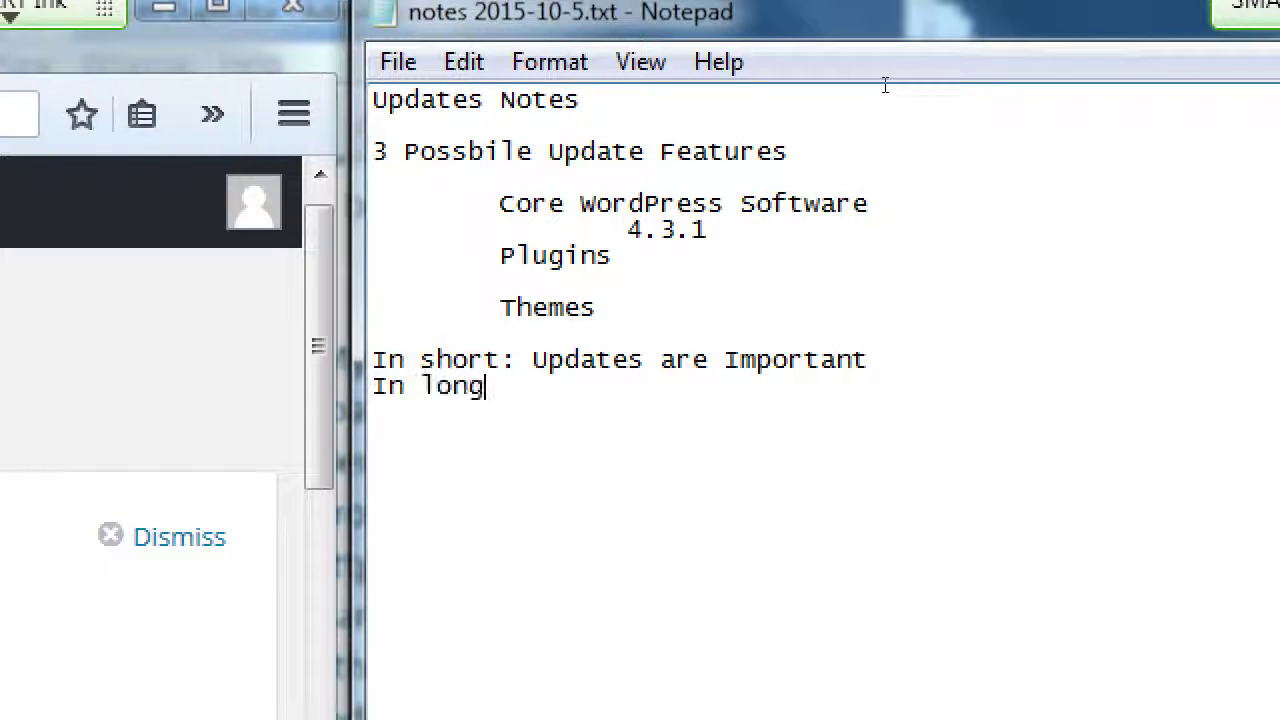
{"action": "type", "text": ": Don't do update"}
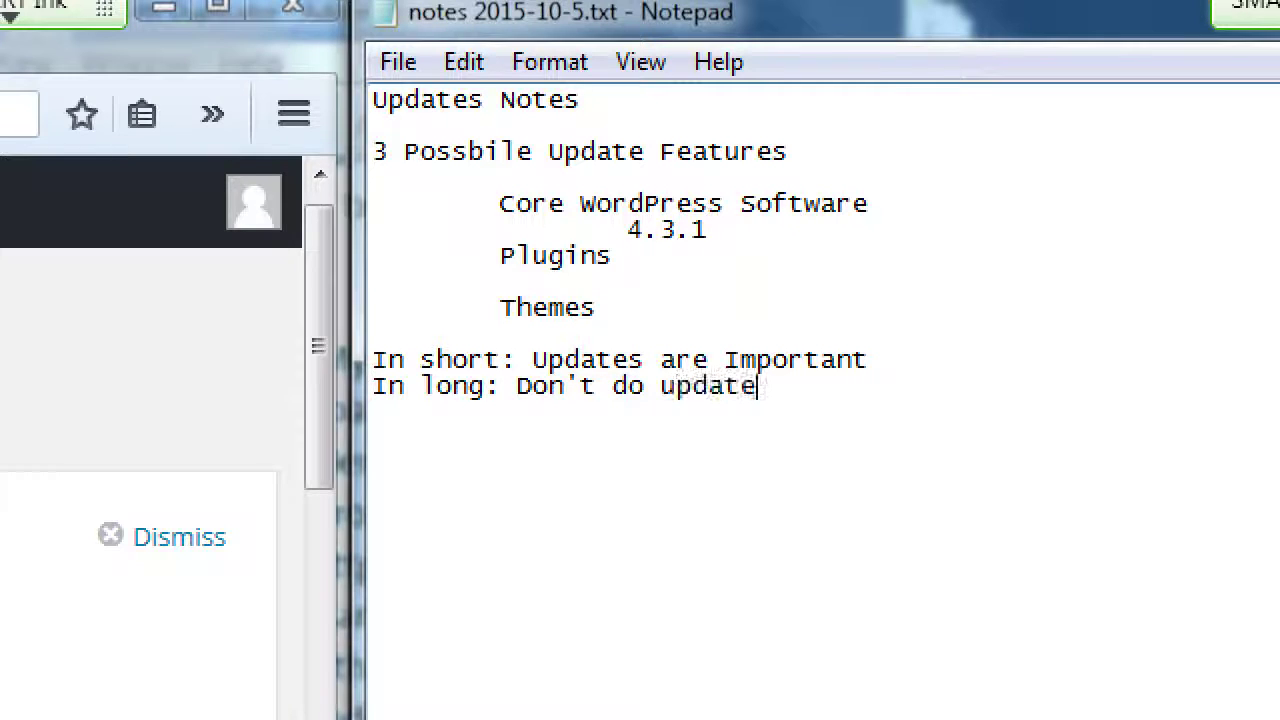
{"action": "type", "text": "s w/o"}
{"action": "key", "text": "BackSpace"}
{"action": "type", "text": "o a p"}
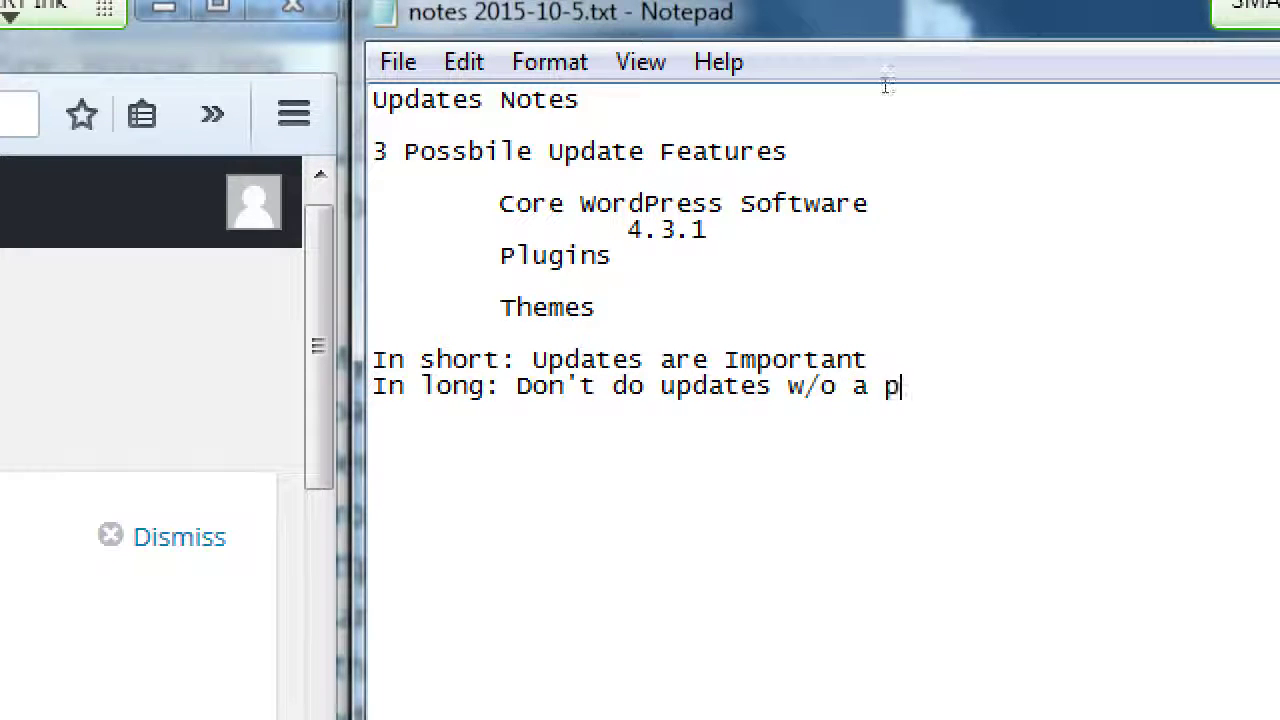
{"action": "key", "text": "BackSpace"}
{"action": "type", "text": "PLAN"}
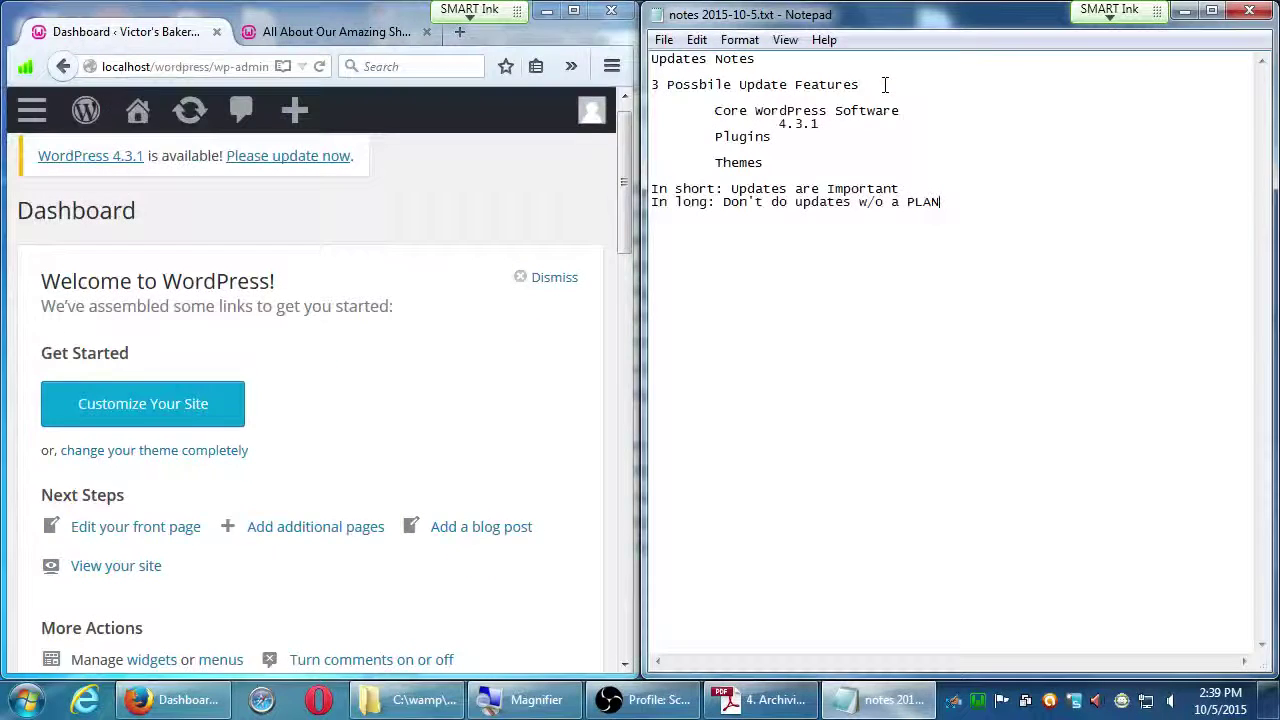
Step: Maximize the browser and look at the Duplicator plugin's options on the WordPress Dashboard
{"action": "left_click", "coordinate": [574, 11]}
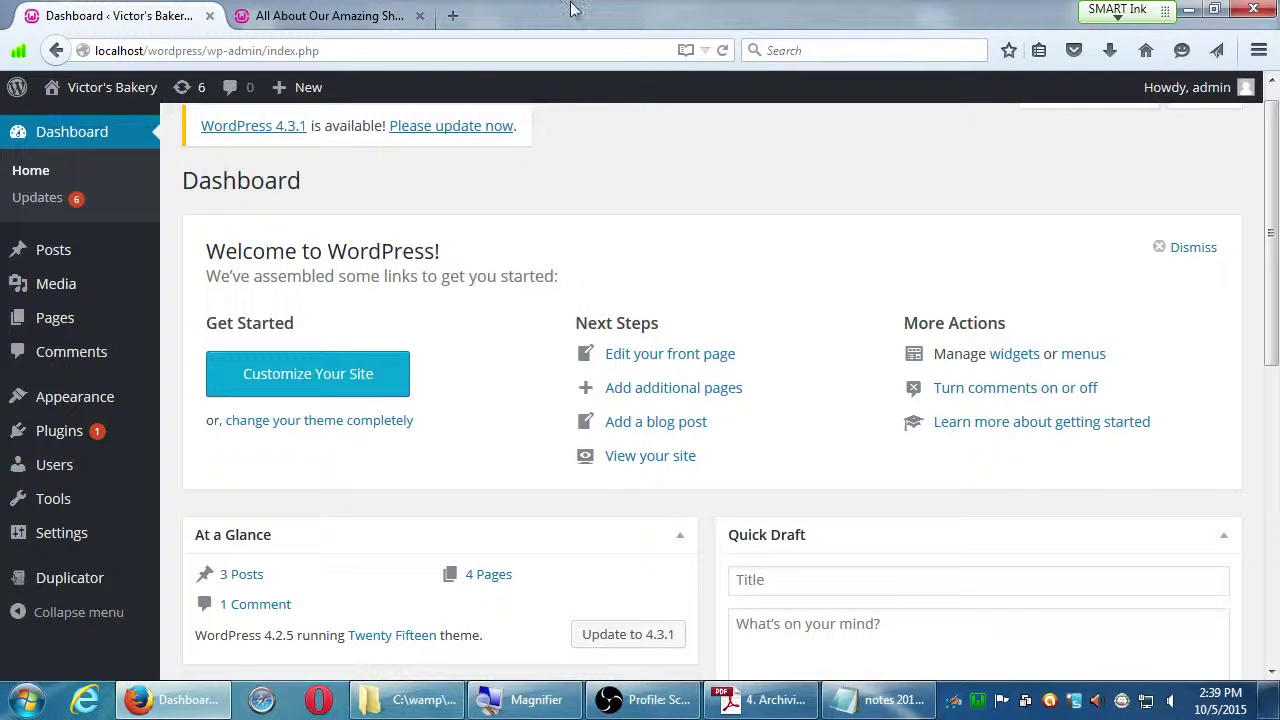
{"action": "scroll", "coordinate": [417, 331], "scroll_direction": "down", "scroll_amount": 3}
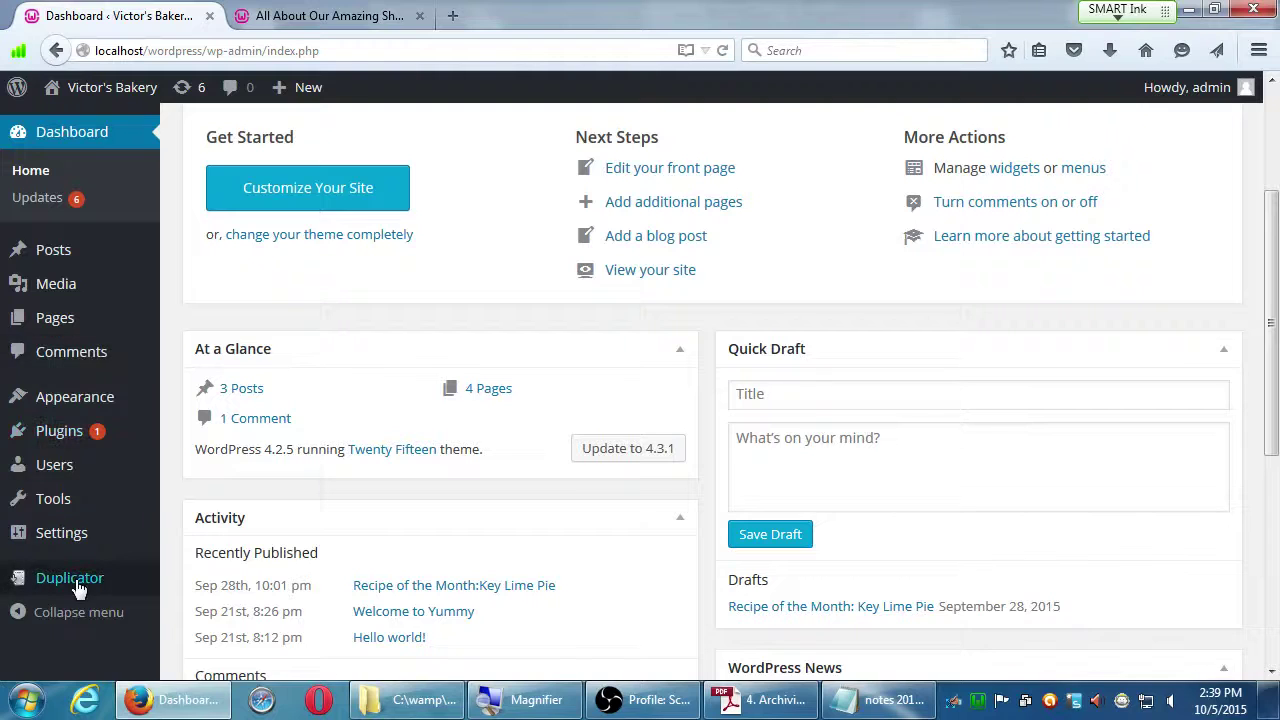
{"action": "mouse_move", "coordinate": [79, 589]}
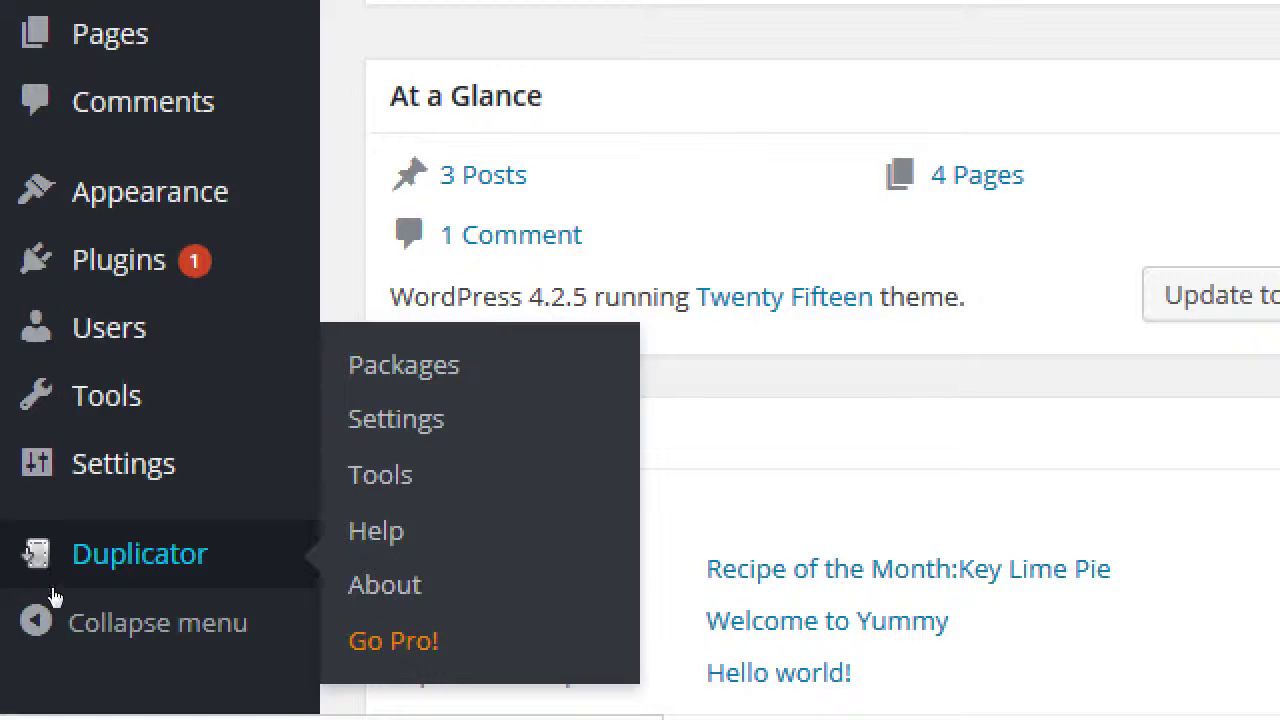
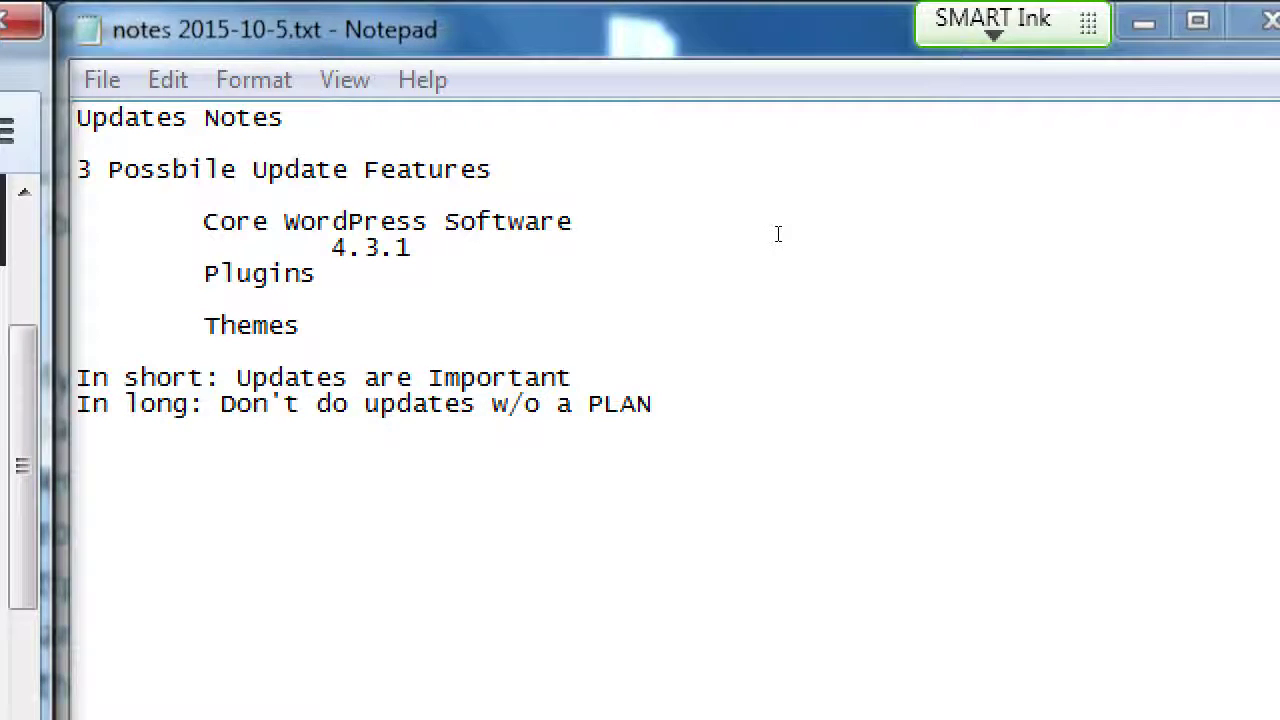
Step: Insert the label "Latest: " in front of the version number 4.3.1 in the notes
{"action": "key", "text": "super+minus"}
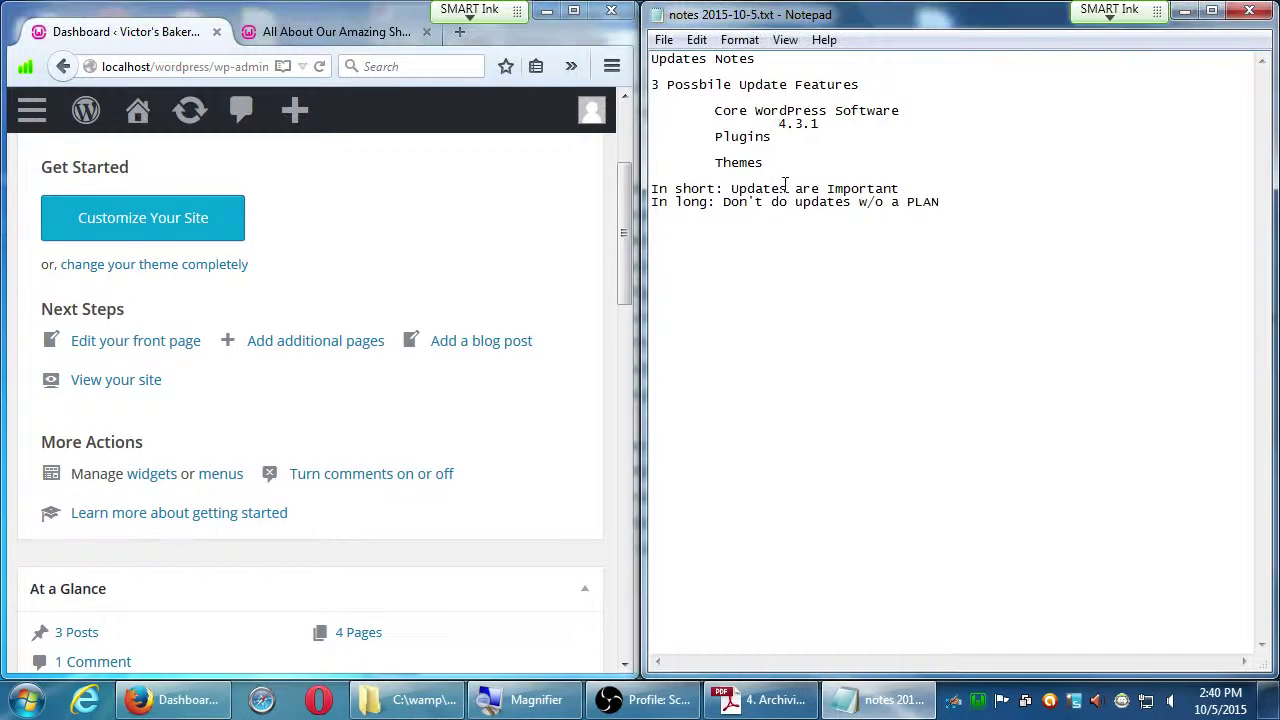
{"action": "type", "text": "Latest:"}
{"action": "key", "text": "super+plus"}
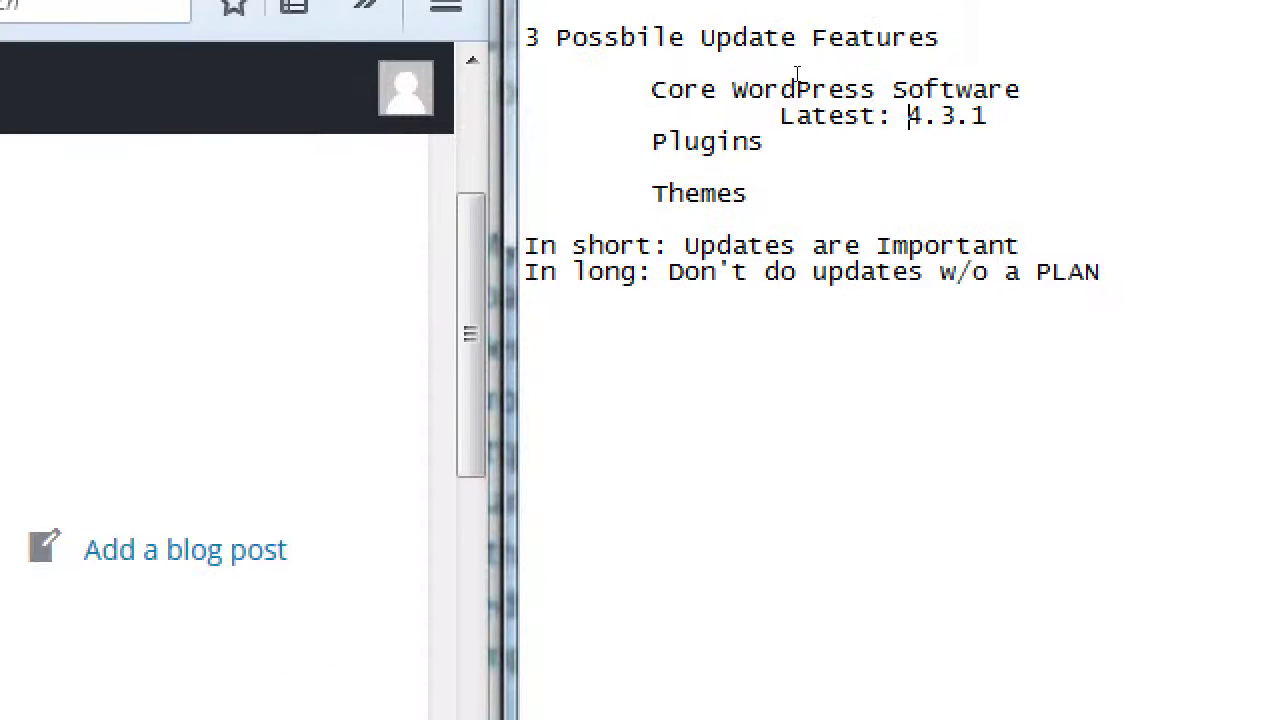
Step: Move the Plugins entry below Themes in the update features list, keeping a blank line between the entries
{"action": "key", "text": "Down"}
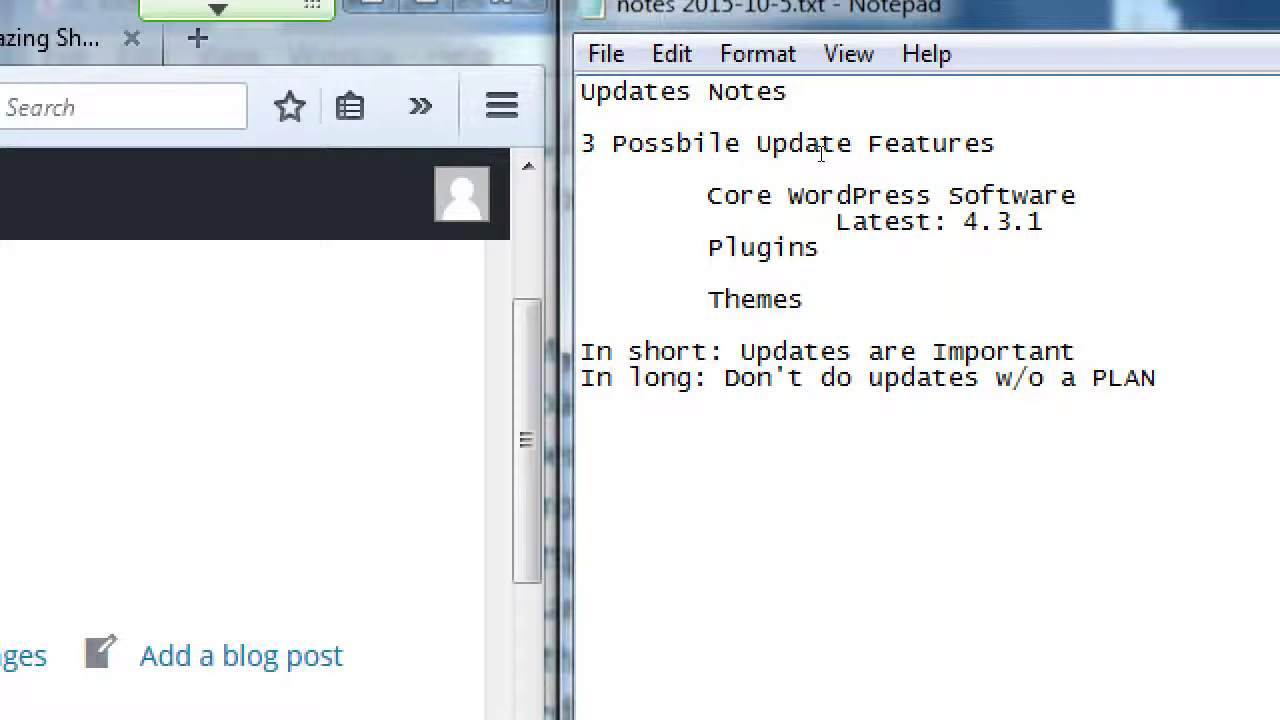
{"action": "key", "text": "shift+Home"}
{"action": "key", "text": "BackSpace"}
{"action": "key", "text": "Down"}
{"action": "key", "text": "End"}
{"action": "key", "text": "Return"}
{"action": "key", "text": "Return"}
{"action": "key", "text": "Tab"}
{"action": "type", "text": "Plugins"}
{"action": "key", "text": "Up"}
{"action": "key", "text": "Up"}
{"action": "key", "text": "Up"}
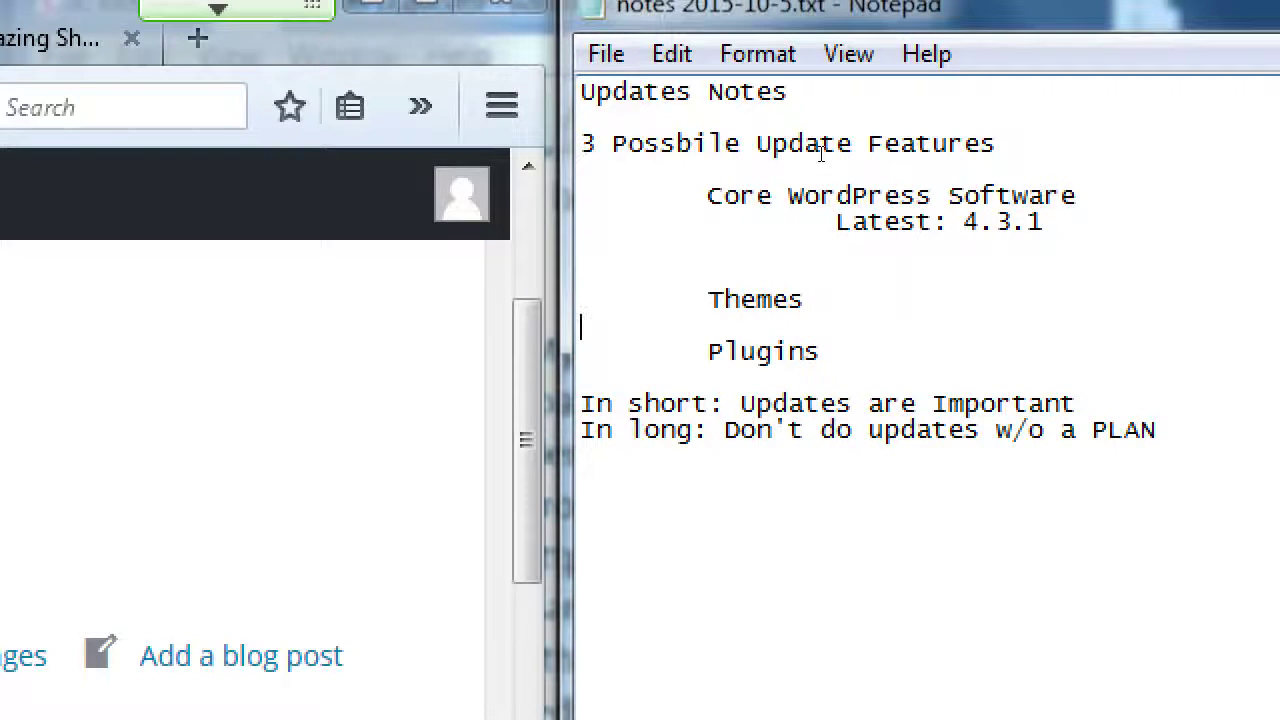
{"action": "key", "text": "BackSpace"}
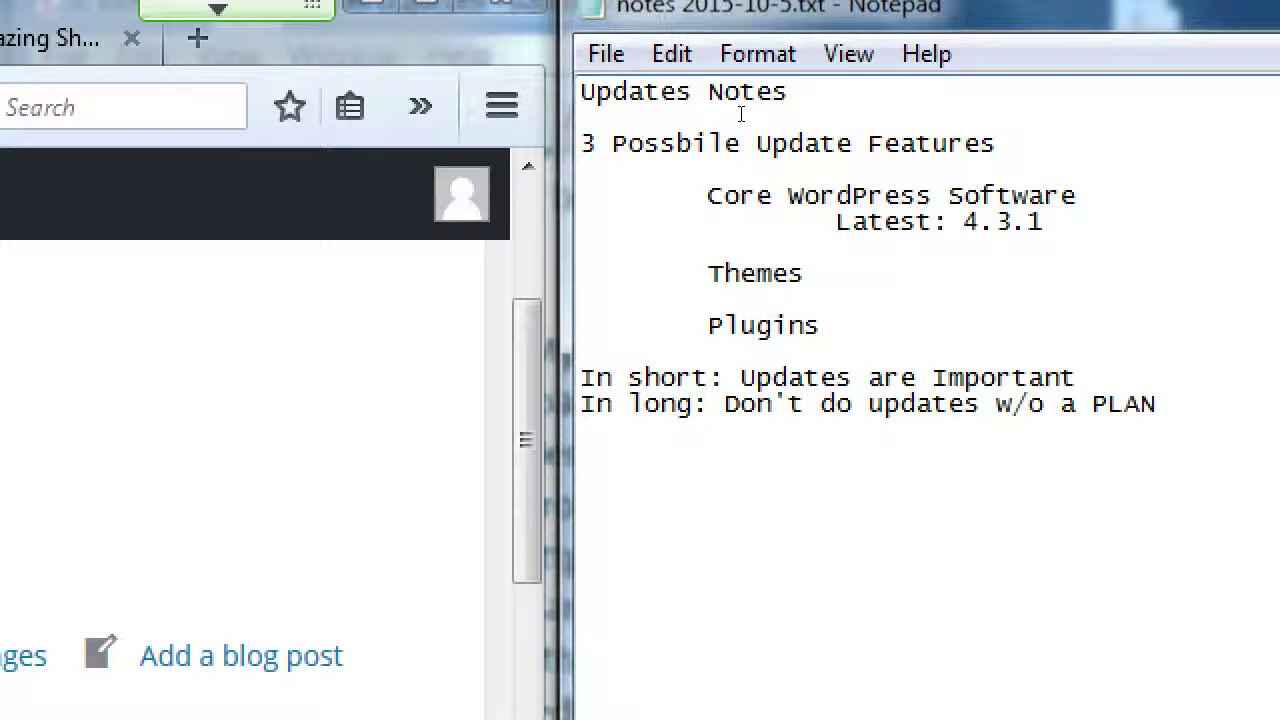
Step: Highlight different parts of the Core WordPress Software line in the notes
{"action": "left_click_drag", "start_coordinate": [722, 195], "coordinate": [948, 195]}
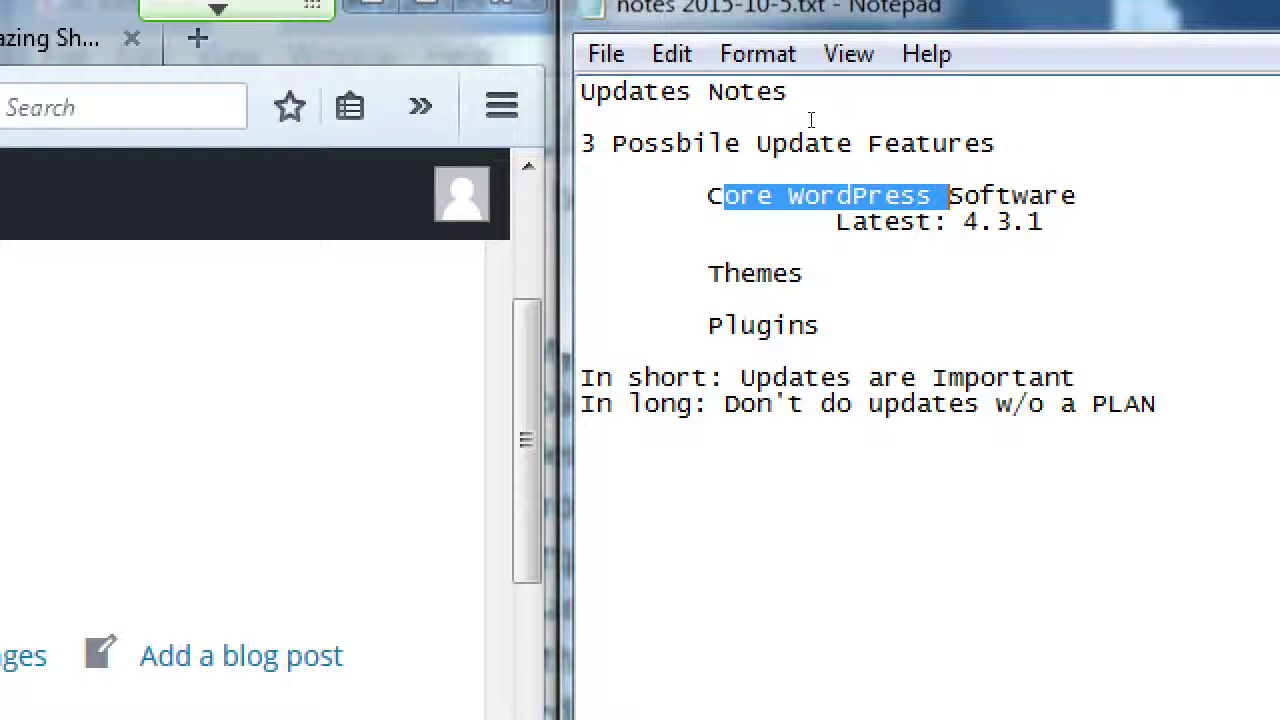
{"action": "left_click", "coordinate": [762, 180]}
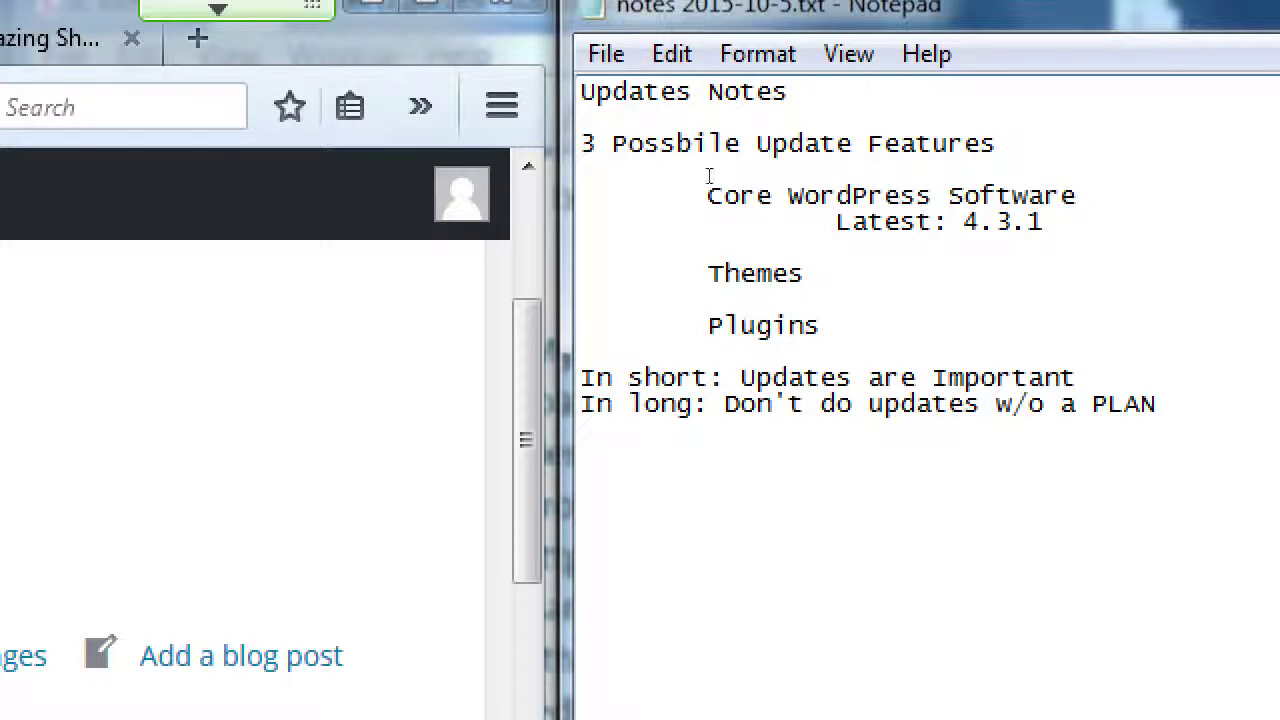
{"action": "key", "text": "Left"}
{"action": "key", "text": "Left"}
{"action": "key", "text": "Left"}
{"action": "key", "text": "Left"}
{"action": "key", "text": "shift+Right"}
{"action": "key", "text": "shift+Right"}
{"action": "key", "text": "shift+Right"}
{"action": "key", "text": "Up"}
{"action": "key", "text": "Up"}
{"action": "key", "text": "shift+Left"}
{"action": "key", "text": "shift+Left"}
{"action": "key", "text": "Up"}
{"action": "key", "text": "Up"}
{"action": "key", "text": "Right"}
{"action": "key", "text": "Right"}
{"action": "key", "text": "Right"}
{"action": "key", "text": "Right"}
{"action": "key", "text": "Right"}
{"action": "key", "text": "shift+Right"}
{"action": "key", "text": "shift+Right"}
{"action": "key", "text": "shift+Right"}
{"action": "key", "text": "shift+Right"}
{"action": "key", "text": "shift+Right"}
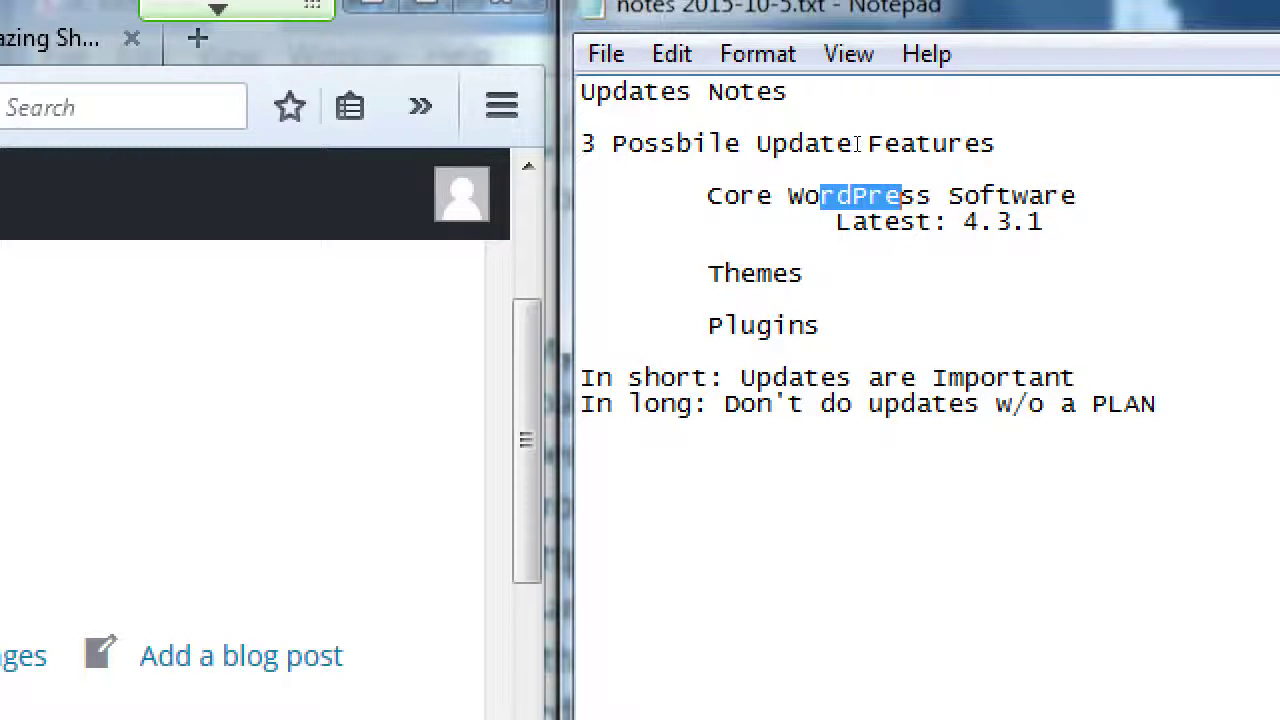
Step: Add an "Order:" heading at the end of the notes with the indented line "Update the site in Duplicator" beneath it
{"action": "key", "text": "ctrl+End"}
{"action": "key", "text": "Return"}
{"action": "key", "text": "Return"}
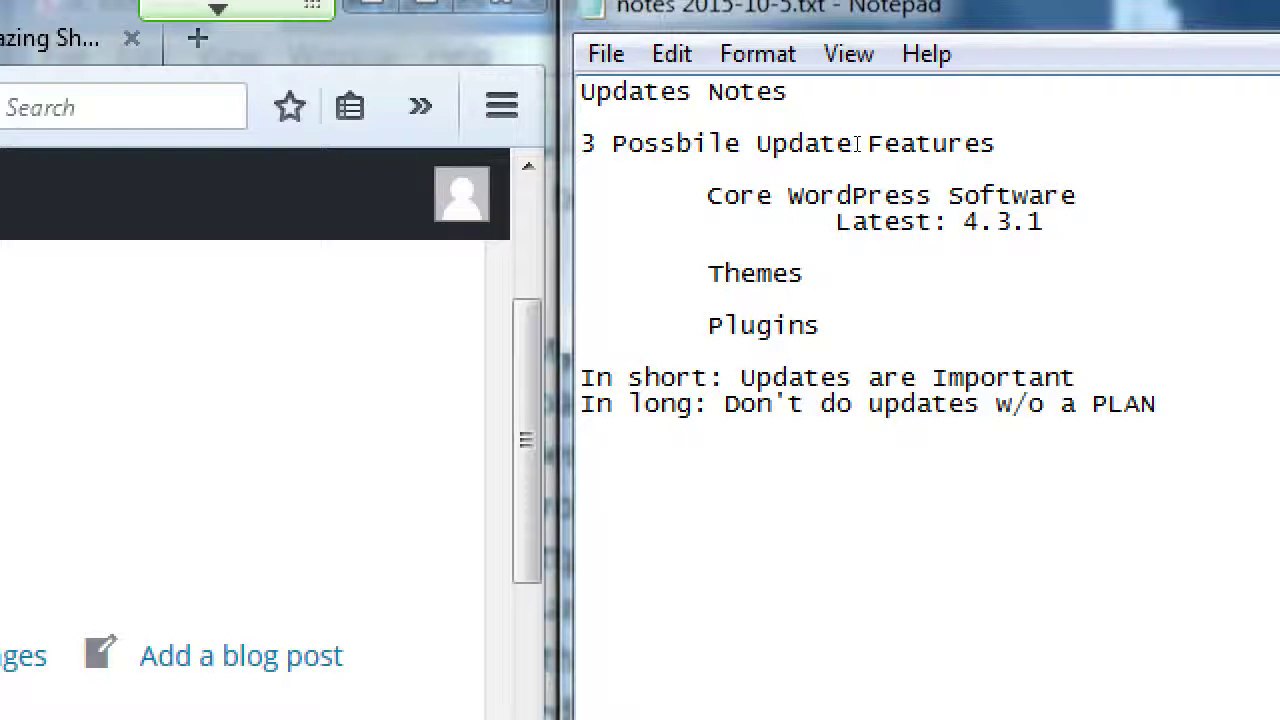
{"action": "type", "text": "Order:"}
{"action": "key", "text": "Return"}
{"action": "key", "text": "Tab"}
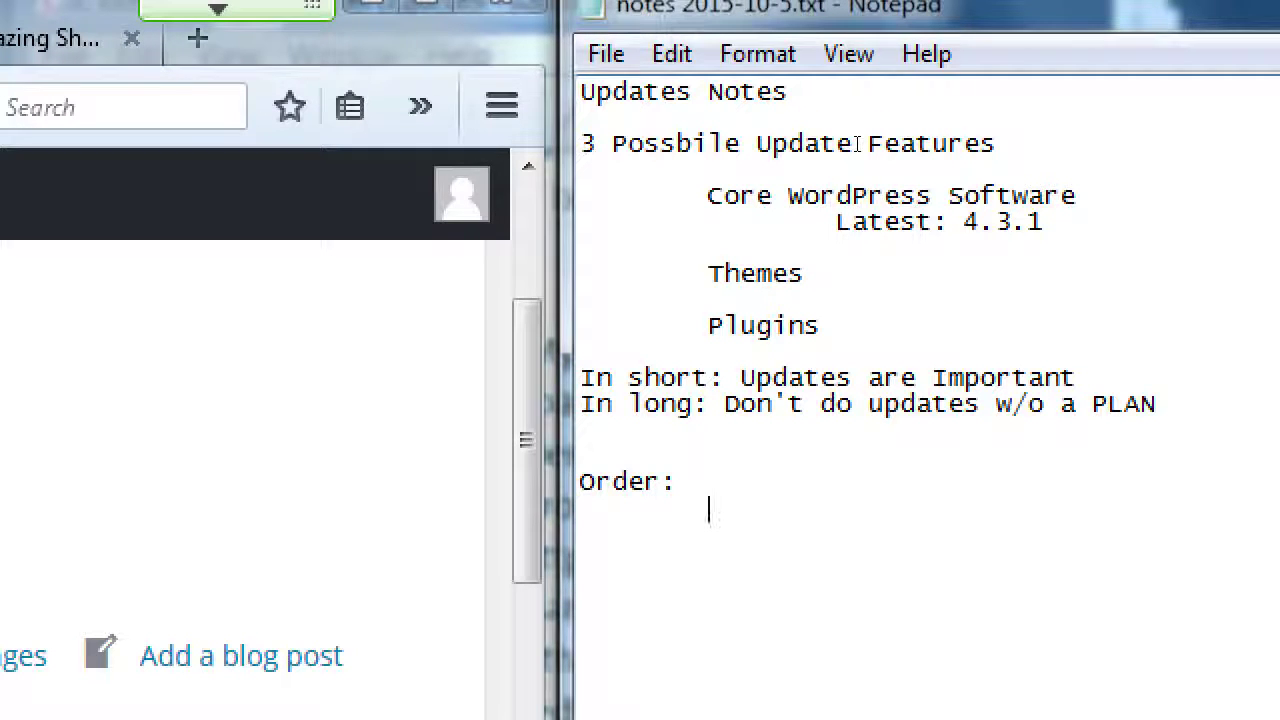
{"action": "type", "text": "Update the"}
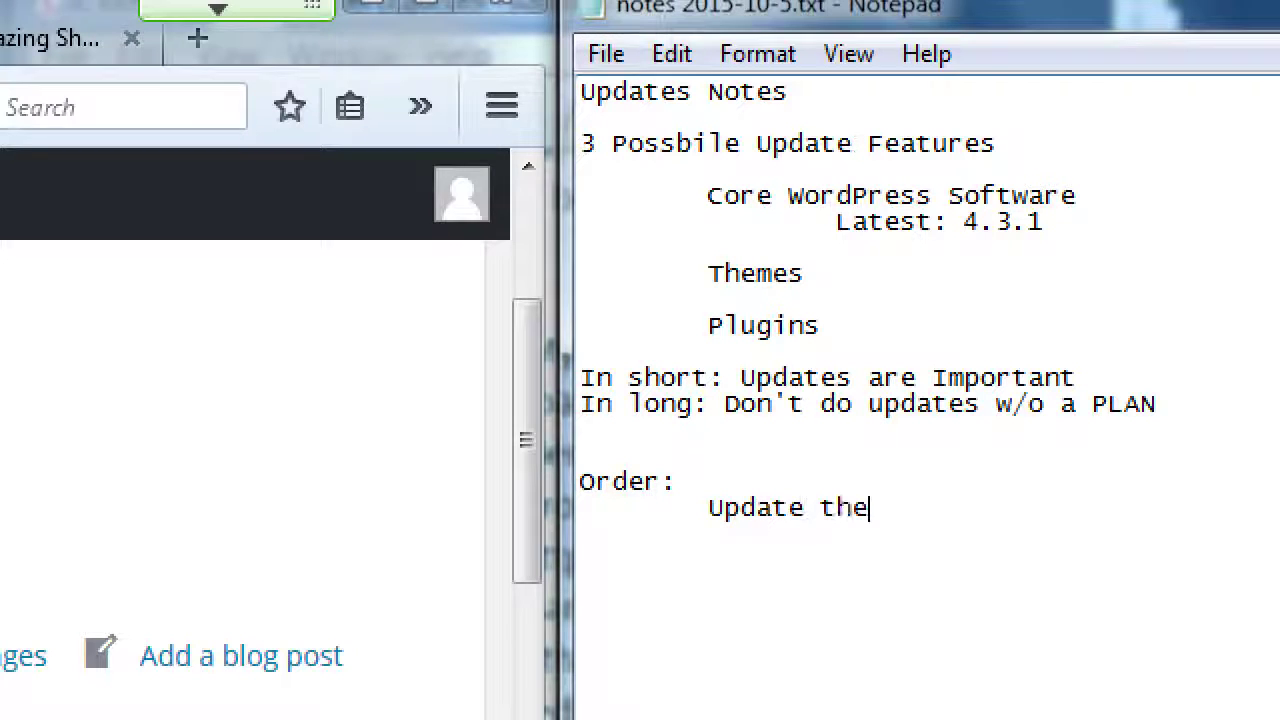
{"action": "type", "text": " site in Duplicator"}
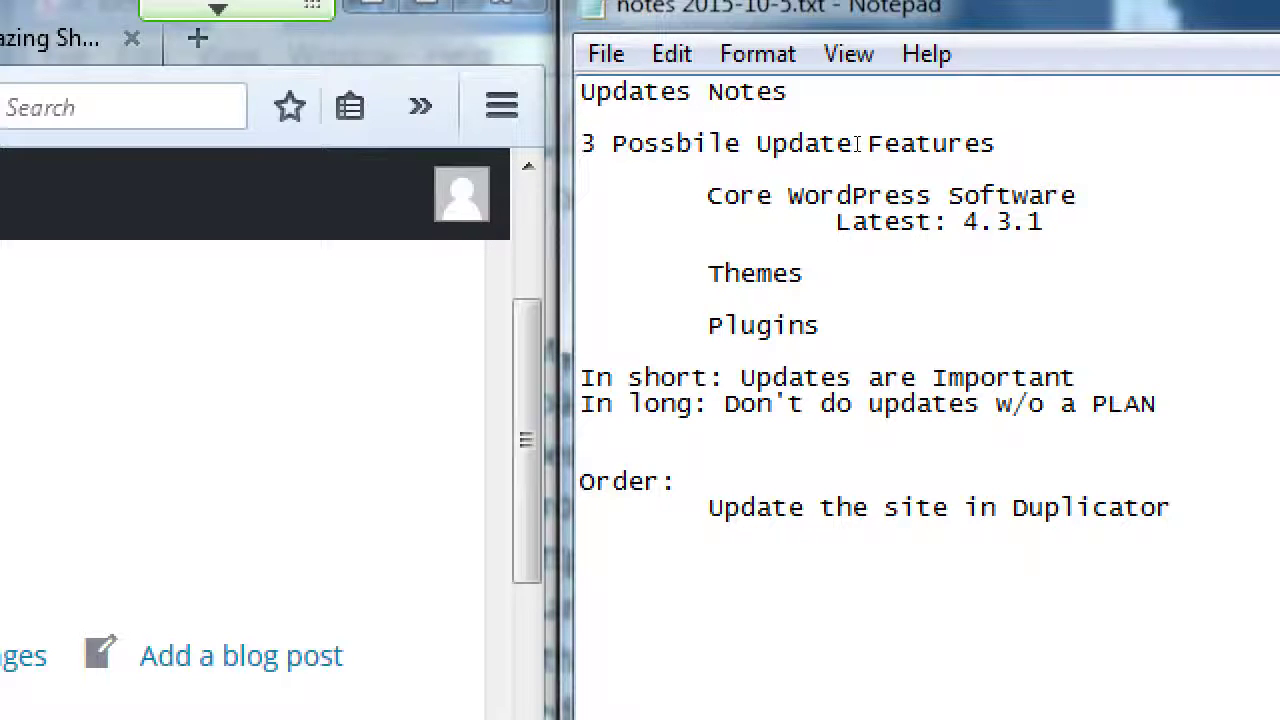
Step: Replace the word "Update" with "Backup" in the first line under the Order heading
{"action": "key", "text": "ctrl+Left"}
{"action": "key", "text": "ctrl+Left"}
{"action": "key", "text": "ctrl+Left"}
{"action": "key", "text": "ctrl+Left"}
{"action": "key", "text": "Left"}
{"action": "key", "text": "ctrl+shift+Left"}
{"action": "type", "text": "BAckup"}
{"action": "key", "text": "Left"}
{"action": "key", "text": "Left"}
{"action": "key", "text": "Left"}
{"action": "key", "text": "Left"}
{"action": "key", "text": "BackSpace"}
{"action": "type", "text": "a"}
{"action": "key", "text": "End"}
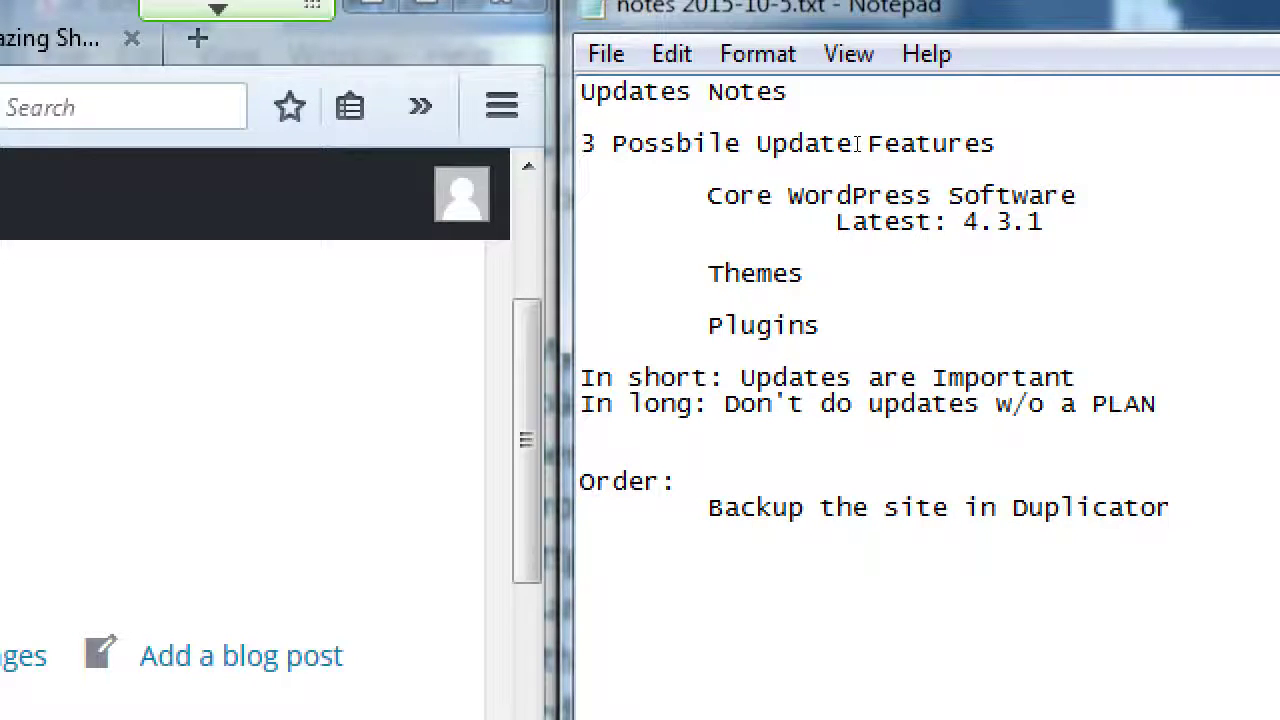
Step: Add the indented lines "Update Core WordPress Software" and "Test the site" to the Order list
{"action": "key", "text": "Return"}
{"action": "key", "text": "Tab"}
{"action": "type", "text": "Update Core WordPress Software"}
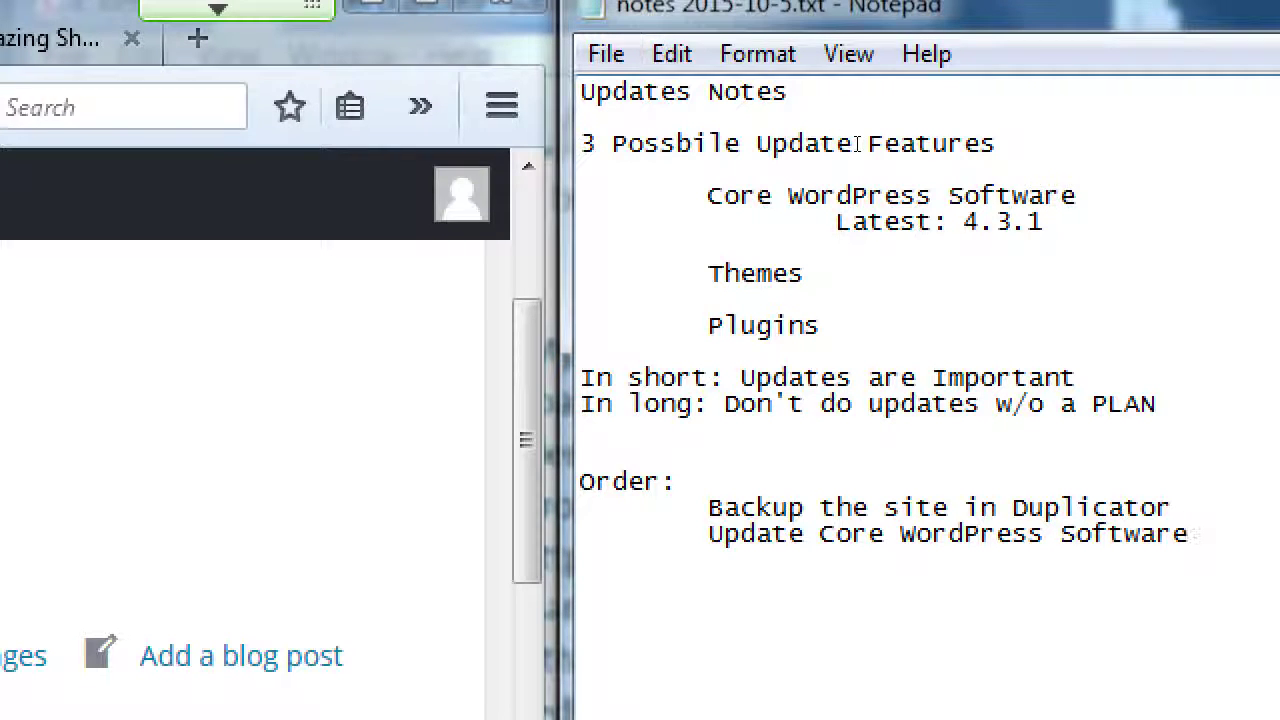
{"action": "key", "text": "Return"}
{"action": "key", "text": "Tab"}
{"action": "type", "text": "Test the site"}
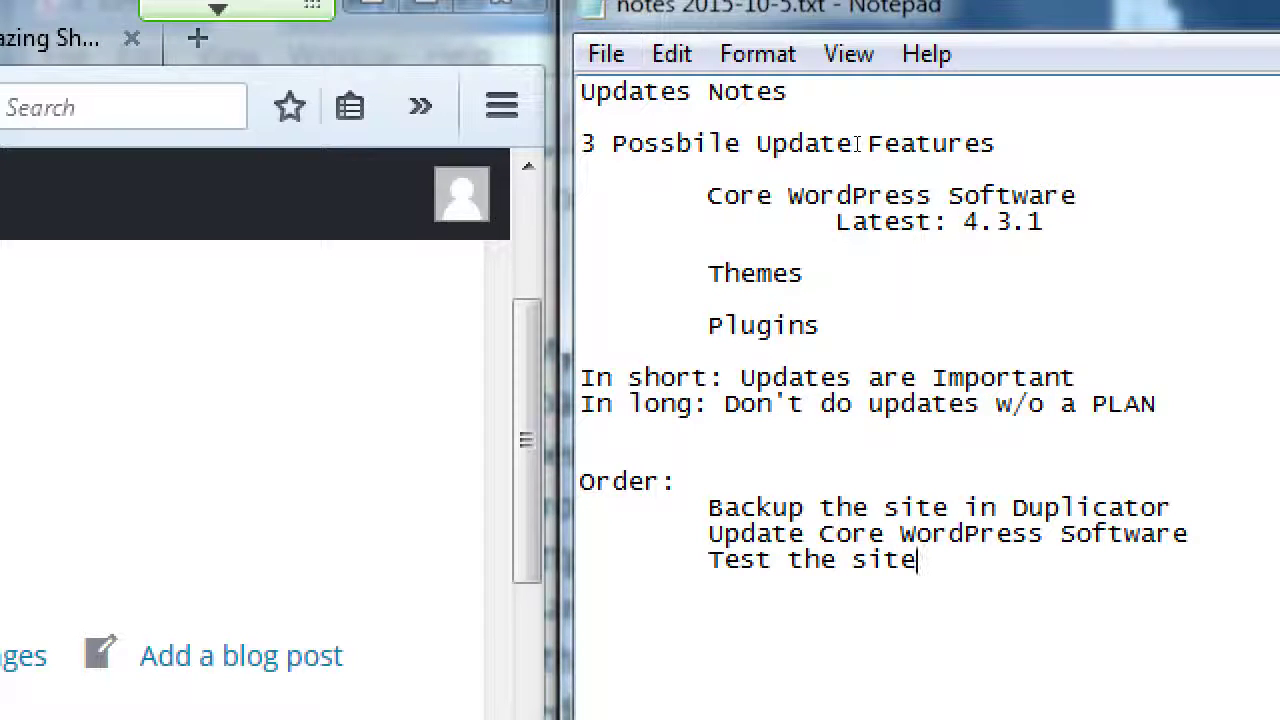
Step: Continue the Order list with the indented lines "Backup the site", "Update the Theme" and "Test the site"
{"action": "key", "text": "Return"}
{"action": "key", "text": "Tab"}
{"action": "type", "text": "Backup the site"}
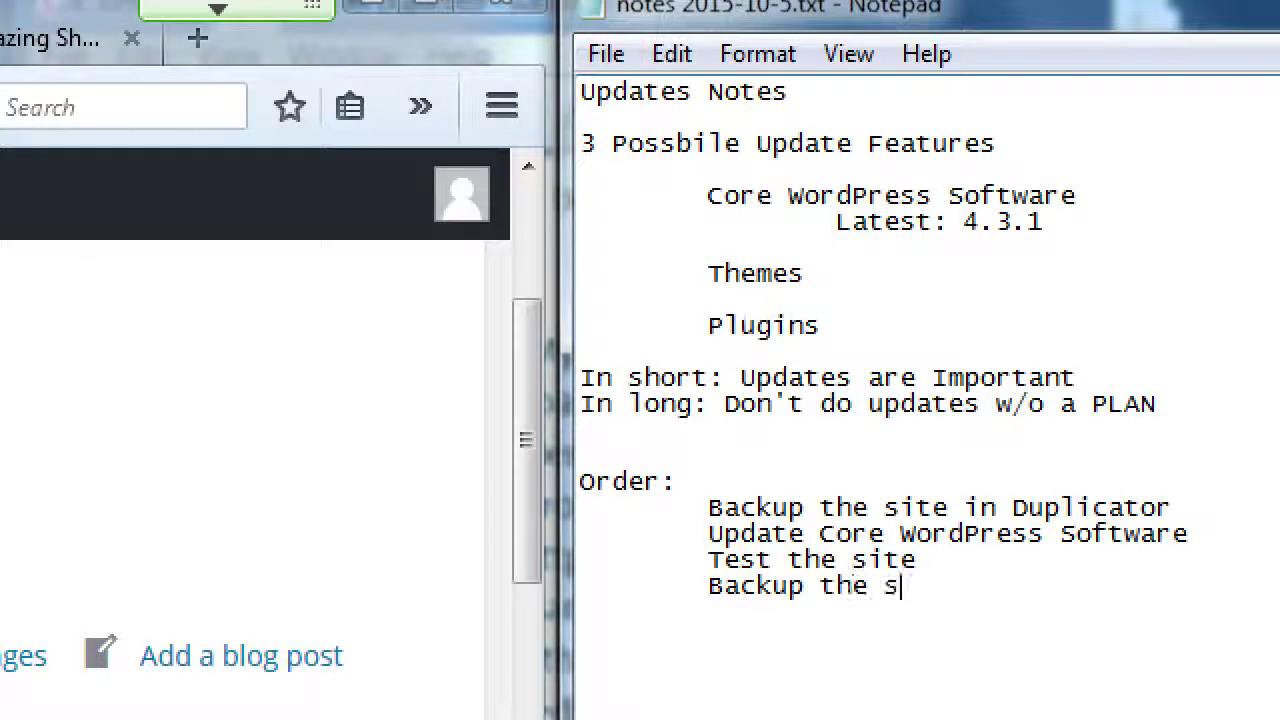
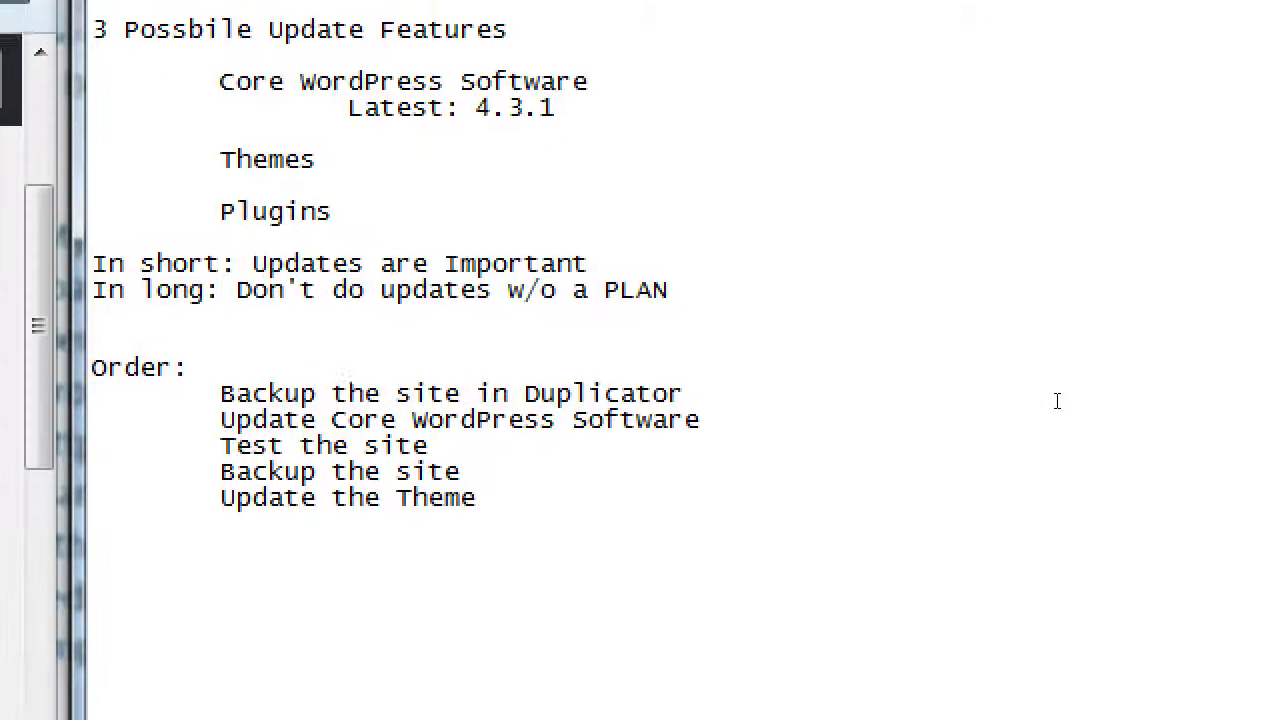
{"action": "key", "text": "Return"}
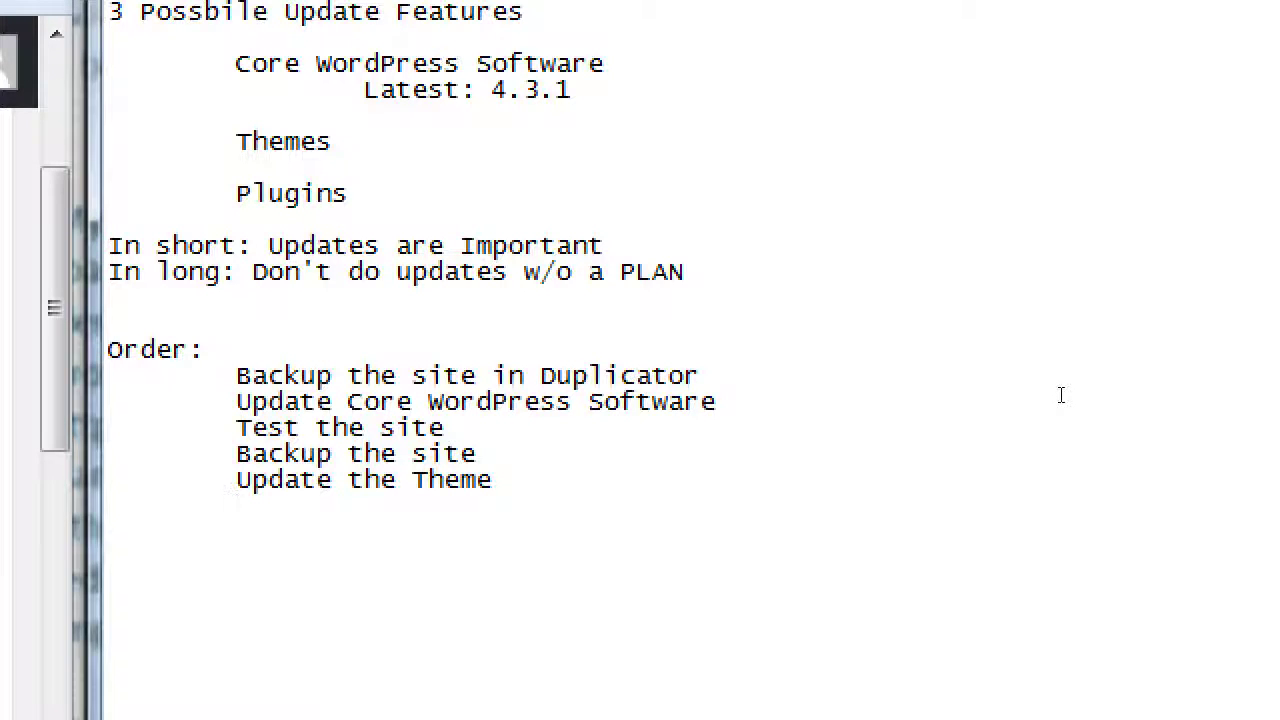
{"action": "type", "text": "Test the site"}
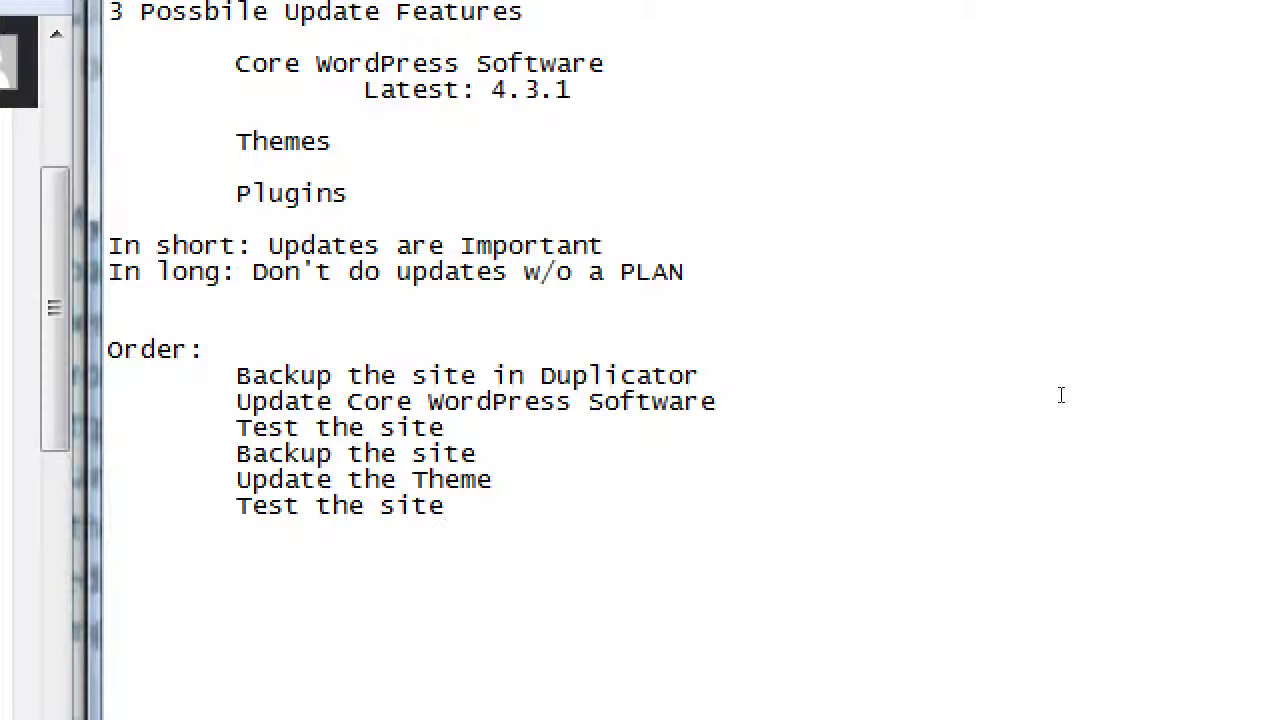
Step: Finish the Order list with the indented lines "Backup the site", "Update plugins" and "Test the site"
{"action": "key", "text": "Return"}
{"action": "key", "text": "Tab"}
{"action": "type", "text": "Backup"}
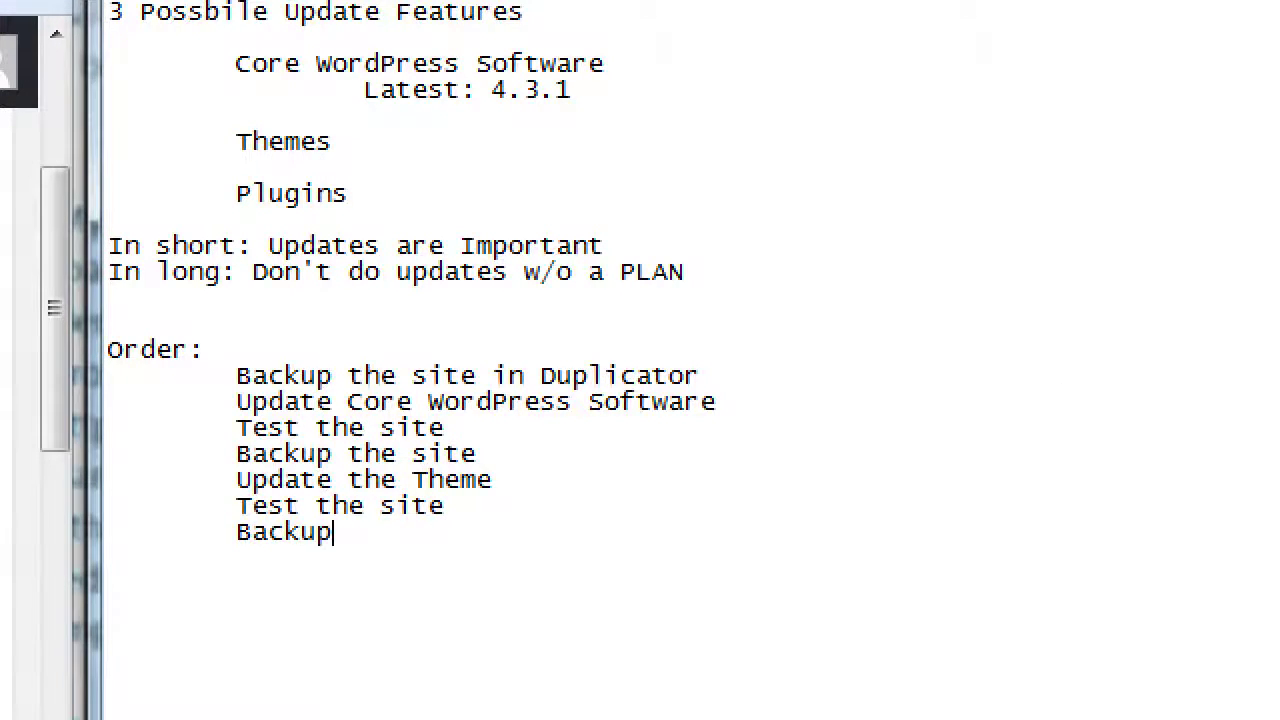
{"action": "type", "text": " the site"}
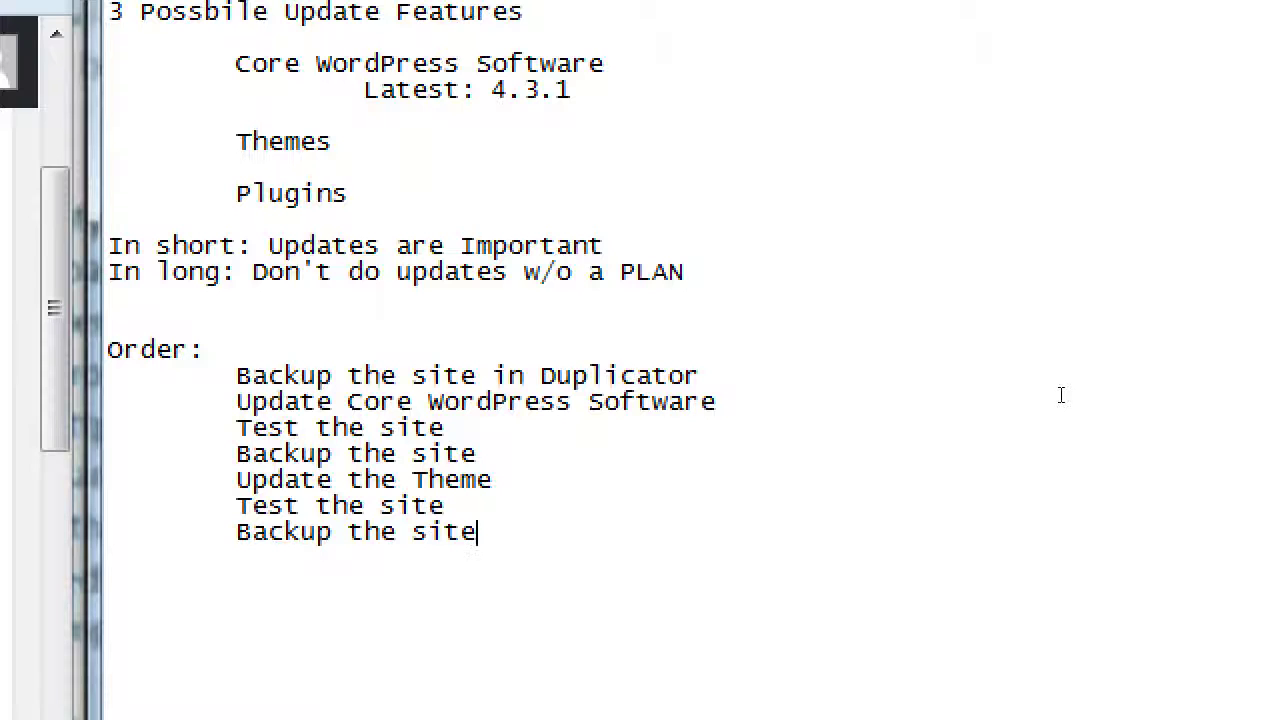
{"action": "key", "text": "Return"}
{"action": "key", "text": "Tab"}
{"action": "type", "text": "Update plugins"}
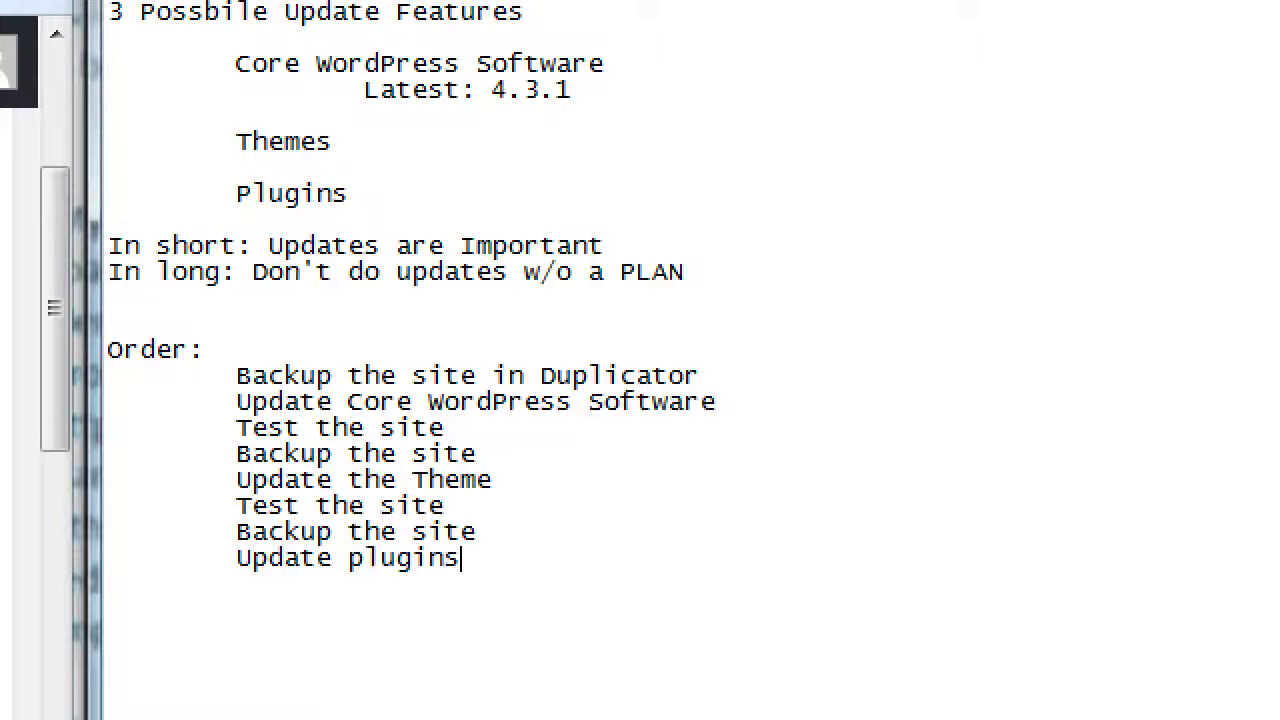
{"action": "key", "text": "Return"}
{"action": "key", "text": "Tab"}
{"action": "type", "text": "Test the site"}
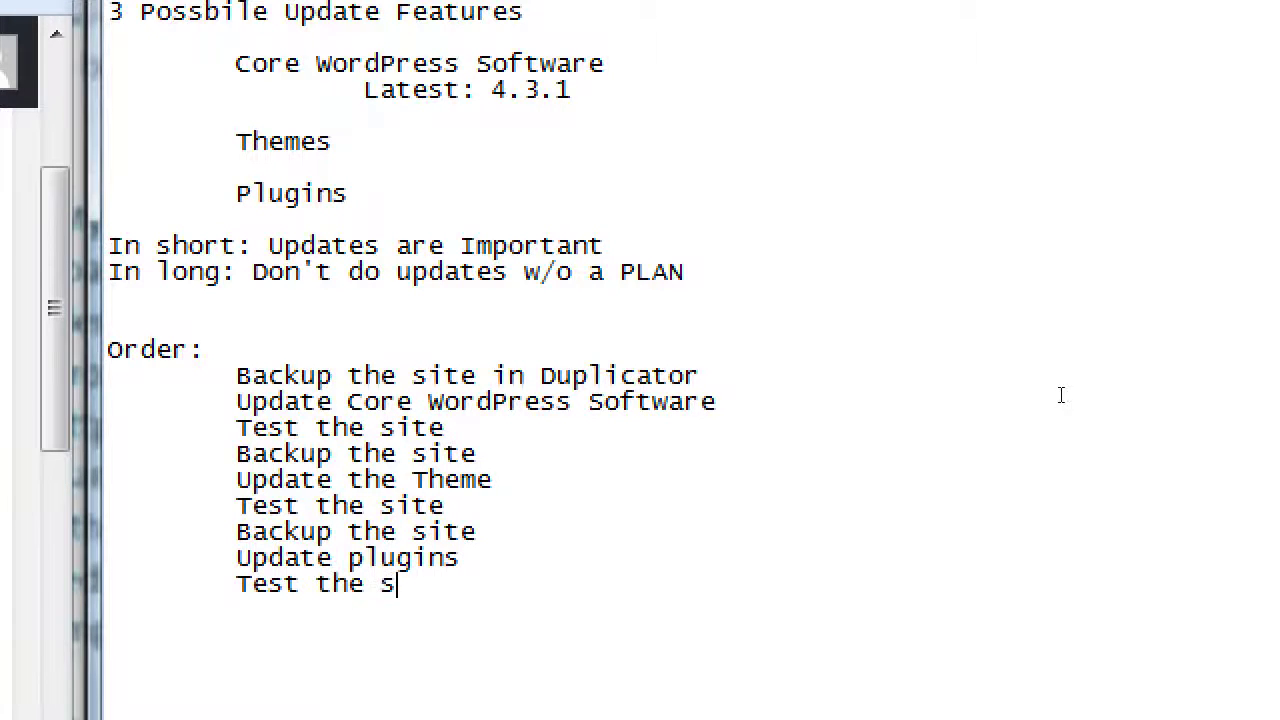
Step: Complete the last "Test the site" line and add the indented line 'Backup the site a "final" time' to the Order list
{"action": "key", "text": "BackSpace"}
{"action": "key", "text": "BackSpace"}
{"action": "type", "text": "ite"}
{"action": "key", "text": "Return"}
{"action": "key", "text": "Tab"}
{"action": "type", "text": "Backup t"}
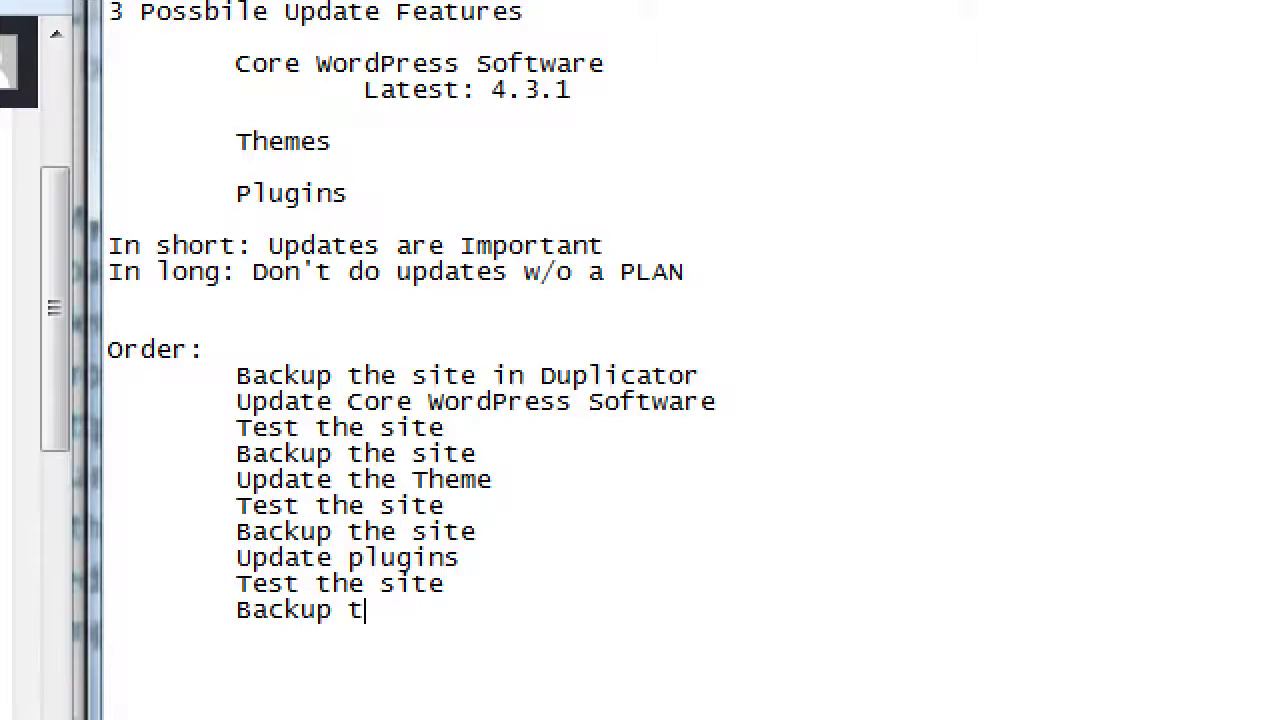
{"action": "type", "text": "he site a \"final\" ti"}
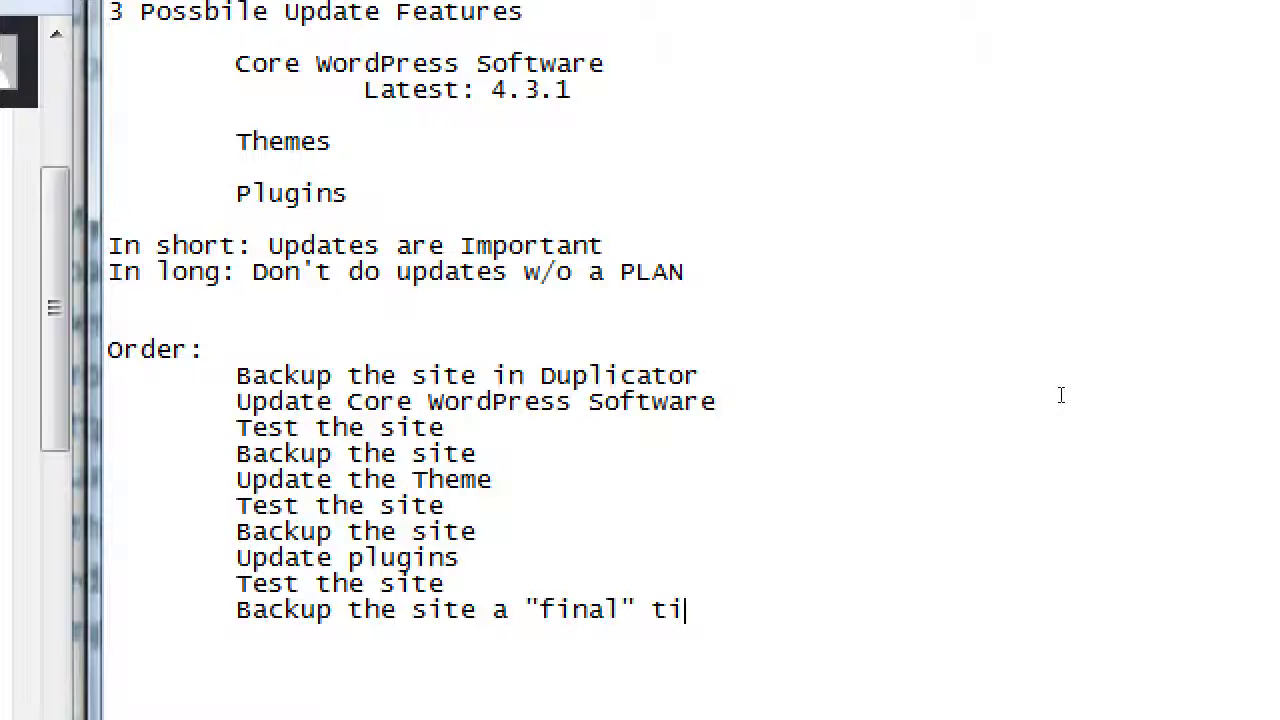
{"action": "type", "text": "me"}
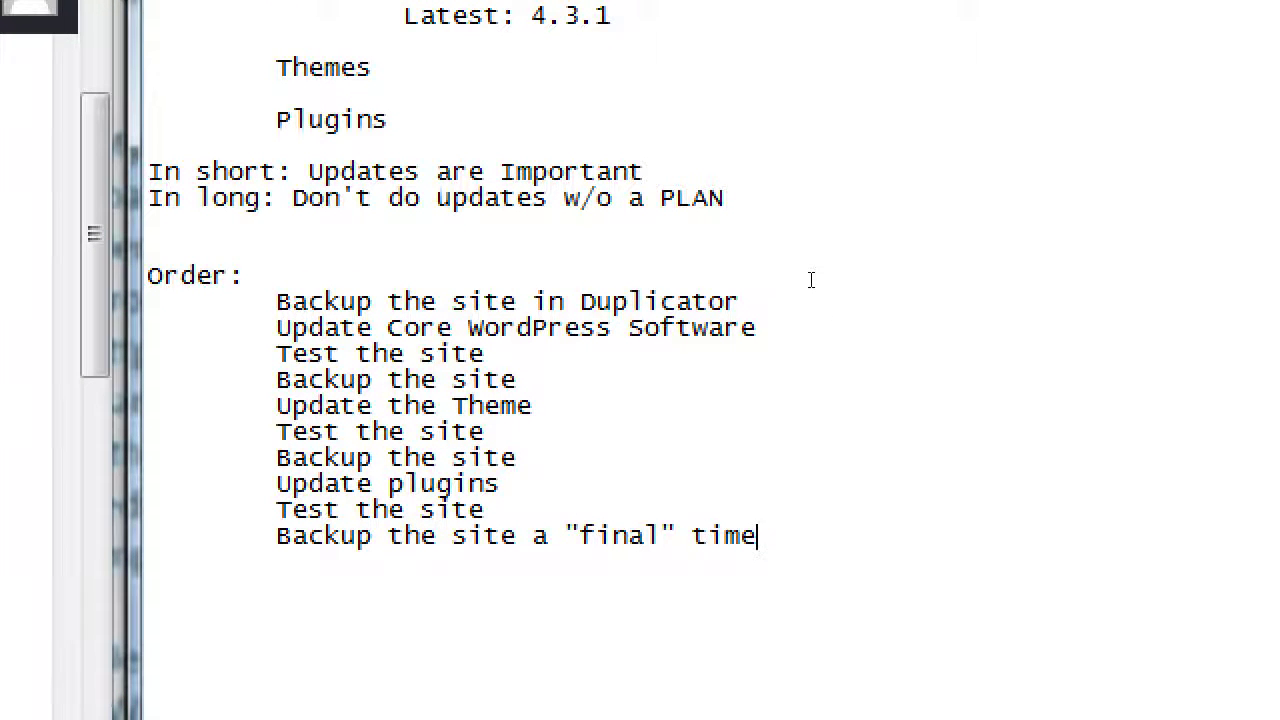
{"action": "key", "text": "Up"}
{"action": "key", "text": "Up"}
{"action": "key", "text": "Up"}
{"action": "key", "text": "Up"}
{"action": "key", "text": "Up"}
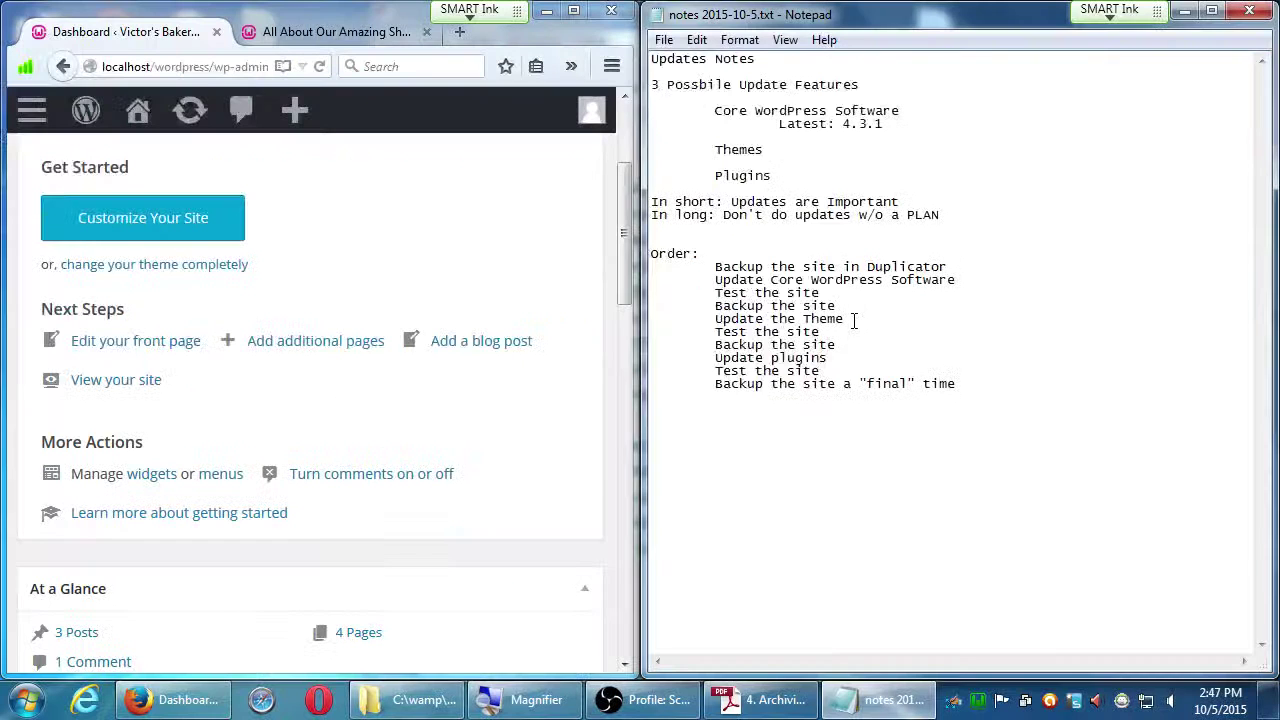
Step: Switch to Firefox, open the WordPress Updates page and look over the themes listed for updating
{"action": "mouse_move", "coordinate": [166, 131]}
{"action": "left_click", "coordinate": [190, 110]}
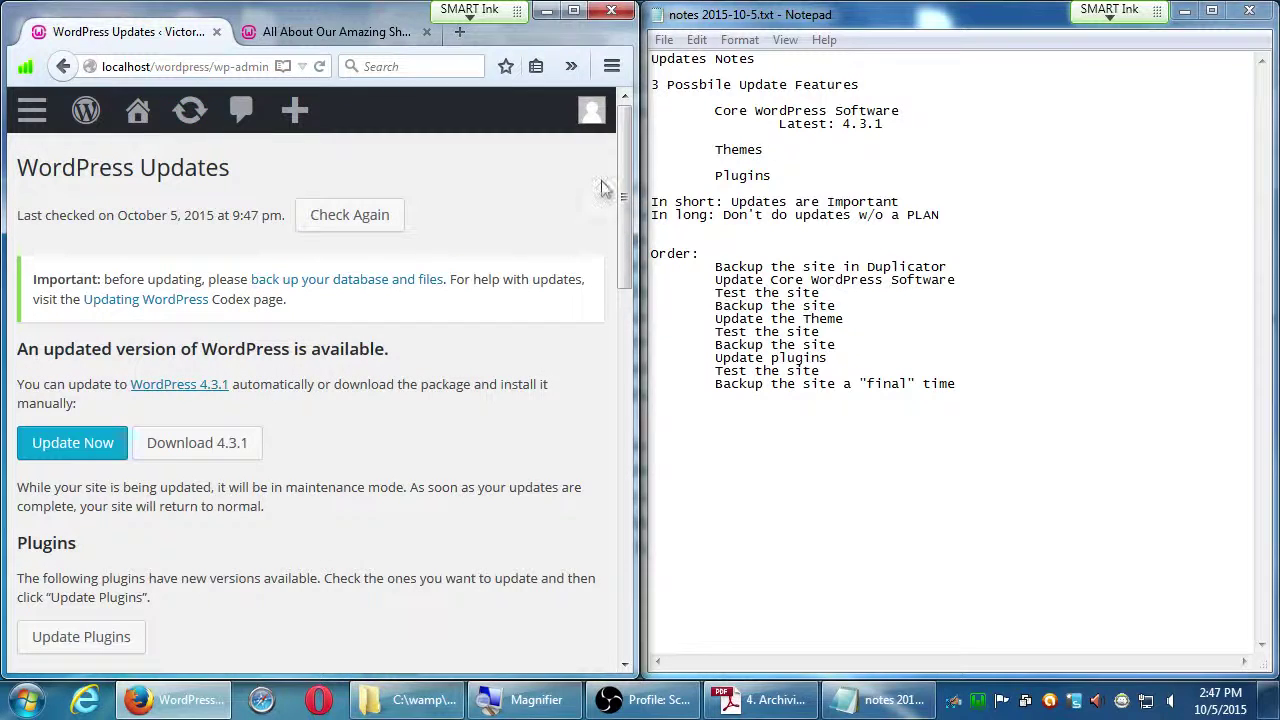
{"action": "left_click_drag", "start_coordinate": [623, 174], "coordinate": [577, 500]}
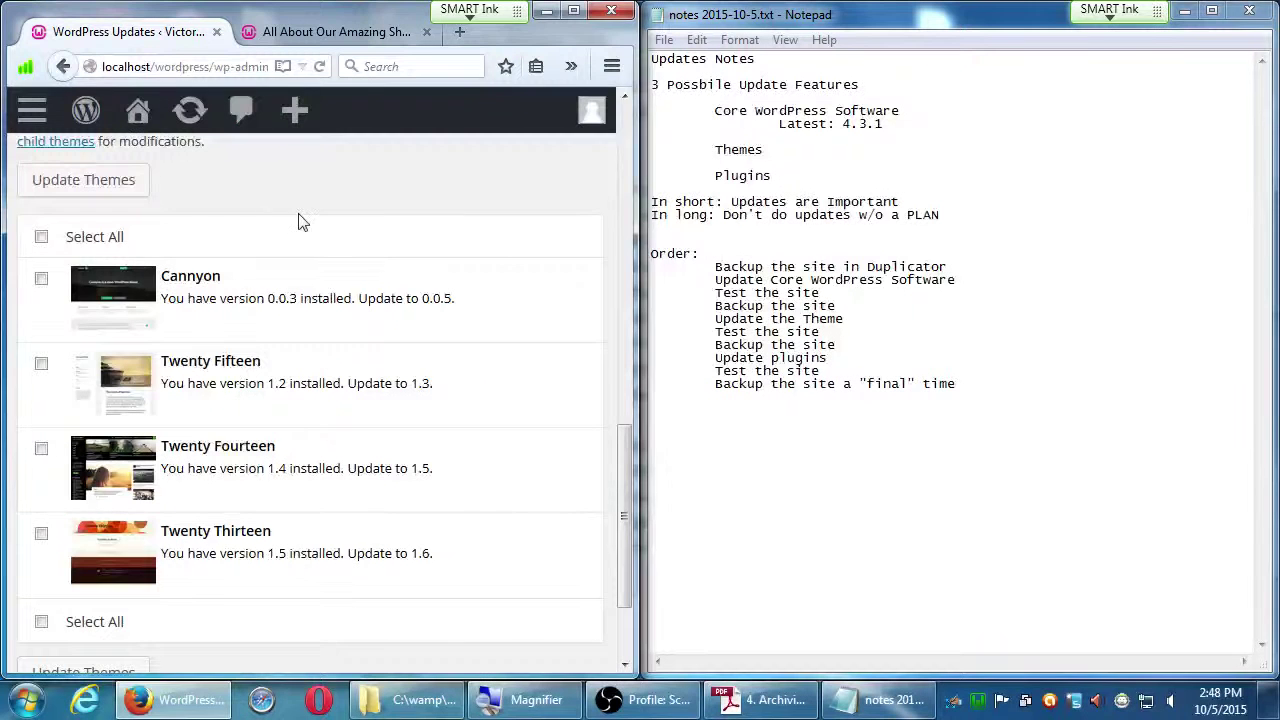
Step: In the Notepad notes, add the sub-item "Update your current (Active) theme" beneath "Update the Theme" in the Order list
{"action": "left_click", "coordinate": [878, 325]}
{"action": "key", "text": "Return"}
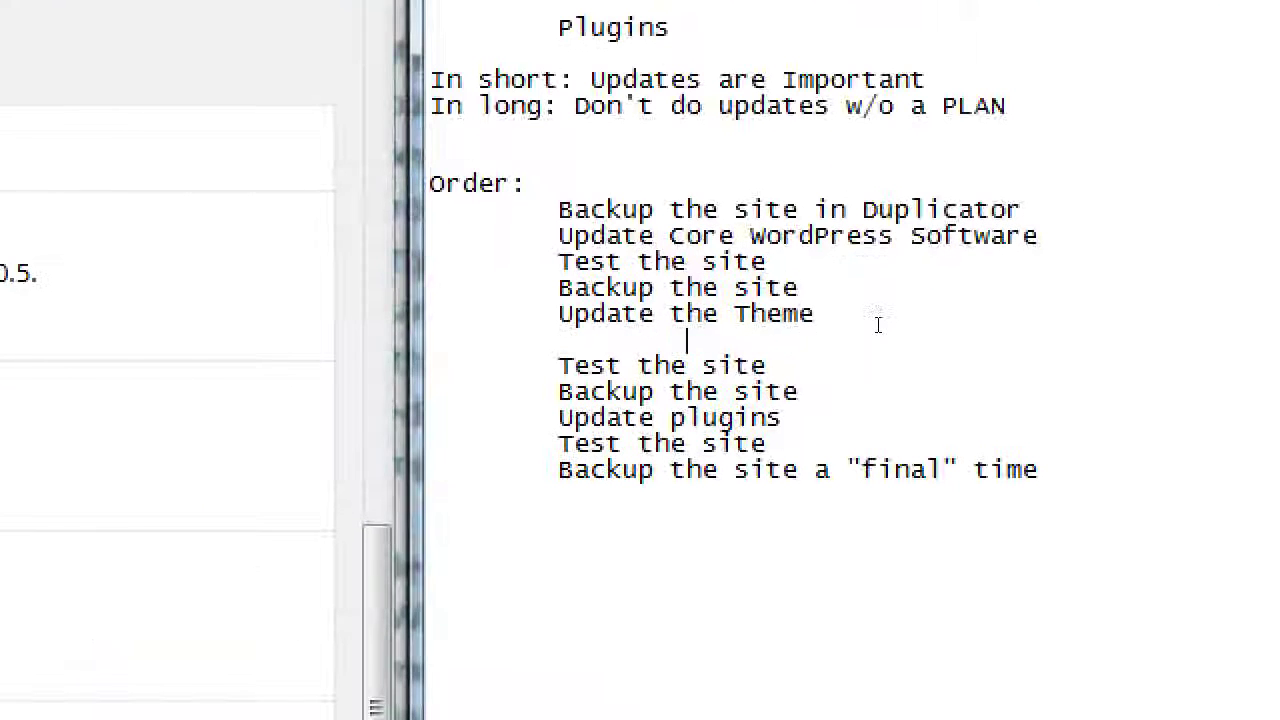
{"action": "type", "text": "U"}
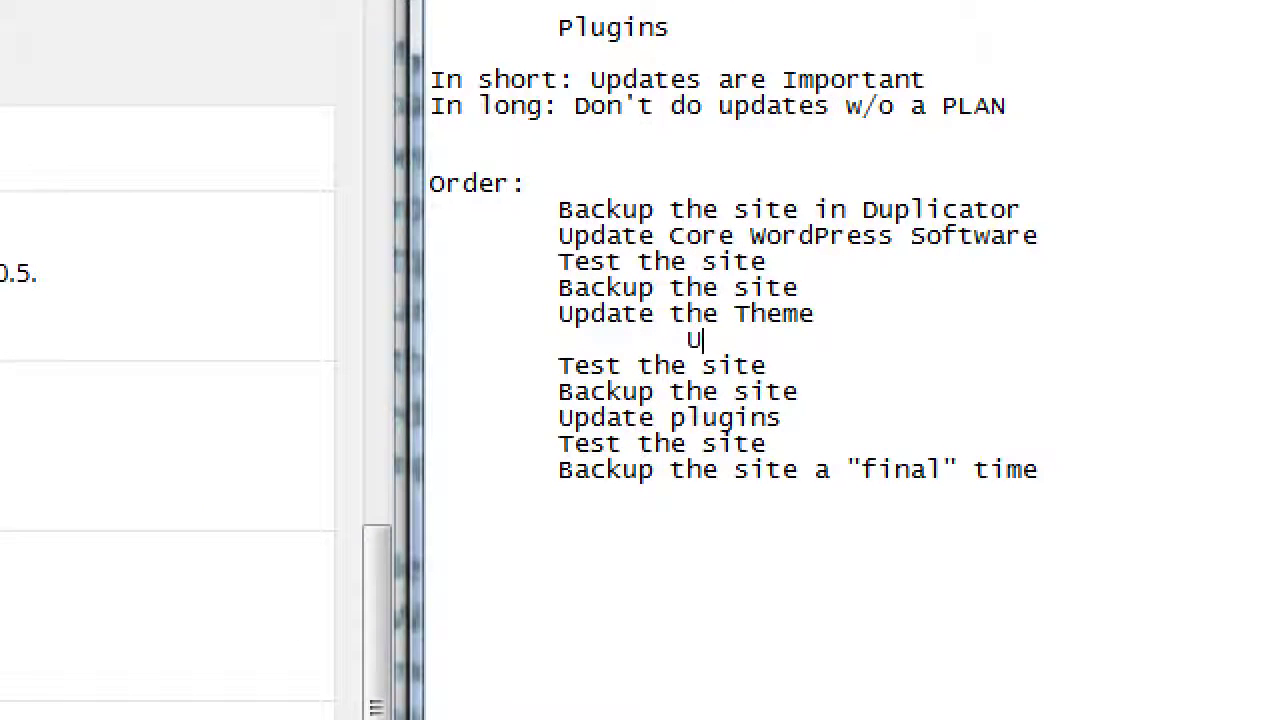
{"action": "type", "text": "pdate your cu"}
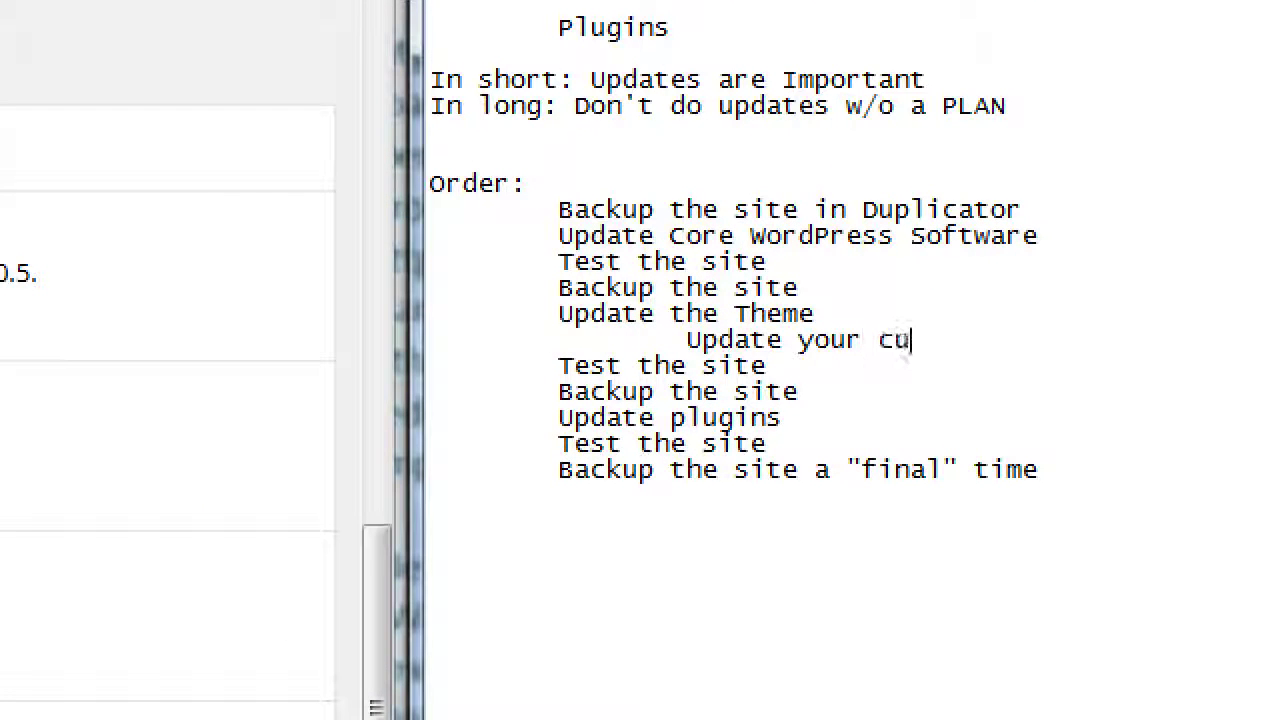
{"action": "type", "text": "rrent (Live"}
{"action": "key", "text": "BackSpace"}
{"action": "key", "text": "BackSpace"}
{"action": "key", "text": "BackSpace"}
{"action": "key", "text": "BackSpace"}
{"action": "key", "text": "BackSpace"}
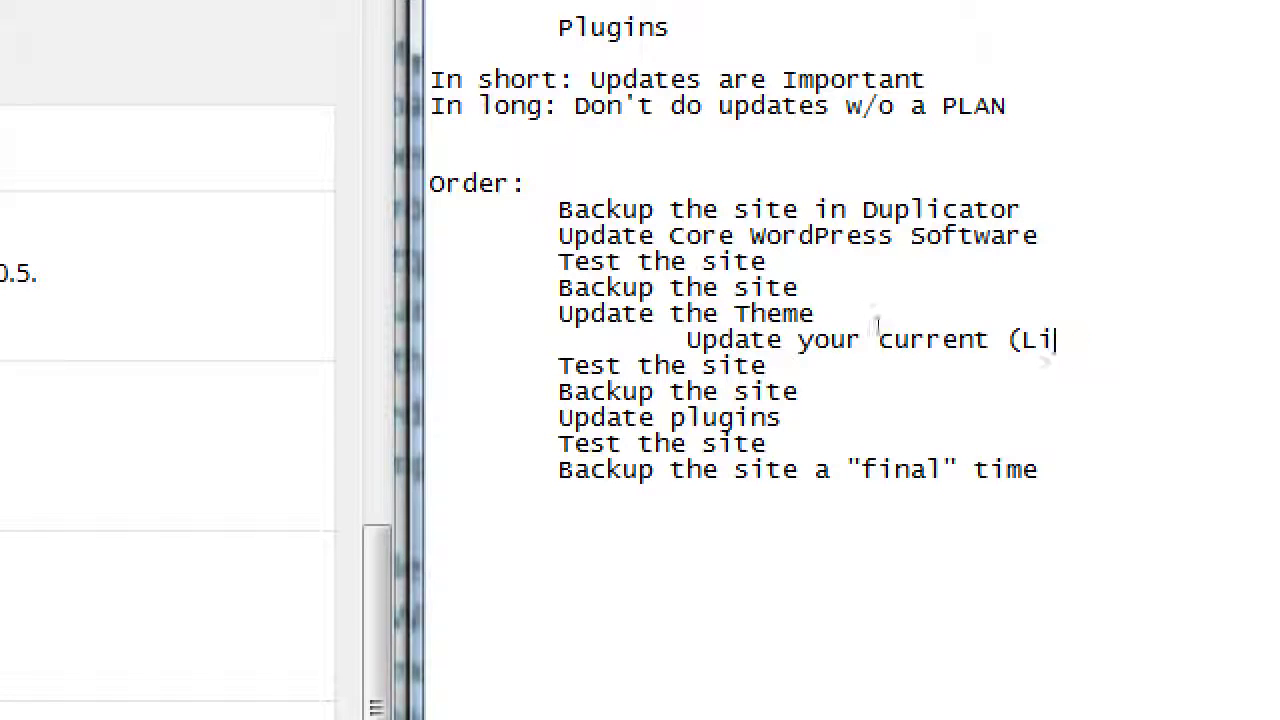
{"action": "type", "text": "(Active"}
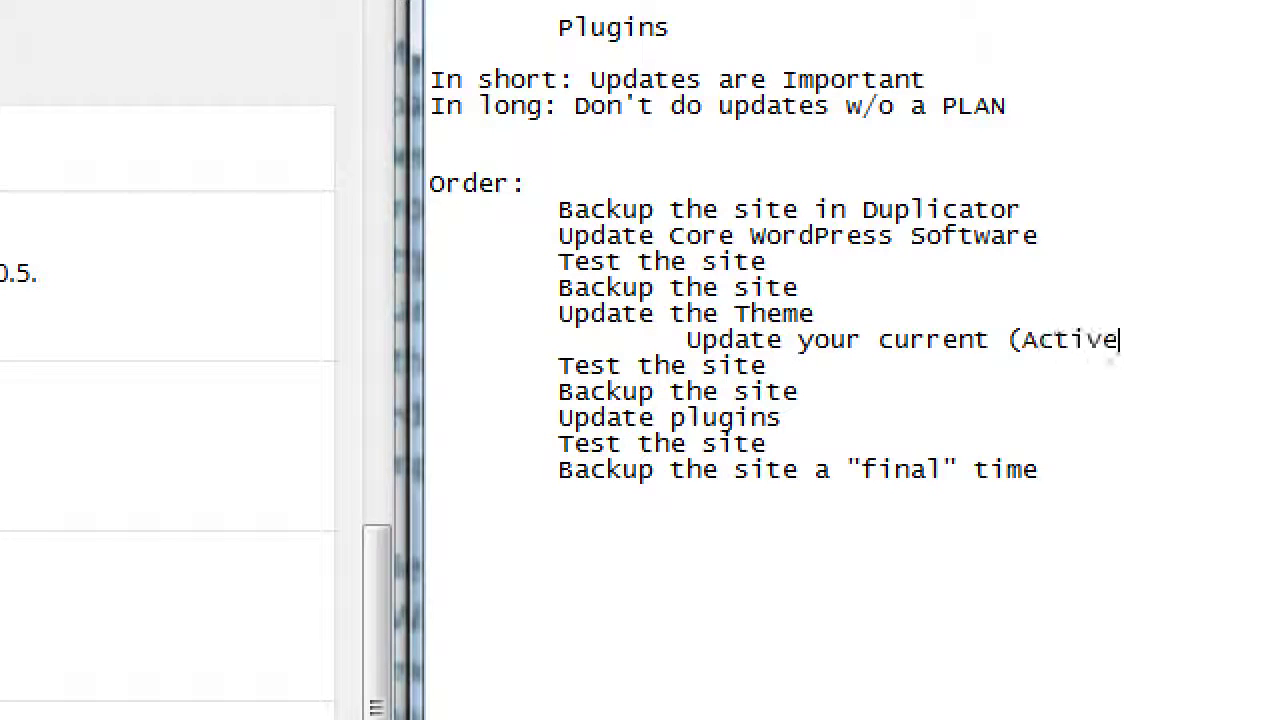
{"action": "type", "text": ")"}
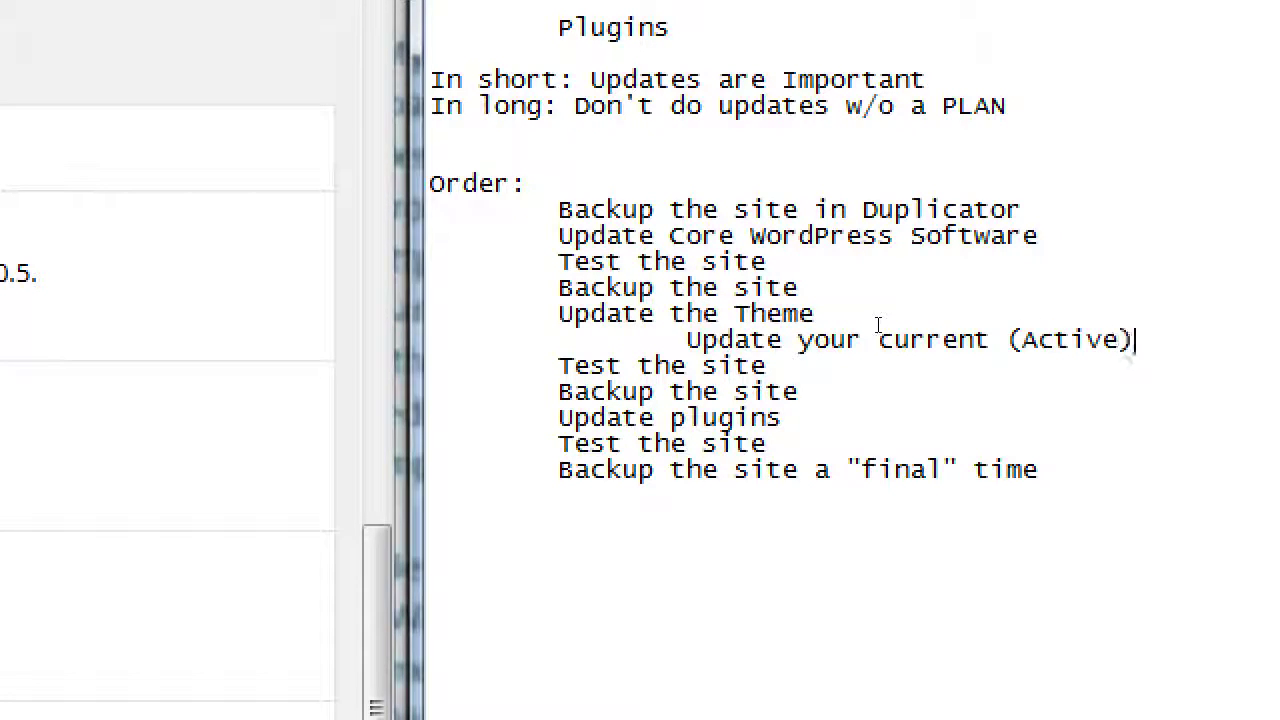
{"action": "type", "text": " theme"}
Step: Add a second sub-item, "Update your one backup theme", beneath the active theme line
{"action": "key", "text": "Return"}
{"action": "key", "text": "Tab"}
{"action": "key", "text": "Tab"}
{"action": "type", "text": "Update your o"}
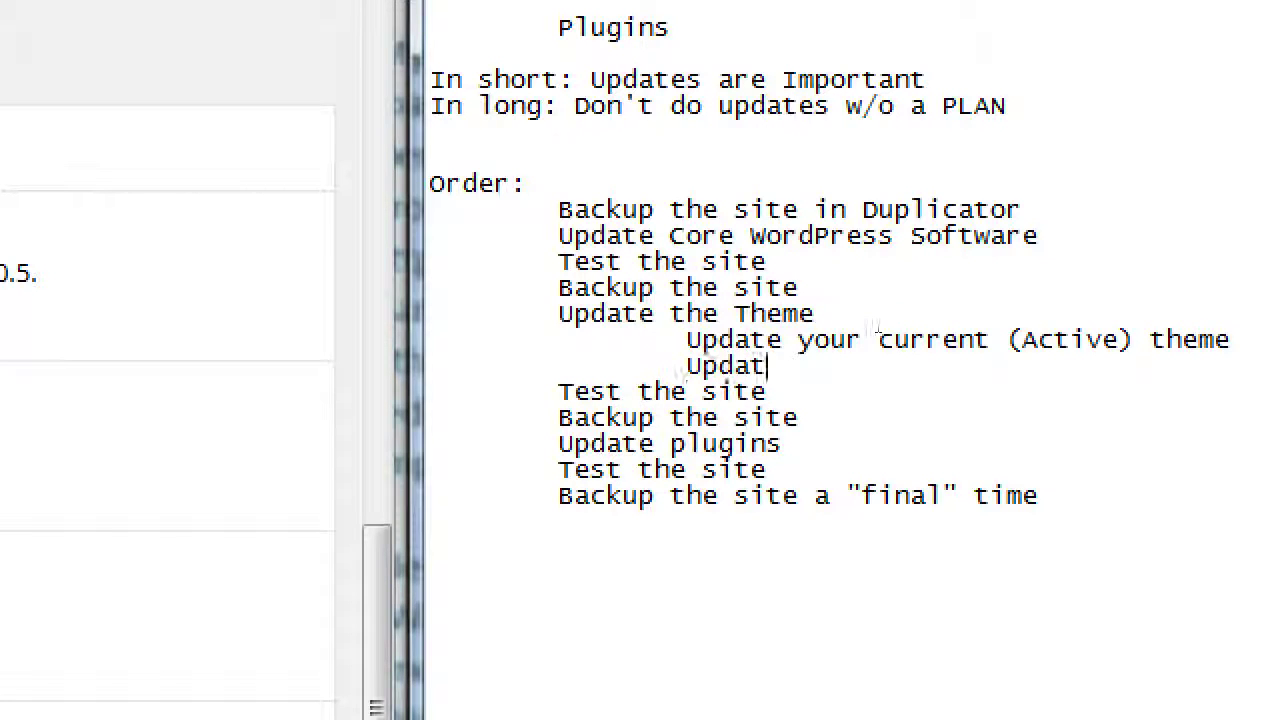
{"action": "type", "text": "ne backup theme"}
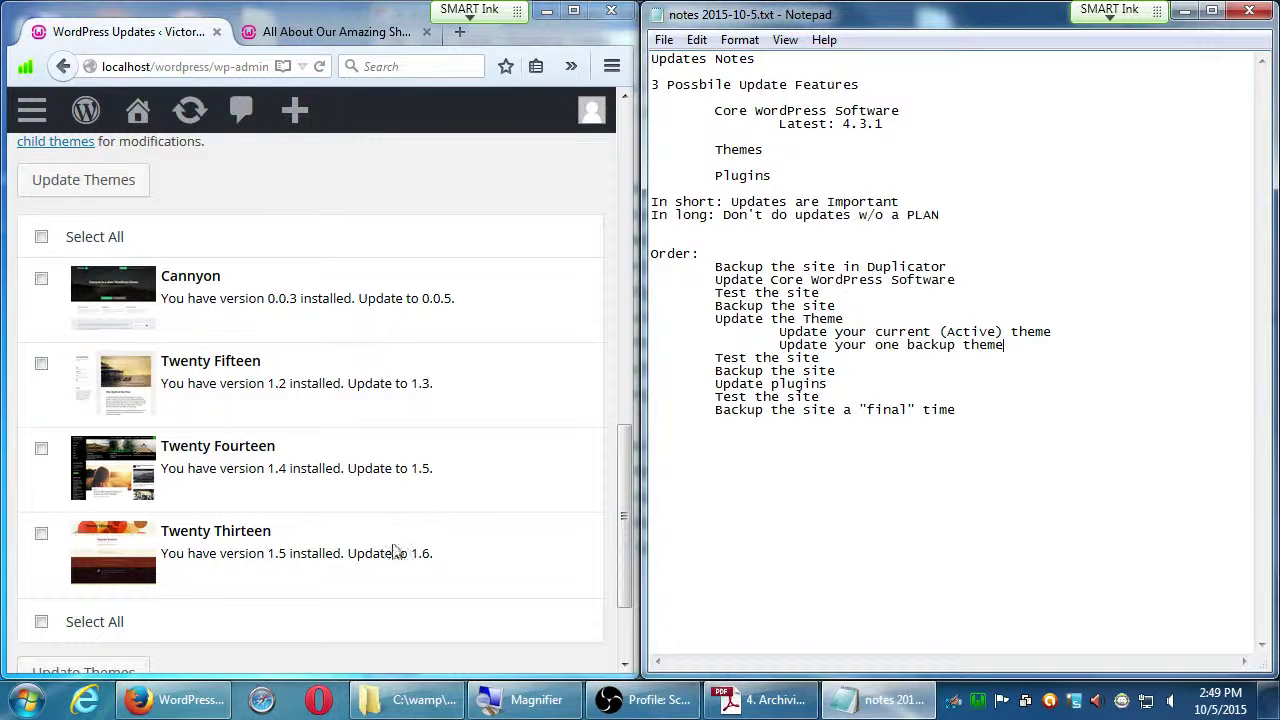
Step: Maximize the Firefox window, open the Themes page under Appearance and look through the installed themes
{"action": "left_click", "coordinate": [573, 12]}
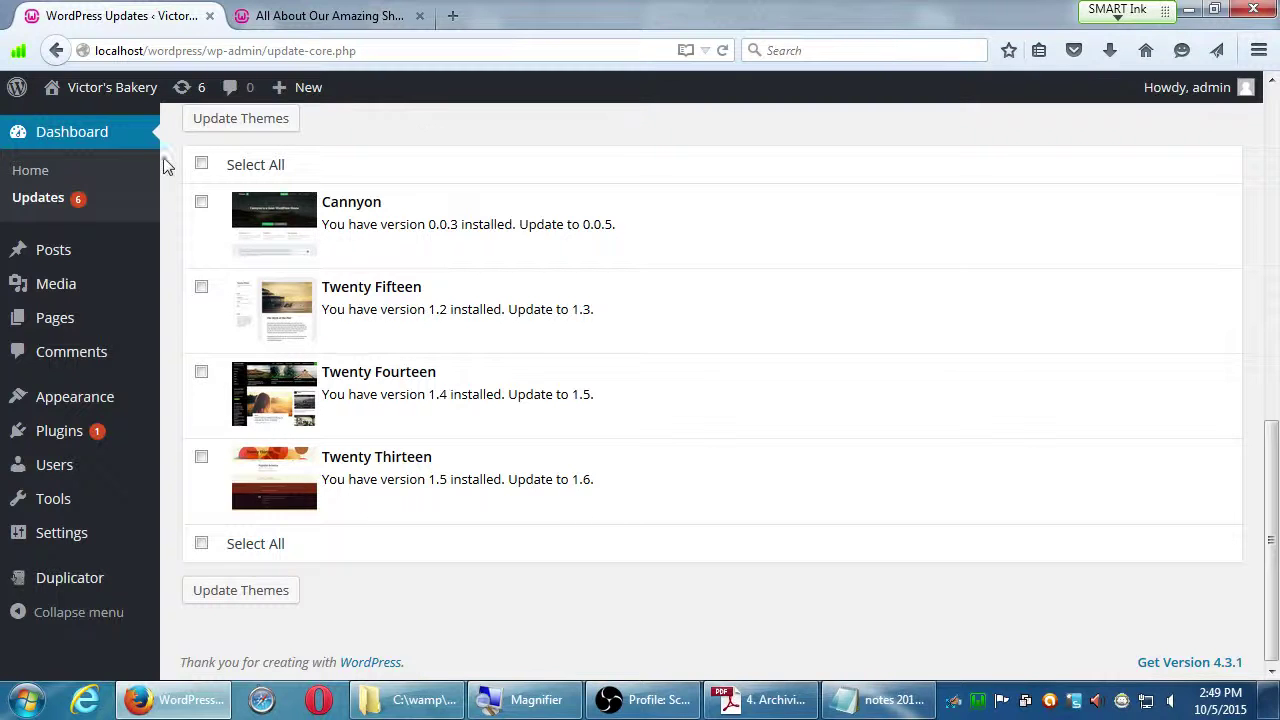
{"action": "mouse_move", "coordinate": [34, 394]}
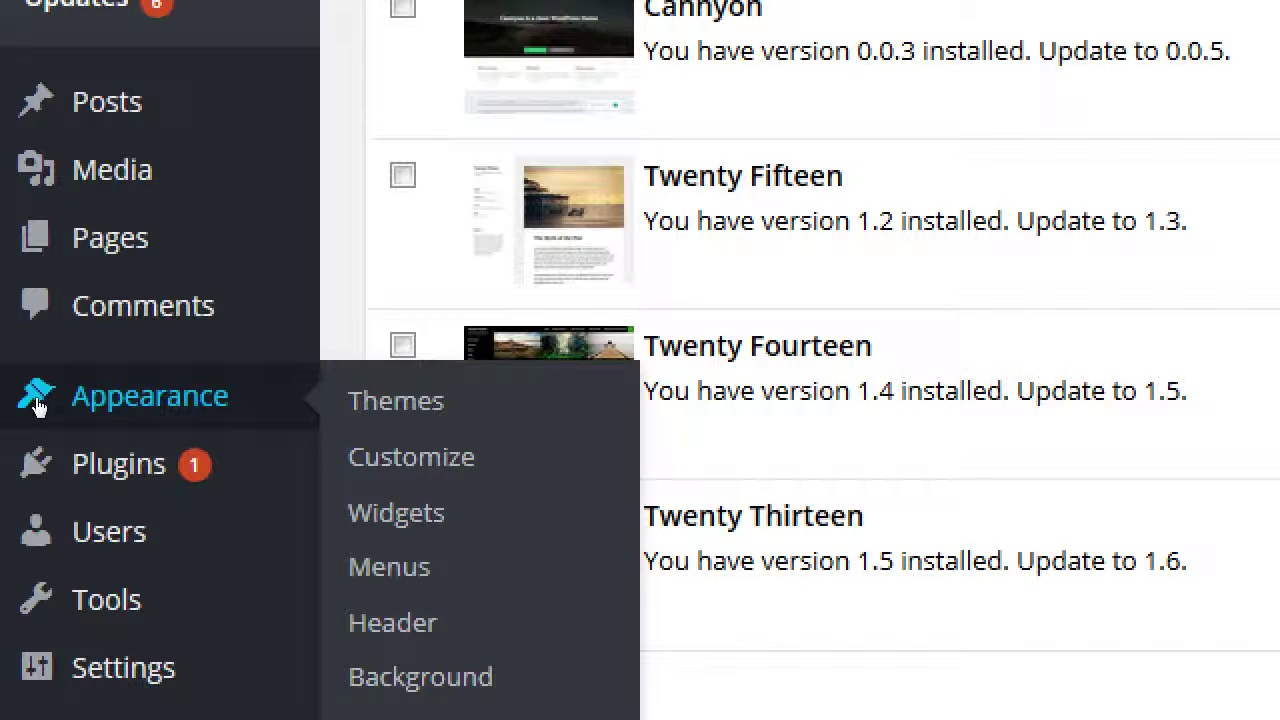
{"action": "left_click", "coordinate": [181, 405]}
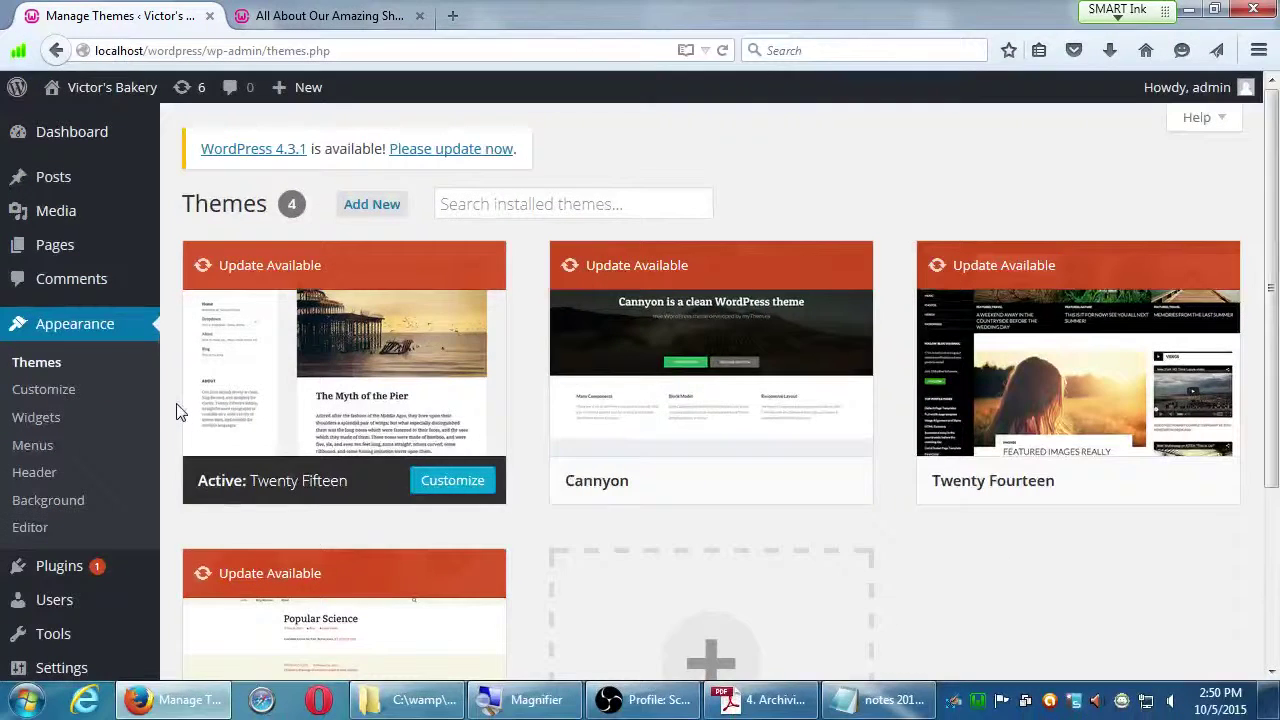
{"action": "mouse_move", "coordinate": [520, 456]}
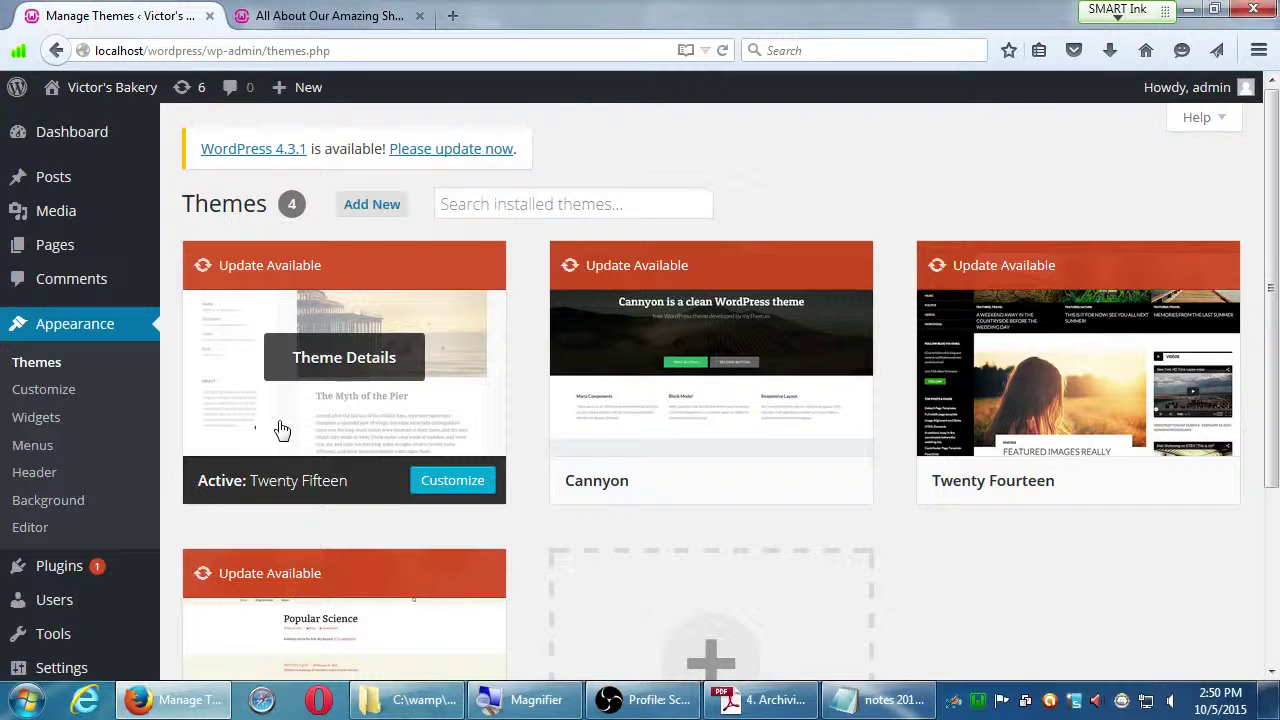
{"action": "mouse_move", "coordinate": [663, 423]}
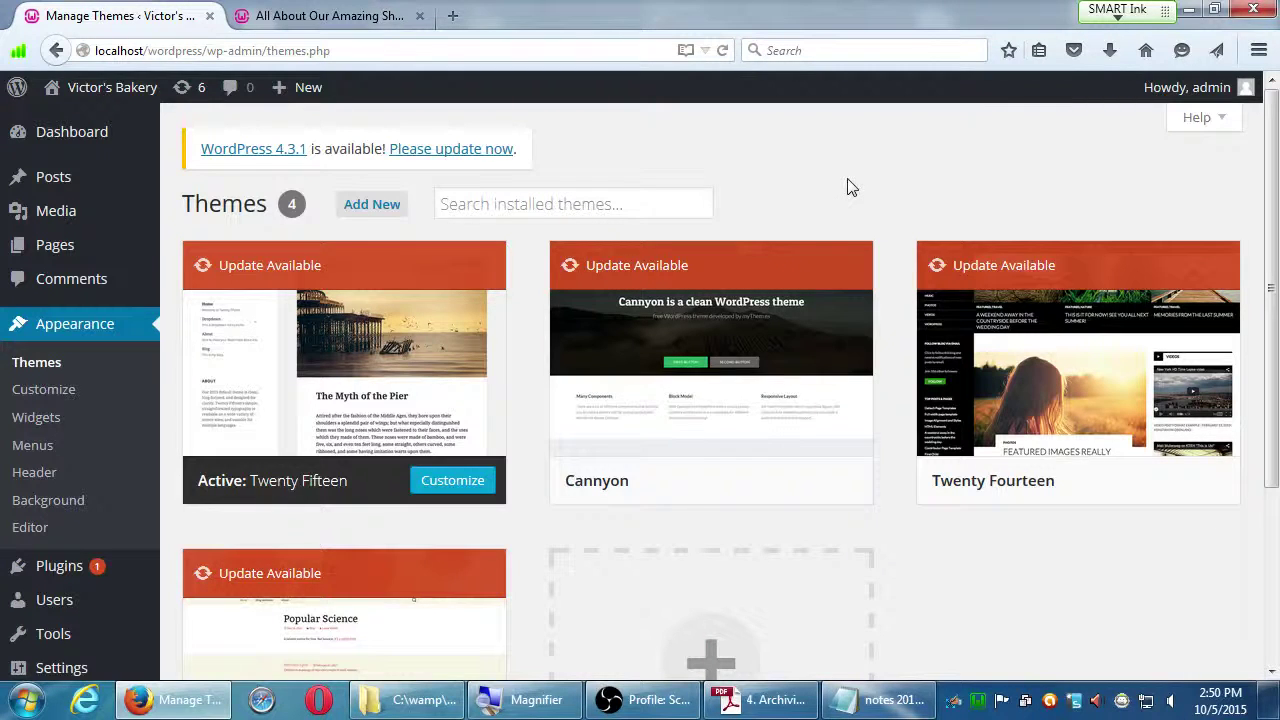
{"action": "scroll", "coordinate": [1094, 500], "scroll_direction": "down", "scroll_amount": 2}
{"action": "mouse_move", "coordinate": [1032, 300]}
{"action": "scroll", "coordinate": [430, 560], "scroll_direction": "down", "scroll_amount": 2}
{"action": "mouse_move", "coordinate": [420, 557]}
{"action": "scroll", "coordinate": [405, 545], "scroll_direction": "up", "scroll_amount": 5}
Step: Delete the unused Twenty Fourteen theme from its details view and confirm the deletion
{"action": "mouse_move", "coordinate": [1063, 337]}
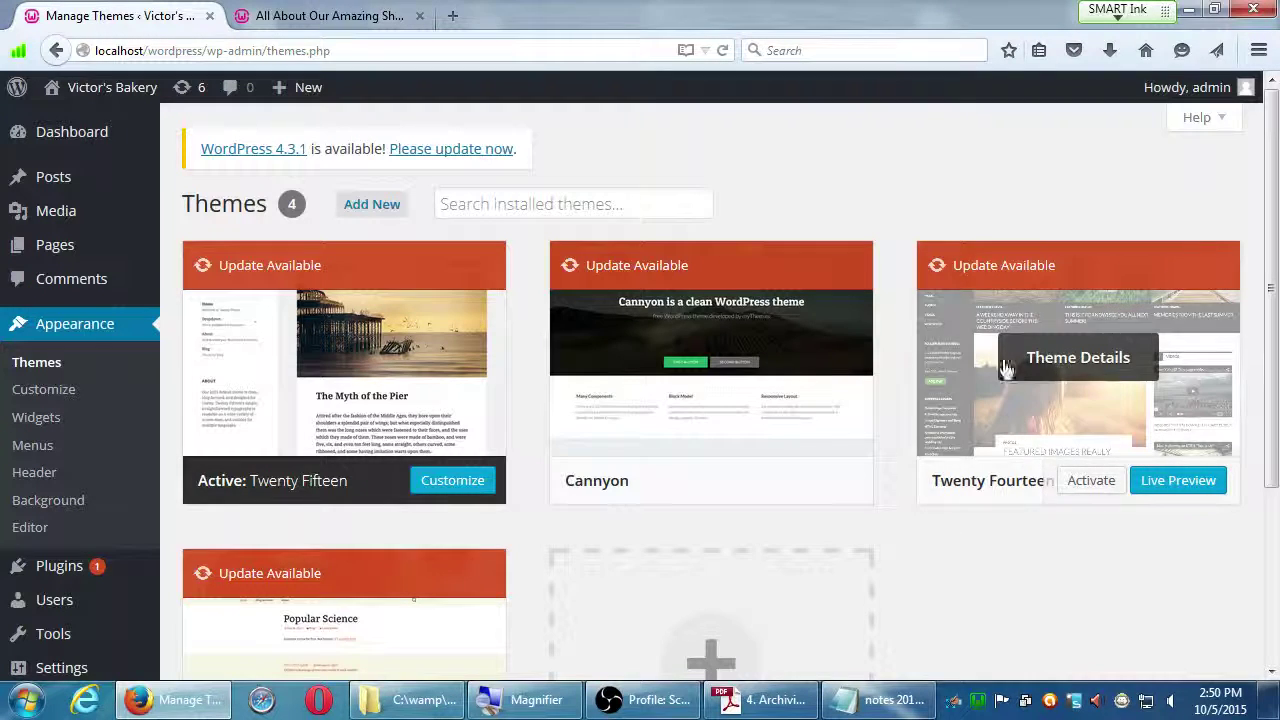
{"action": "left_click", "coordinate": [1070, 357]}
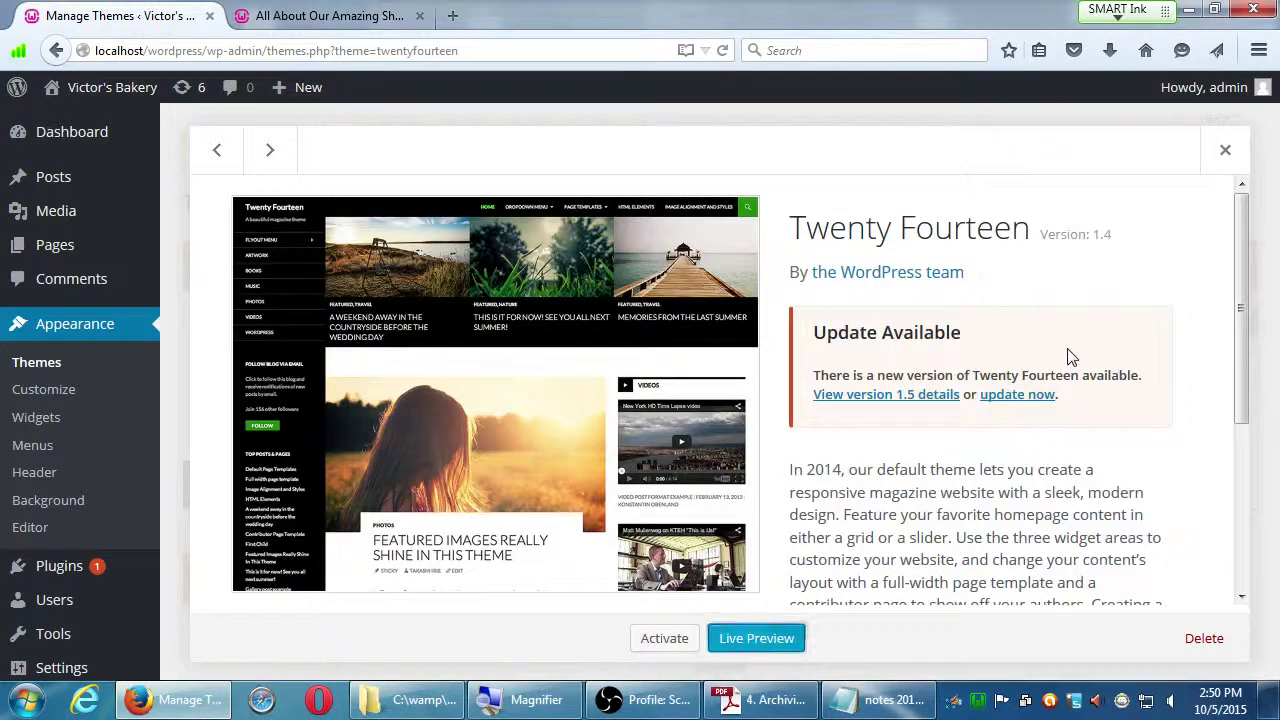
{"action": "left_click", "coordinate": [1205, 645]}
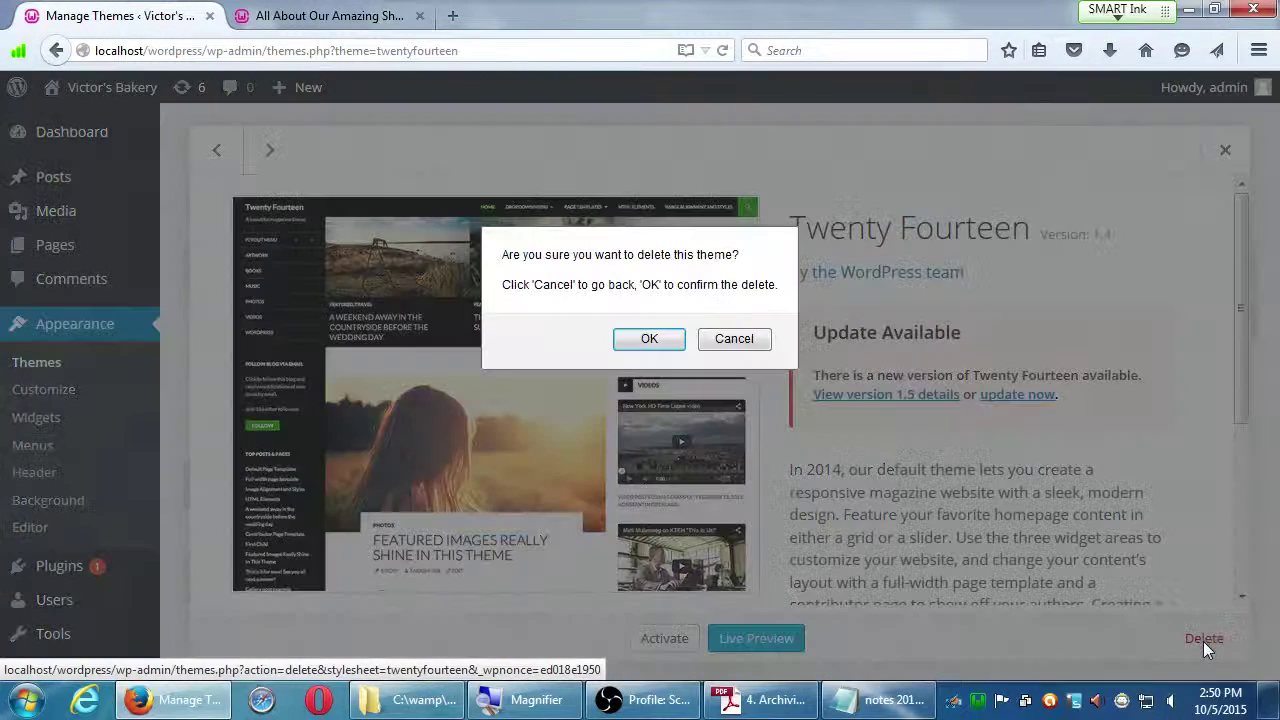
{"action": "left_click", "coordinate": [649, 341]}
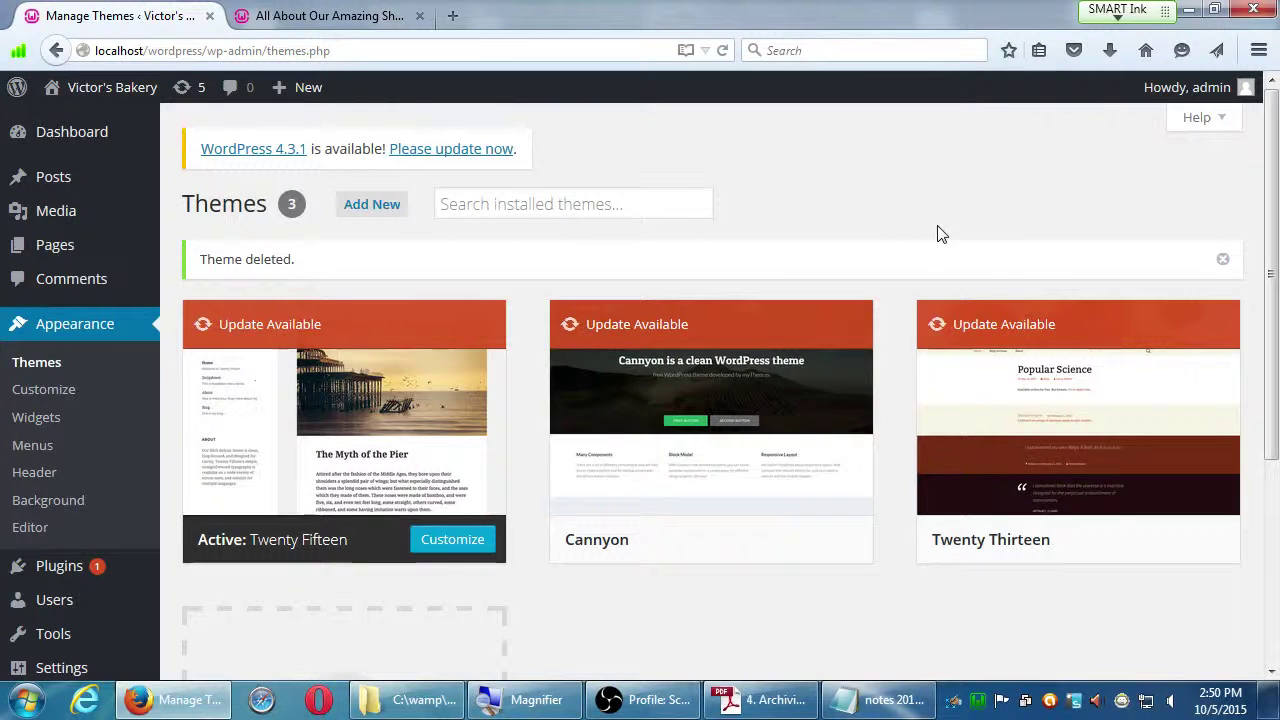
Step: Delete the unused Twenty Thirteen theme from its details view and confirm the deletion
{"action": "mouse_move", "coordinate": [1018, 403]}
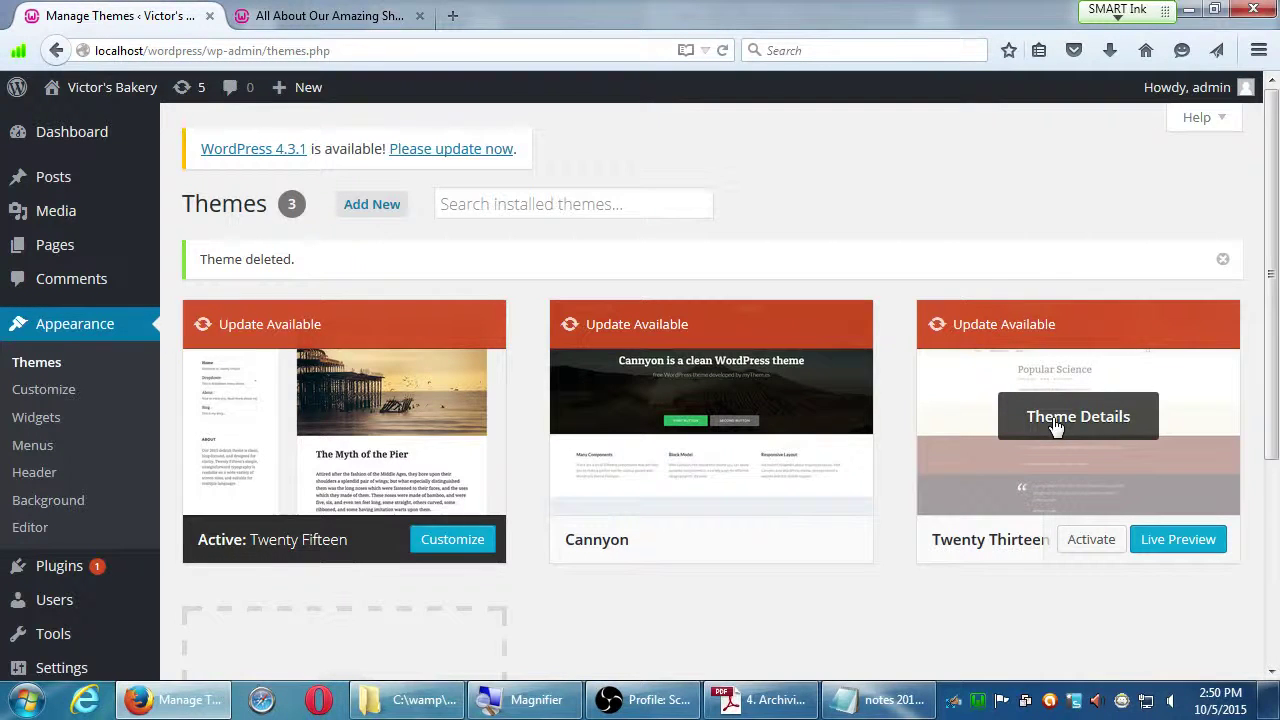
{"action": "left_click", "coordinate": [1055, 424]}
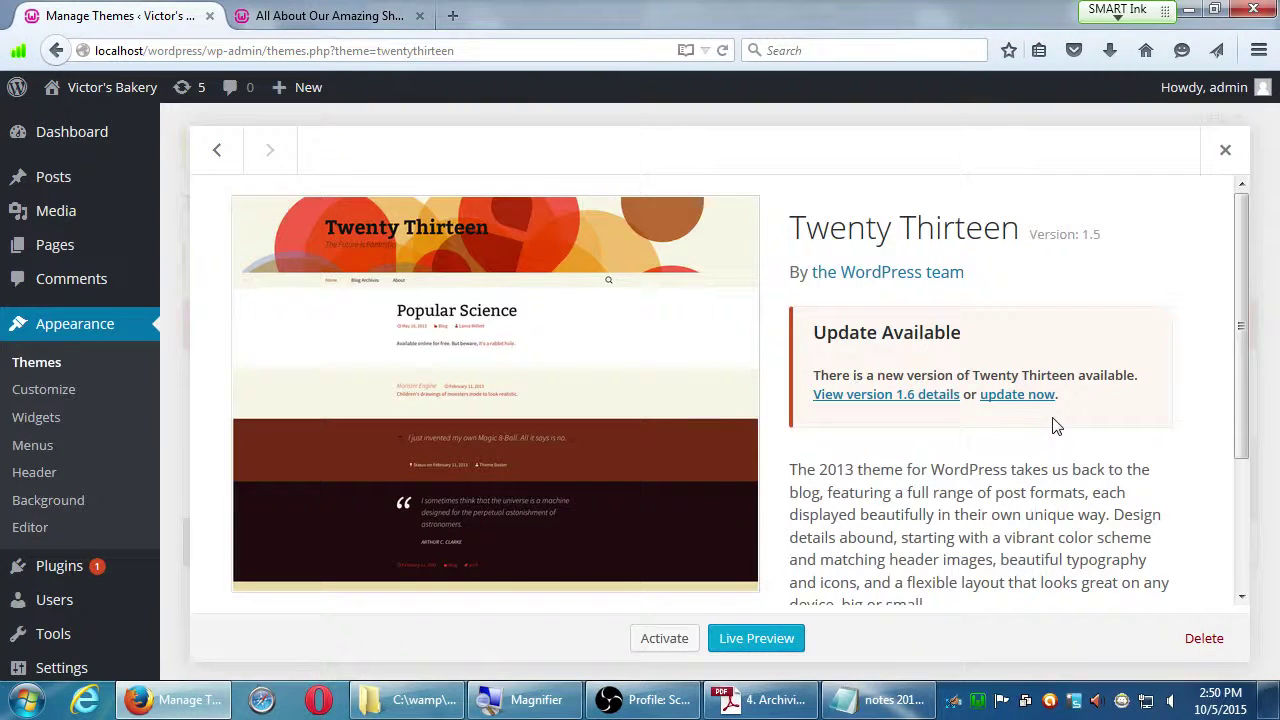
{"action": "left_click", "coordinate": [1200, 638]}
{"action": "left_click", "coordinate": [650, 340]}
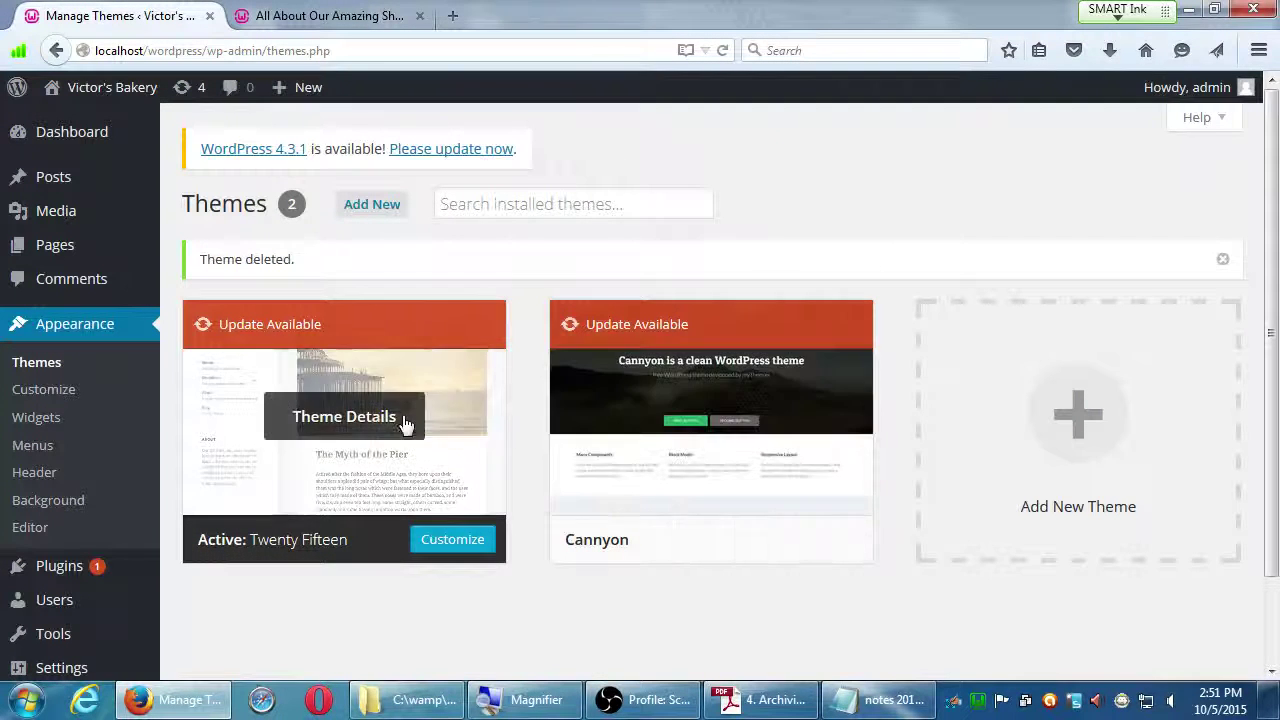
Step: Open the Cannyon theme's details and examine its description and update notice
{"action": "left_click", "coordinate": [707, 424]}
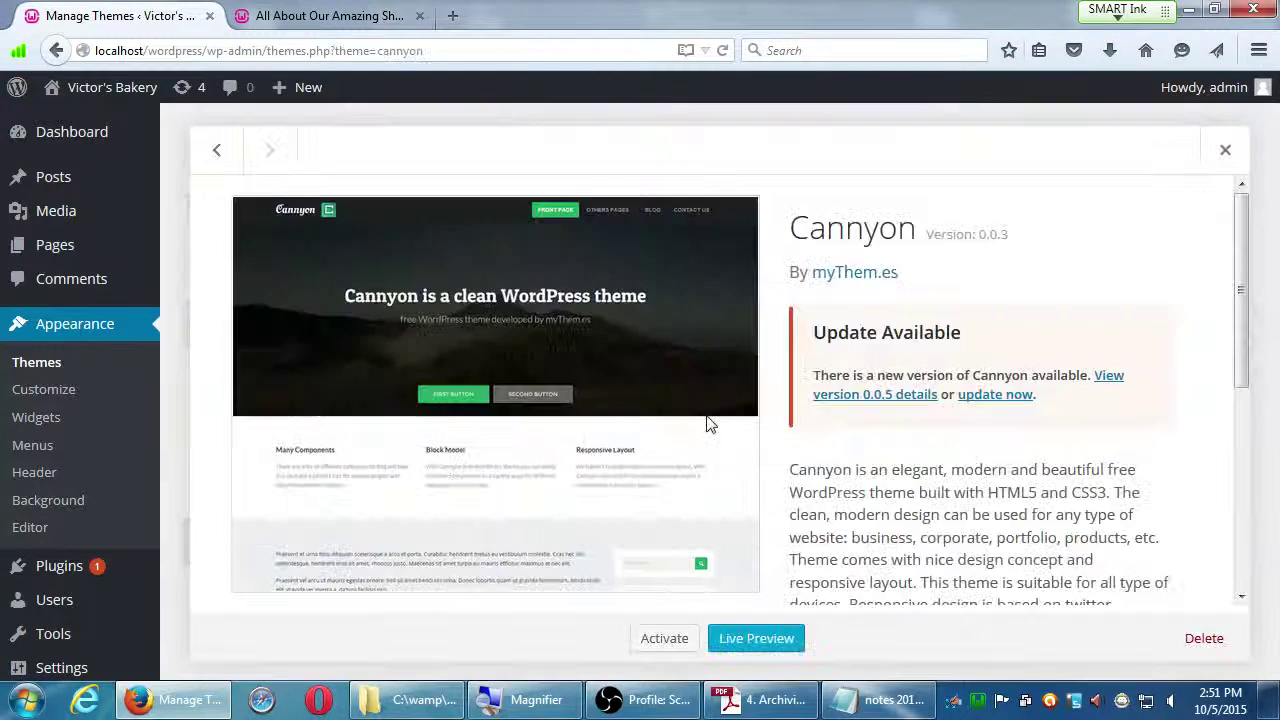
{"action": "scroll", "coordinate": [915, 518], "scroll_direction": "down", "scroll_amount": 1}
{"action": "left_click_drag", "start_coordinate": [893, 440], "coordinate": [1060, 575]}
{"action": "left_click", "coordinate": [1016, 488]}
{"action": "scroll", "coordinate": [1046, 508], "scroll_direction": "down", "scroll_amount": 3}
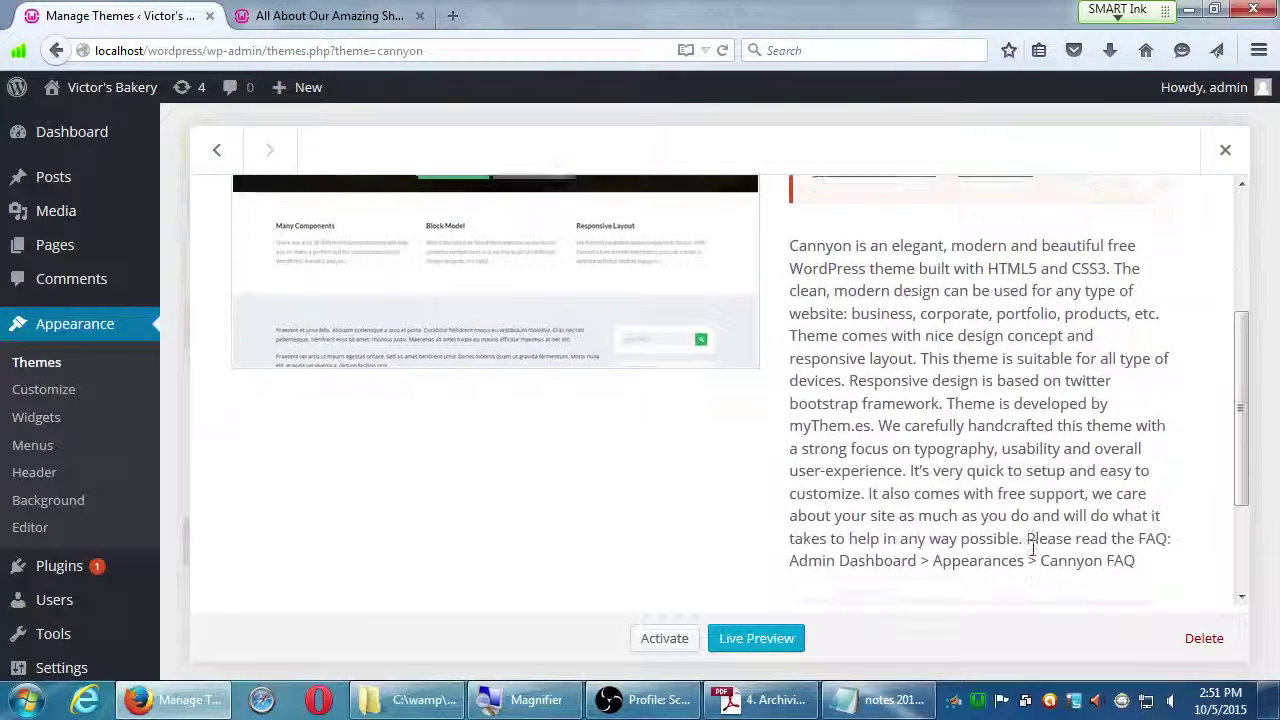
{"action": "scroll", "coordinate": [990, 540], "scroll_direction": "up", "scroll_amount": 4}
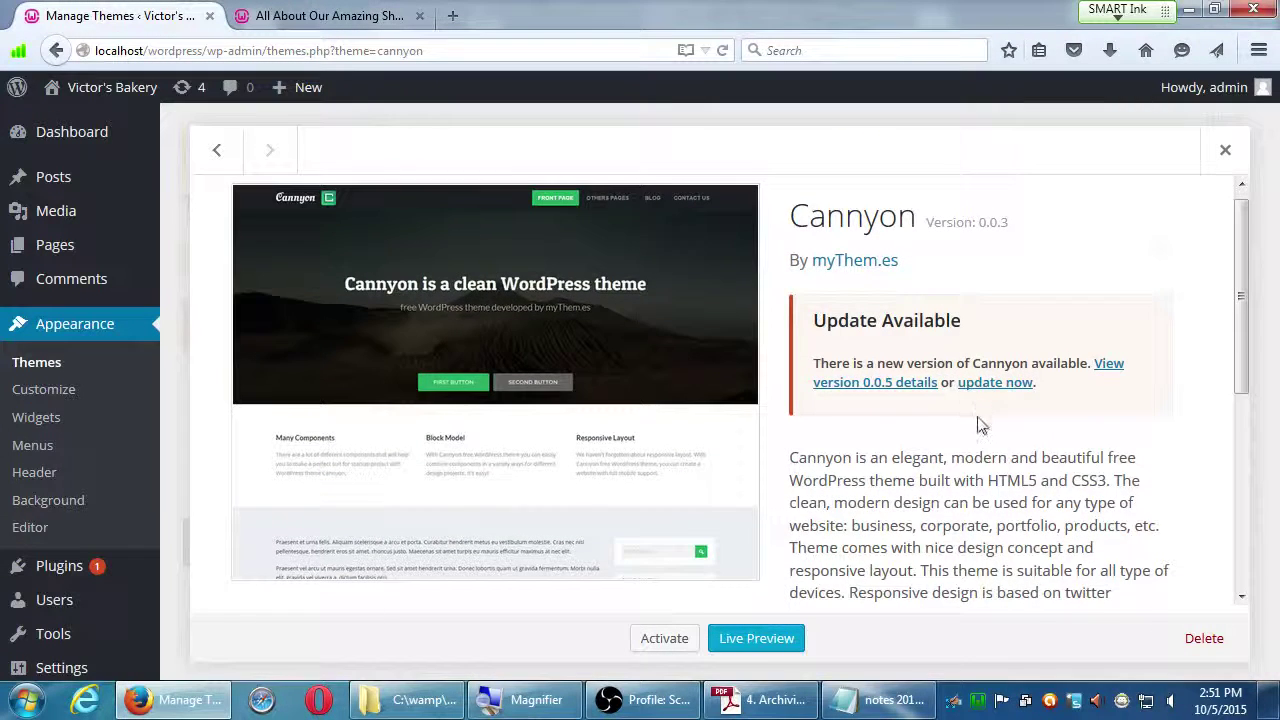
{"action": "scroll", "coordinate": [972, 412], "scroll_direction": "down", "scroll_amount": 2}
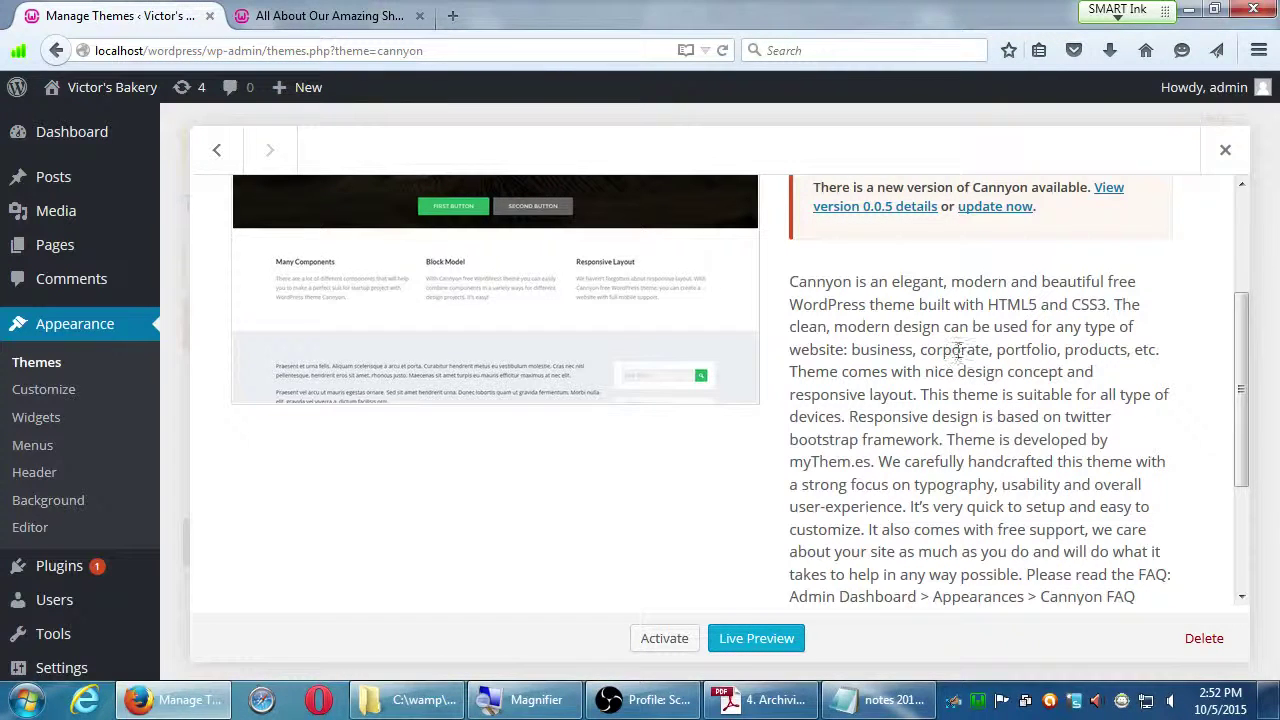
Step: Highlight the phrase "responsive layout" in the Cannyon description and return to the theme's update notice
{"action": "left_click", "coordinate": [1240, 228]}
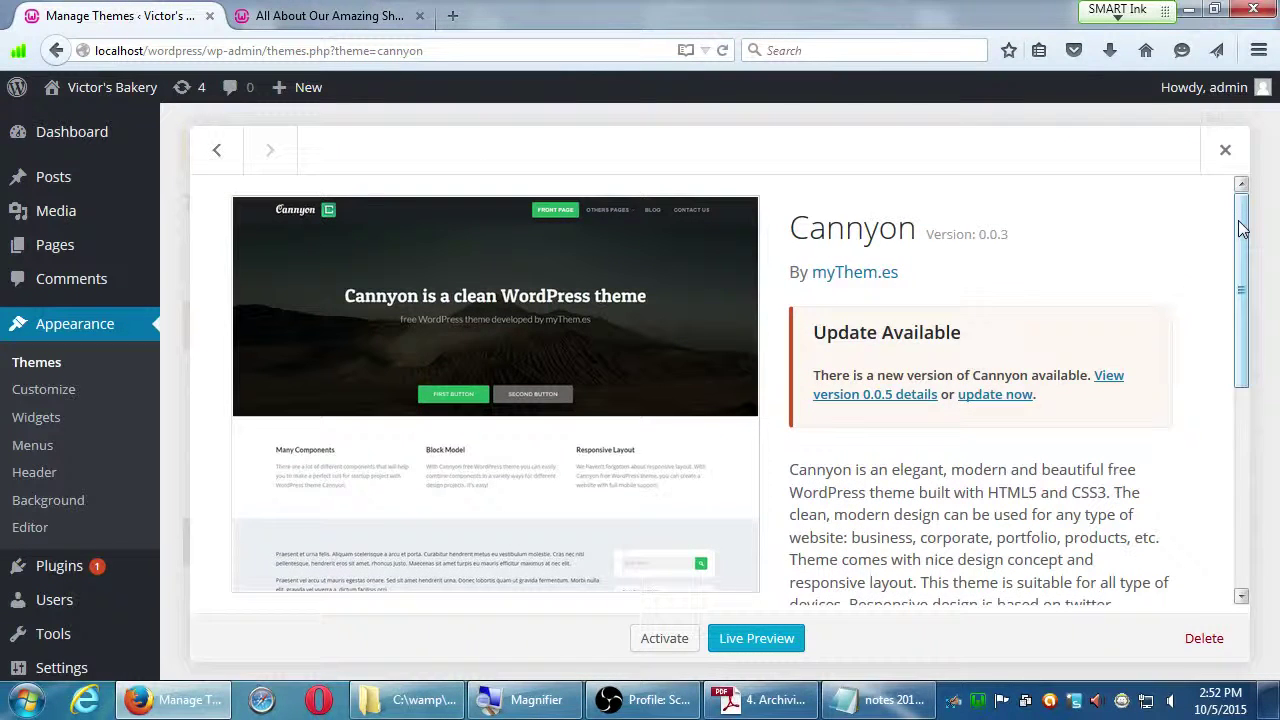
{"action": "left_click_drag", "start_coordinate": [1240, 228], "coordinate": [1247, 341]}
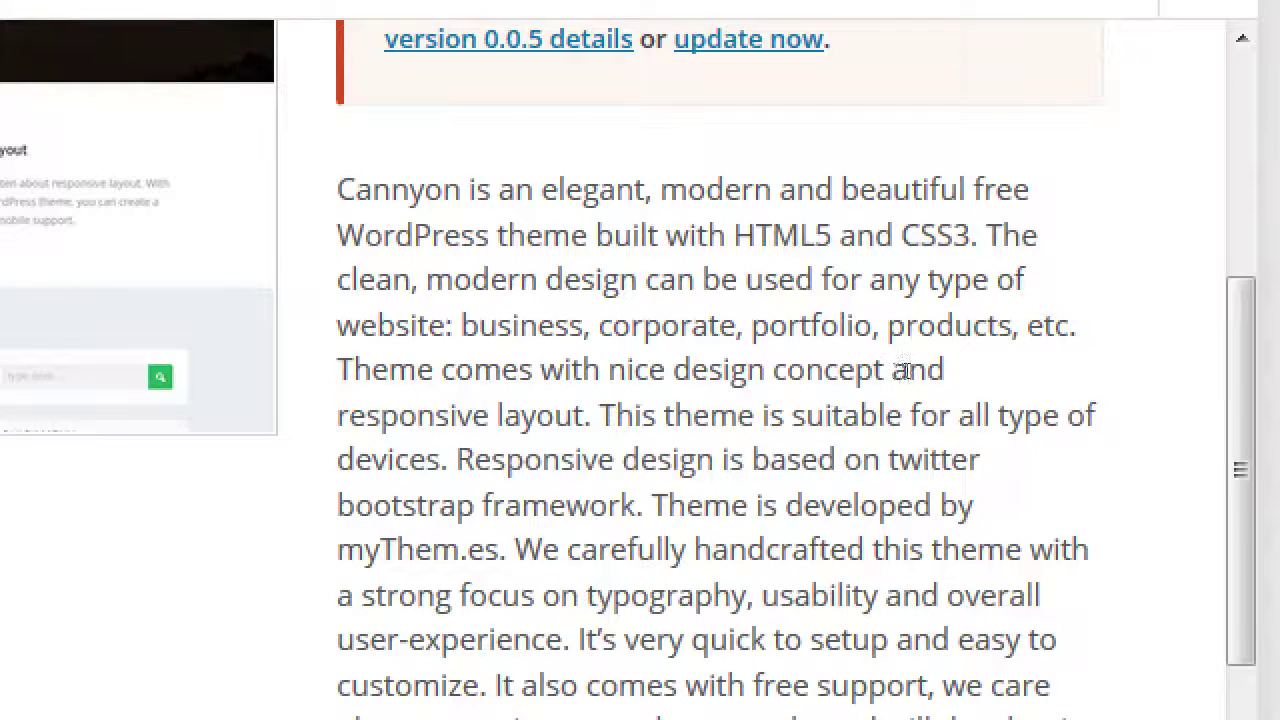
{"action": "left_click_drag", "start_coordinate": [586, 415], "coordinate": [337, 416]}
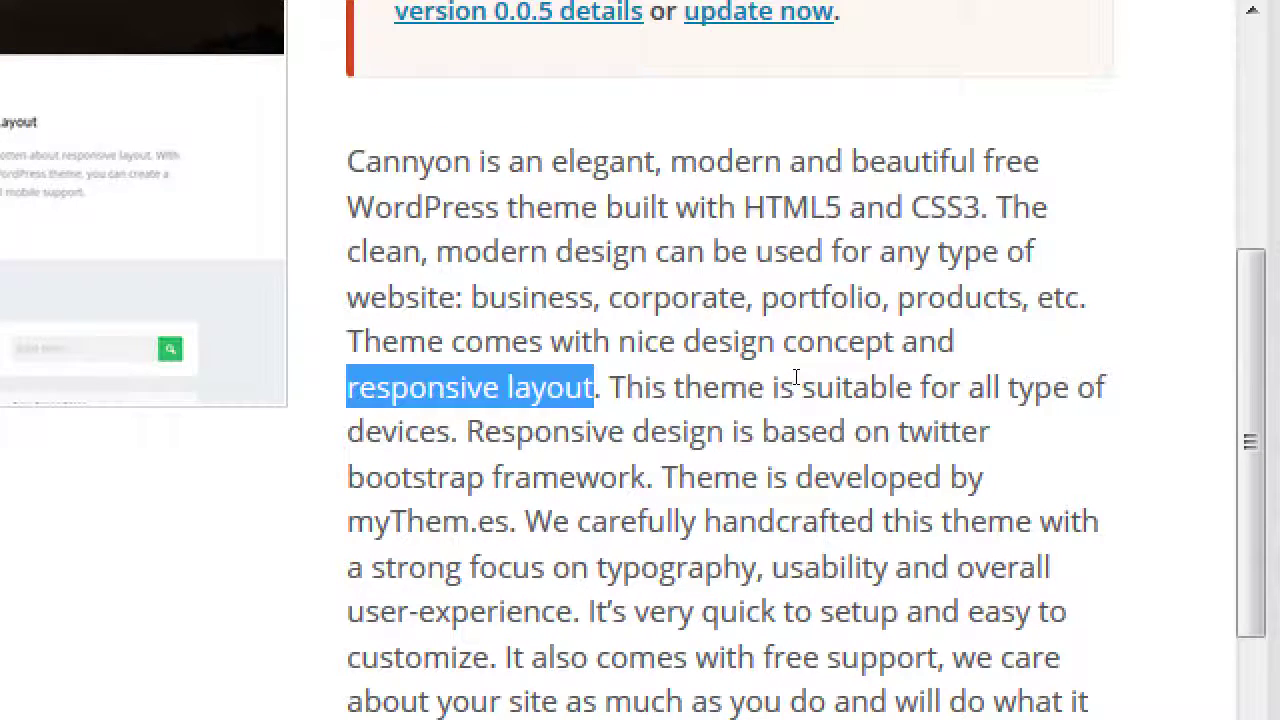
{"action": "key", "text": "super+minus"}
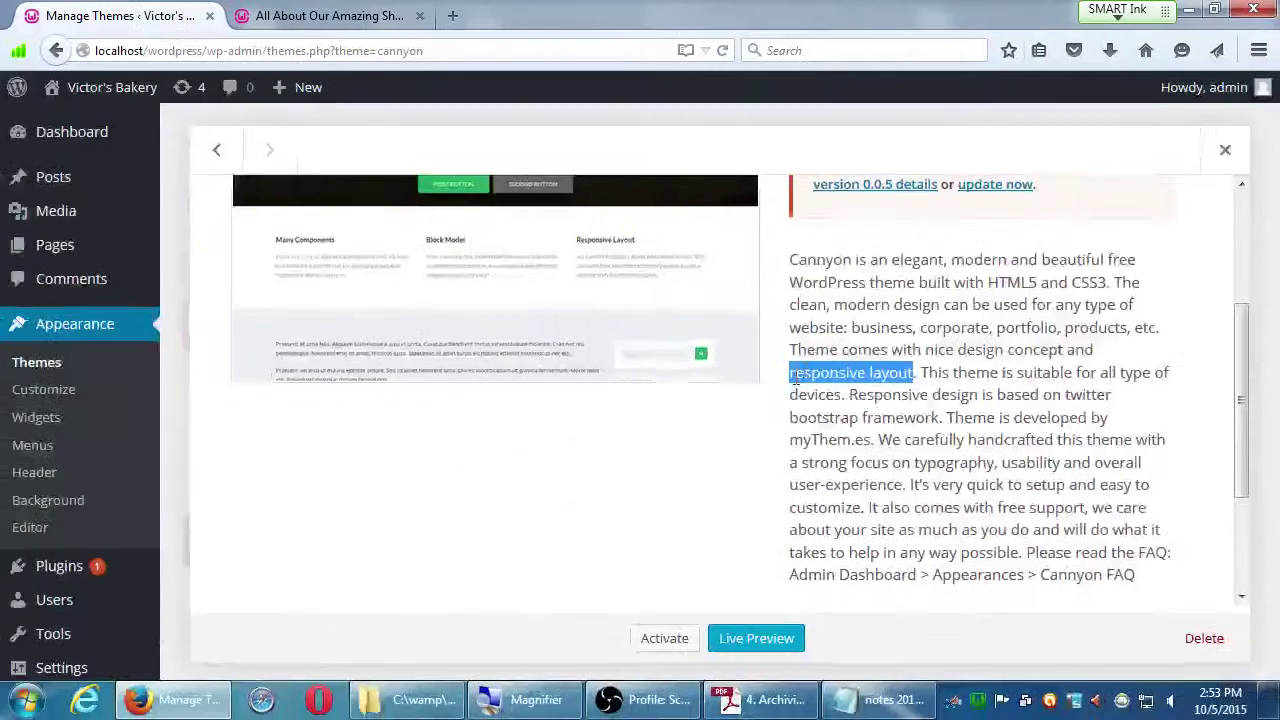
{"action": "scroll", "coordinate": [1133, 432], "scroll_direction": "up", "scroll_amount": 3}
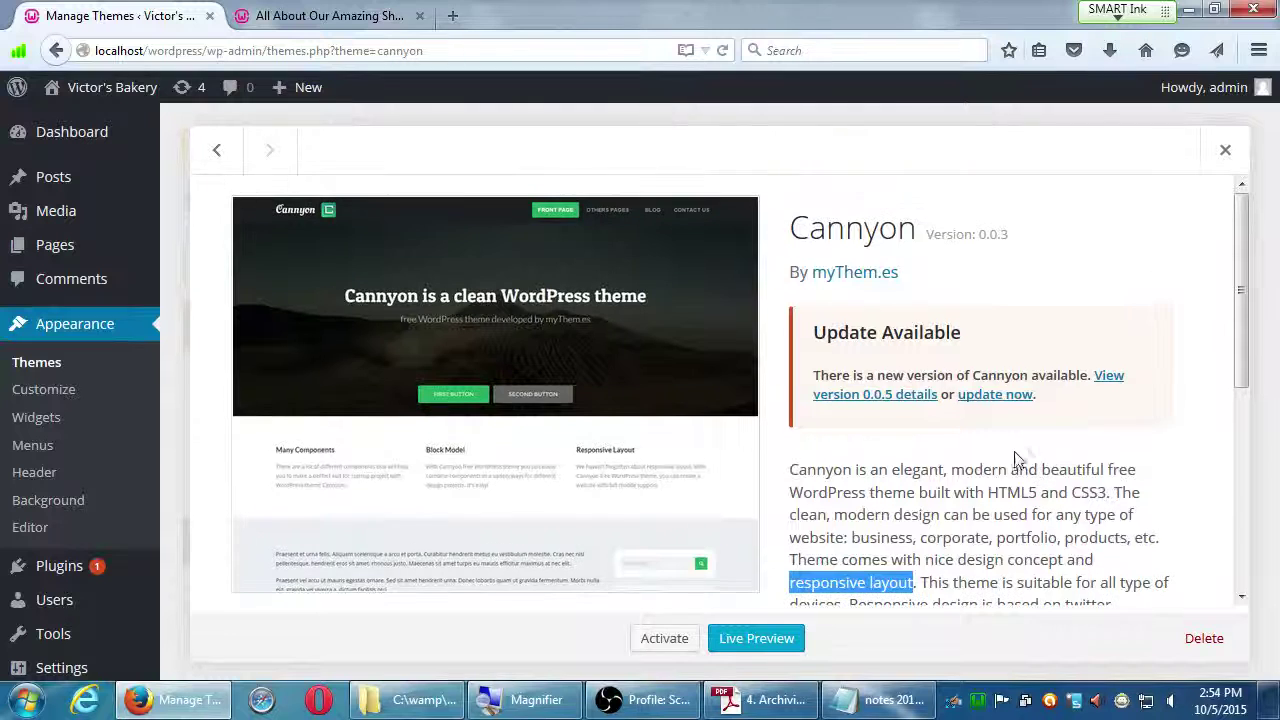
Step: Close the Cannyon theme details, open the WordPress Updates page and review the core, plugin and theme updates
{"action": "left_click", "coordinate": [1226, 151]}
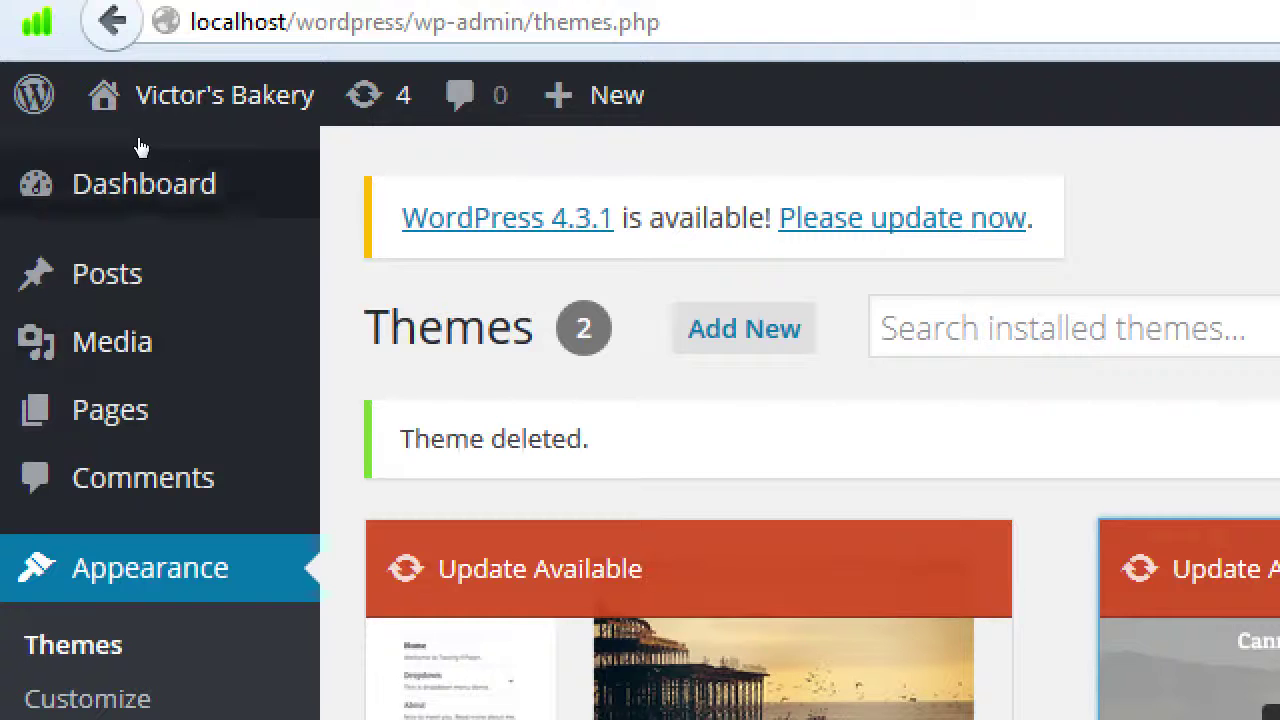
{"action": "mouse_move", "coordinate": [100, 137]}
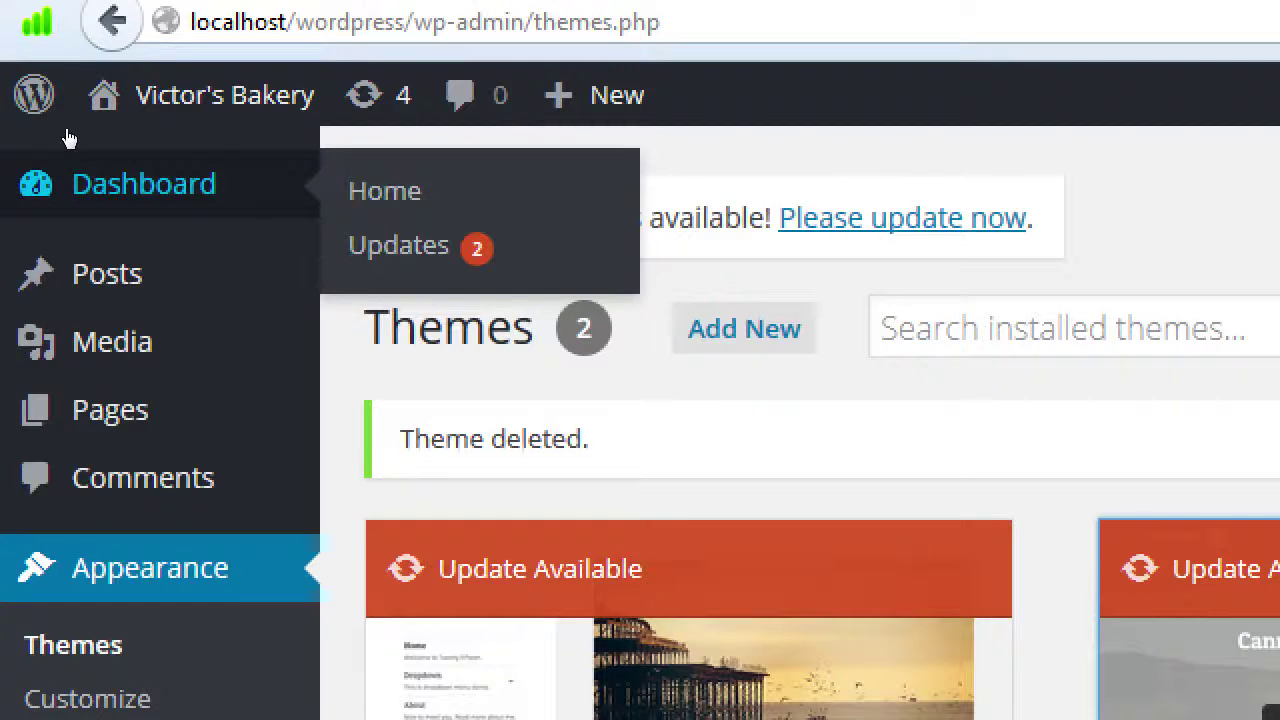
{"action": "key", "text": "Return"}
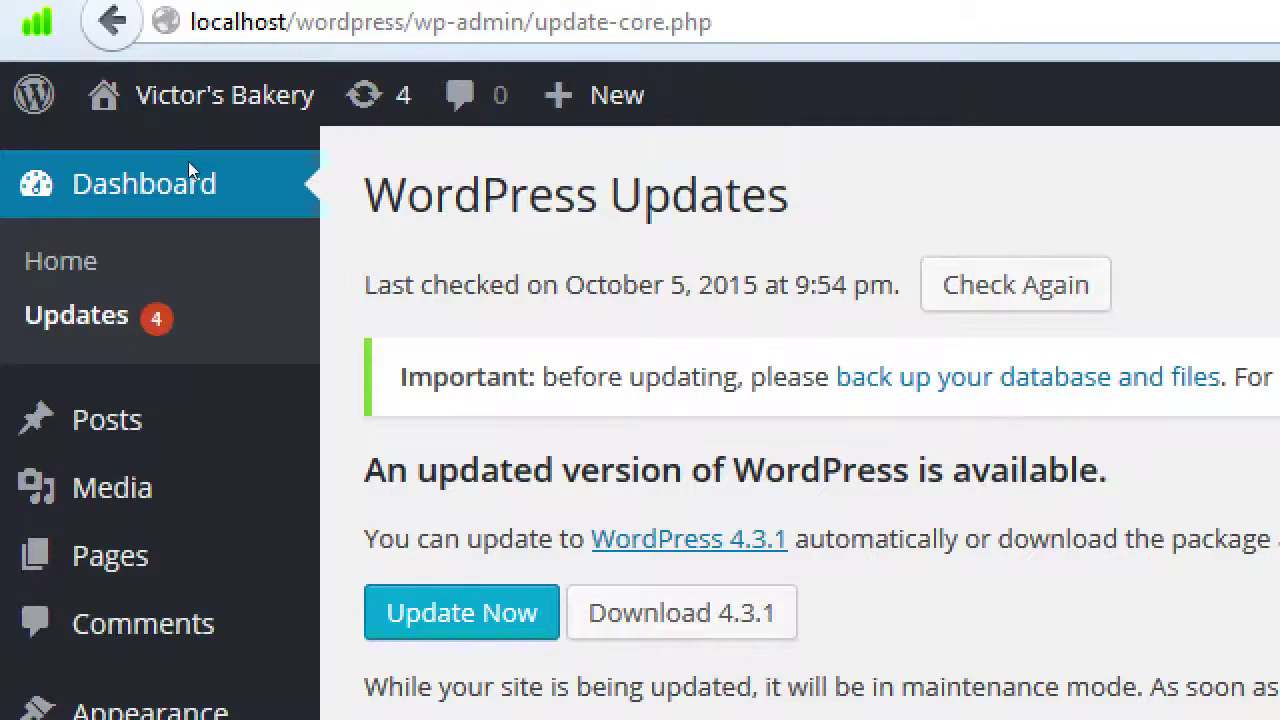
{"action": "scroll", "coordinate": [549, 248], "scroll_direction": "down", "scroll_amount": 5}
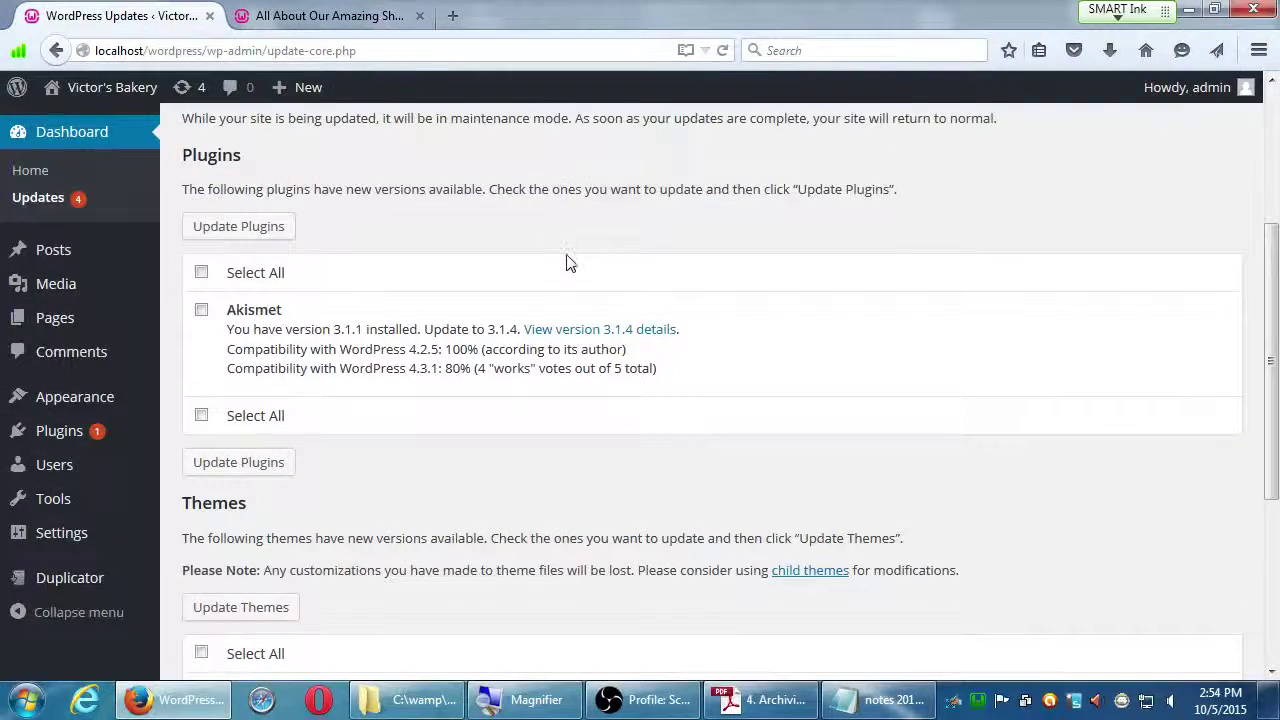
{"action": "scroll", "coordinate": [566, 262], "scroll_direction": "up", "scroll_amount": 5}
{"action": "scroll", "coordinate": [567, 260], "scroll_direction": "down", "scroll_amount": 4}
{"action": "scroll", "coordinate": [570, 256], "scroll_direction": "down", "scroll_amount": 4}
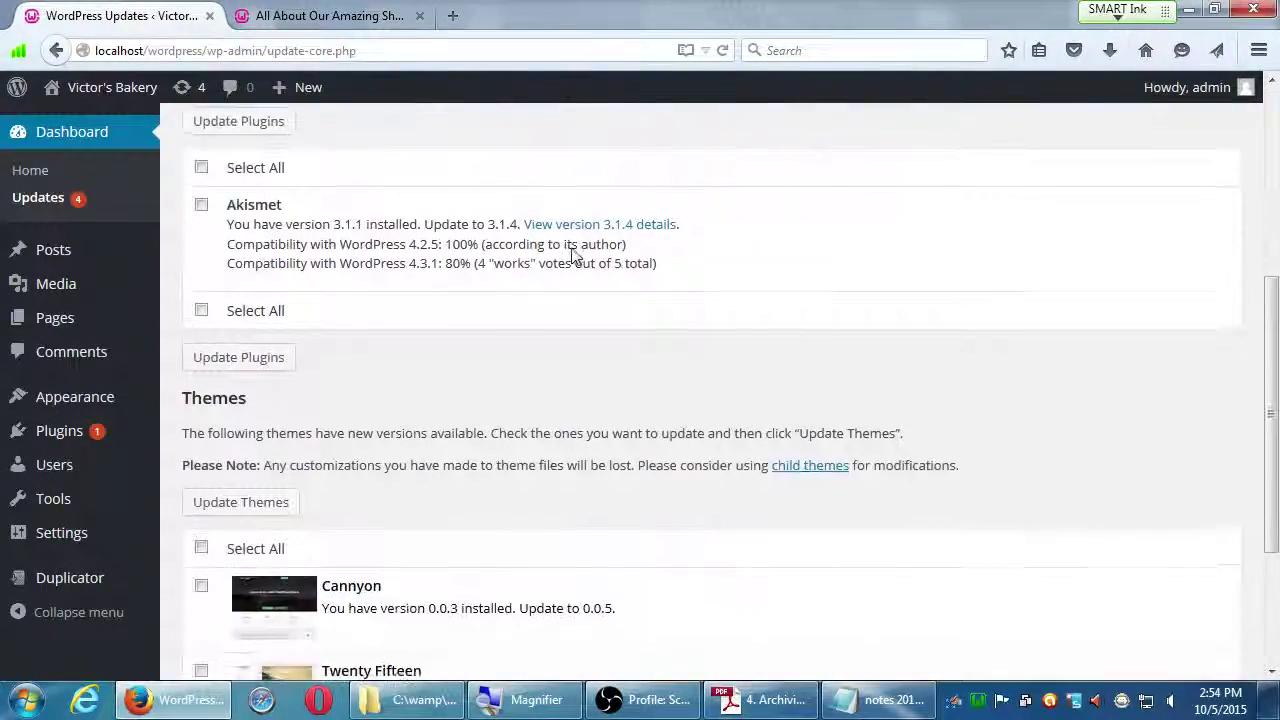
{"action": "scroll", "coordinate": [574, 252], "scroll_direction": "up", "scroll_amount": 4}
{"action": "scroll", "coordinate": [574, 252], "scroll_direction": "up", "scroll_amount": 2}
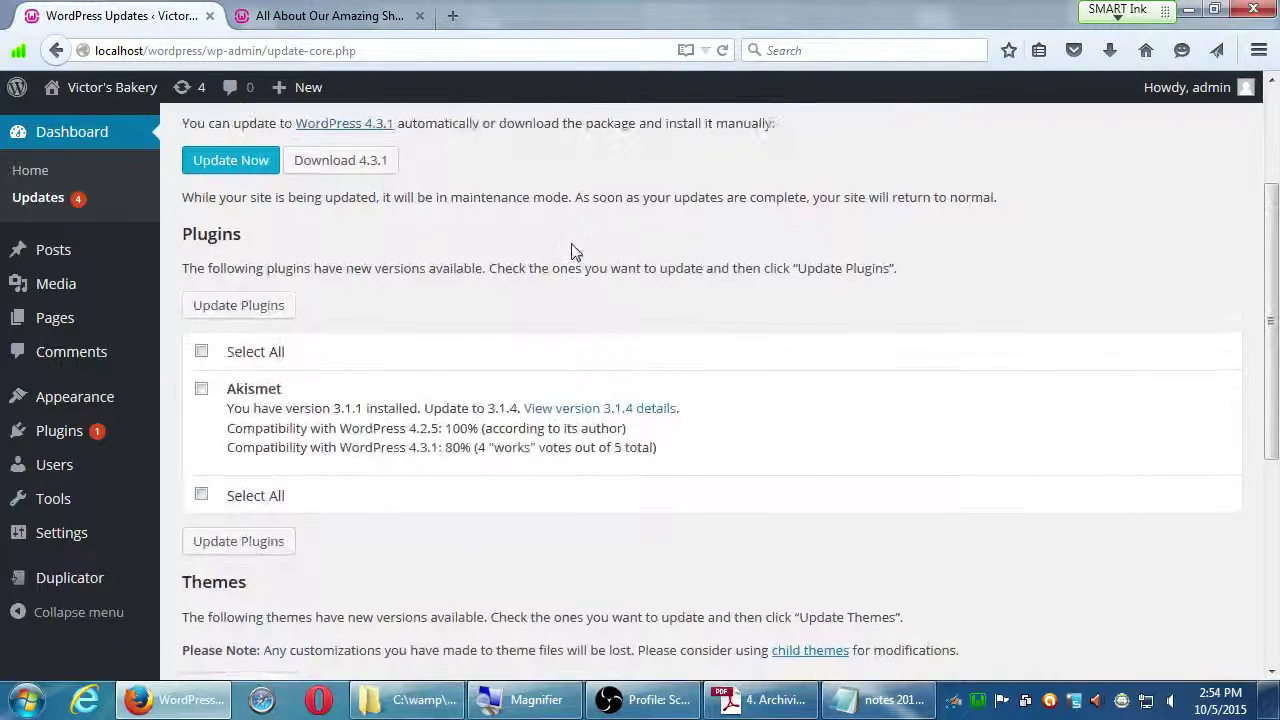
Step: Place the browser beside Notepad and add an indented line "Update your Active plugins" beneath "Update plugins" in the Order list
{"action": "key", "text": "super+Left"}
{"action": "key", "text": "super+plus"}
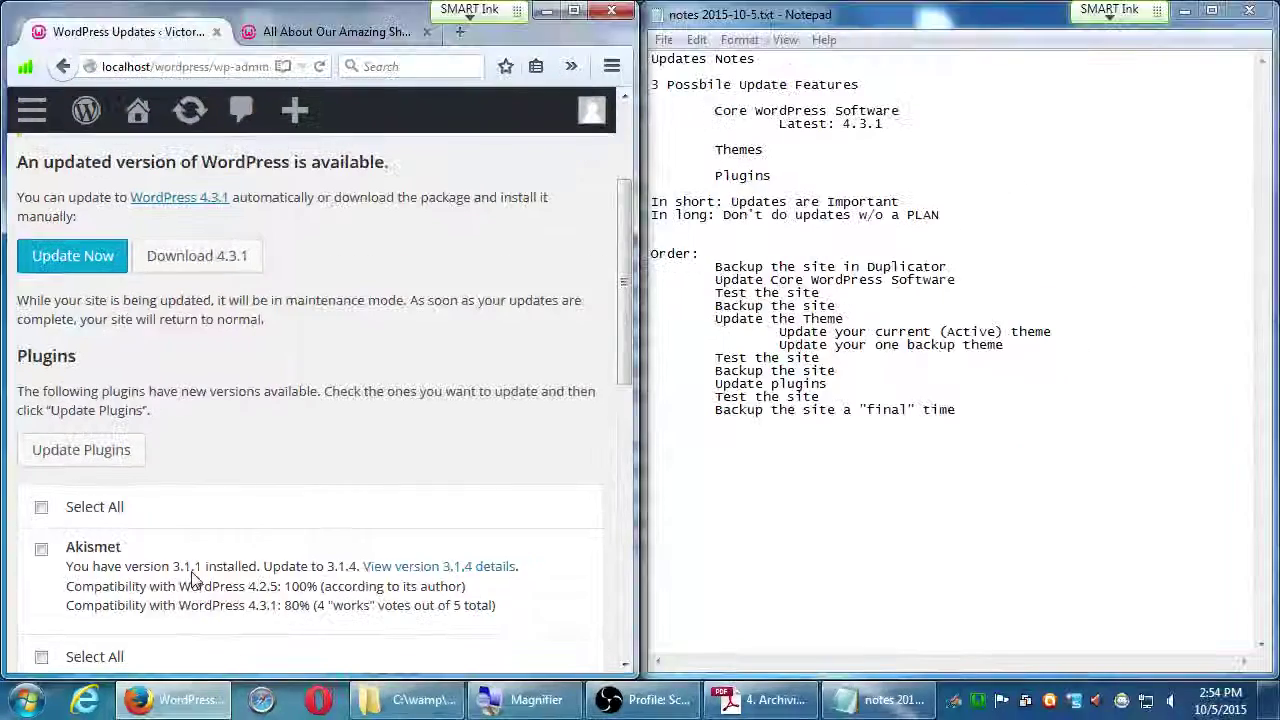
{"action": "scroll", "coordinate": [366, 450], "scroll_direction": "down", "scroll_amount": 3}
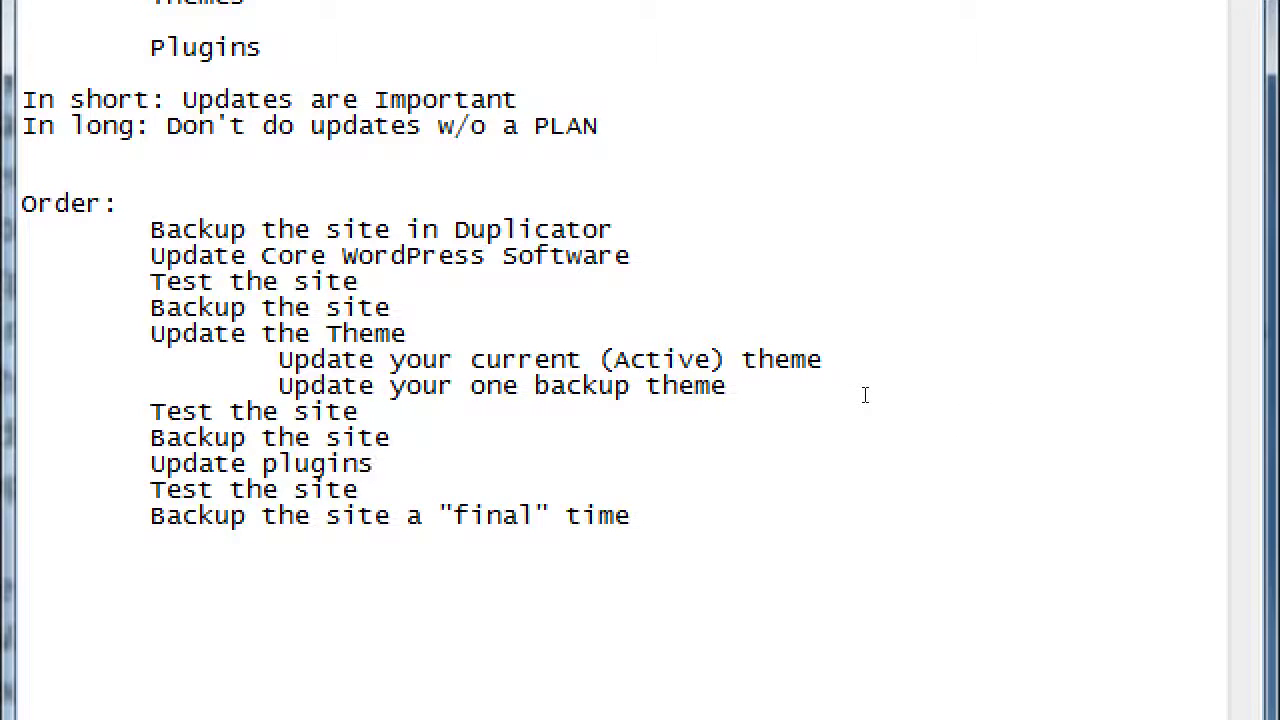
{"action": "key", "text": "Return"}
{"action": "key", "text": "Tab"}
{"action": "type", "text": "Update "}
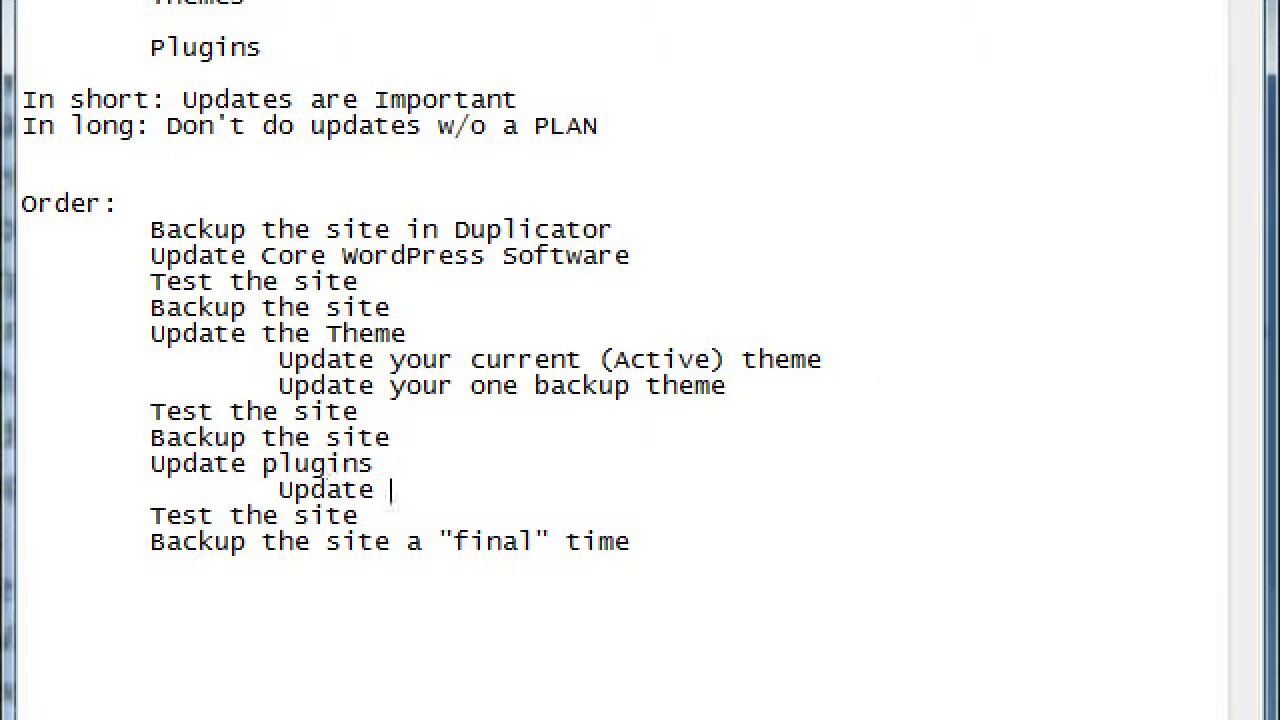
{"action": "type", "text": "your Ac"}
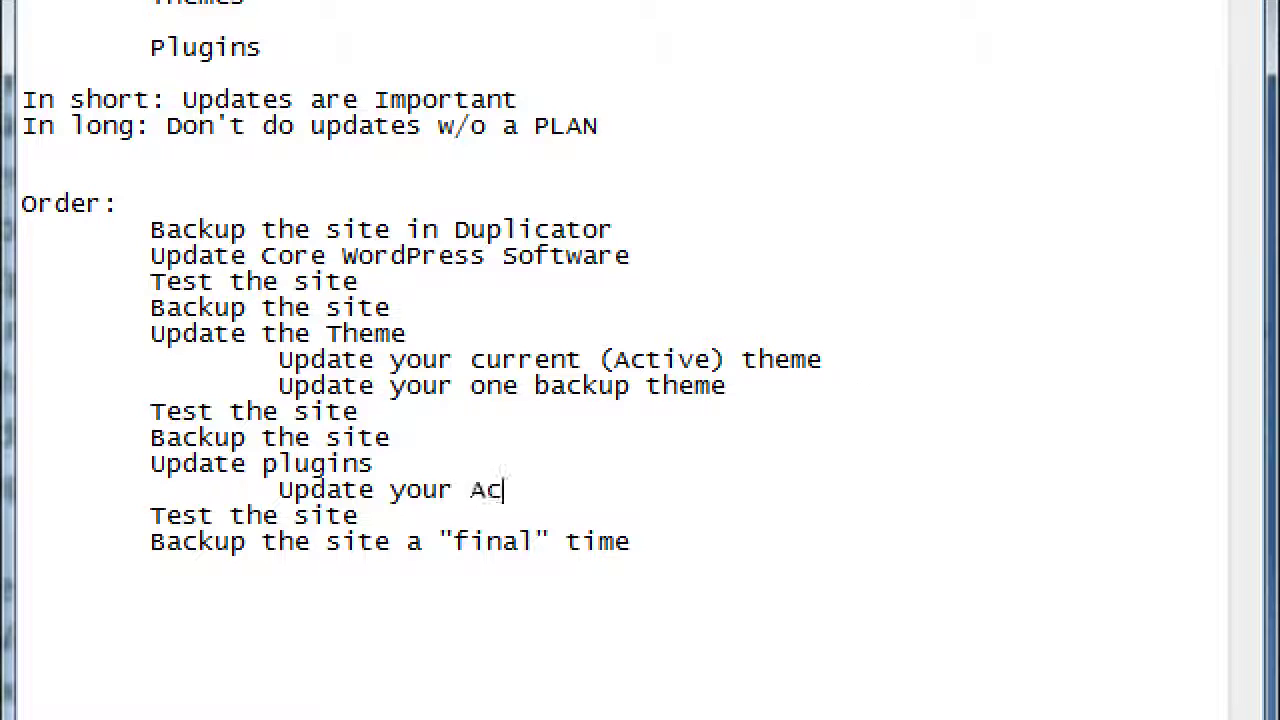
{"action": "type", "text": "tive plugins"}
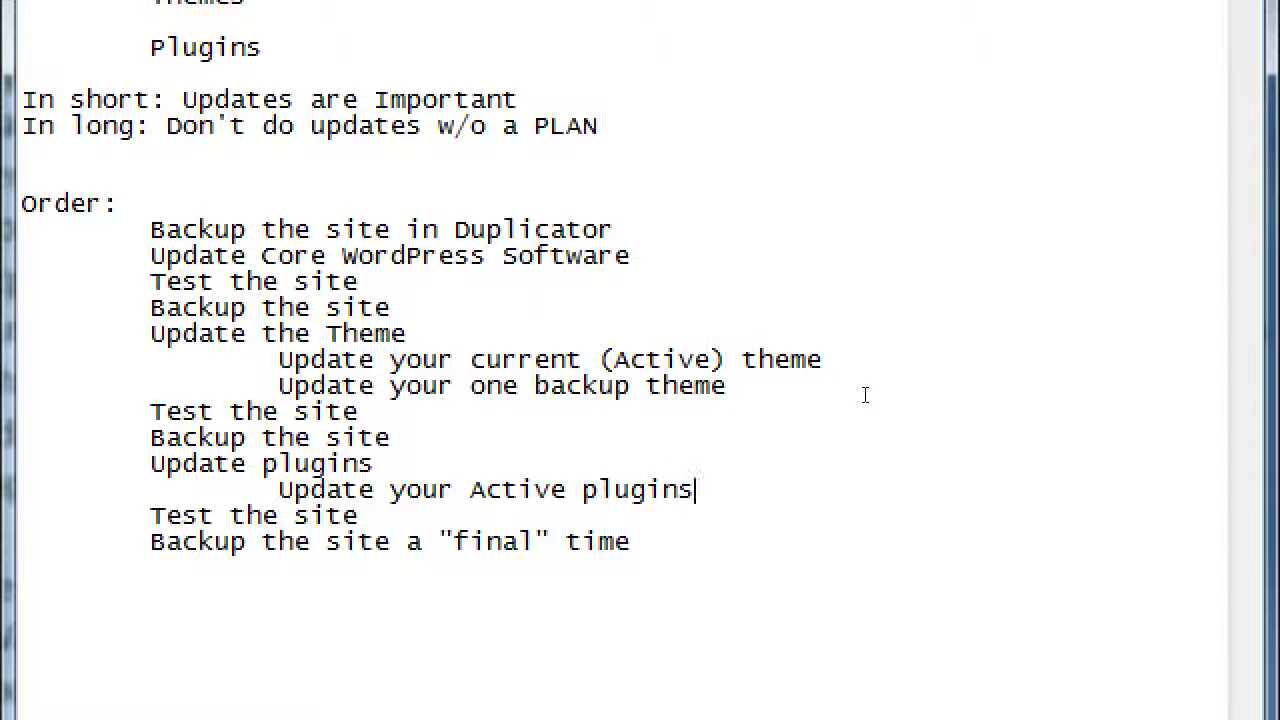
{"action": "key", "text": "super+minus"}
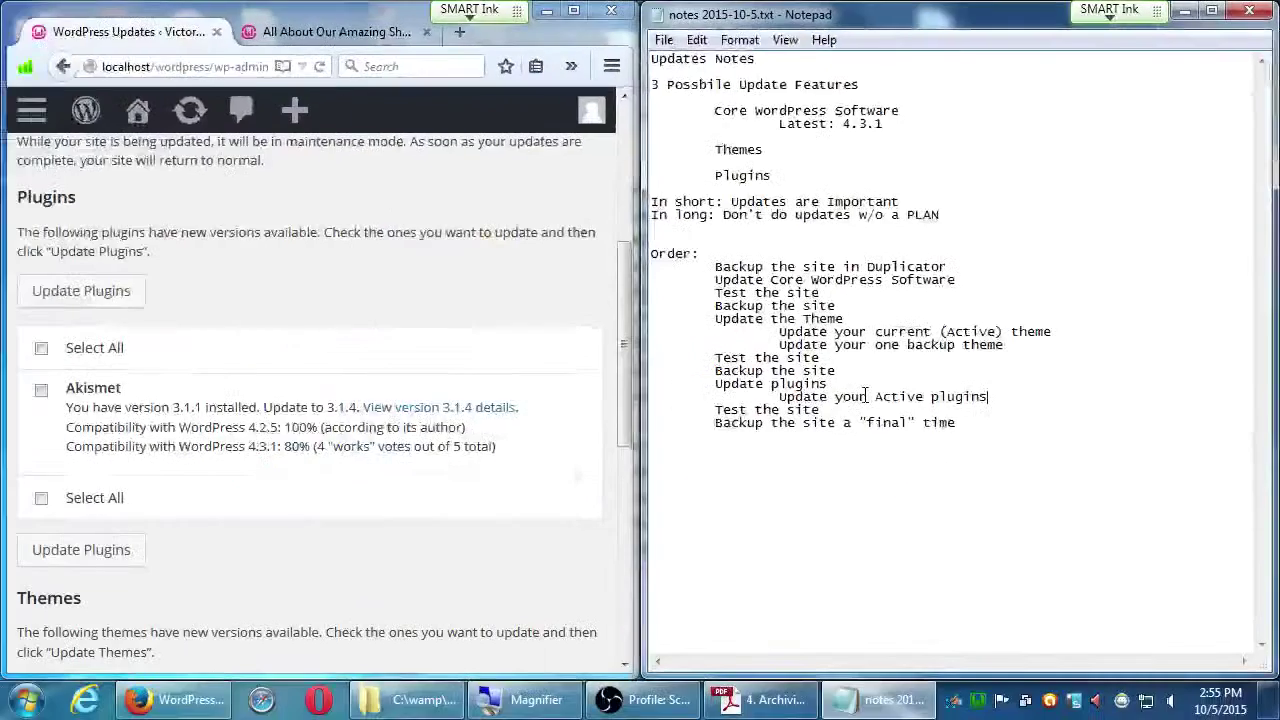
Step: Return to the browser at full size, look over the available updates and open the list of installed plugins
{"action": "left_click", "coordinate": [574, 11]}
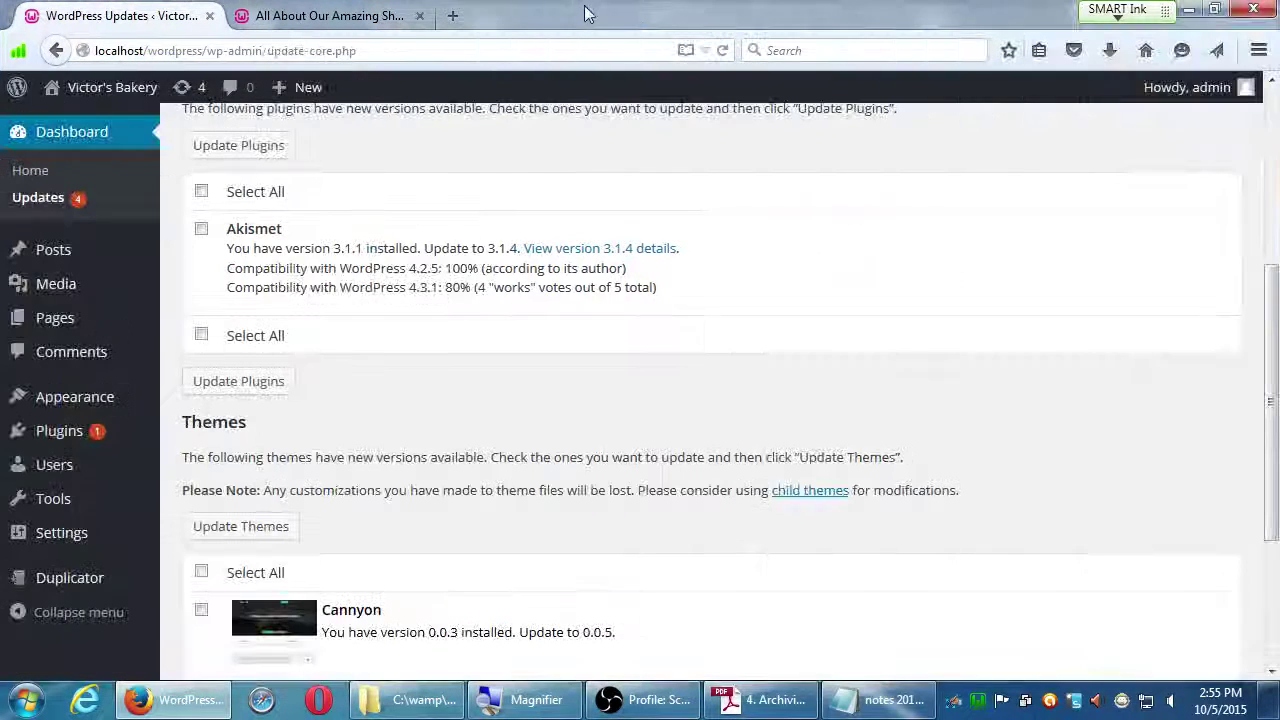
{"action": "scroll", "coordinate": [740, 220], "scroll_direction": "up", "scroll_amount": 5}
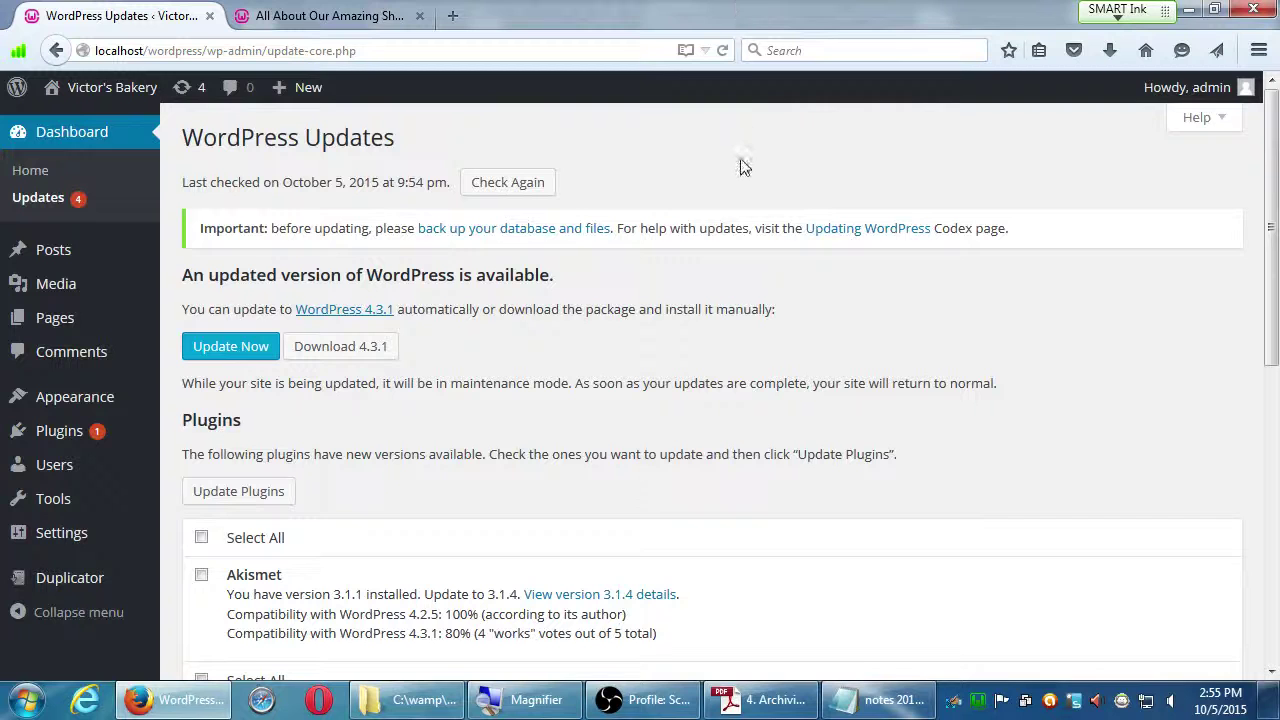
{"action": "scroll", "coordinate": [786, 280], "scroll_direction": "down", "scroll_amount": 2}
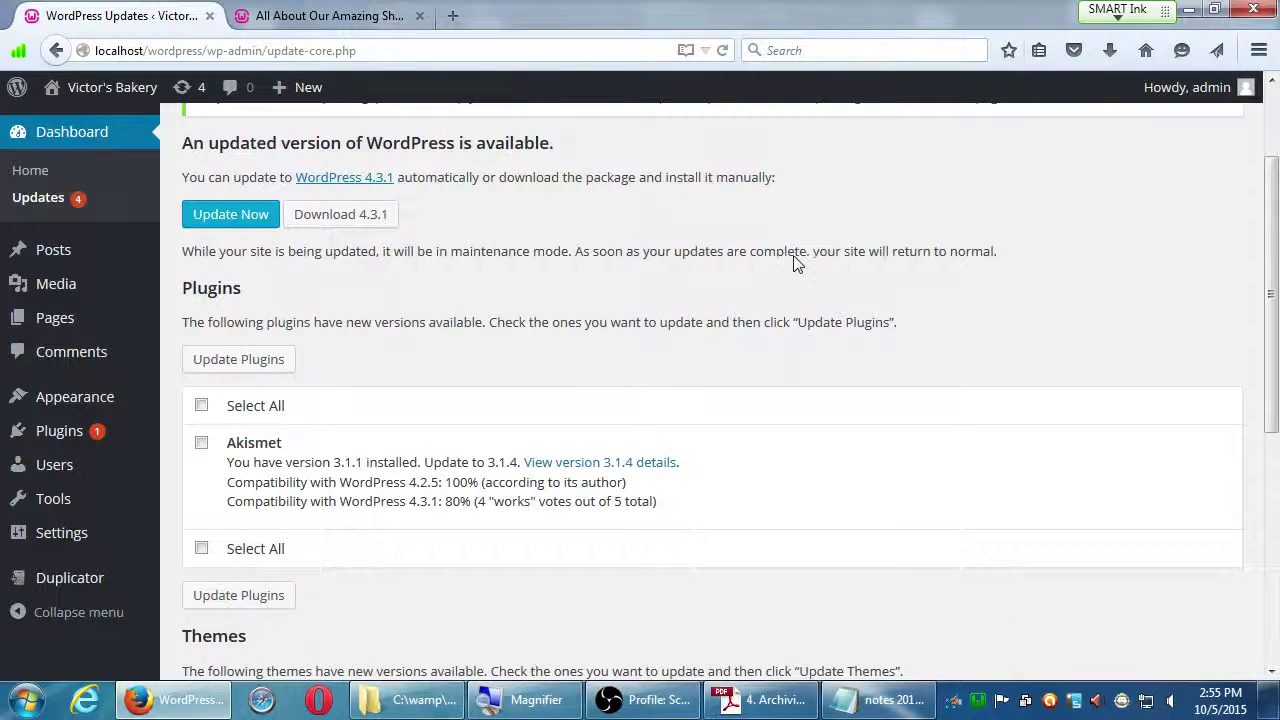
{"action": "mouse_move", "coordinate": [72, 435]}
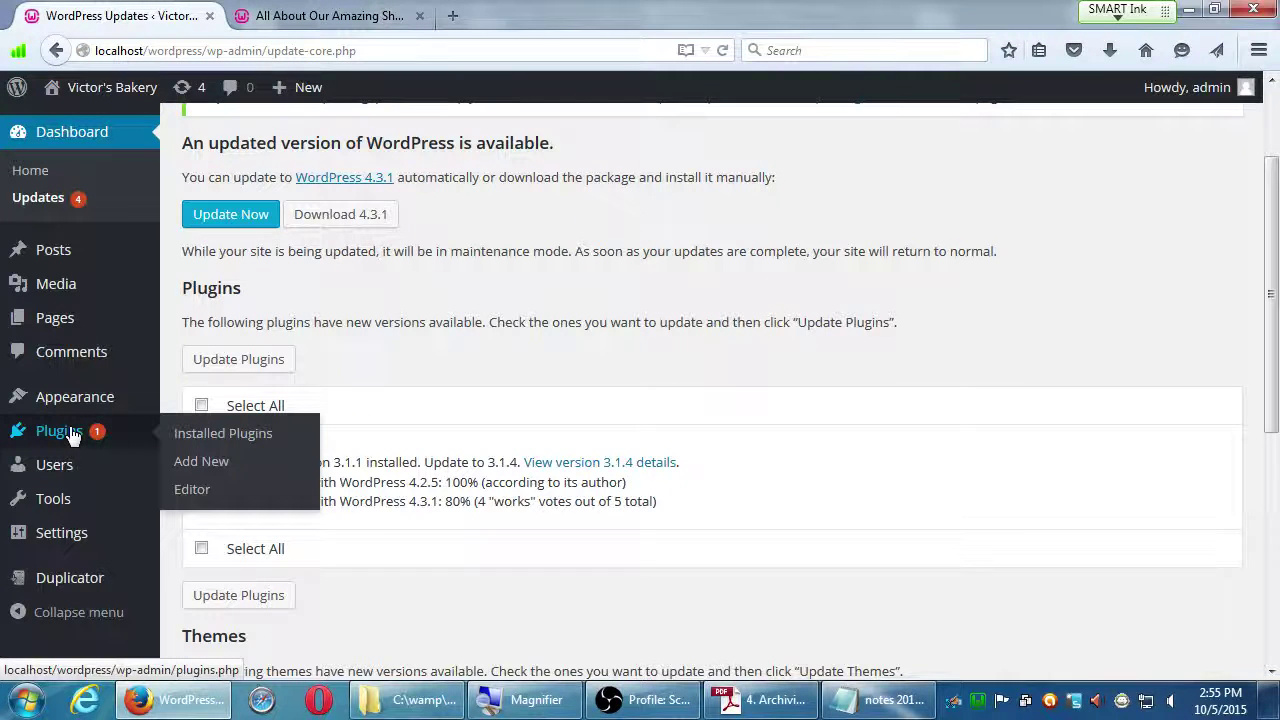
{"action": "left_click", "coordinate": [182, 438]}
{"action": "scroll", "coordinate": [640, 443], "scroll_direction": "down", "scroll_amount": 1}
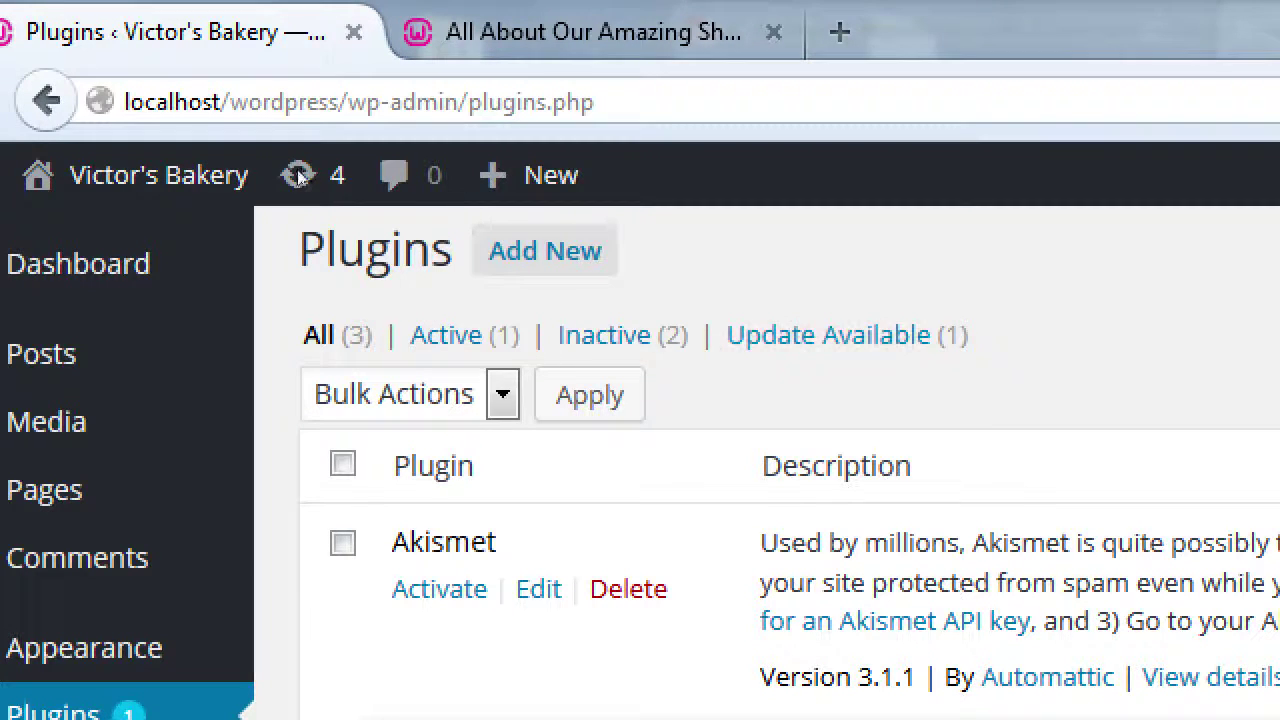
Step: Filter the plugin list to show only active plugins, and switch it back to all plugins
{"action": "key", "text": "Return"}
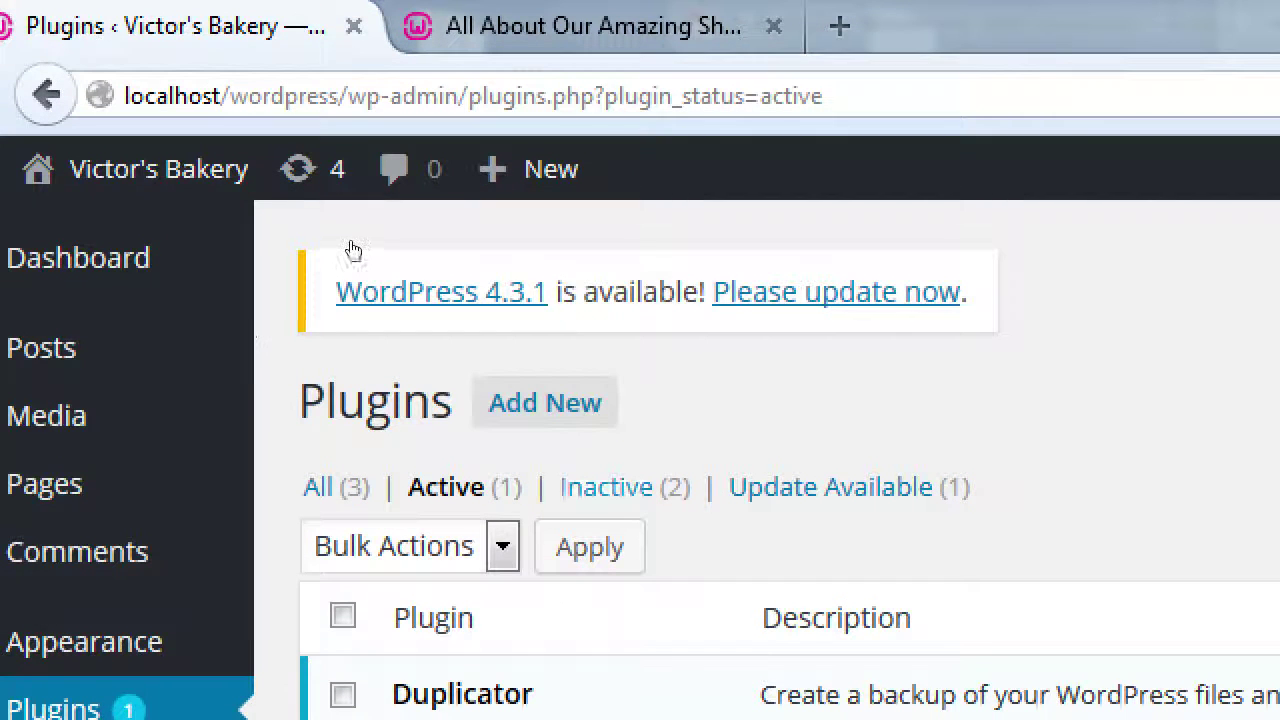
{"action": "key", "text": "shift+Tab"}
{"action": "key", "text": "Return"}
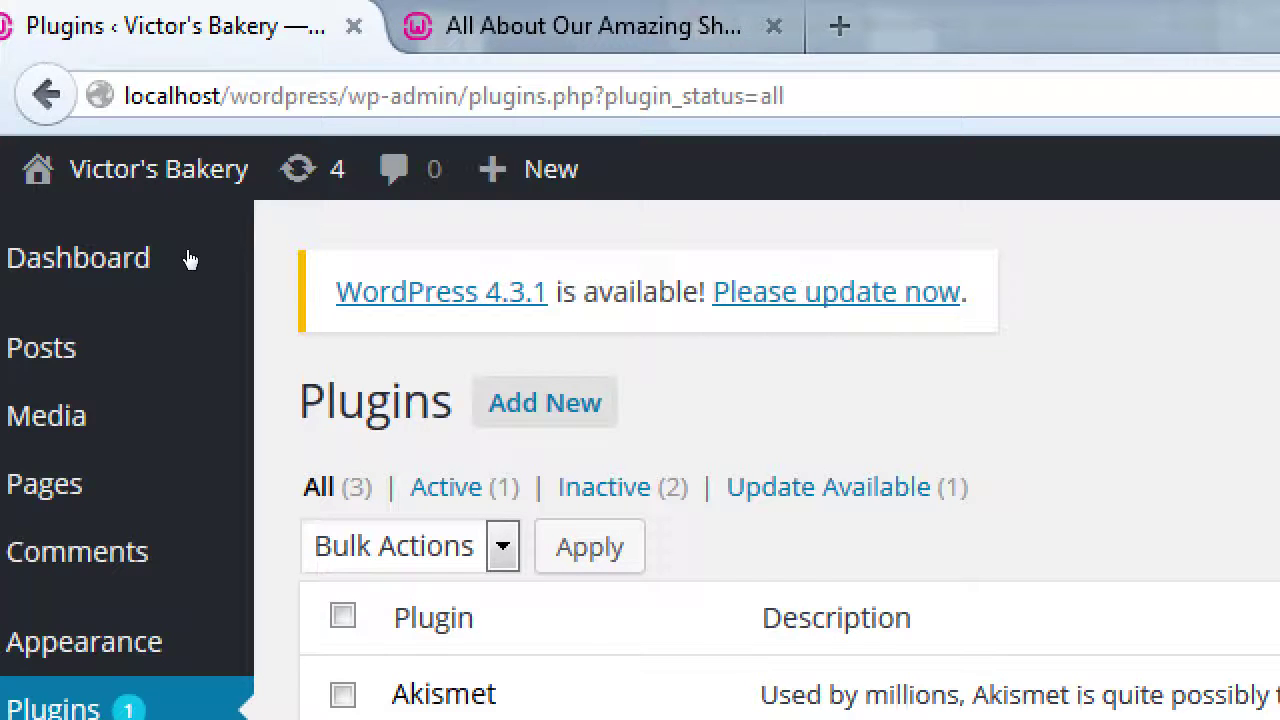
Step: Delete the inactive Hello Dolly plugin and confirm removing its files
{"action": "scroll", "coordinate": [512, 452], "scroll_direction": "down", "scroll_amount": 3}
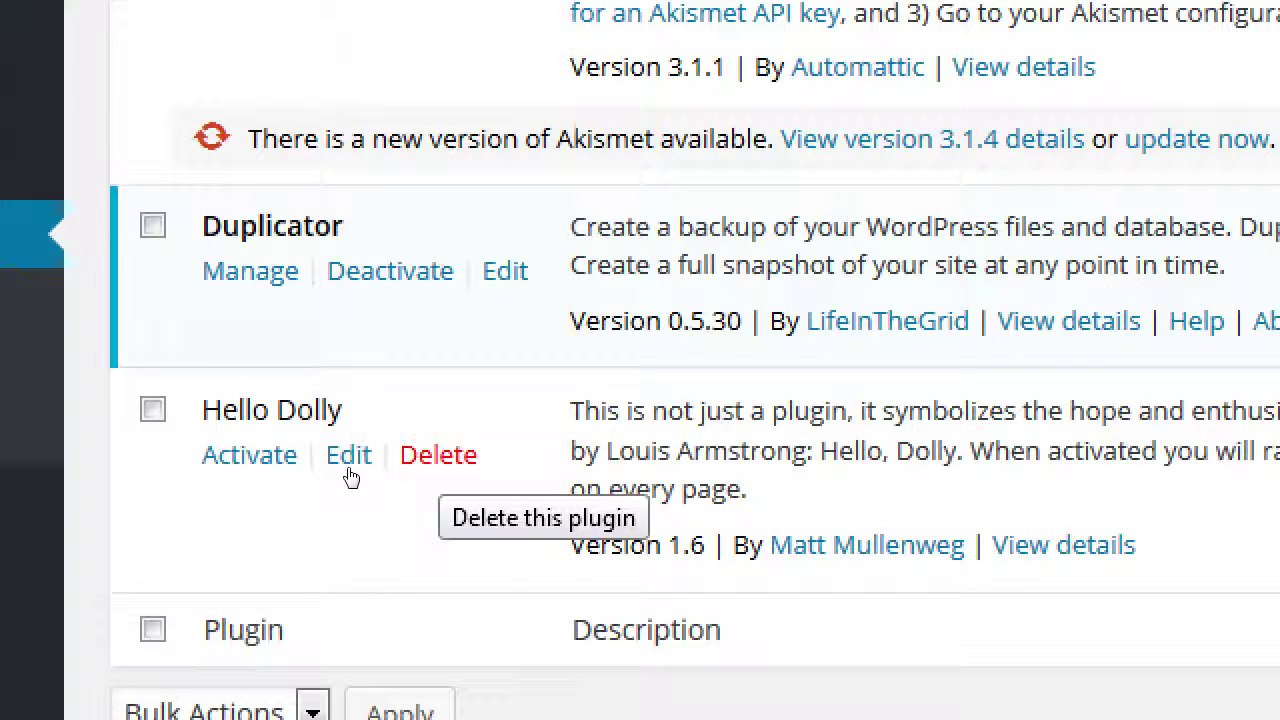
{"action": "left_click", "coordinate": [438, 455]}
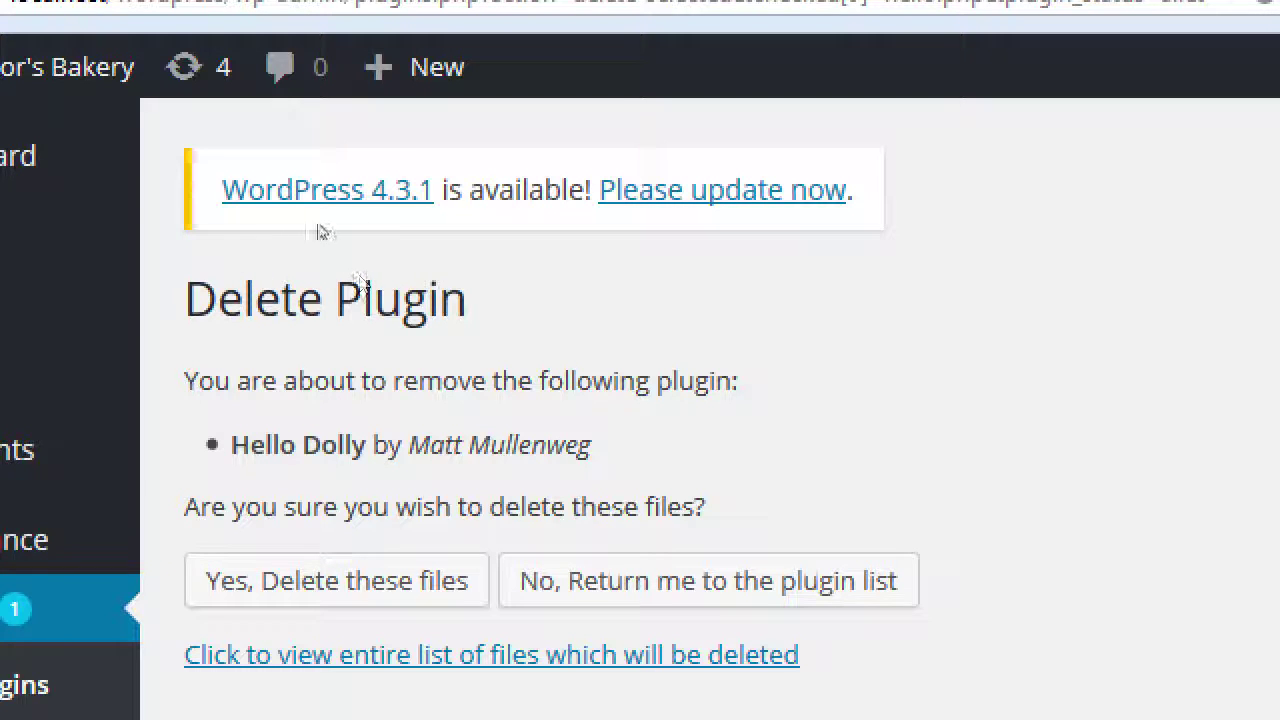
{"action": "key", "text": "Tab"}
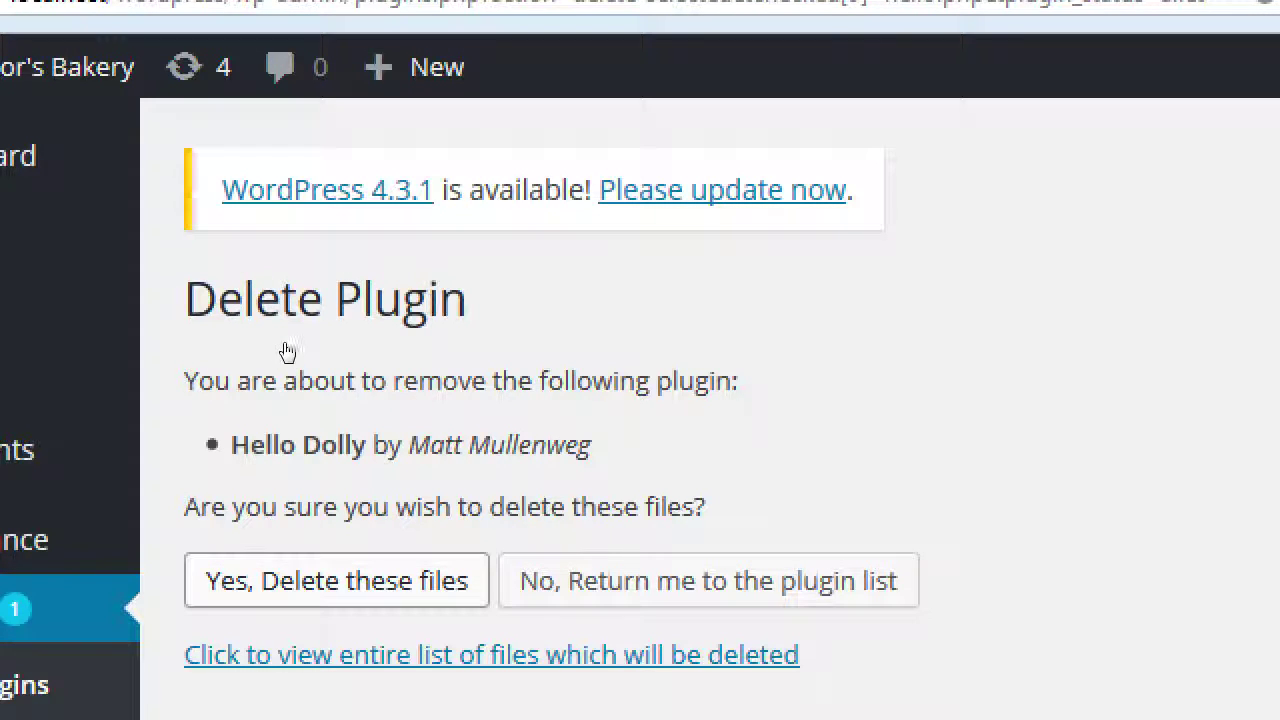
{"action": "key", "text": "Return"}
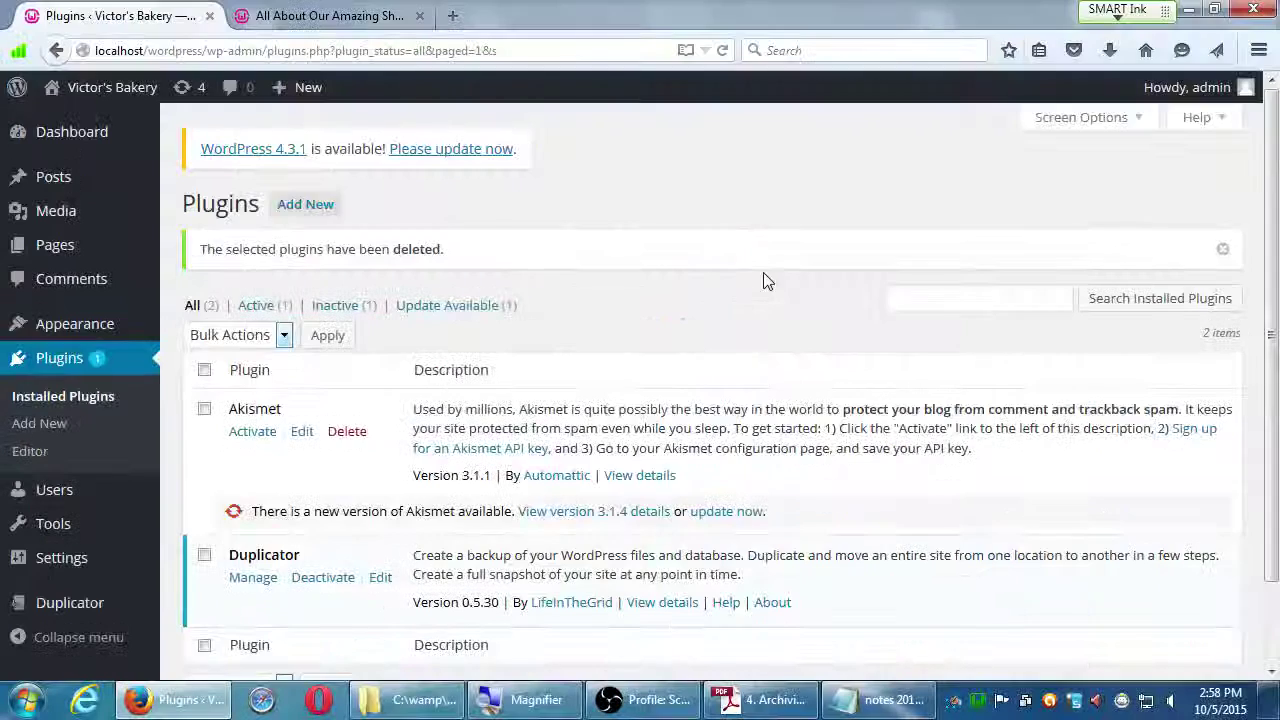
Step: Open the Akismet version 3.1.4 details and read its changelog, highlighting the day in the release date
{"action": "scroll", "coordinate": [1103, 196], "scroll_direction": "down", "scroll_amount": 2}
{"action": "scroll", "coordinate": [728, 298], "scroll_direction": "up", "scroll_amount": 2}
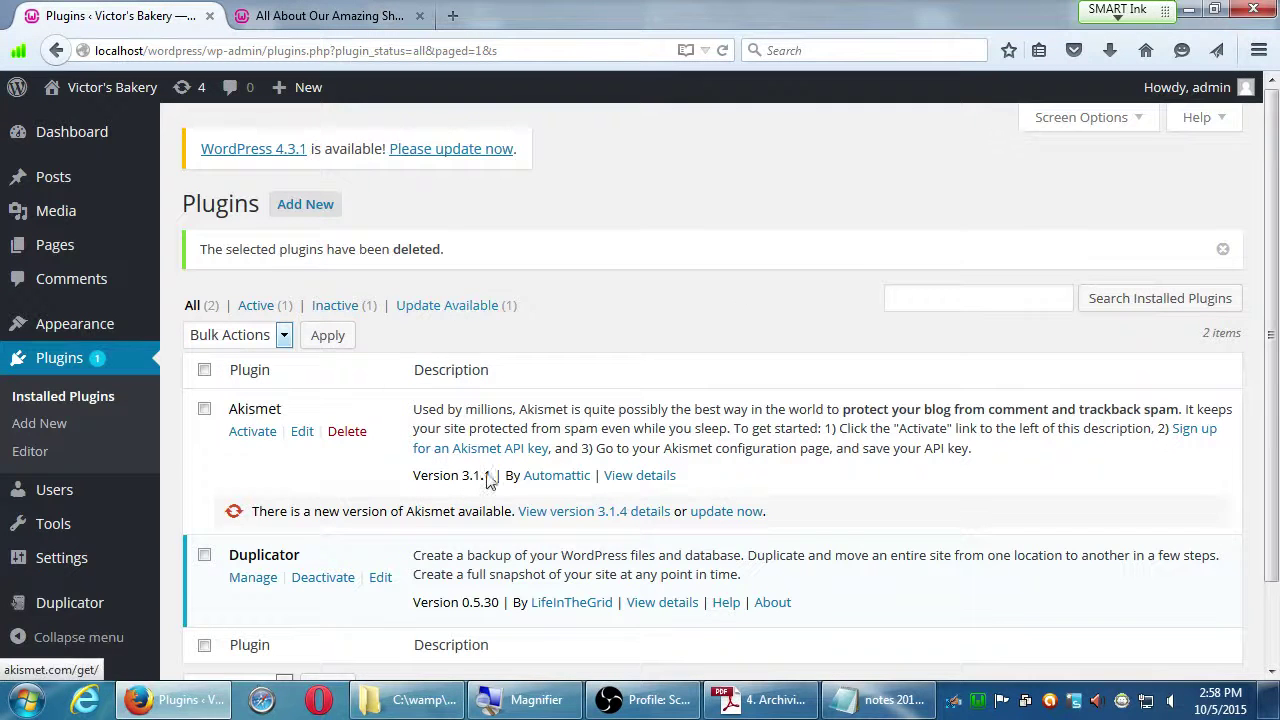
{"action": "left_click", "coordinate": [551, 514]}
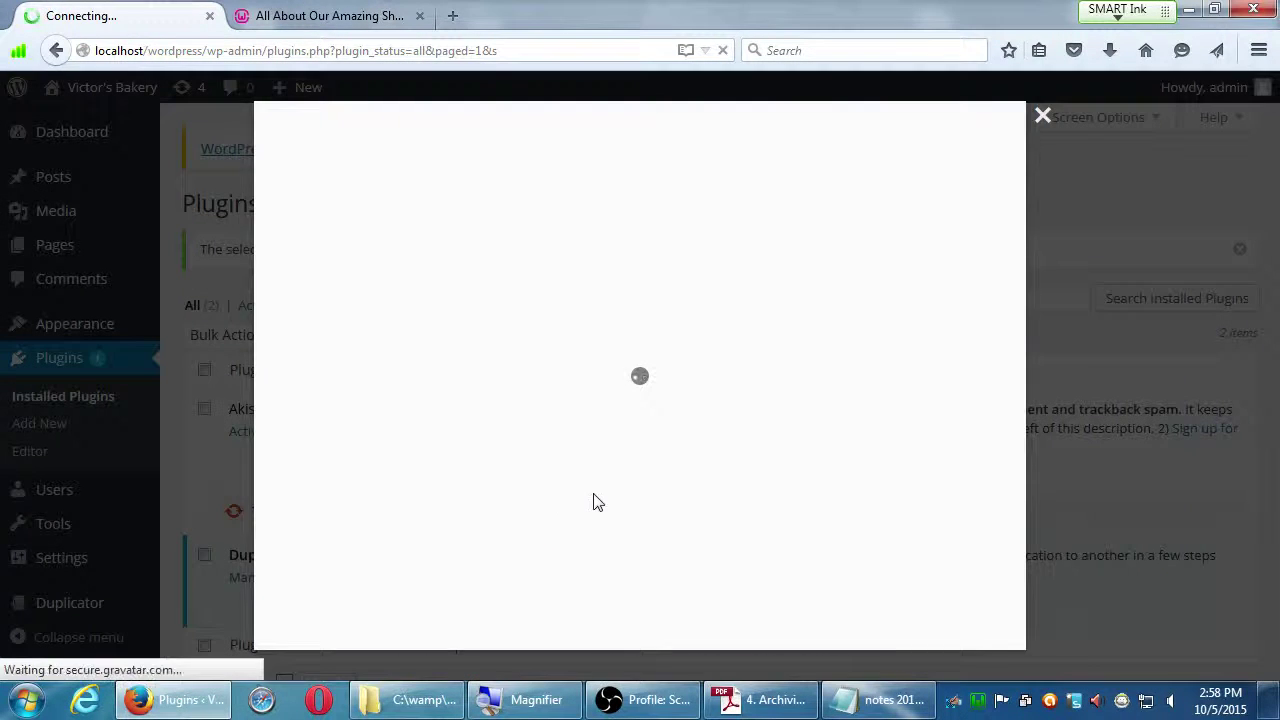
{"action": "scroll", "coordinate": [610, 485], "scroll_direction": "down", "scroll_amount": 2}
{"action": "scroll", "coordinate": [610, 470], "scroll_direction": "down", "scroll_amount": 1}
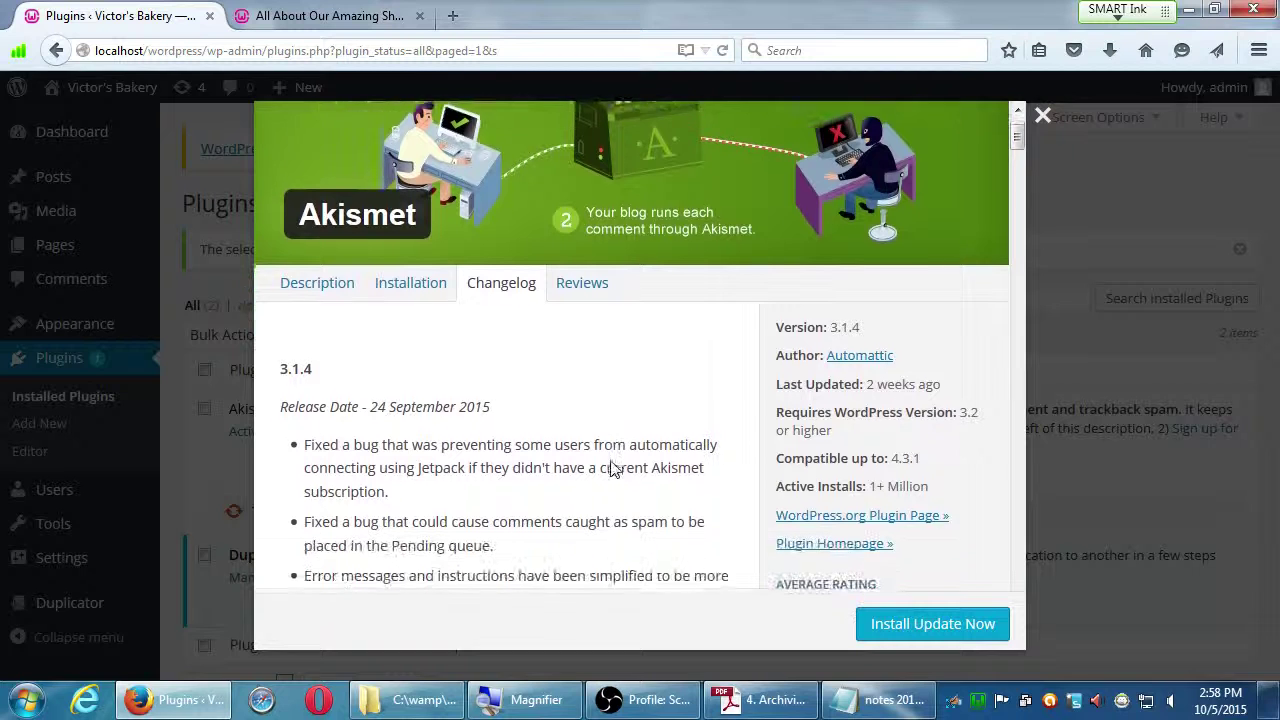
{"action": "double_click", "coordinate": [376, 417]}
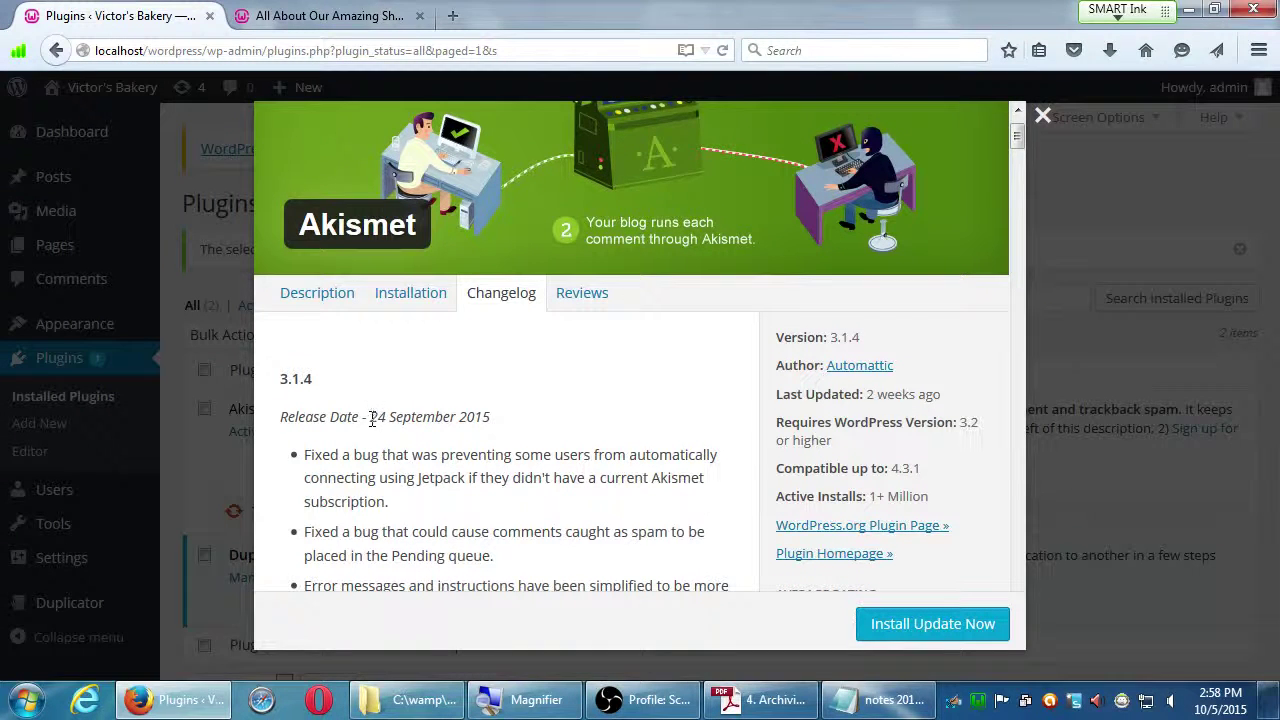
{"action": "scroll", "coordinate": [409, 460], "scroll_direction": "down", "scroll_amount": 1}
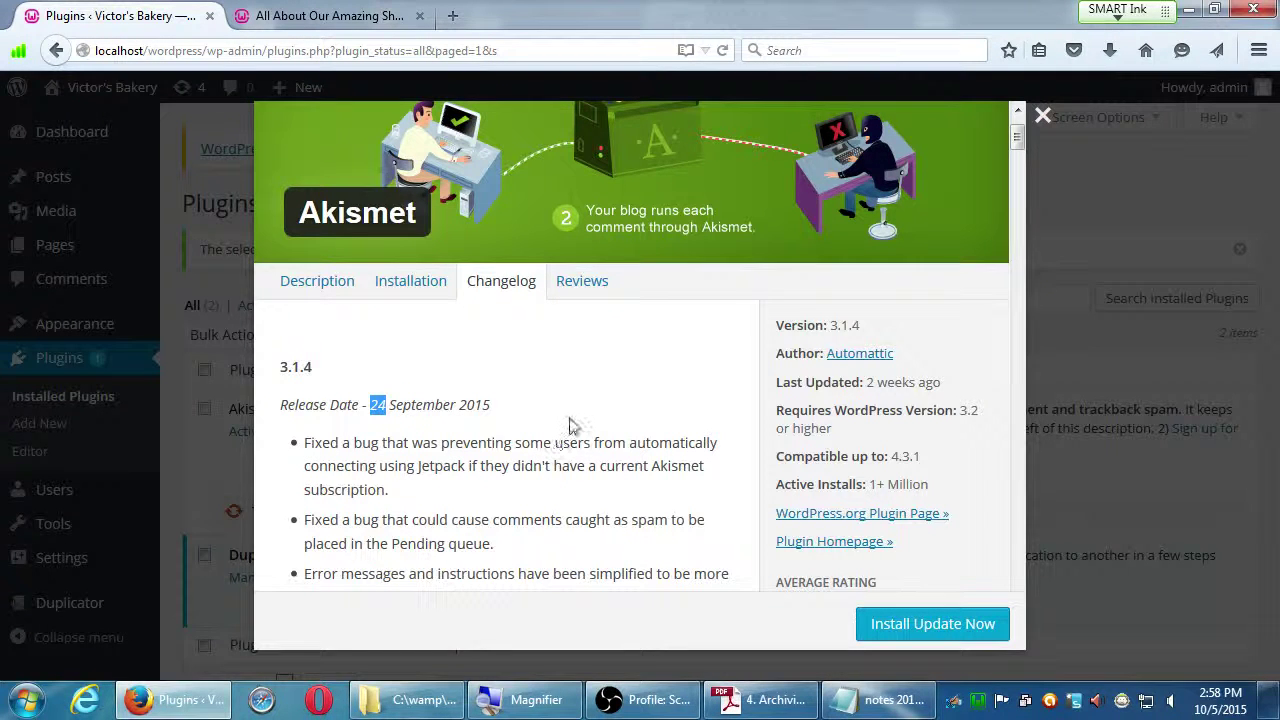
{"action": "scroll", "coordinate": [631, 463], "scroll_direction": "down", "scroll_amount": 1}
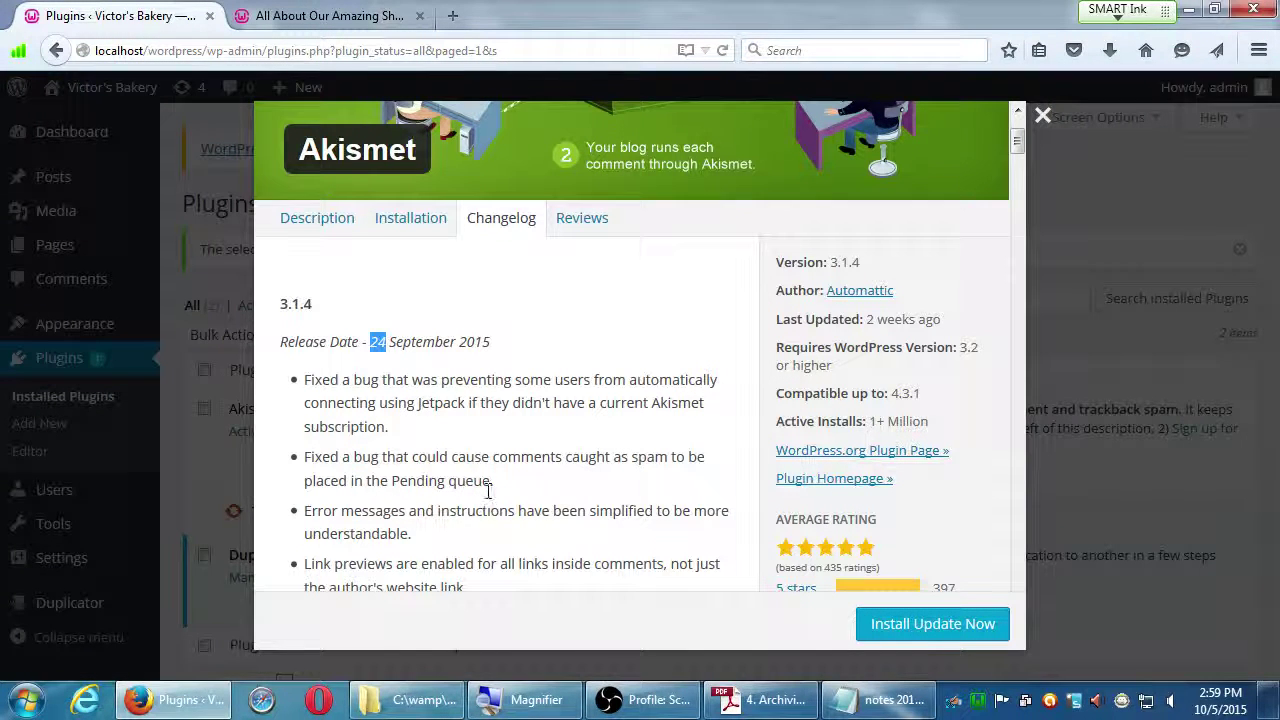
{"action": "scroll", "coordinate": [489, 489], "scroll_direction": "down", "scroll_amount": 2}
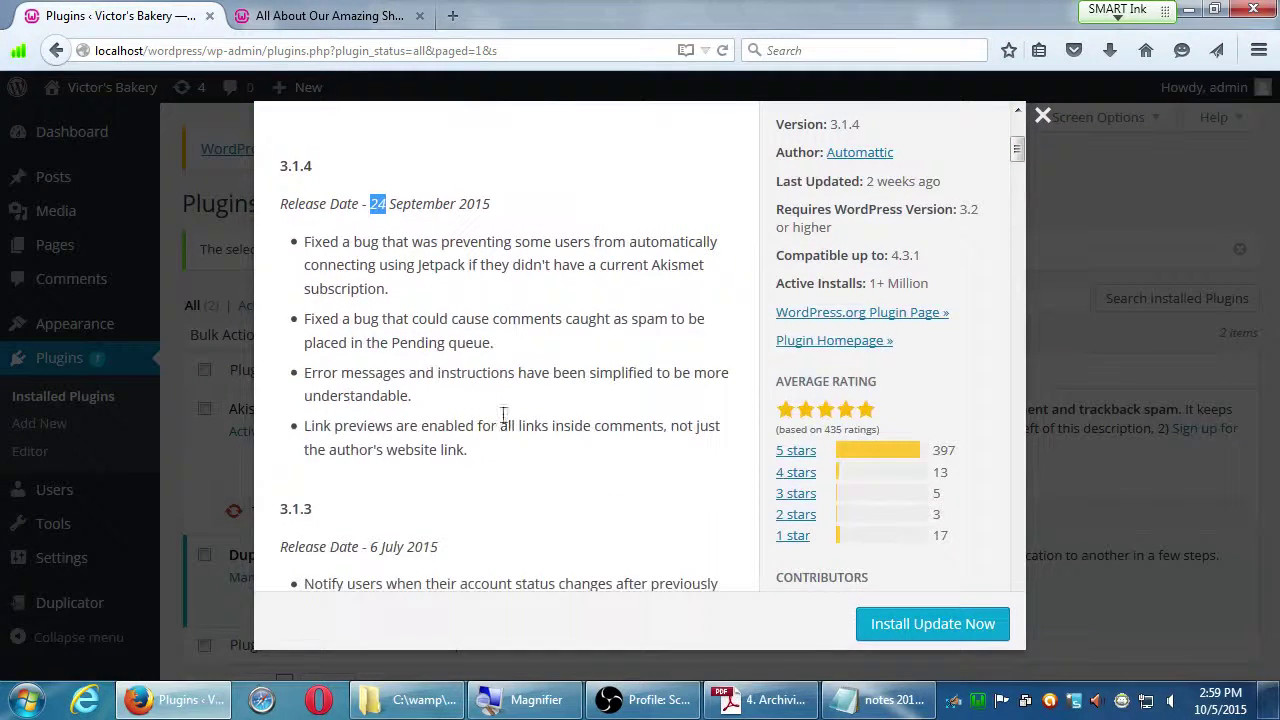
{"action": "scroll", "coordinate": [500, 418], "scroll_direction": "down", "scroll_amount": 1}
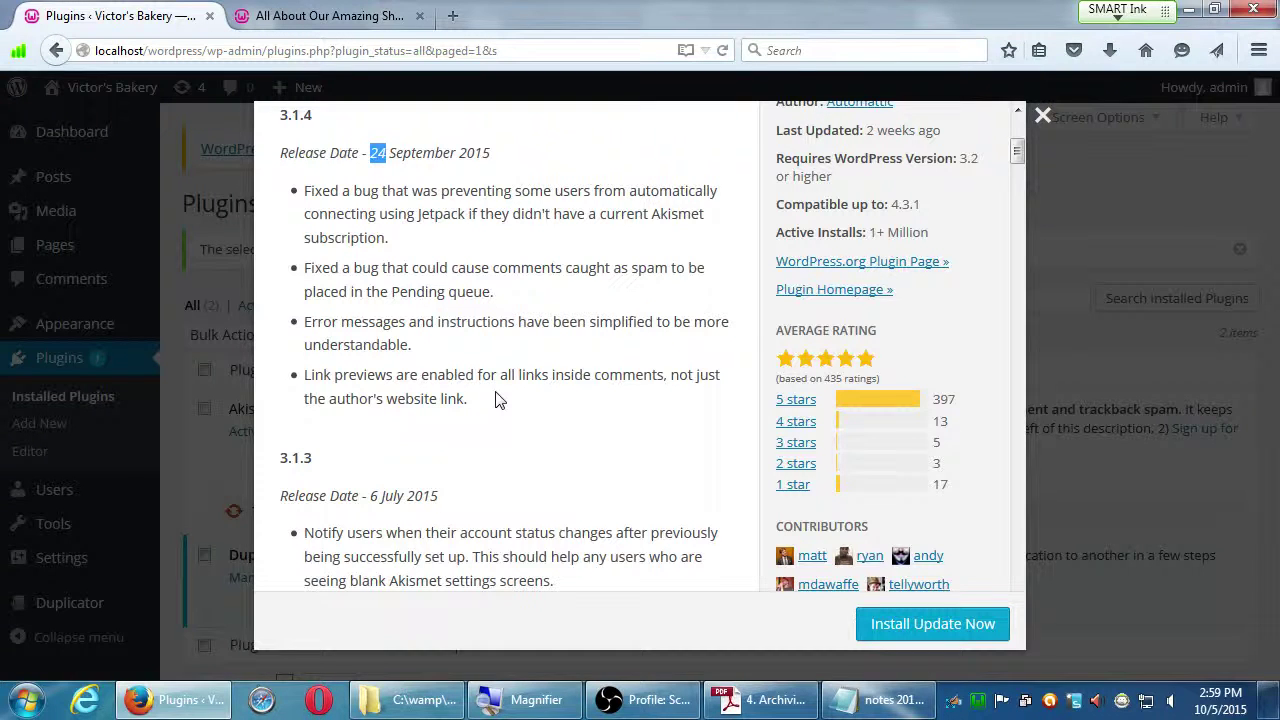
Step: Highlight the changelog entry about simplified error messages and instructions, clear the highlight and examine the older Akismet release notes
{"action": "left_click", "coordinate": [477, 370]}
{"action": "left_click_drag", "start_coordinate": [418, 349], "coordinate": [307, 328]}
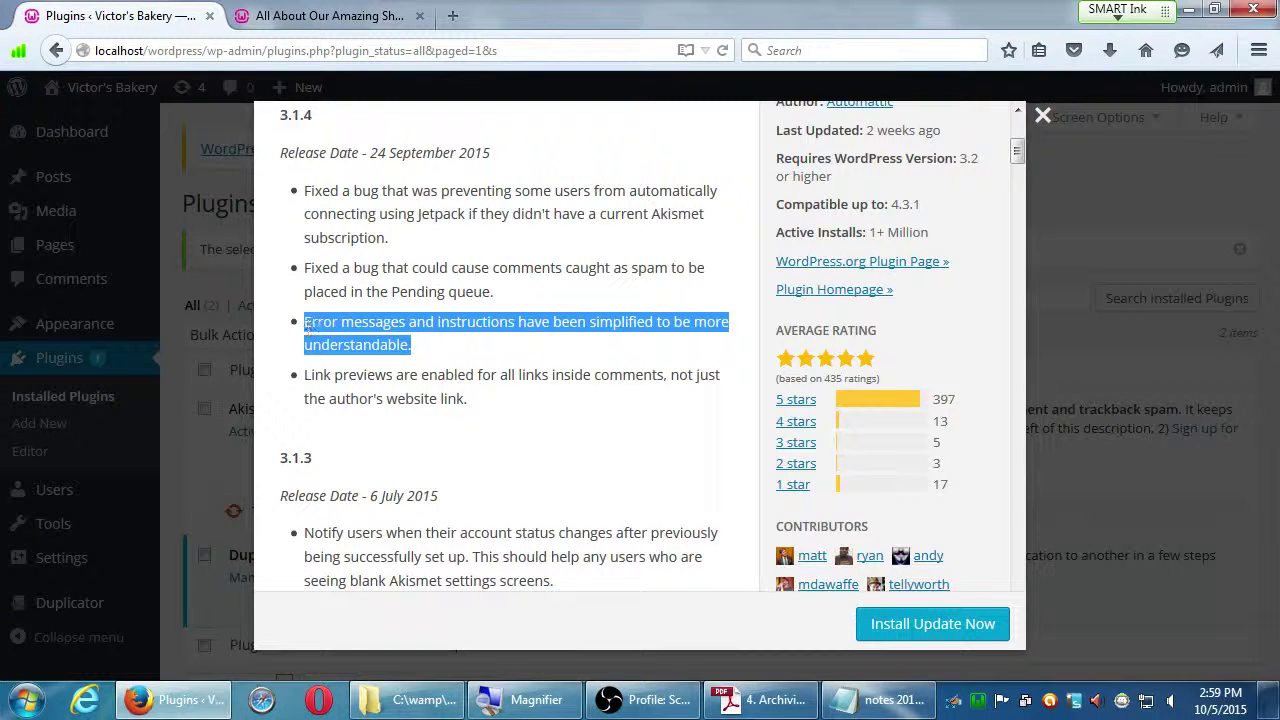
{"action": "left_click", "coordinate": [335, 464]}
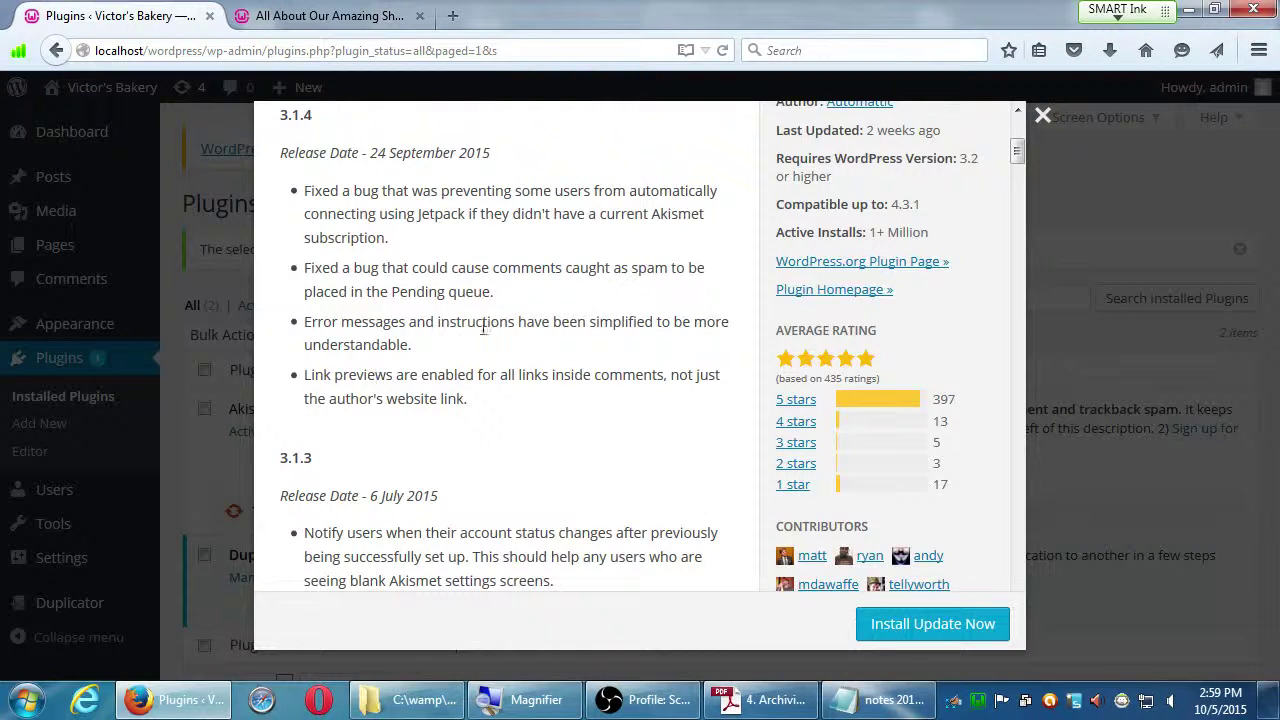
{"action": "scroll", "coordinate": [468, 374], "scroll_direction": "down", "scroll_amount": 3}
{"action": "scroll", "coordinate": [468, 374], "scroll_direction": "down", "scroll_amount": 9}
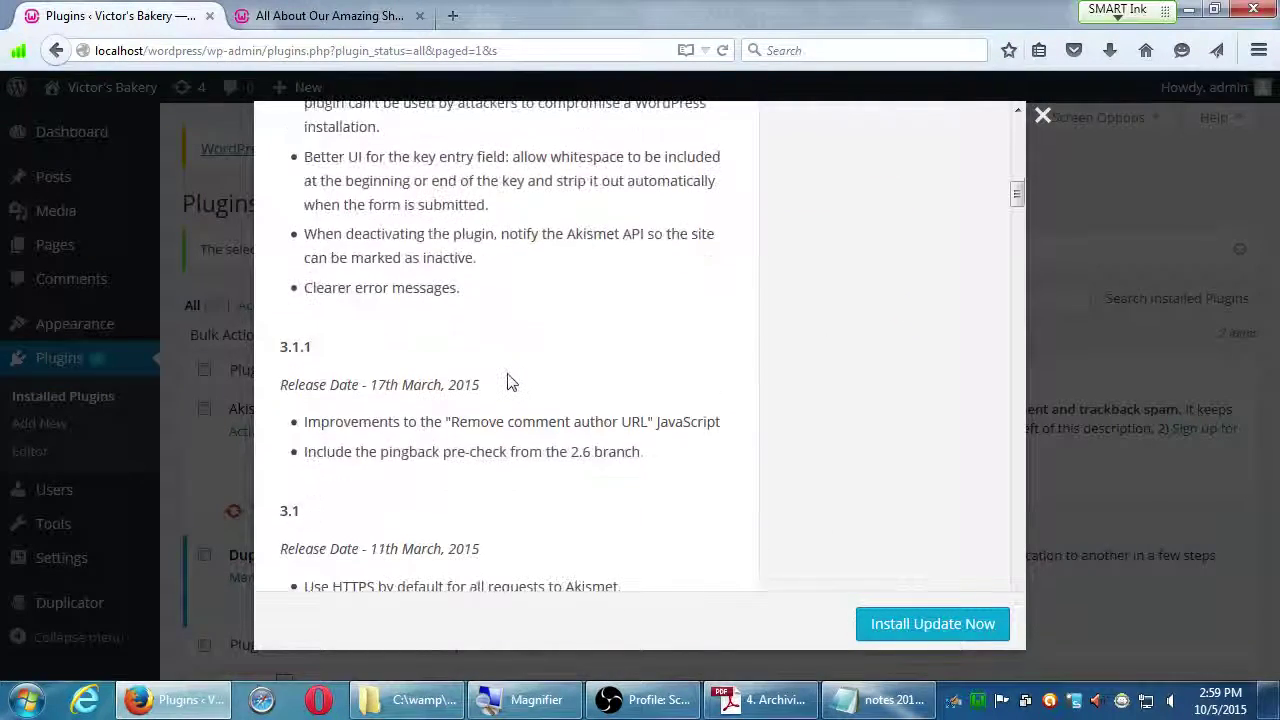
{"action": "scroll", "coordinate": [549, 397], "scroll_direction": "up", "scroll_amount": 5}
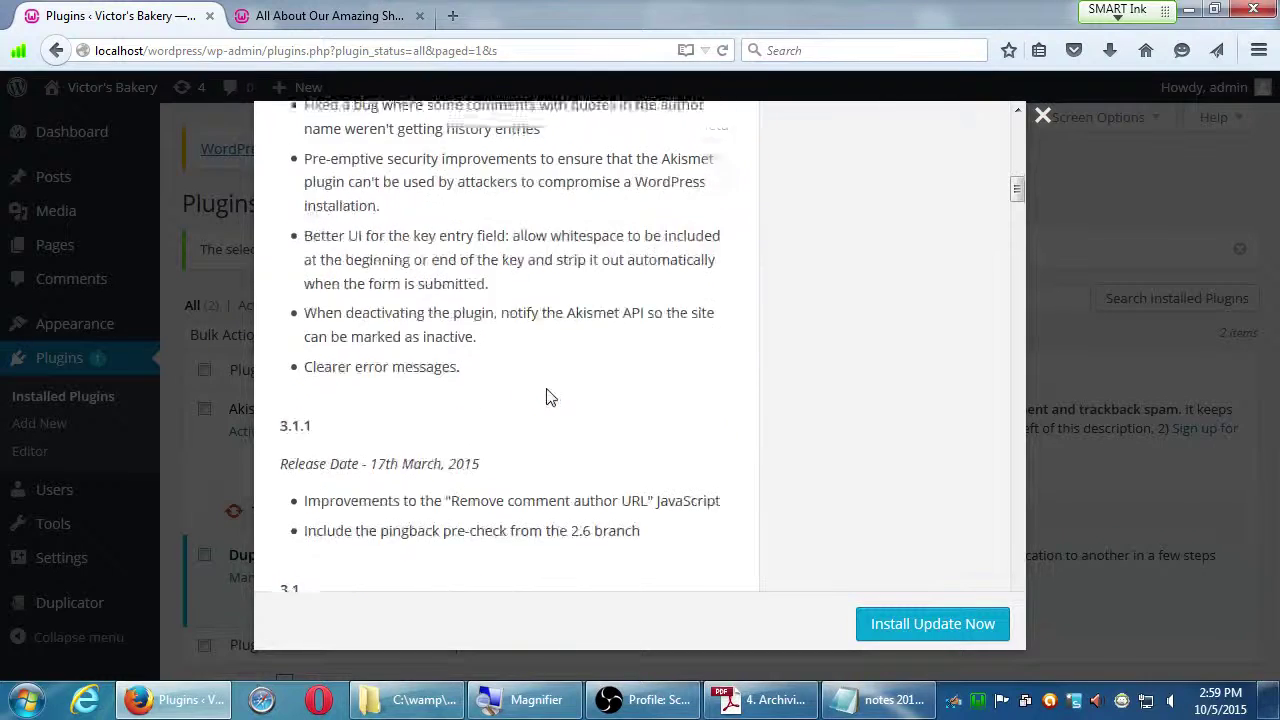
Step: Close the Akismet version details and review the pending plugin and theme updates on the WordPress Updates page
{"action": "scroll", "coordinate": [548, 390], "scroll_direction": "up", "scroll_amount": 2}
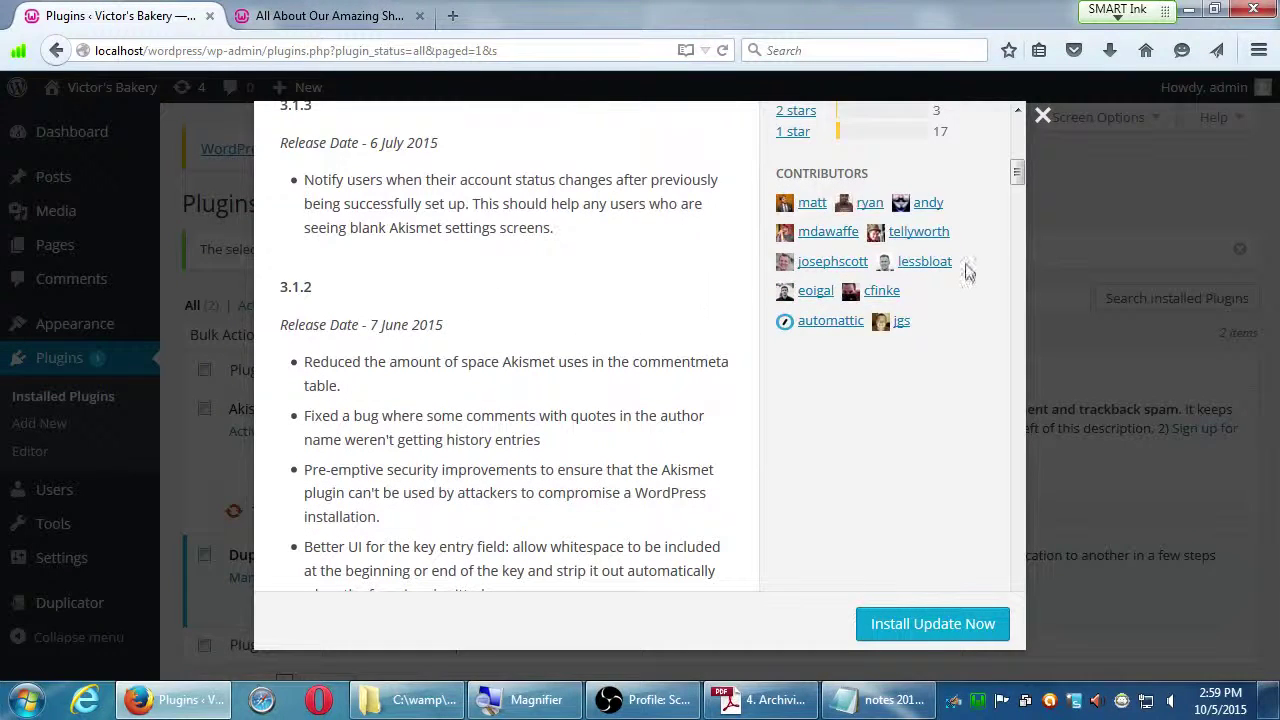
{"action": "left_click", "coordinate": [1043, 119]}
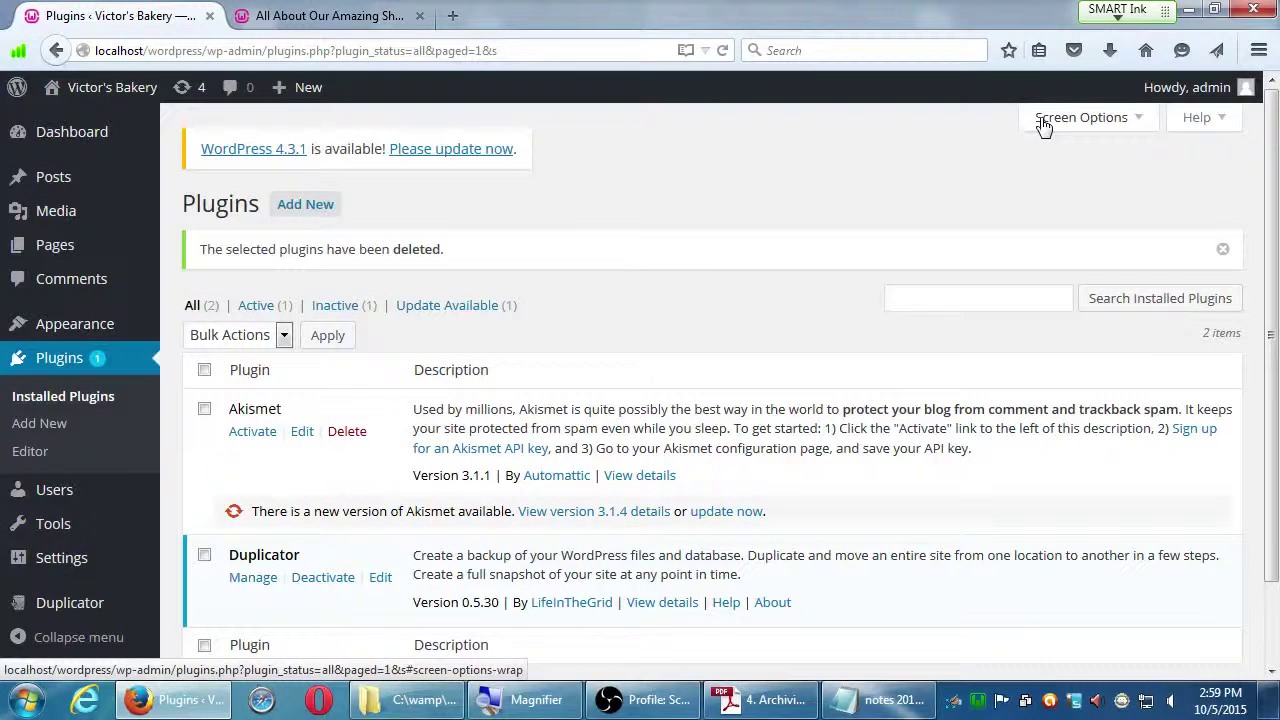
{"action": "left_click", "coordinate": [191, 94]}
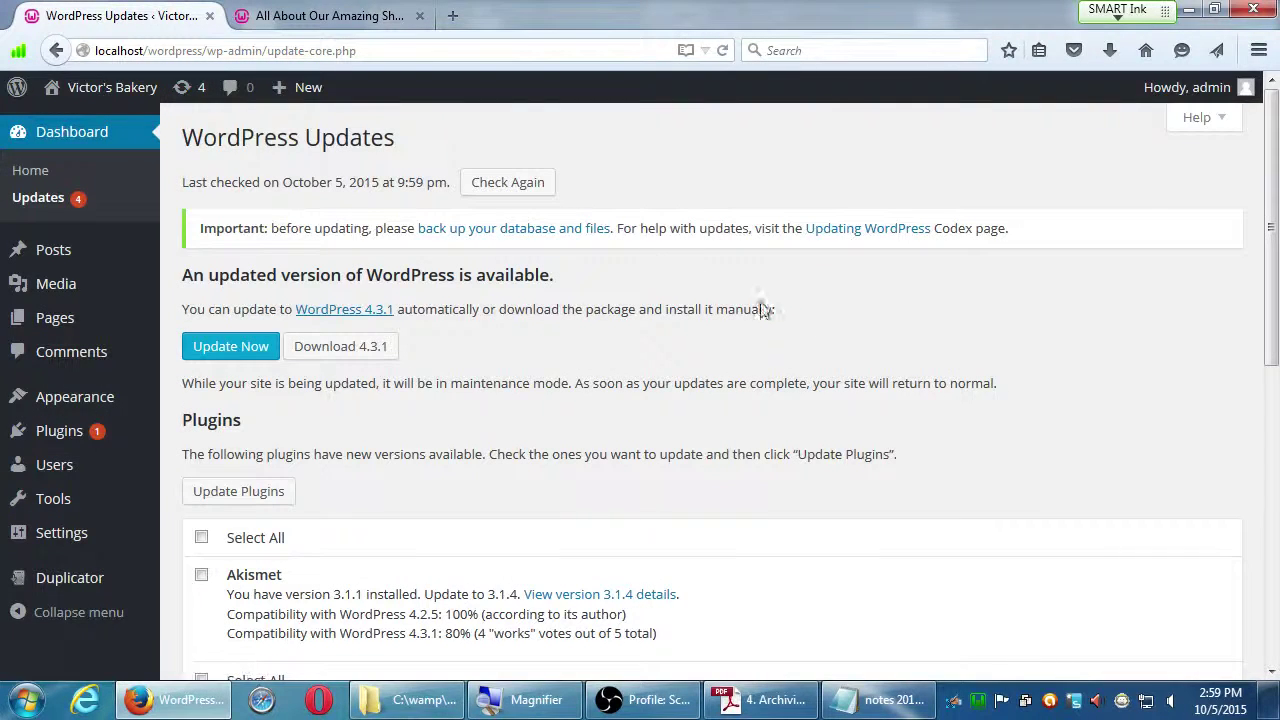
{"action": "scroll", "coordinate": [826, 328], "scroll_direction": "down", "scroll_amount": 3}
{"action": "scroll", "coordinate": [830, 330], "scroll_direction": "down", "scroll_amount": 8}
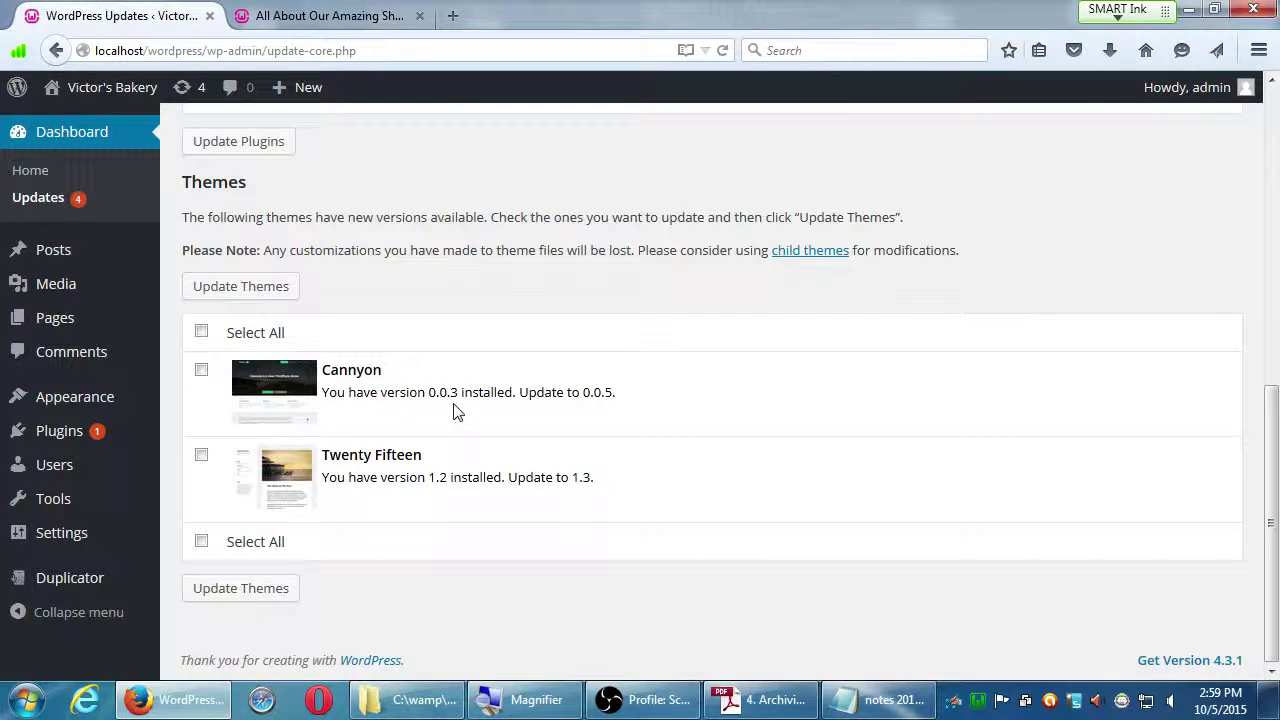
{"action": "scroll", "coordinate": [452, 416], "scroll_direction": "up", "scroll_amount": 1}
{"action": "scroll", "coordinate": [460, 418], "scroll_direction": "up", "scroll_amount": 3}
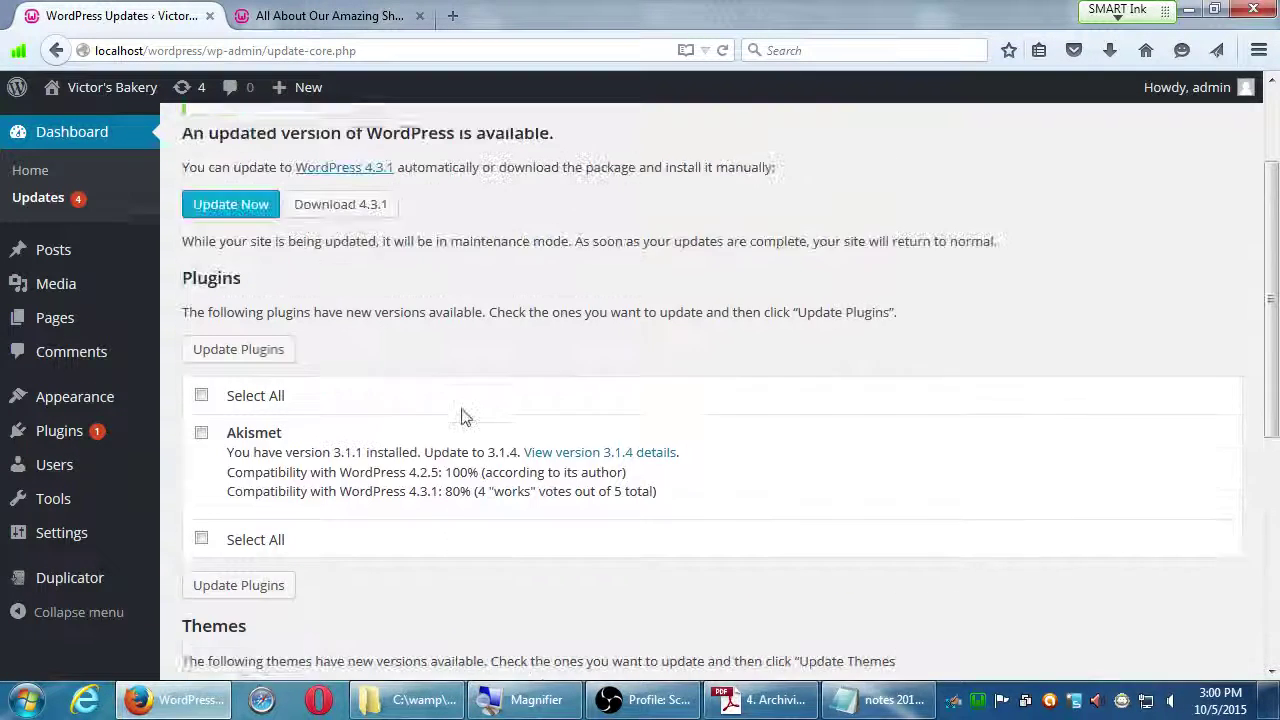
{"action": "scroll", "coordinate": [467, 418], "scroll_direction": "down", "scroll_amount": 1}
Step: In the Notepad update notes, add an indented line "First update most IMPORTANT plugin(s)" below "Update your Active plugins"
{"action": "left_click", "coordinate": [886, 702]}
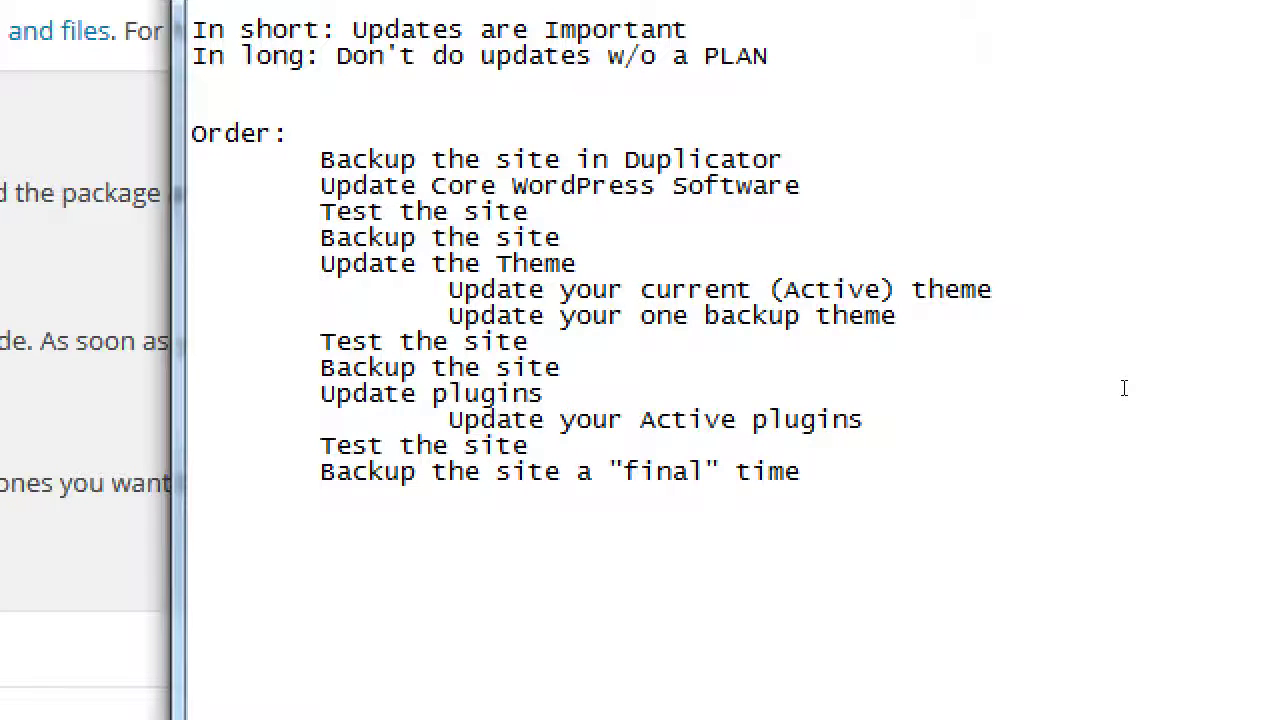
{"action": "key", "text": "Return"}
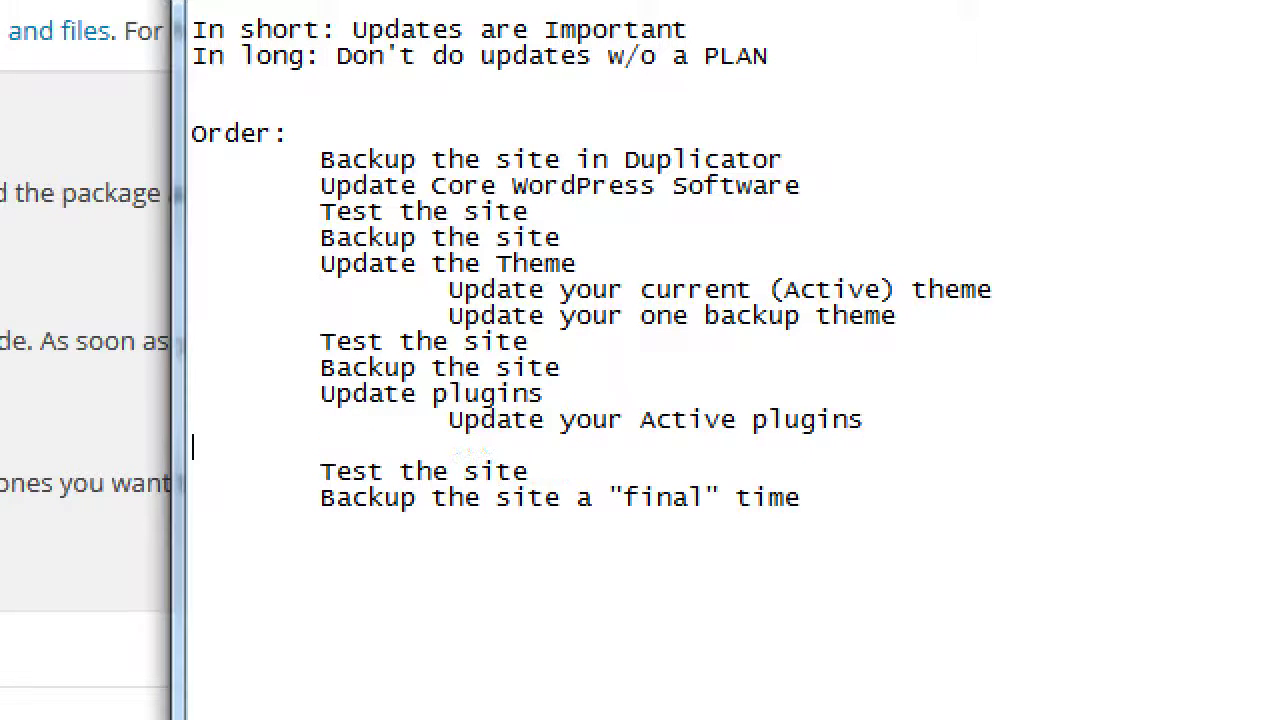
{"action": "key", "text": "Tab"}
{"action": "key", "text": "Tab"}
{"action": "type", "text": "Firstupd"}
{"action": "key", "text": "BackSpace"}
{"action": "key", "text": "BackSpace"}
{"action": "key", "text": "BackSpace"}
{"action": "type", "text": "update mor"}
{"action": "key", "text": "BackSpace"}
{"action": "type", "text": "st IMPORTANT plugin(s)"}
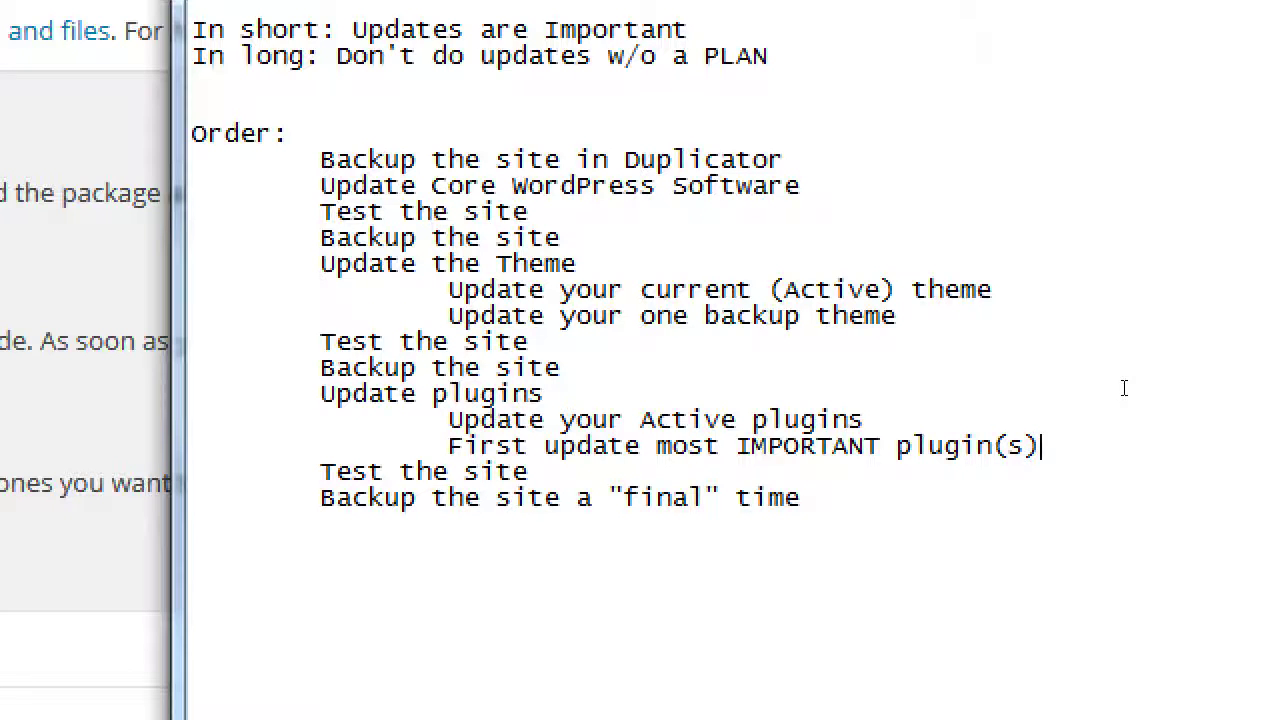
{"action": "key", "text": "super+minus"}
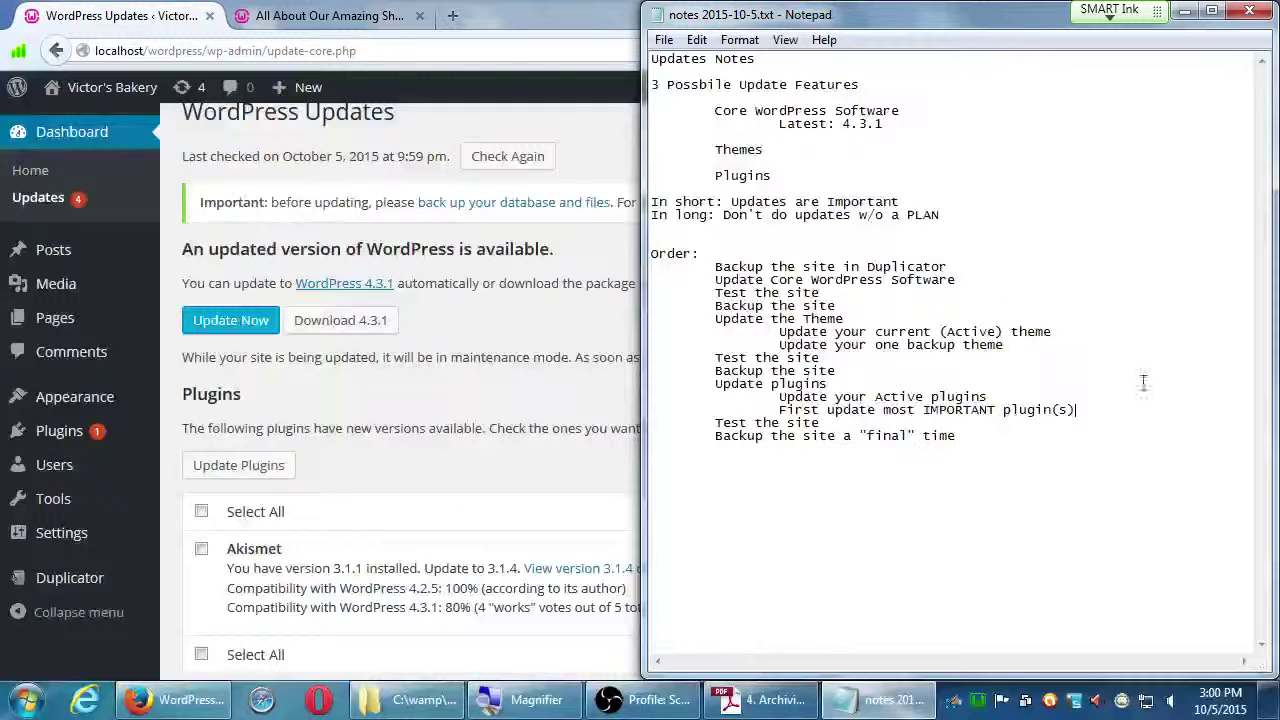
Step: Compare the updates page with the Notepad notes, highlighting the "Backup the site" and "Update plugins" lines and clearing the highlight
{"action": "left_click", "coordinate": [452, 458]}
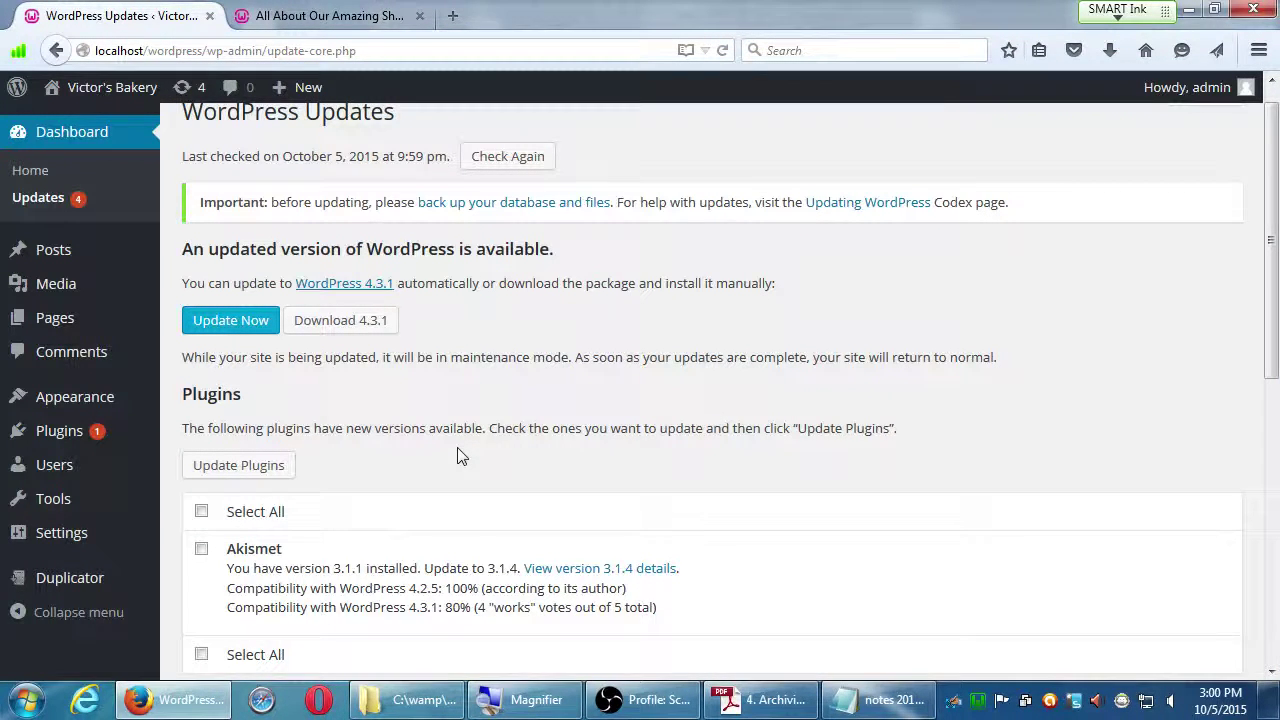
{"action": "left_click", "coordinate": [880, 700]}
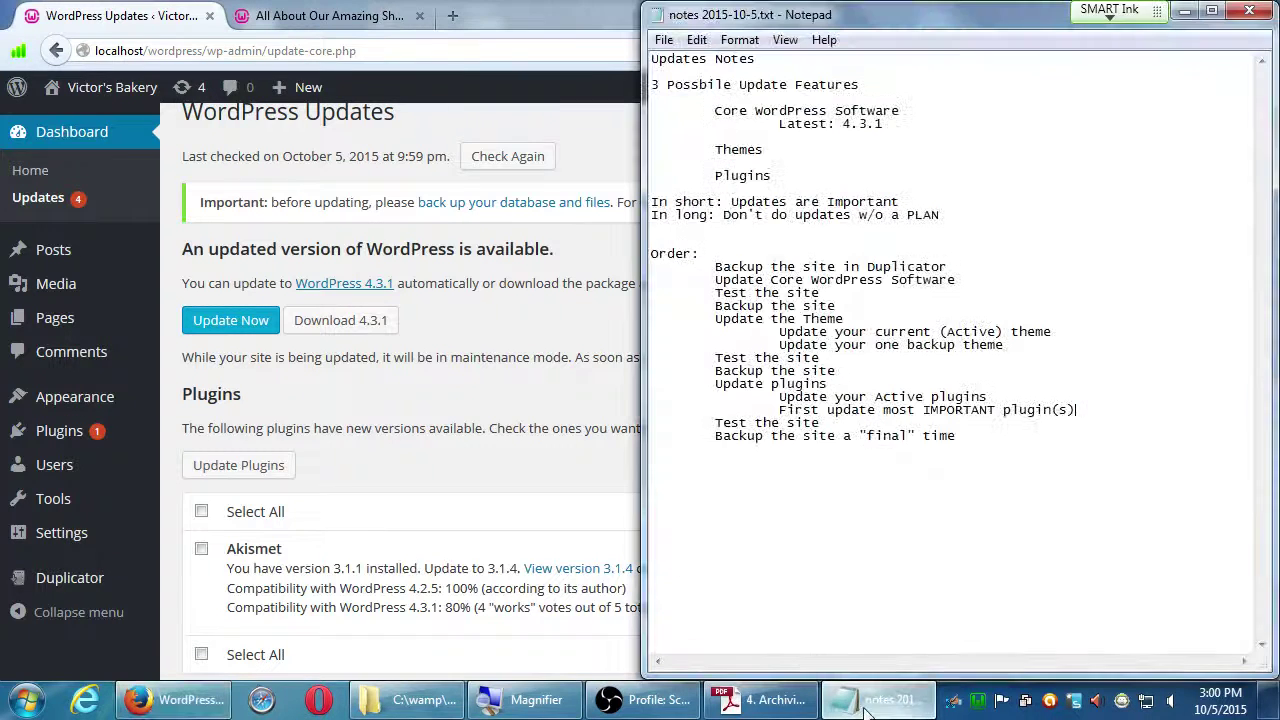
{"action": "left_click_drag", "start_coordinate": [655, 370], "coordinate": [810, 386]}
{"action": "left_click", "coordinate": [829, 372]}
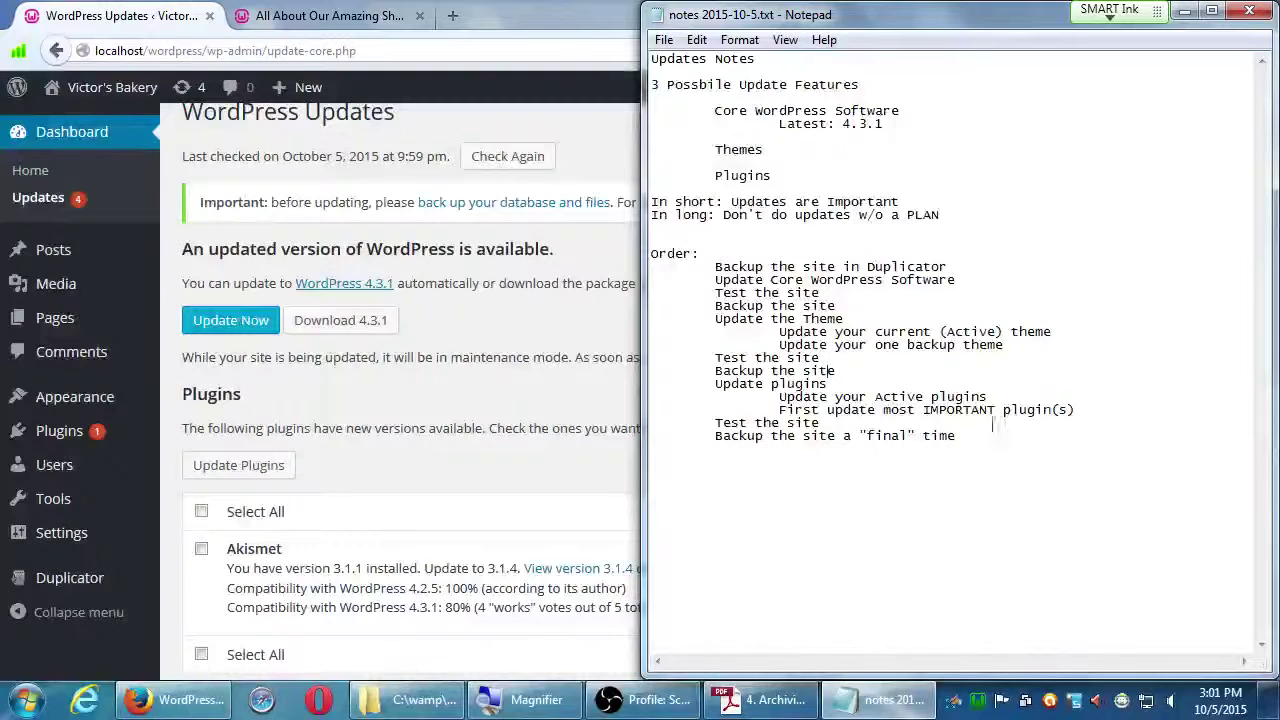
Step: Back on the WordPress Updates page, select all plugins in the list of available plugin updates
{"action": "left_click", "coordinate": [531, 411]}
{"action": "scroll", "coordinate": [531, 411], "scroll_direction": "down", "scroll_amount": 1}
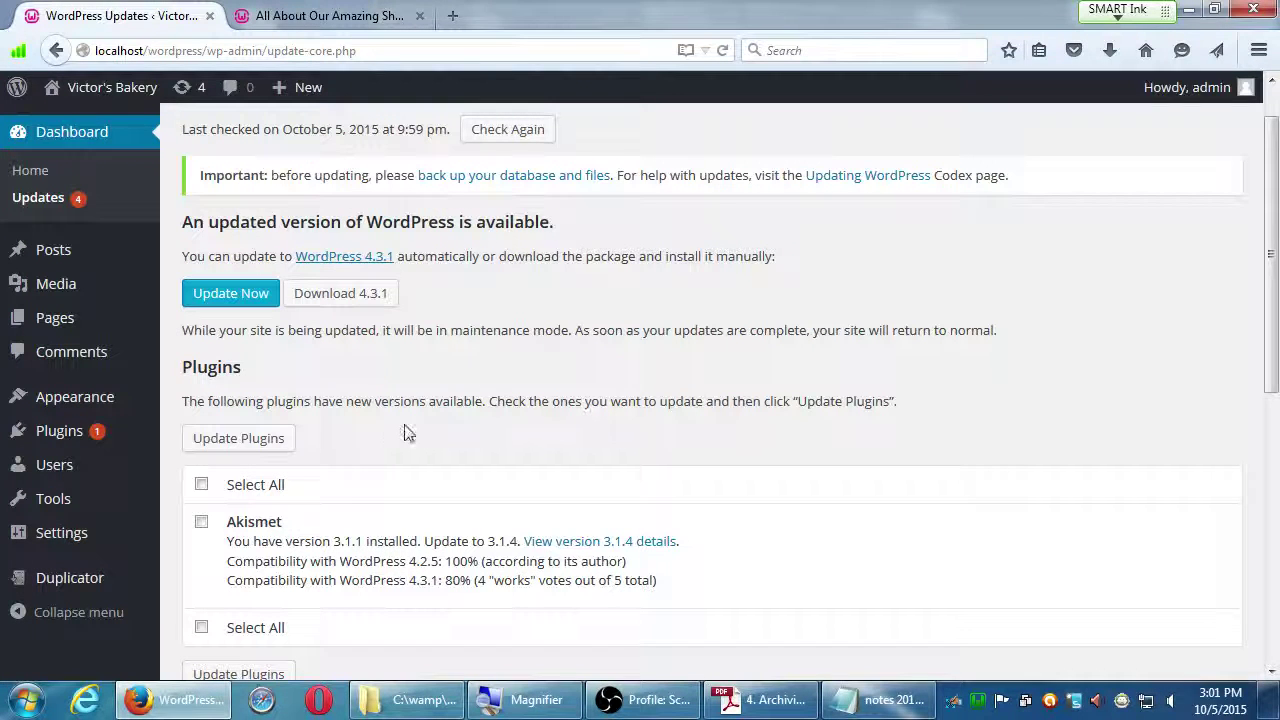
{"action": "left_click", "coordinate": [202, 485]}
Step: In the Notepad notes, add a further-indented line "(If you run into problems: Deactivate a Plugin" below the most important plugins line
{"action": "left_click", "coordinate": [880, 700]}
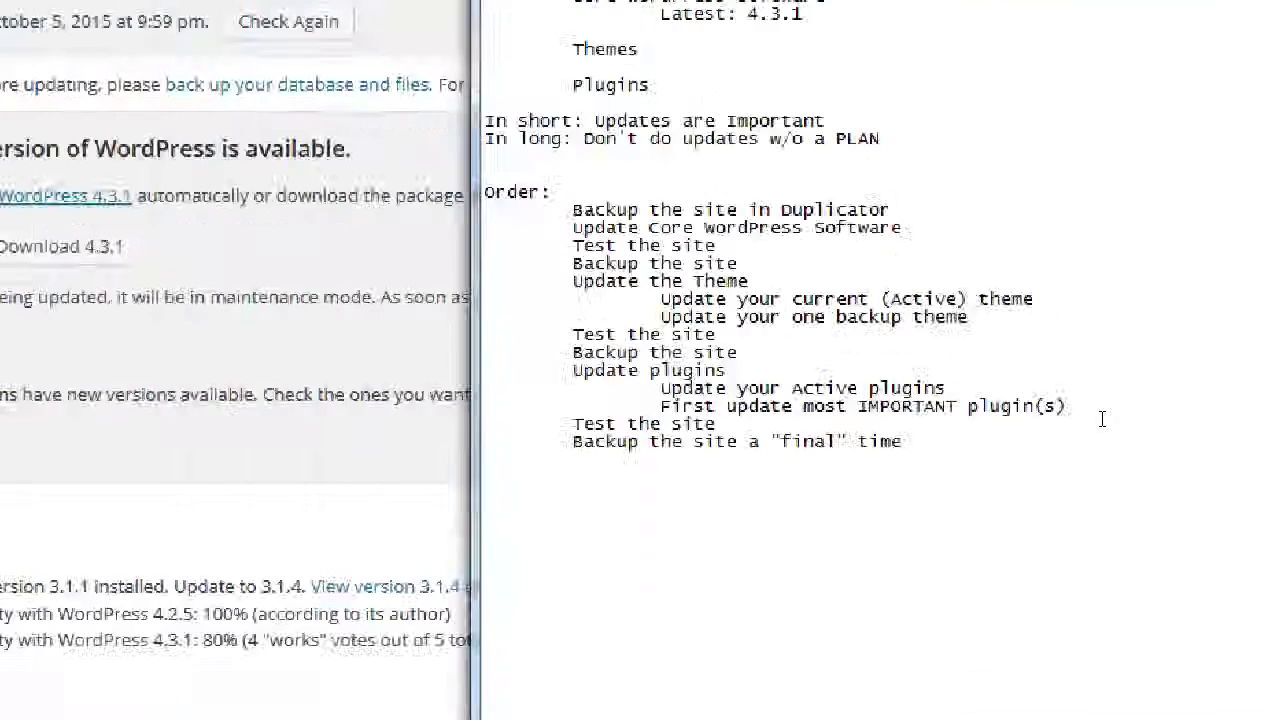
{"action": "left_click", "coordinate": [1108, 415]}
{"action": "key", "text": "Return"}
{"action": "key", "text": "Tab"}
{"action": "key", "text": "Tab"}
{"action": "key", "text": "Tab"}
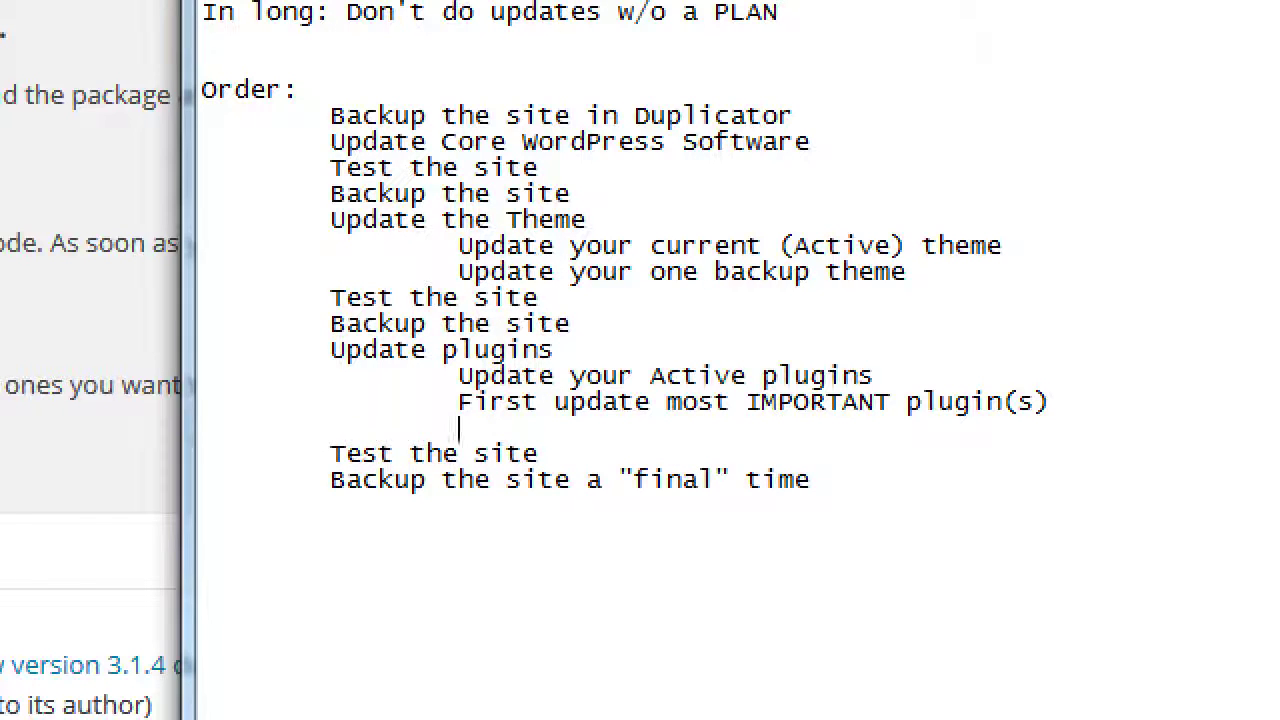
{"action": "type", "text": "(If you get"}
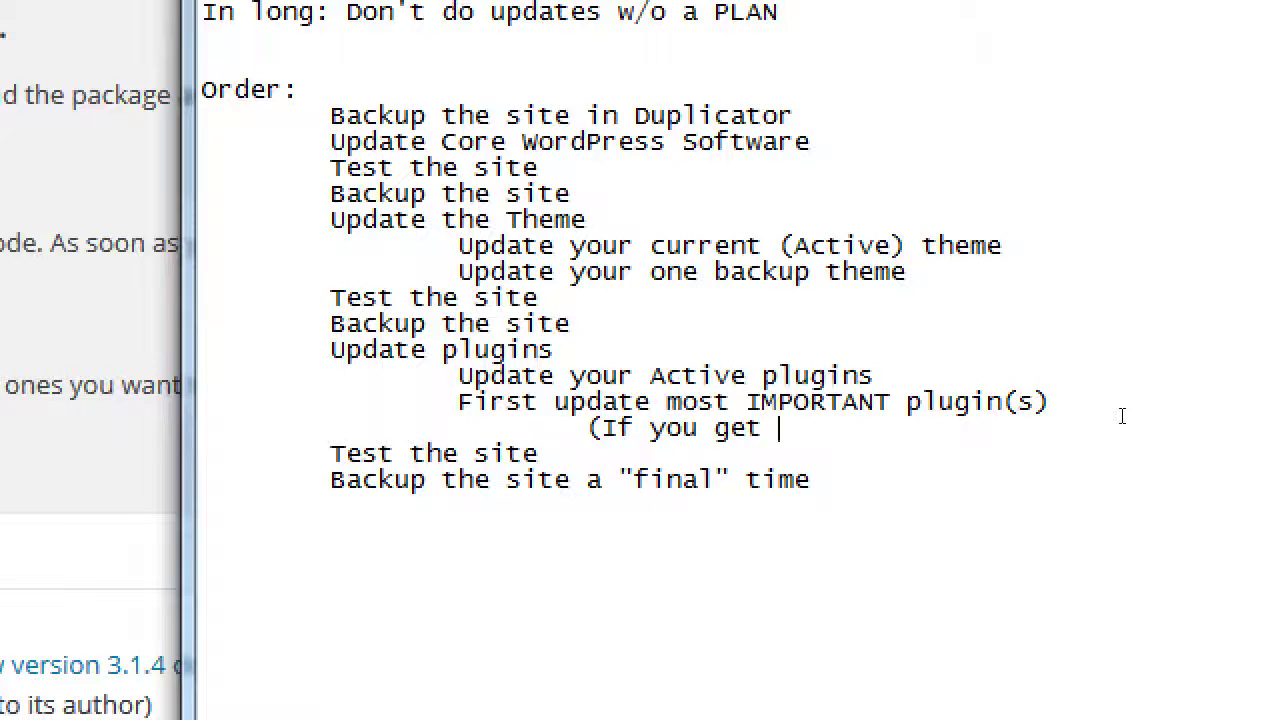
{"action": "key", "text": "BackSpace"}
{"action": "key", "text": "BackSpace"}
{"action": "key", "text": "BackSpace"}
{"action": "key", "text": "BackSpace"}
{"action": "type", "text": "run into pro"}
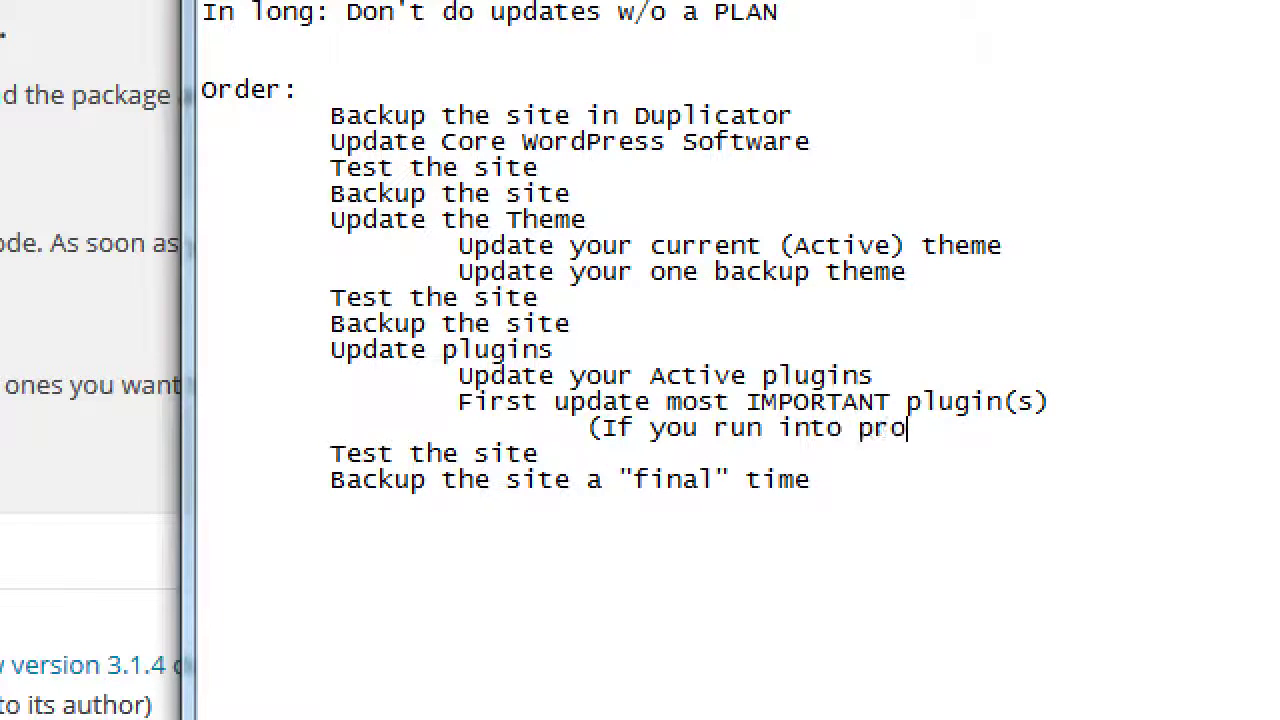
{"action": "type", "text": "blems: "}
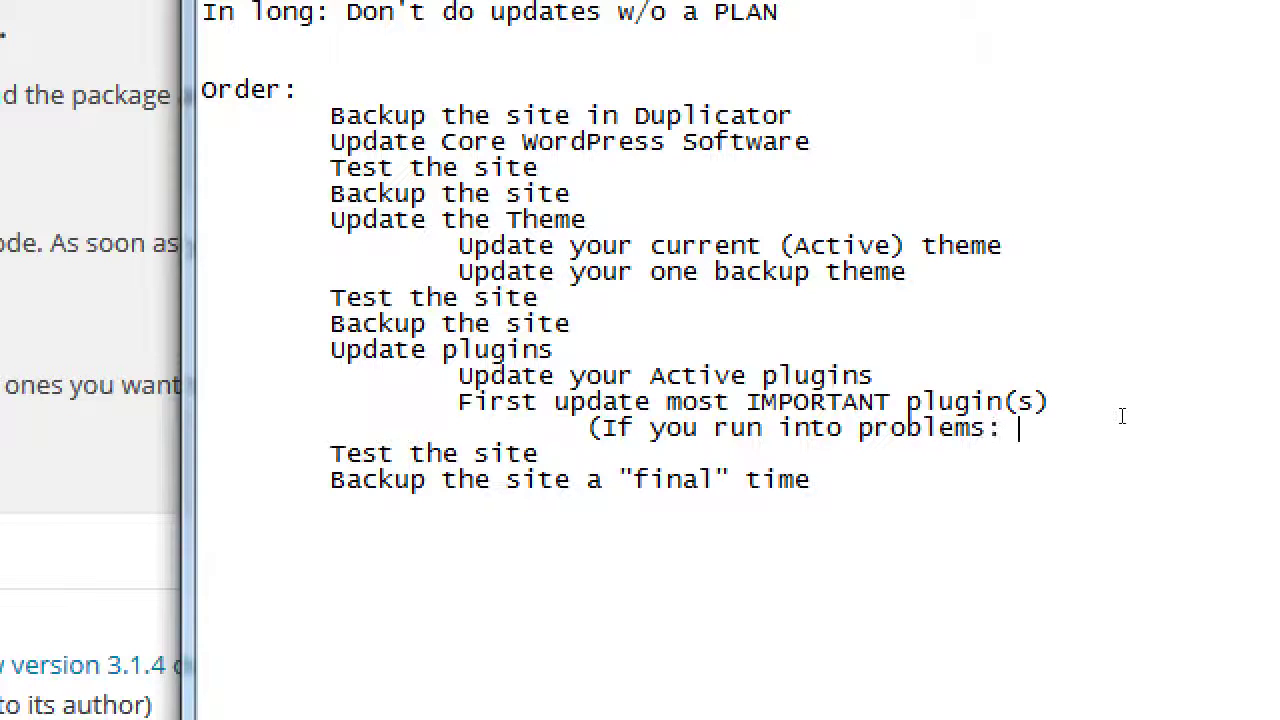
{"action": "type", "text": "Deactiva"}
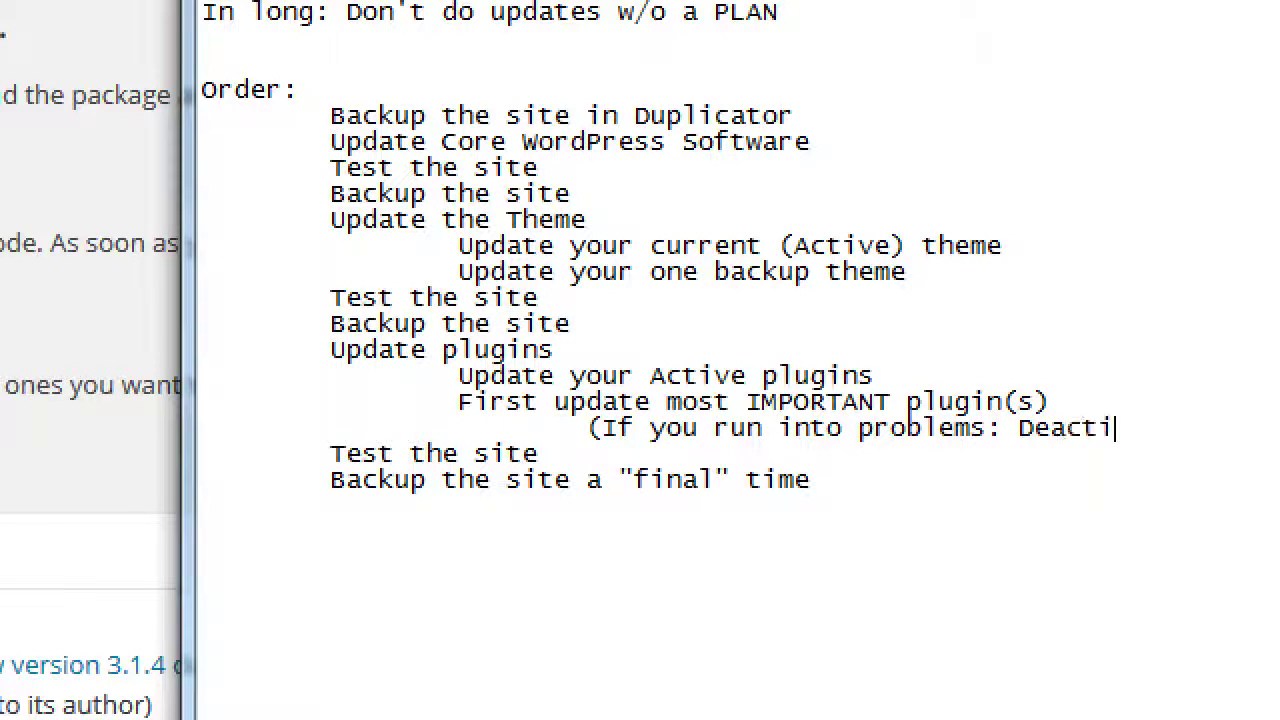
{"action": "type", "text": "te a Pl"}
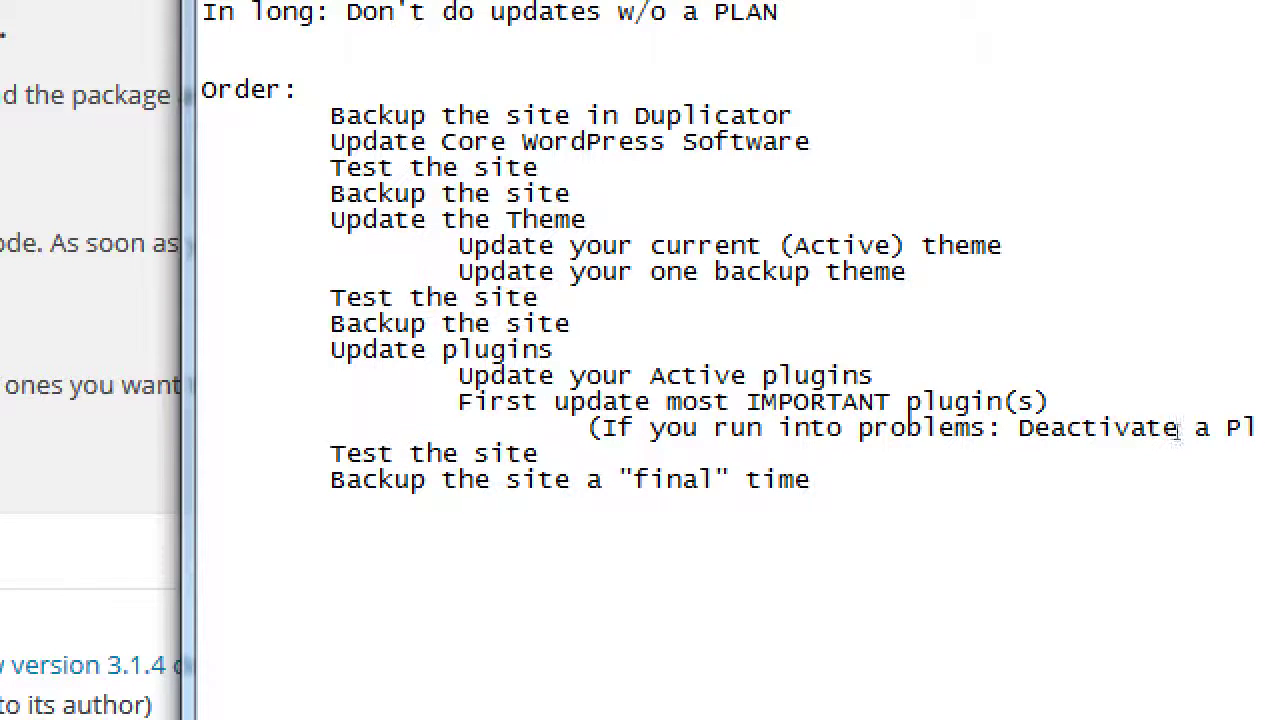
{"action": "type", "text": "ugin"}
Step: Continue the troubleshooting note with a line reading "And then then try again)", aligned beneath the text of the line above
{"action": "key", "text": "Return"}
{"action": "key", "text": "Tab"}
{"action": "key", "text": "Tab"}
{"action": "key", "text": "Tab"}
{"action": "key", "text": "Tab"}
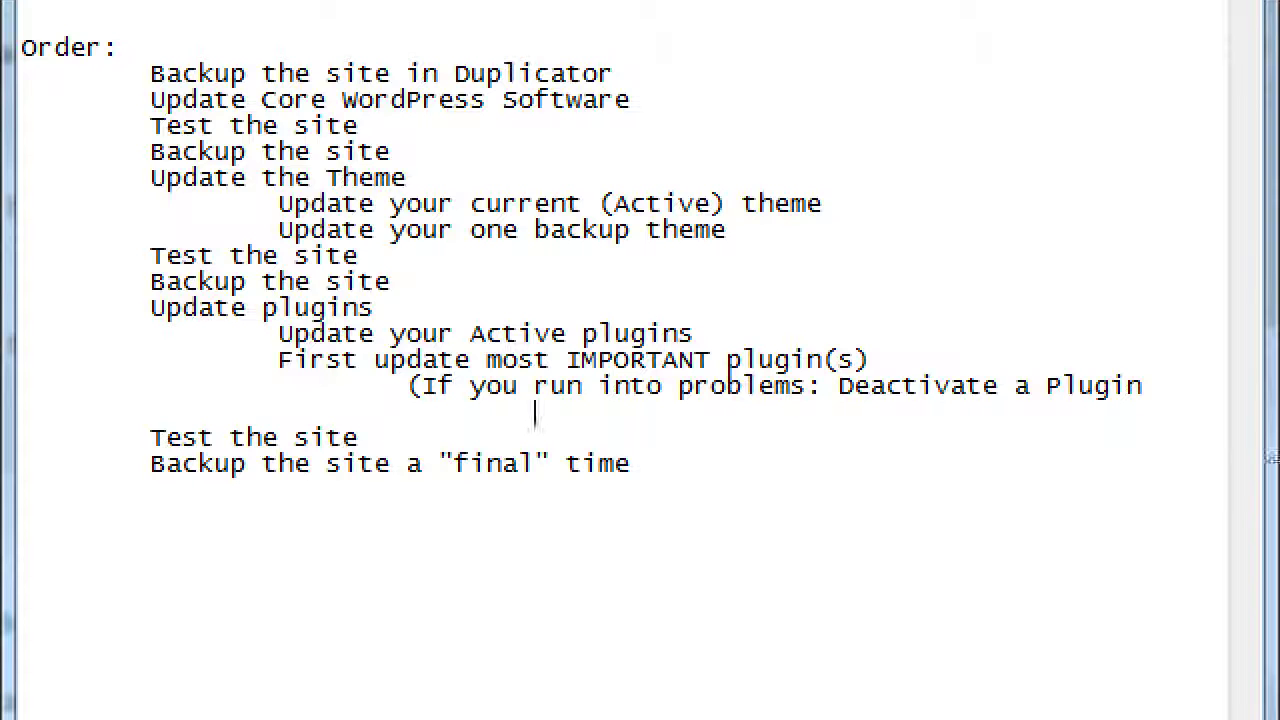
{"action": "type", "text": "And"}
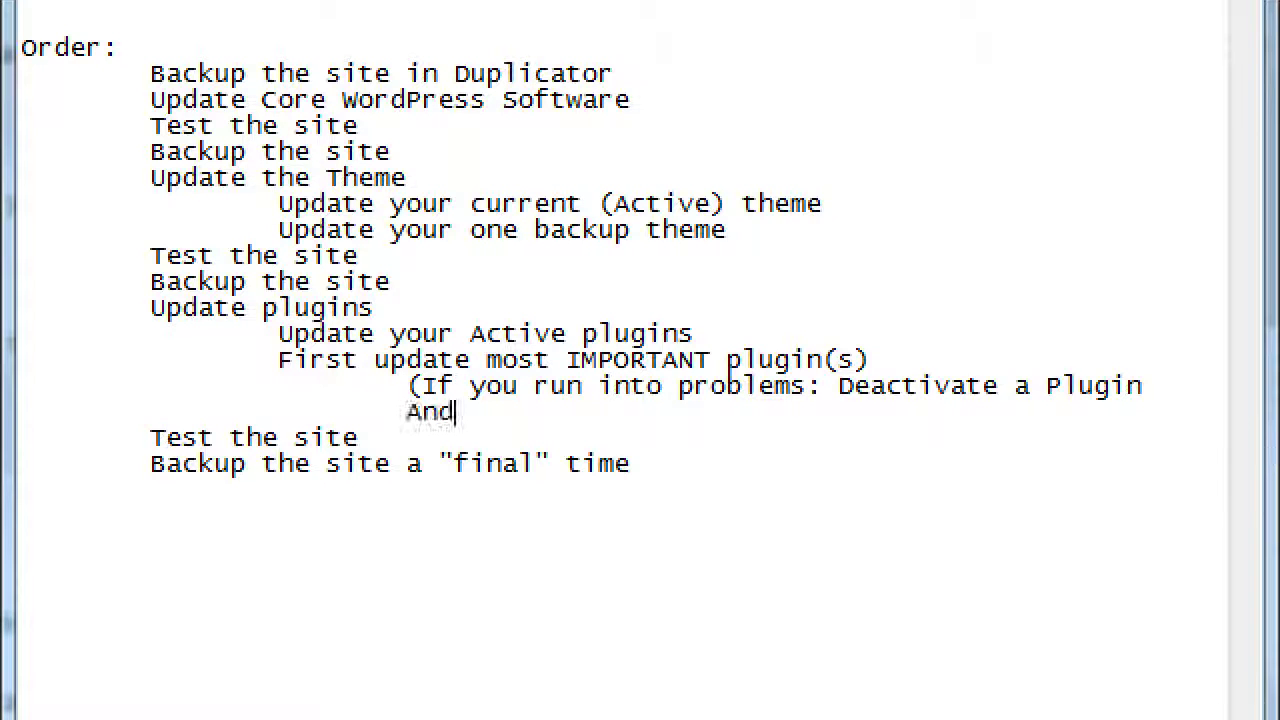
{"action": "type", "text": " then then t"}
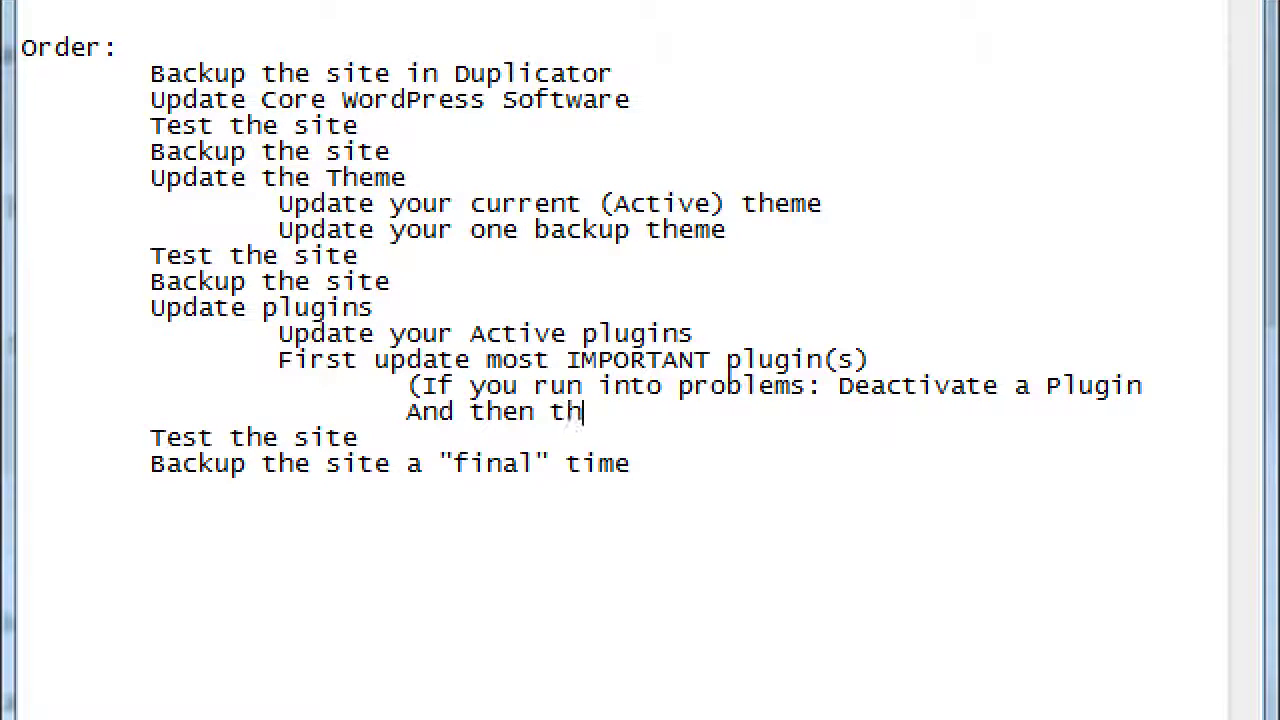
{"action": "type", "text": "ry again)"}
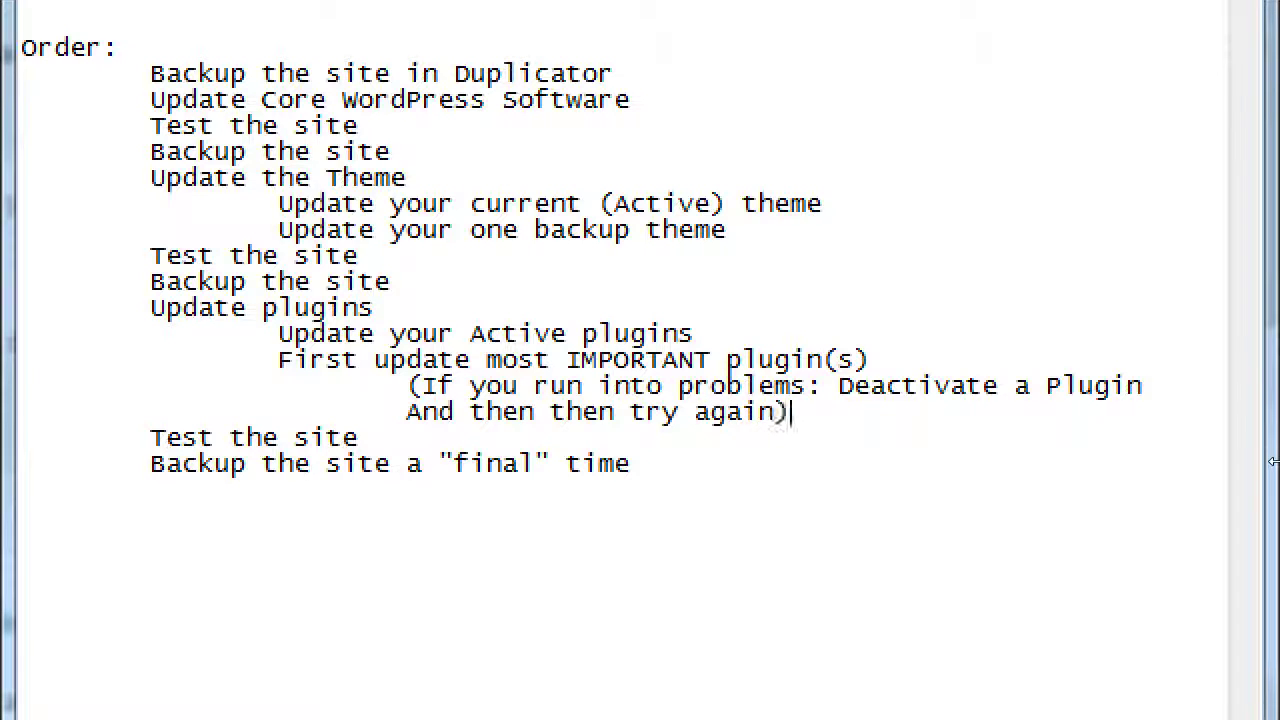
{"action": "key", "text": "Left"}
{"action": "key", "text": "Left"}
{"action": "key", "text": "Left"}
{"action": "key", "text": "Left"}
{"action": "key", "text": "Left"}
{"action": "key", "text": "Left"}
{"action": "key", "text": "Left"}
{"action": "key", "text": "Left"}
{"action": "key", "text": "Left"}
{"action": "key", "text": "Left"}
{"action": "key", "text": "Left"}
{"action": "key", "text": "Left"}
{"action": "key", "text": "Left"}
{"action": "key", "text": "Left"}
{"action": "key", "text": "Left"}
{"action": "key", "text": "Left"}
{"action": "key", "text": "Left"}
{"action": "key", "text": "Left"}
{"action": "key", "text": "Left"}
{"action": "key", "text": "Left"}
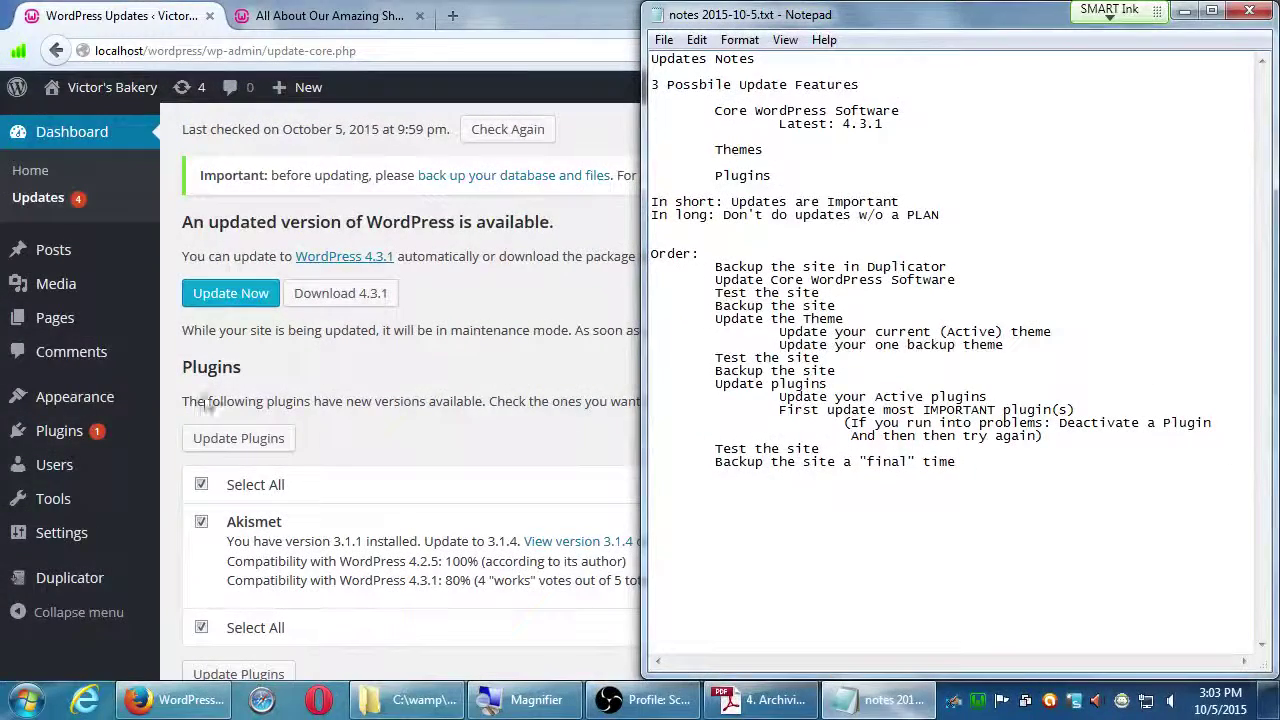
Step: Open the installed plugins list in the browser, deactivate the Duplicator plugin and activate it again
{"action": "left_click", "coordinate": [50, 433]}
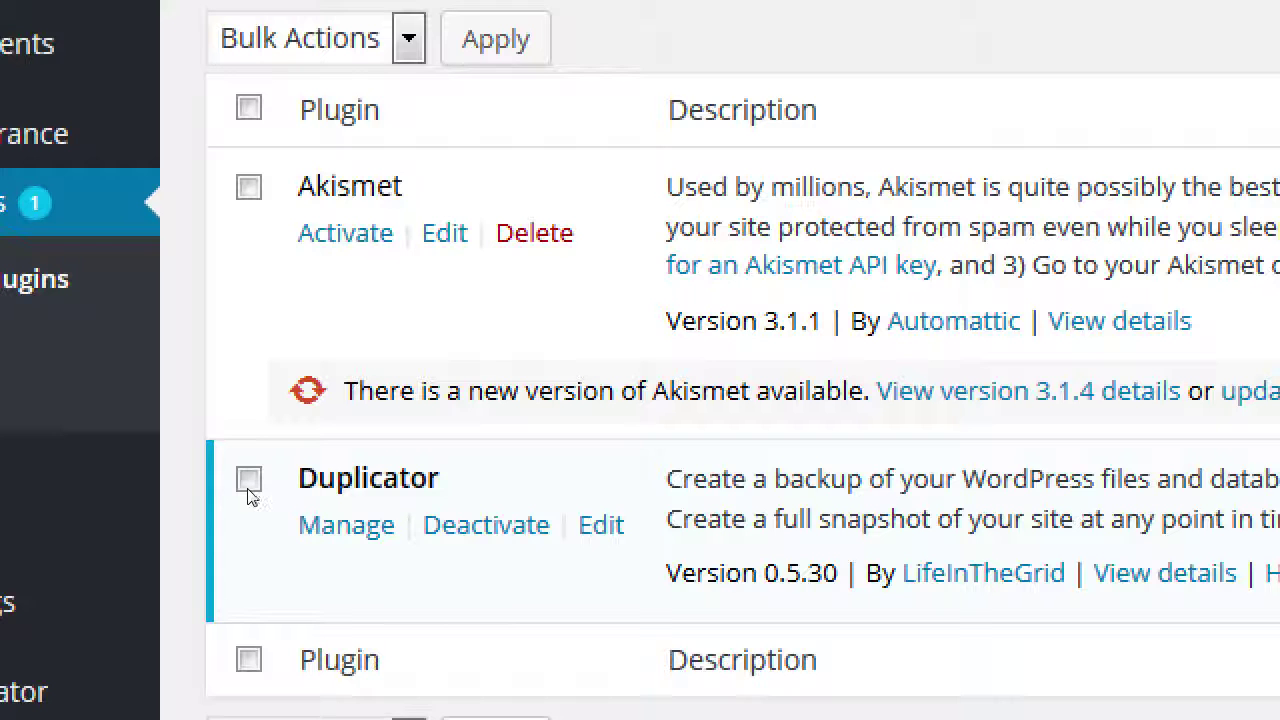
{"action": "left_click", "coordinate": [486, 525]}
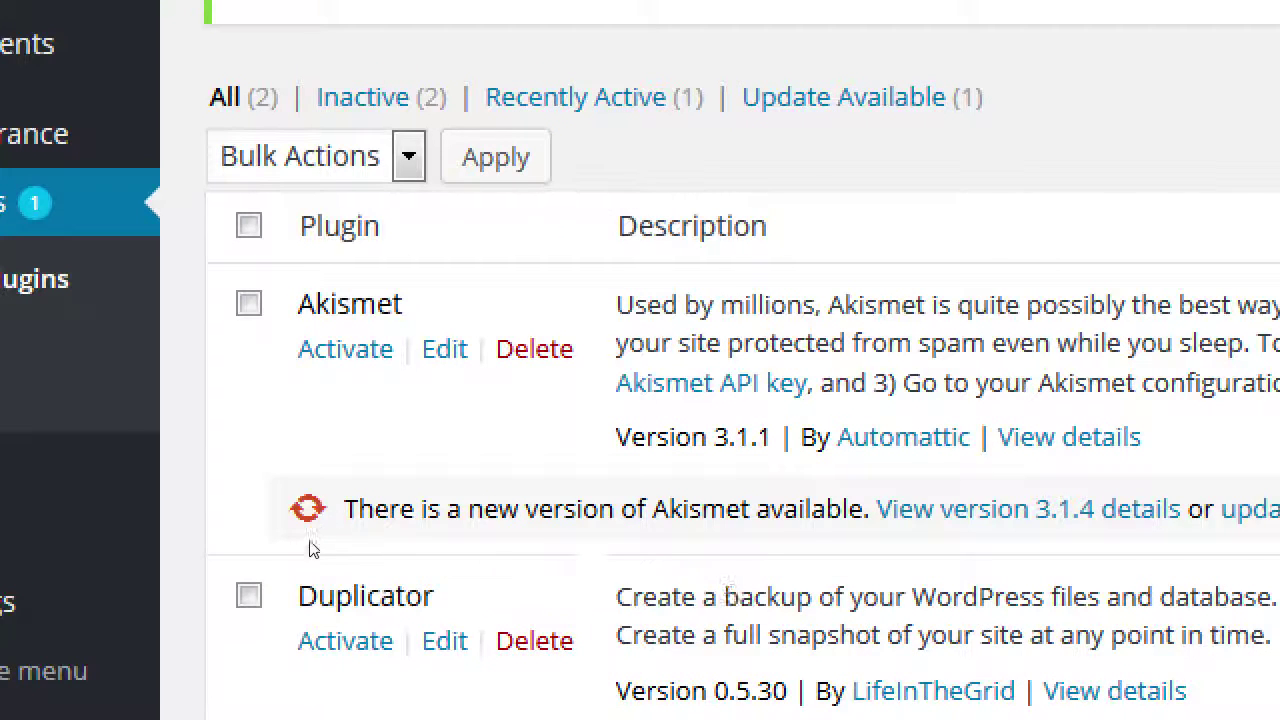
{"action": "scroll", "coordinate": [315, 535], "scroll_direction": "down", "scroll_amount": 2}
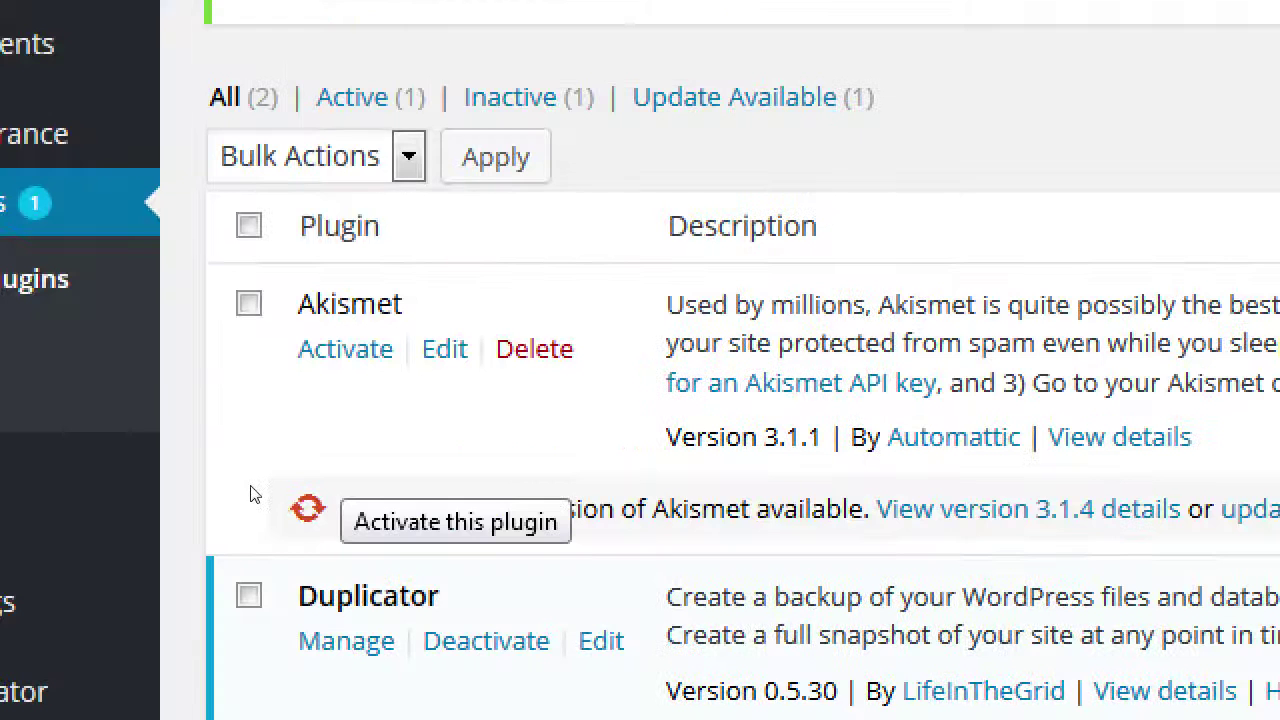
{"action": "scroll", "coordinate": [300, 565], "scroll_direction": "down", "scroll_amount": 2}
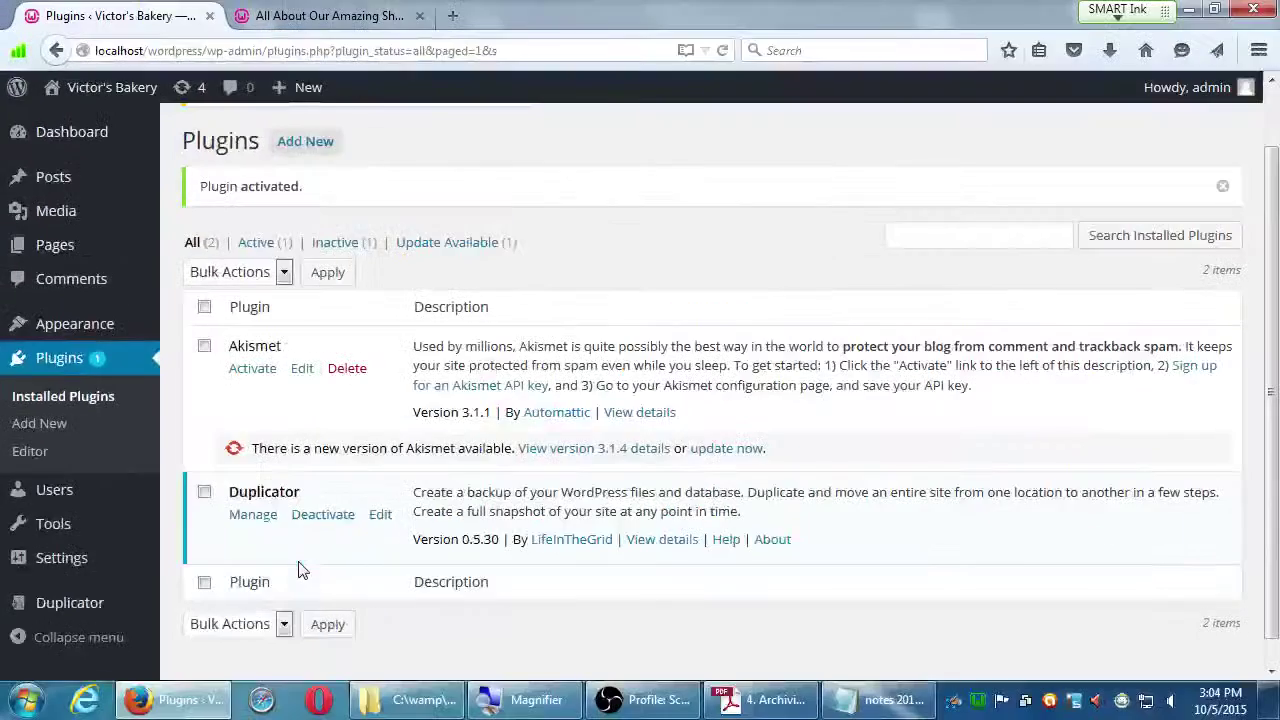
Step: Place the browser beside the Notepad notes and examine the plugin list, briefly highlighting the Duplicator entry
{"action": "key", "text": "super+Left"}
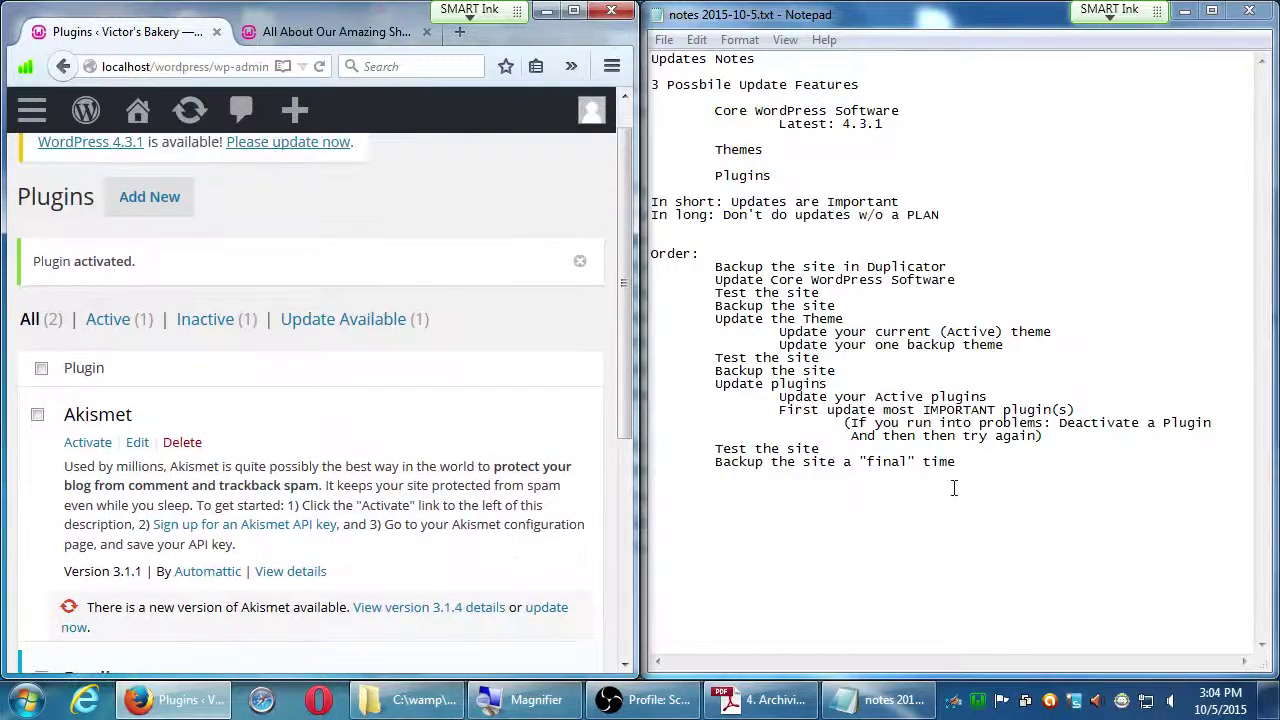
{"action": "left_click", "coordinate": [1076, 441]}
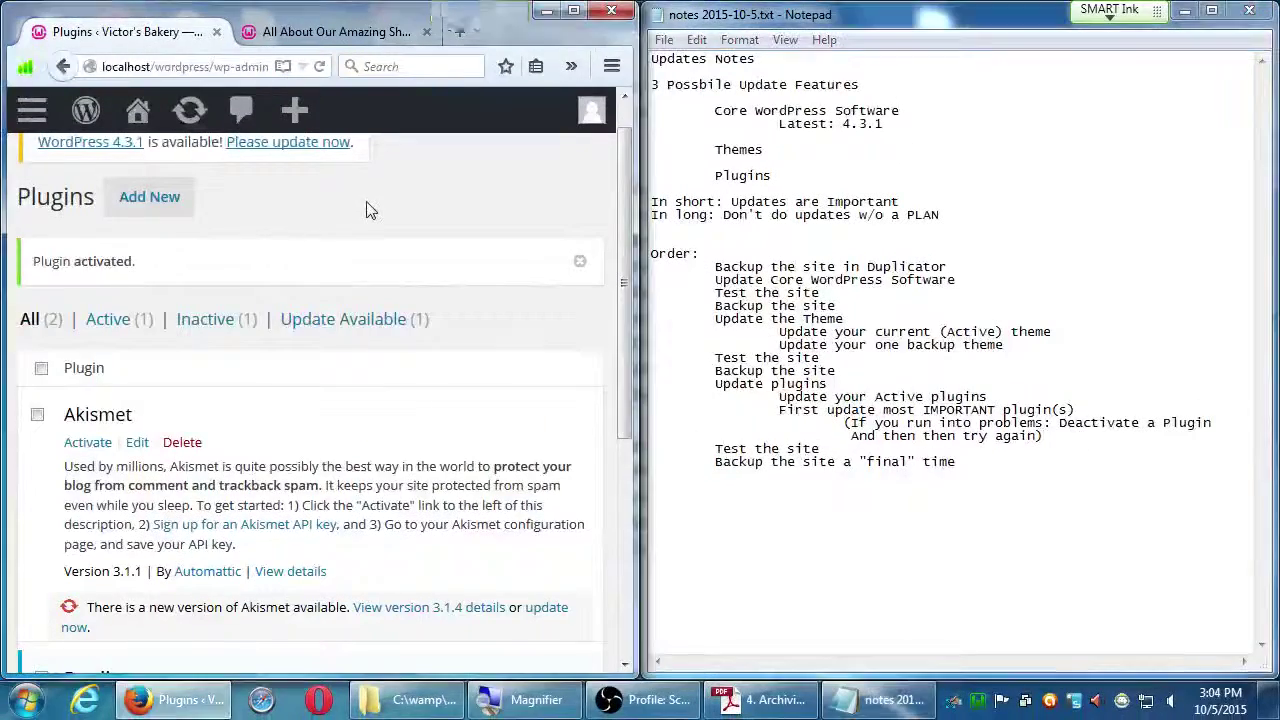
{"action": "key", "text": "super+Up"}
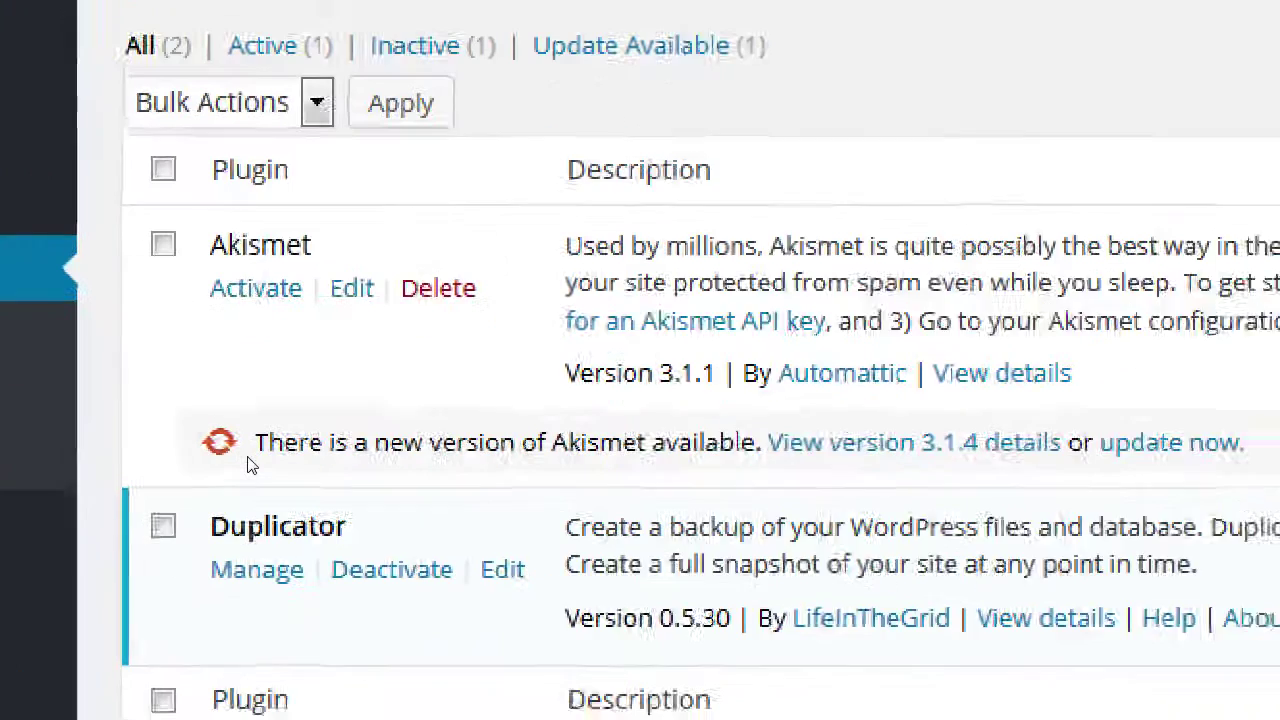
{"action": "left_click_drag", "start_coordinate": [244, 497], "coordinate": [317, 505]}
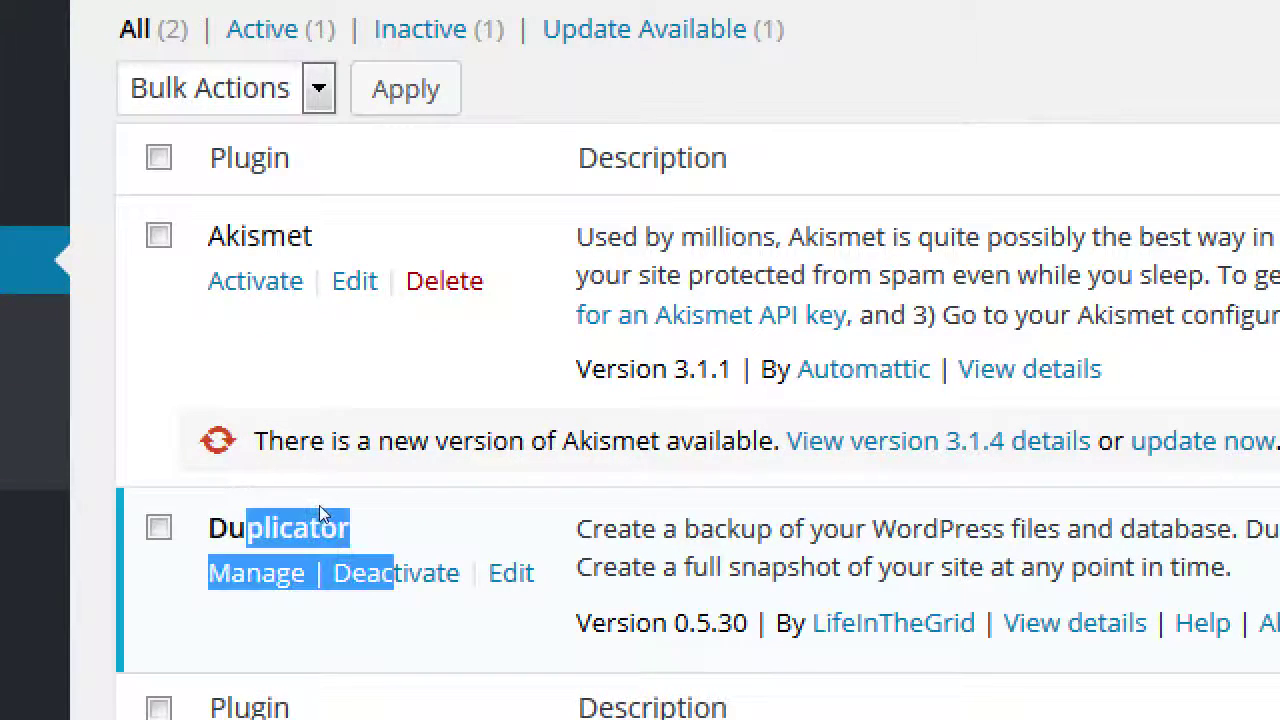
{"action": "left_click", "coordinate": [312, 507]}
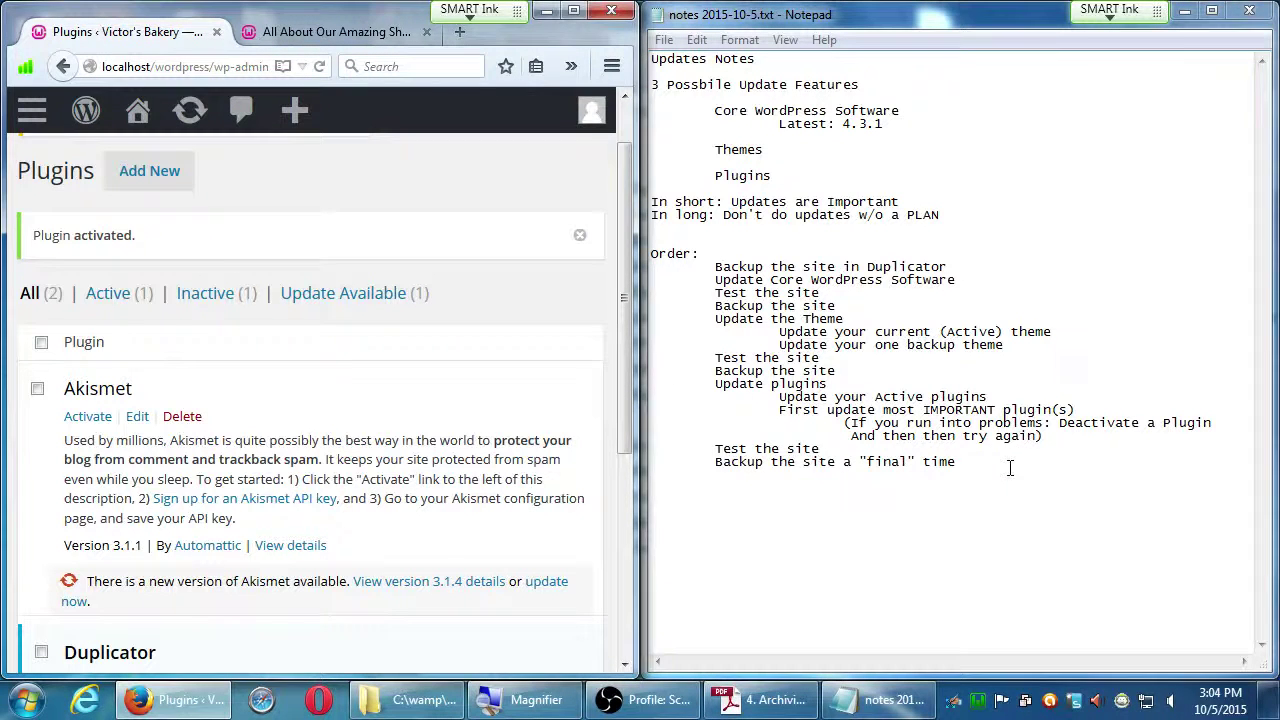
{"action": "scroll", "coordinate": [515, 530], "scroll_direction": "down", "scroll_amount": 4}
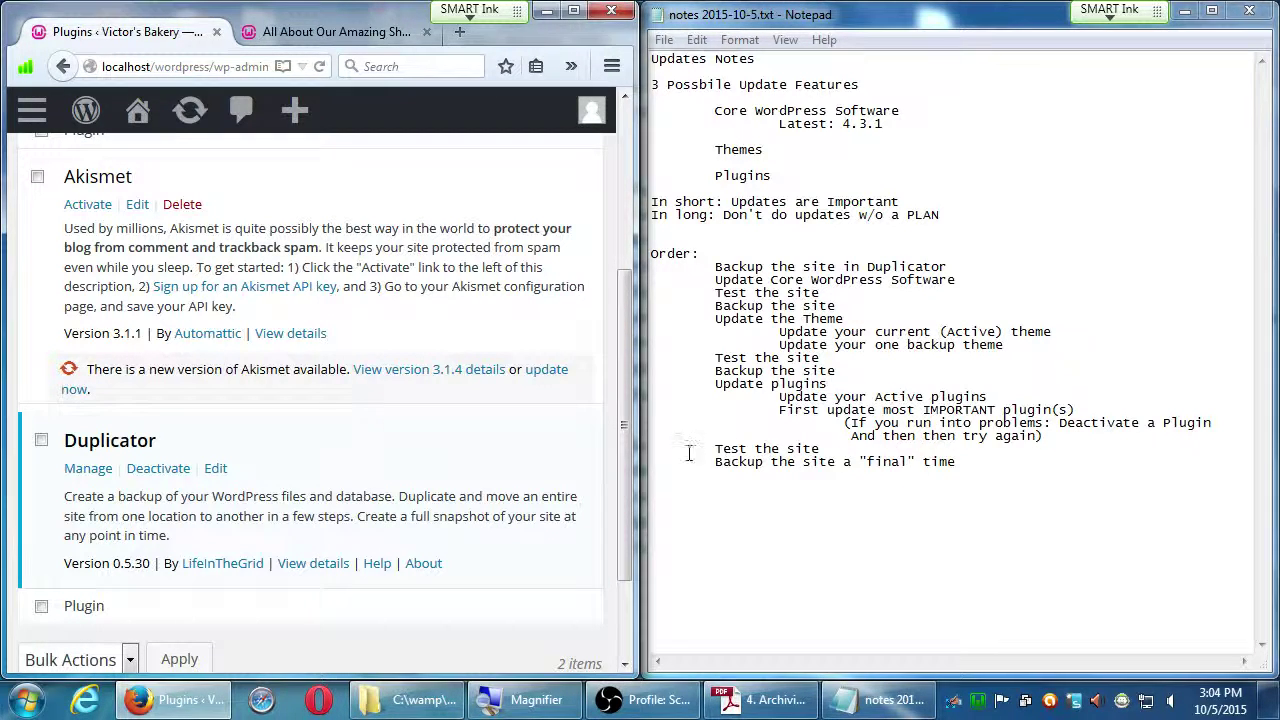
Step: Review the plugin troubleshooting lines and the whole update order in the Notepad notes, highlighting them briefly
{"action": "left_click_drag", "start_coordinate": [824, 410], "coordinate": [878, 424]}
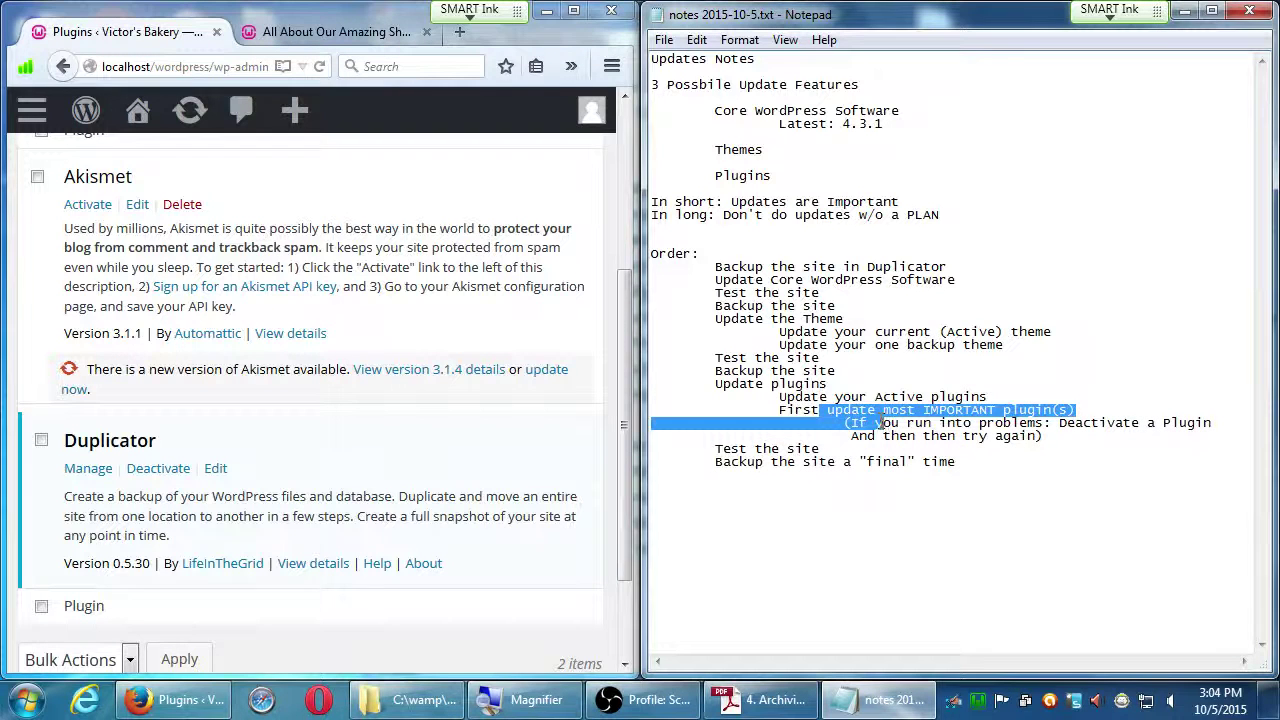
{"action": "left_click", "coordinate": [877, 423]}
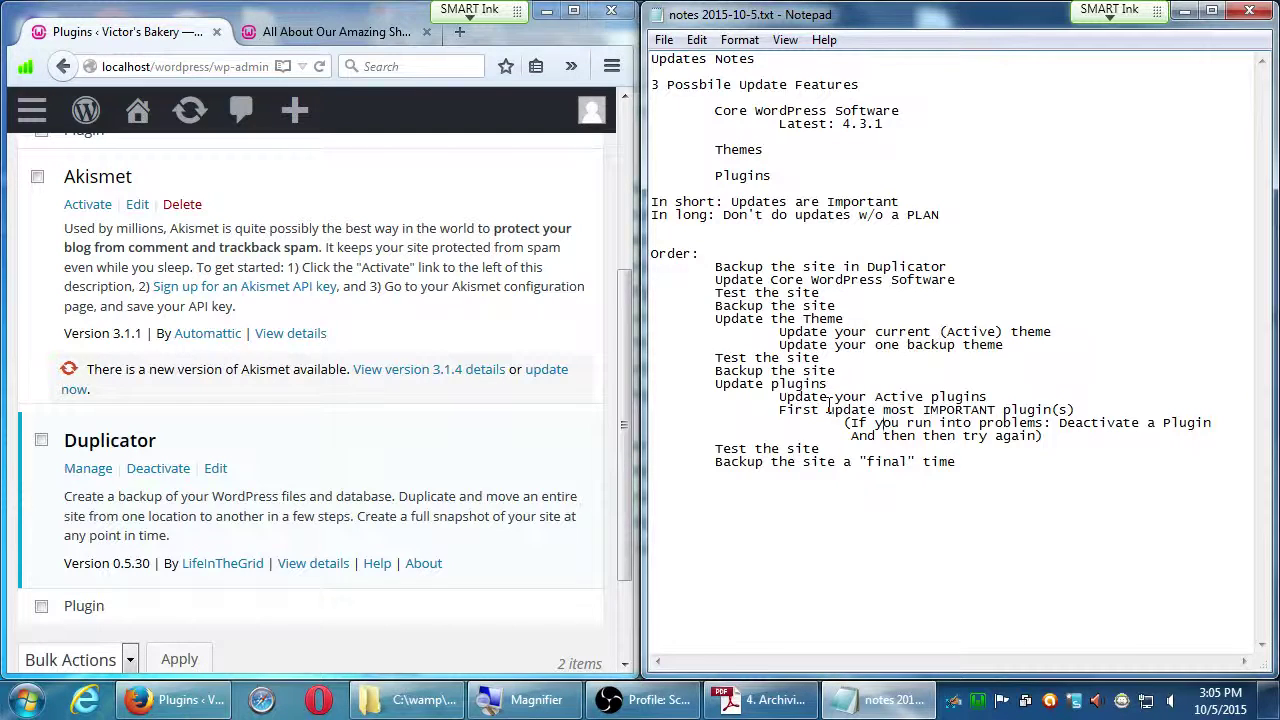
{"action": "left_click", "coordinate": [573, 10]}
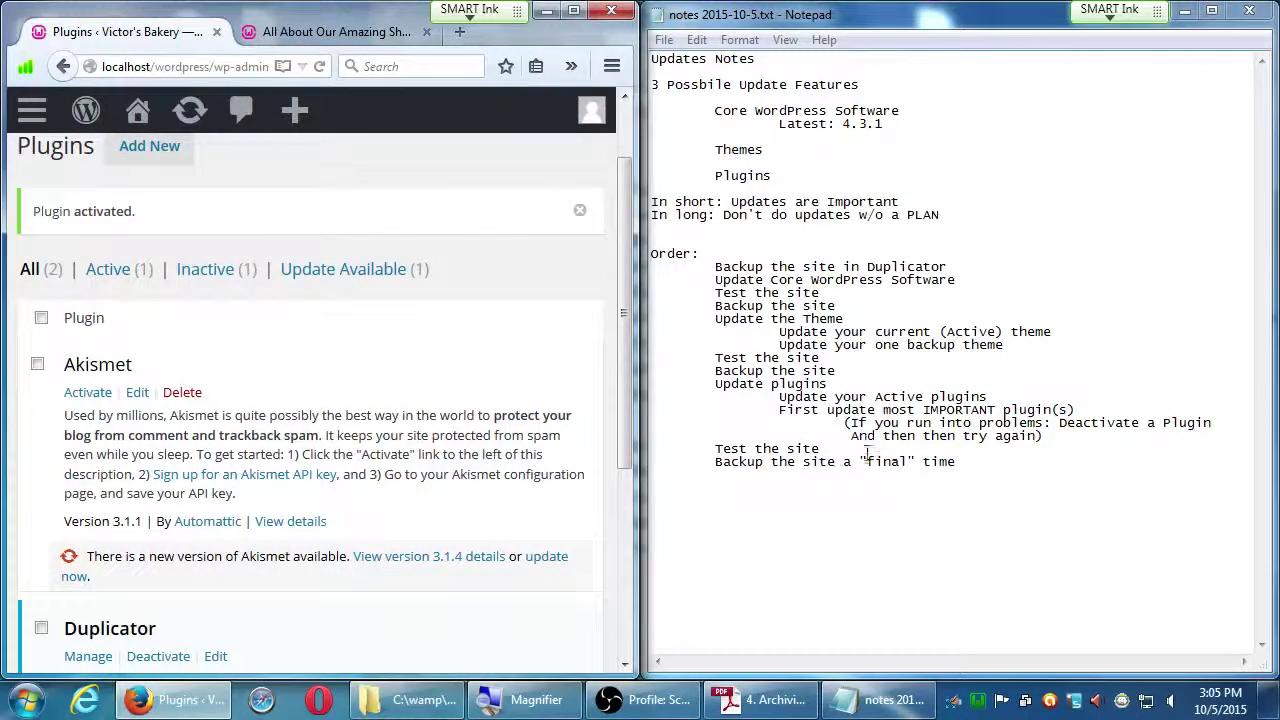
{"action": "left_click", "coordinate": [958, 462]}
{"action": "left_click_drag", "start_coordinate": [981, 467], "coordinate": [660, 266]}
{"action": "left_click", "coordinate": [716, 305]}
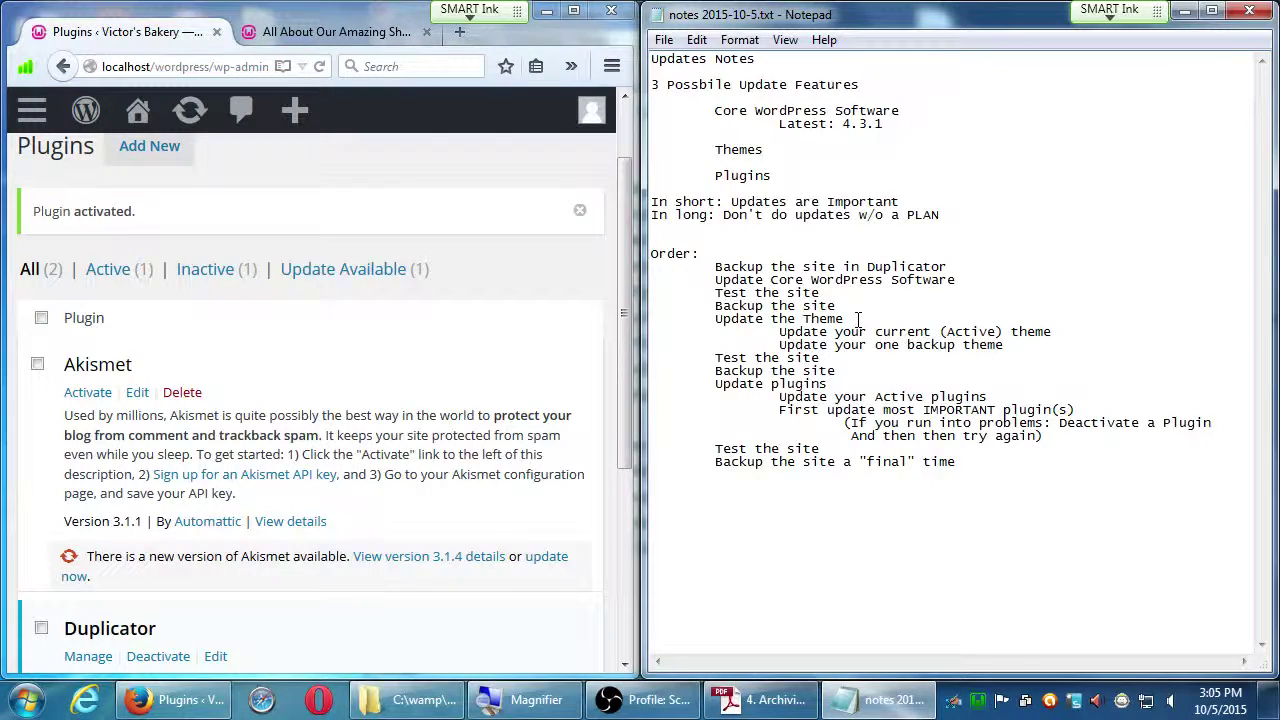
Step: Magnify the notes and highlight the "Backup the site in Duplicator" line at the start of the order list
{"action": "key", "text": "super+plus"}
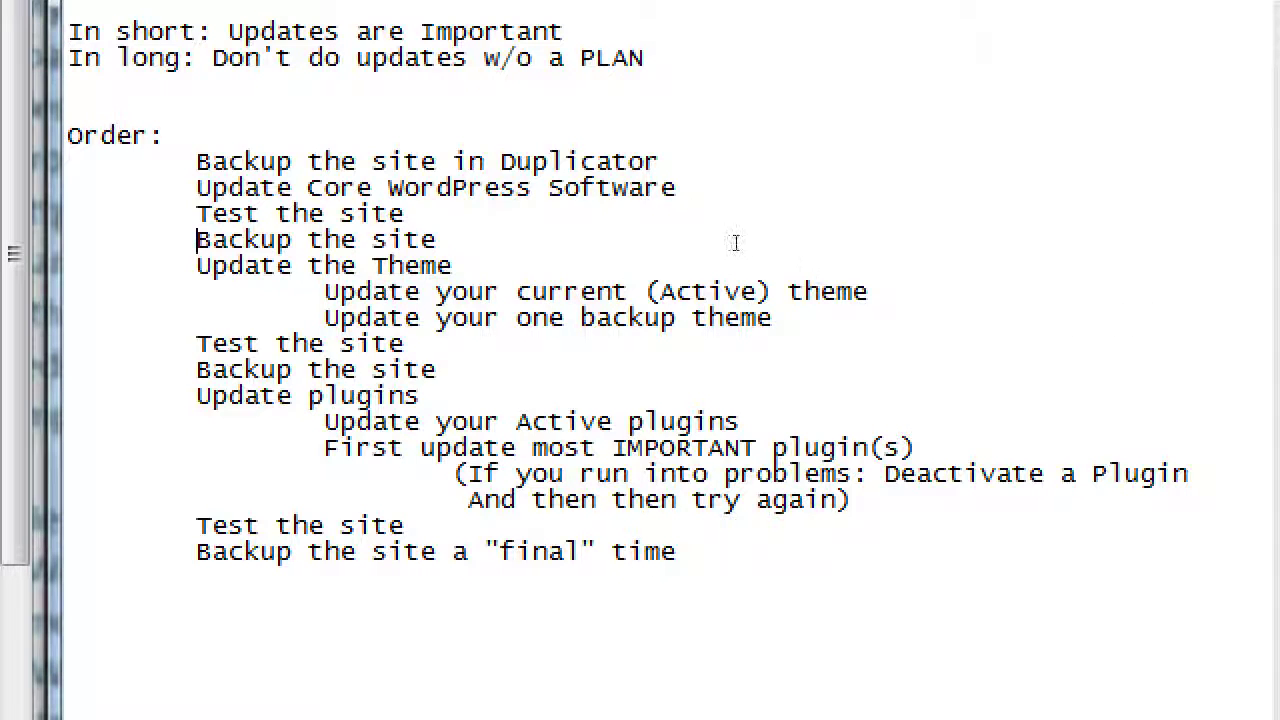
{"action": "key", "text": "Up"}
{"action": "key", "text": "Up"}
{"action": "key", "text": "Up"}
{"action": "key", "text": "shift+Right"}
{"action": "key", "text": "shift+Right"}
{"action": "key", "text": "shift+Right"}
{"action": "key", "text": "shift+Right"}
{"action": "key", "text": "shift+Right"}
{"action": "key", "text": "shift+Right"}
{"action": "key", "text": "shift+Right"}
{"action": "key", "text": "shift+Right"}
{"action": "key", "text": "shift+Right"}
{"action": "key", "text": "shift+Right"}
{"action": "key", "text": "shift+Right"}
{"action": "key", "text": "shift+Right"}
{"action": "key", "text": "shift+Right"}
{"action": "key", "text": "shift+Right"}
{"action": "key", "text": "shift+Right"}
{"action": "key", "text": "shift+Right"}
{"action": "key", "text": "shift+Right"}
{"action": "key", "text": "shift+Right"}
{"action": "key", "text": "shift+Right"}
{"action": "key", "text": "shift+Right"}
{"action": "key", "text": "shift+Right"}
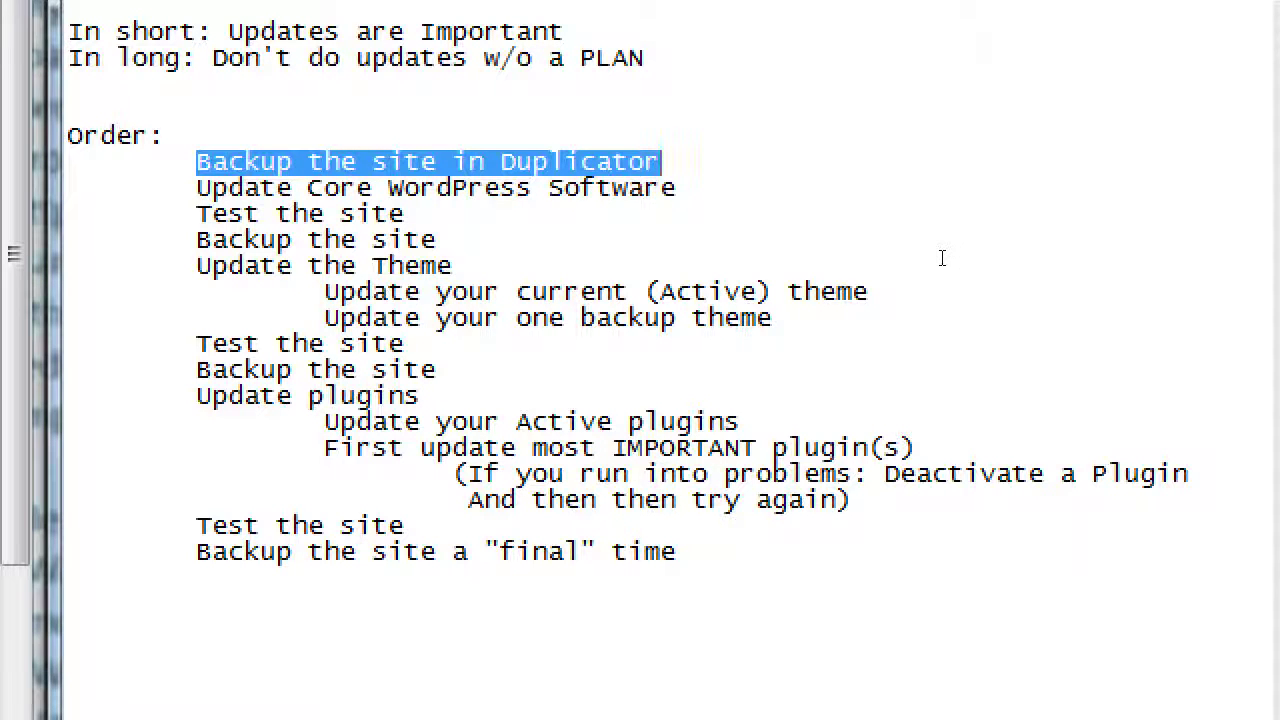
Step: Insert an indented line "Decide on frequency (once a month)" directly below the "Order:" heading
{"action": "key", "text": "Up"}
{"action": "key", "text": "Return"}
{"action": "key", "text": "Tab"}
{"action": "type", "text": "Decide on f"}
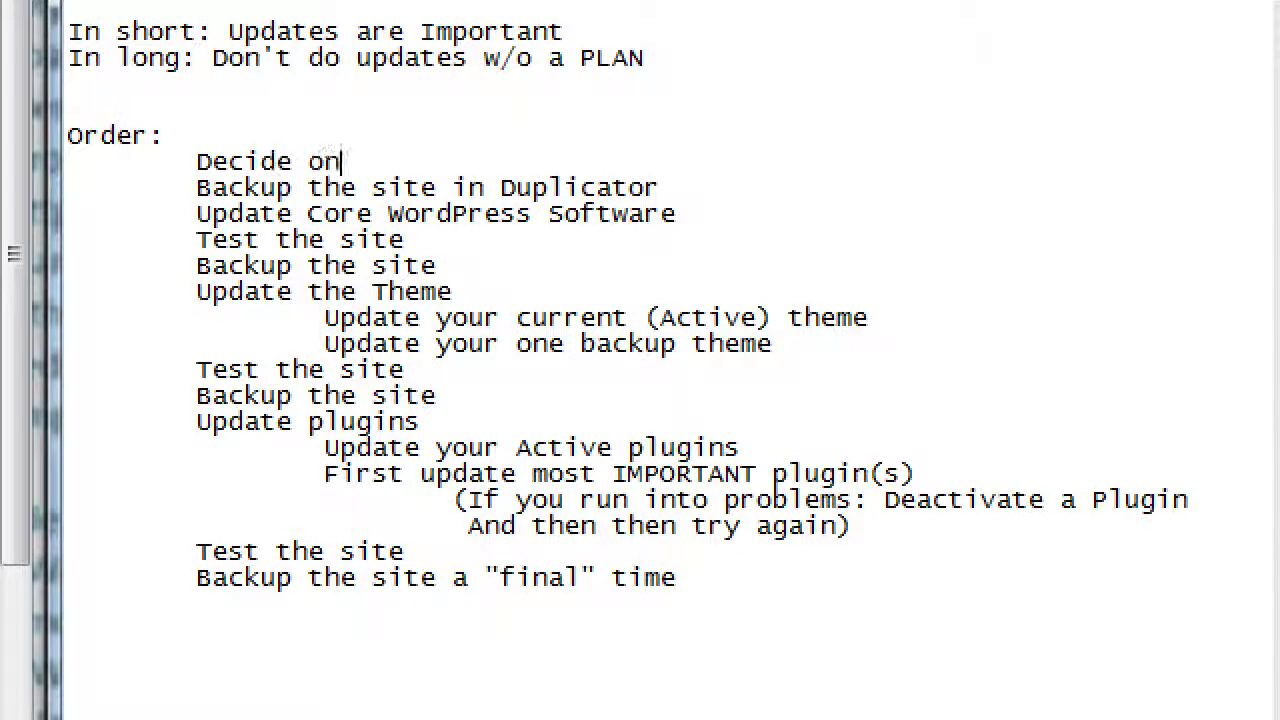
{"action": "type", "text": "equency"}
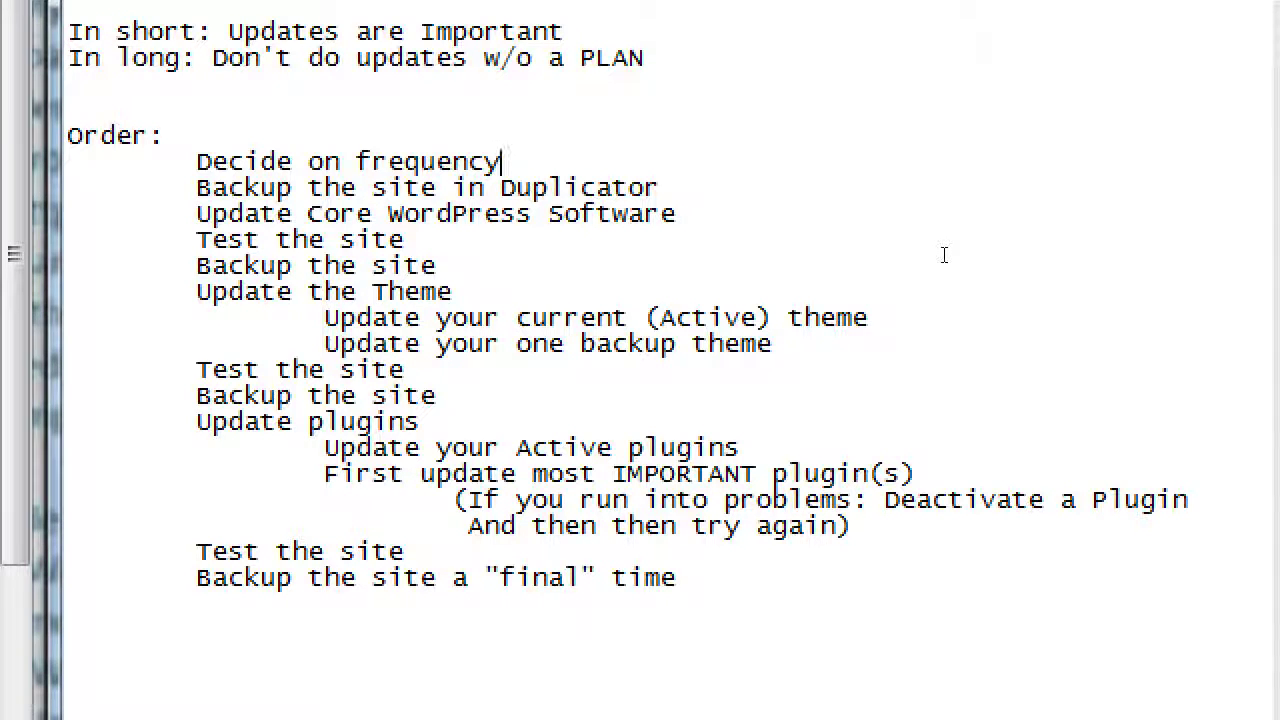
{"action": "type", "text": "()"}
{"action": "key", "text": "Left"}
{"action": "type", "text": "once a"}
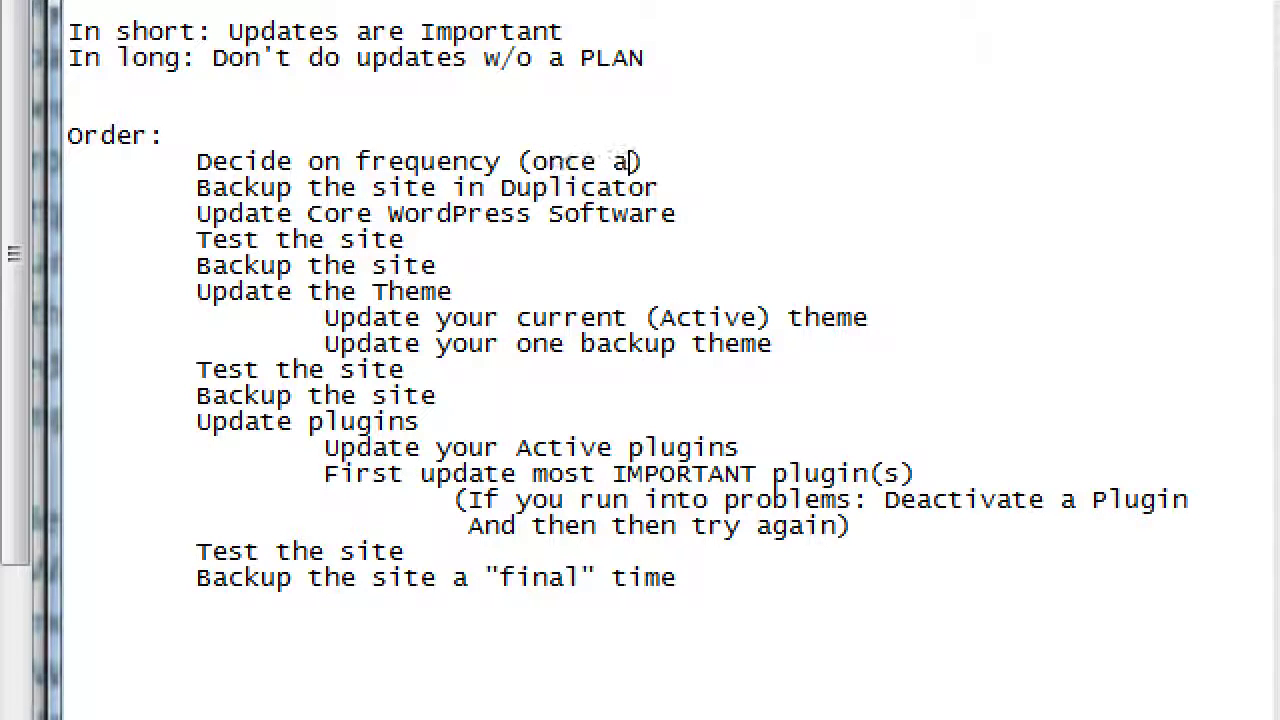
{"action": "type", "text": " month"}
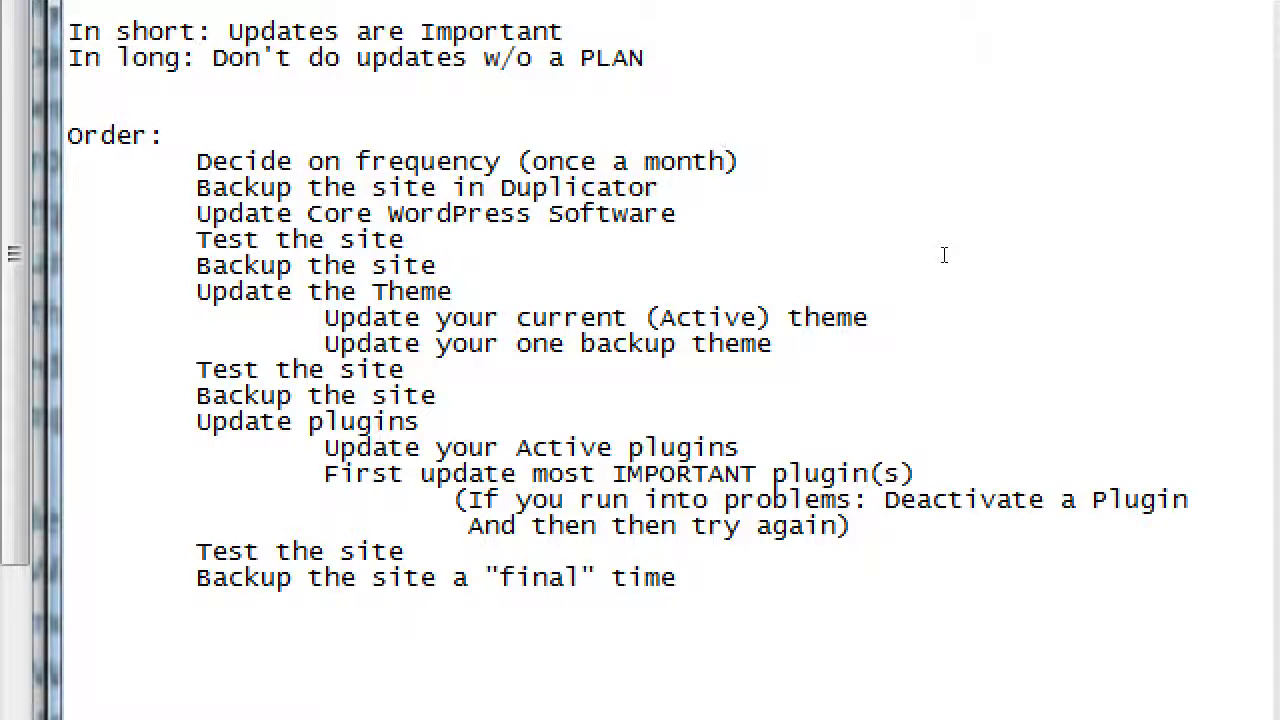
Step: Add an indented line "Decide when to update (On the weekends, after hours)" below the frequency line
{"action": "key", "text": "End"}
{"action": "key", "text": "Return"}
{"action": "key", "text": "Tab"}
{"action": "type", "text": "Deci"}
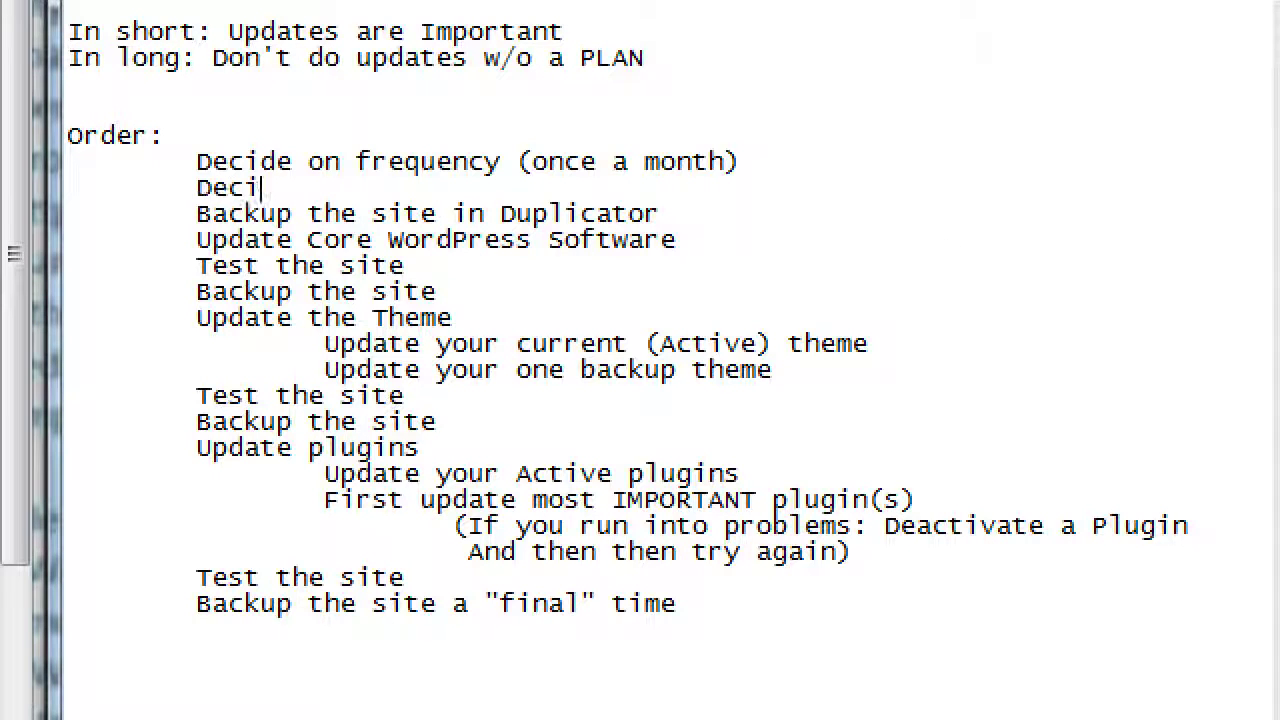
{"action": "type", "text": "de when to update"}
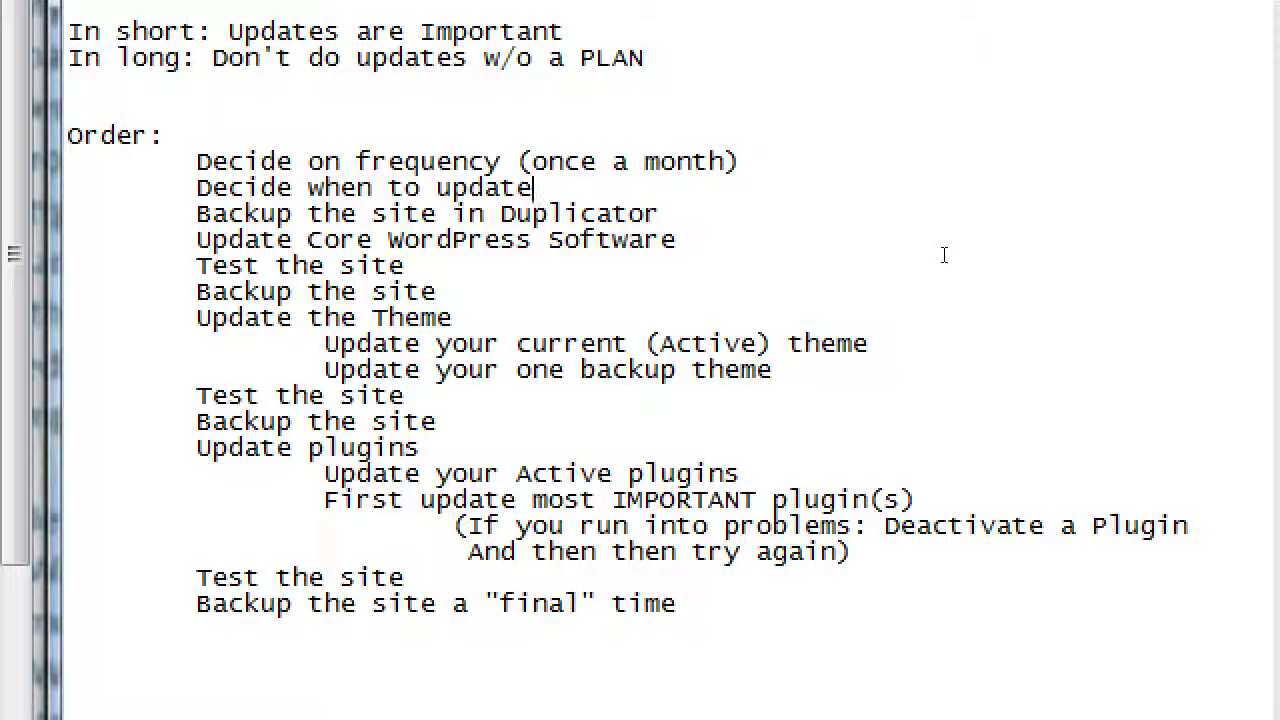
{"action": "type", "text": "()"}
{"action": "key", "text": "Left"}
{"action": "type", "text": "On the weekends, af"}
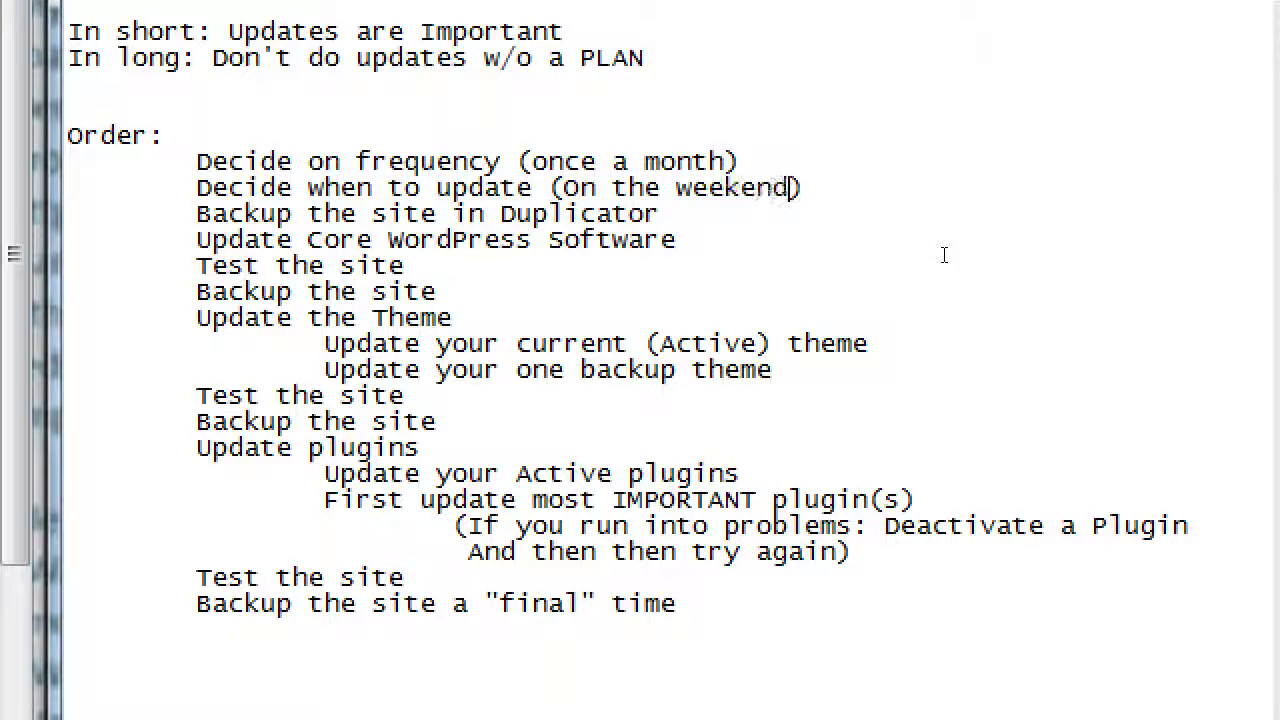
{"action": "type", "text": "ter hours"}
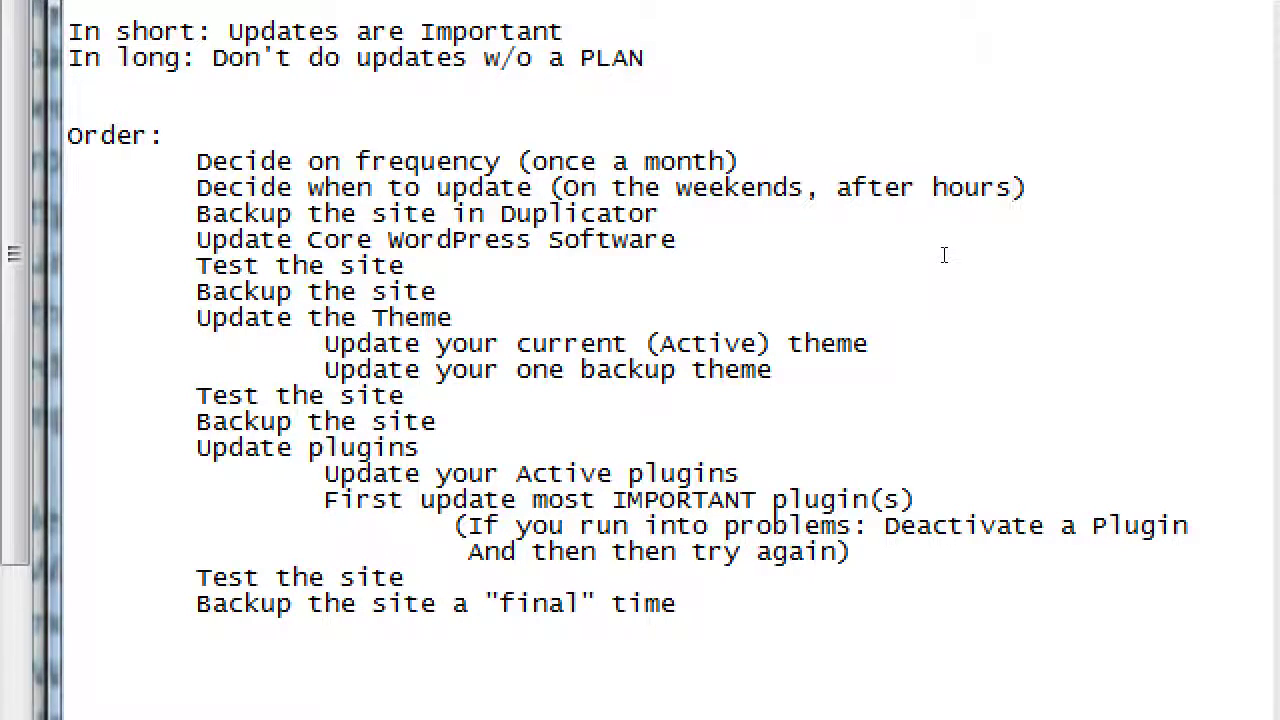
Step: Review the order list from the frequency line through the core software update and its site test, highlighting parts of the lines
{"action": "key", "text": "Down"}
{"action": "key", "text": "Up"}
{"action": "key", "text": "Up"}
{"action": "key", "text": "shift+Left"}
{"action": "key", "text": "shift+Left"}
{"action": "key", "text": "Down"}
{"action": "key", "text": "shift+Left"}
{"action": "key", "text": "shift+Left"}
{"action": "key", "text": "shift+Left"}
{"action": "key", "text": "shift+Left"}
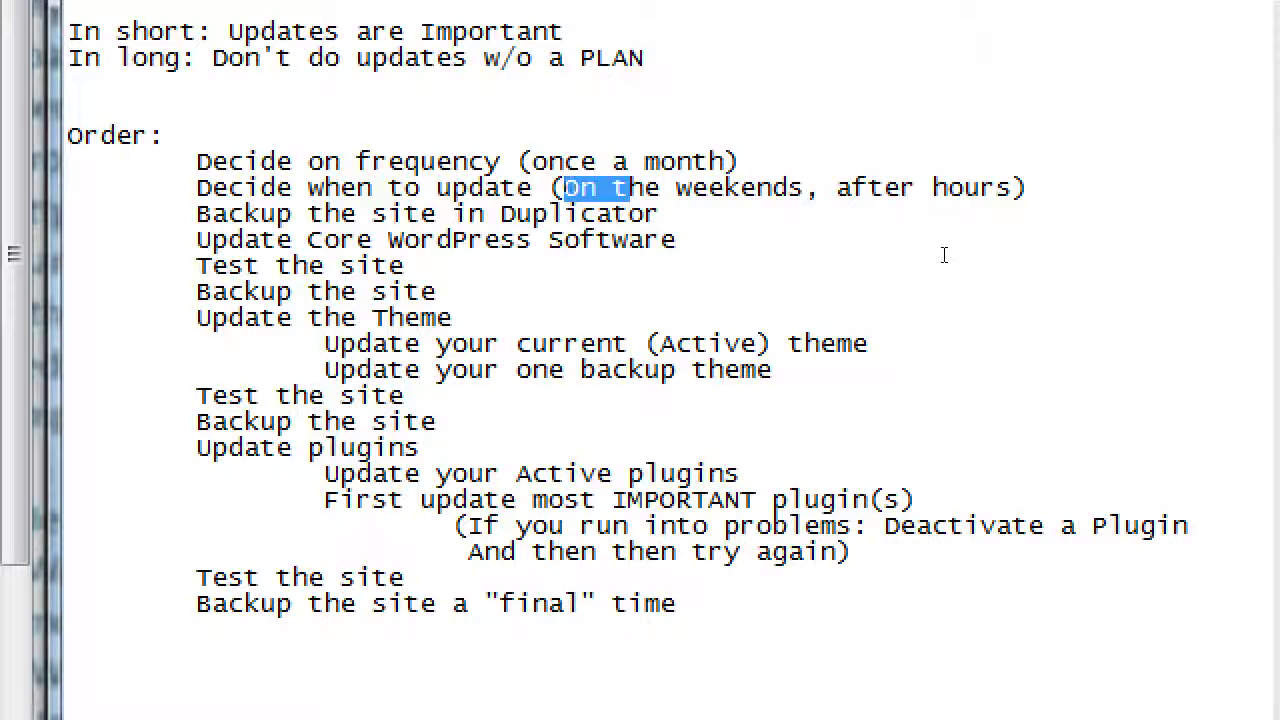
{"action": "key", "text": "Down"}
{"action": "key", "text": "shift+Left"}
{"action": "key", "text": "shift+Left"}
{"action": "key", "text": "shift+Left"}
{"action": "key", "text": "shift+Left"}
{"action": "key", "text": "Down"}
{"action": "key", "text": "shift+Left"}
{"action": "key", "text": "shift+Left"}
{"action": "key", "text": "shift+Left"}
{"action": "key", "text": "shift+Left"}
{"action": "key", "text": "shift+Left"}
{"action": "key", "text": "shift+Left"}
{"action": "key", "text": "shift+Left"}
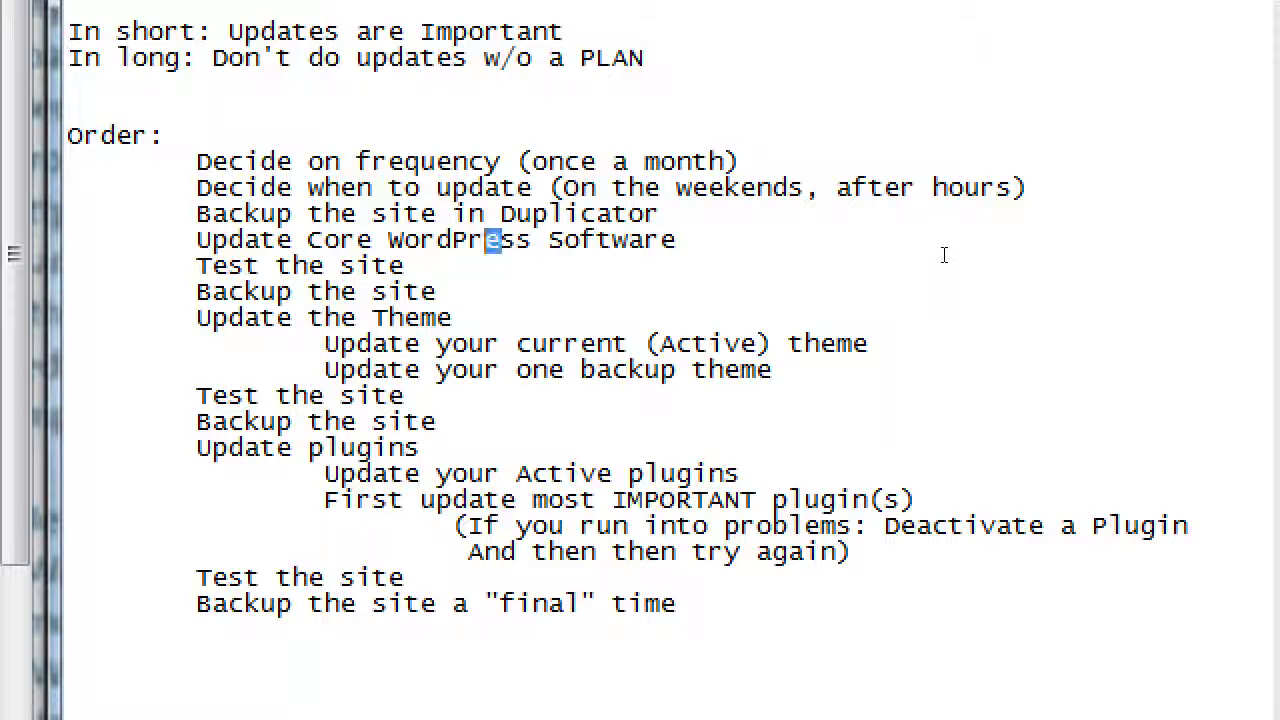
{"action": "key", "text": "Down"}
{"action": "key", "text": "shift+Left"}
{"action": "key", "text": "shift+Left"}
{"action": "key", "text": "shift+Left"}
{"action": "key", "text": "shift+Left"}
{"action": "key", "text": "shift+Left"}
{"action": "key", "text": "shift+Left"}
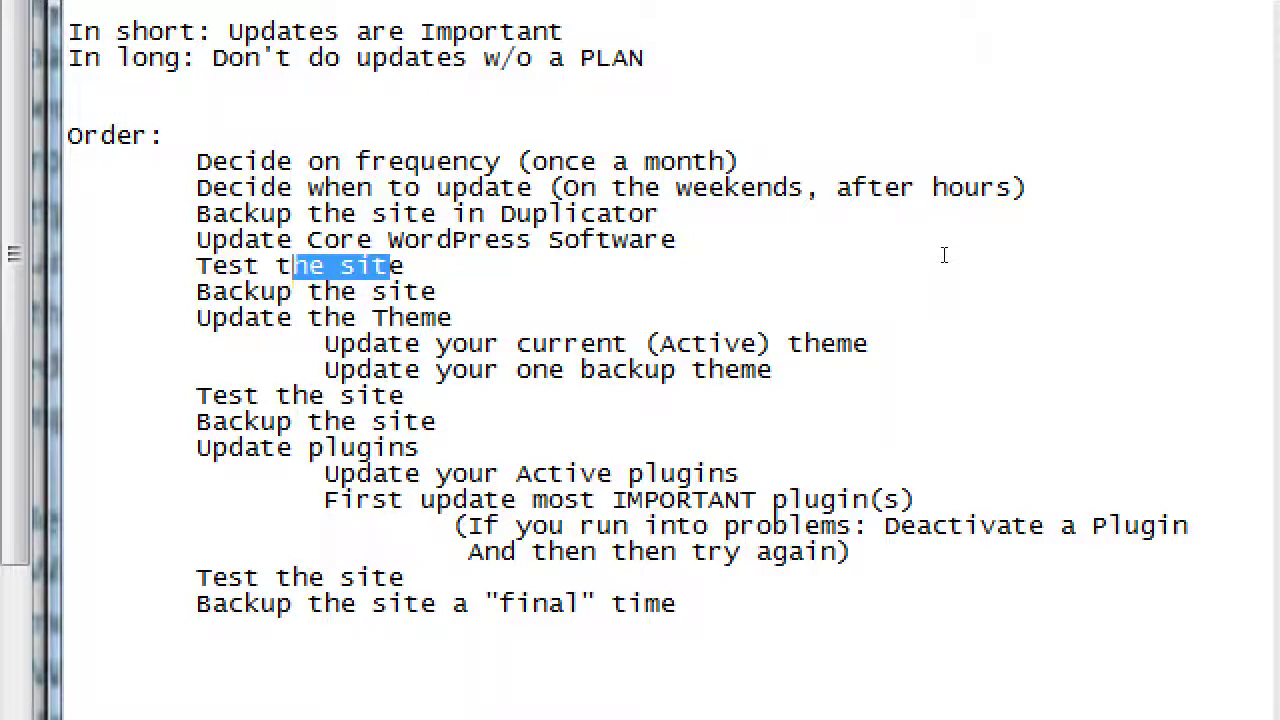
Step: Highlight the whole "Backup the site" line that precedes the theme update
{"action": "key", "text": "Down"}
{"action": "key", "text": "Left"}
{"action": "key", "text": "Left"}
{"action": "key", "text": "Left"}
{"action": "key", "text": "Left"}
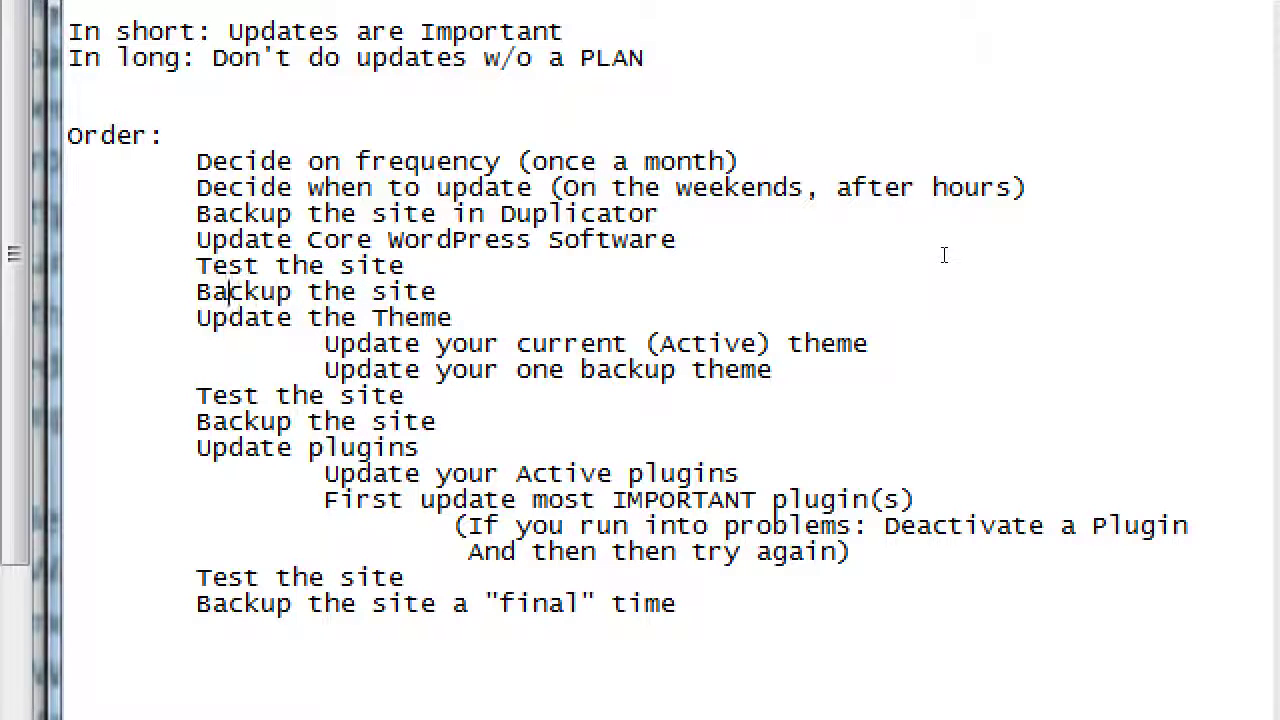
{"action": "key", "text": "Left"}
{"action": "key", "text": "Left"}
{"action": "key", "text": "shift+Right"}
{"action": "key", "text": "shift+Right"}
{"action": "key", "text": "shift+Right"}
{"action": "key", "text": "shift+Right"}
{"action": "key", "text": "shift+Right"}
{"action": "key", "text": "shift+Right"}
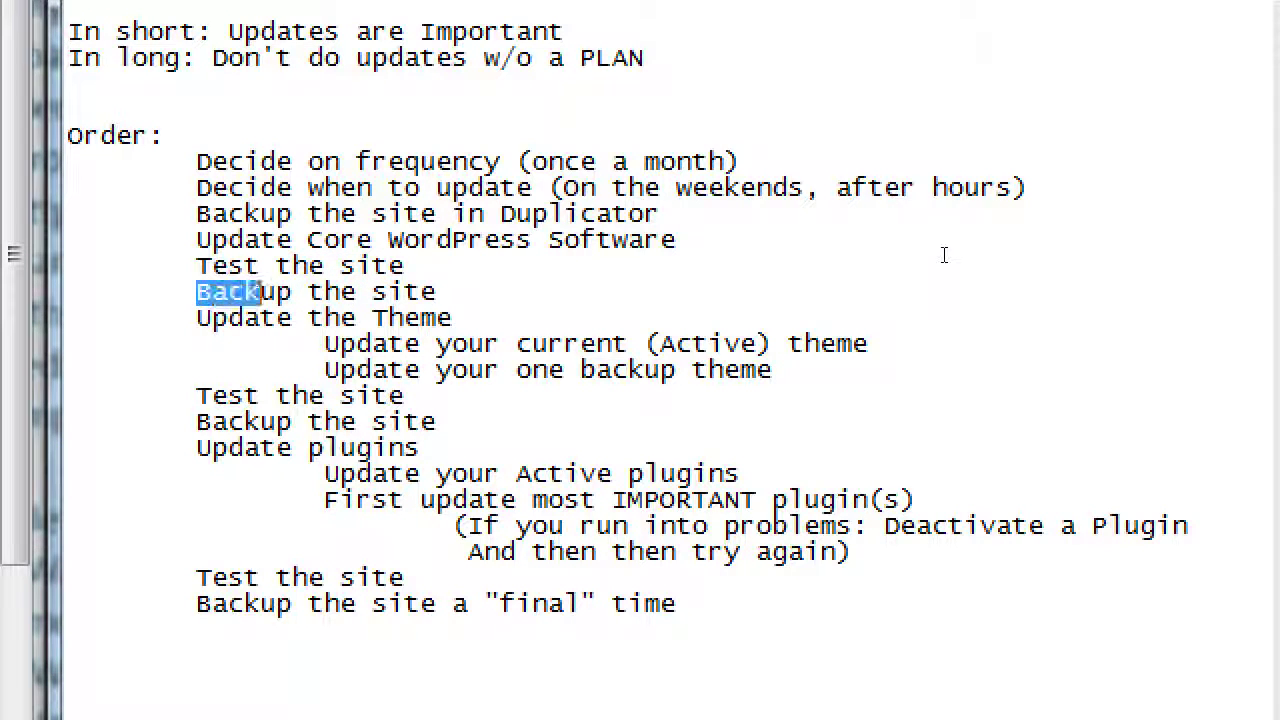
{"action": "key", "text": "shift+Right"}
{"action": "key", "text": "shift+Right"}
{"action": "key", "text": "shift+Right"}
{"action": "key", "text": "shift+Right"}
{"action": "key", "text": "shift+Right"}
{"action": "key", "text": "shift+Right"}
{"action": "key", "text": "shift+Right"}
{"action": "key", "text": "shift+Right"}
{"action": "key", "text": "shift+Right"}
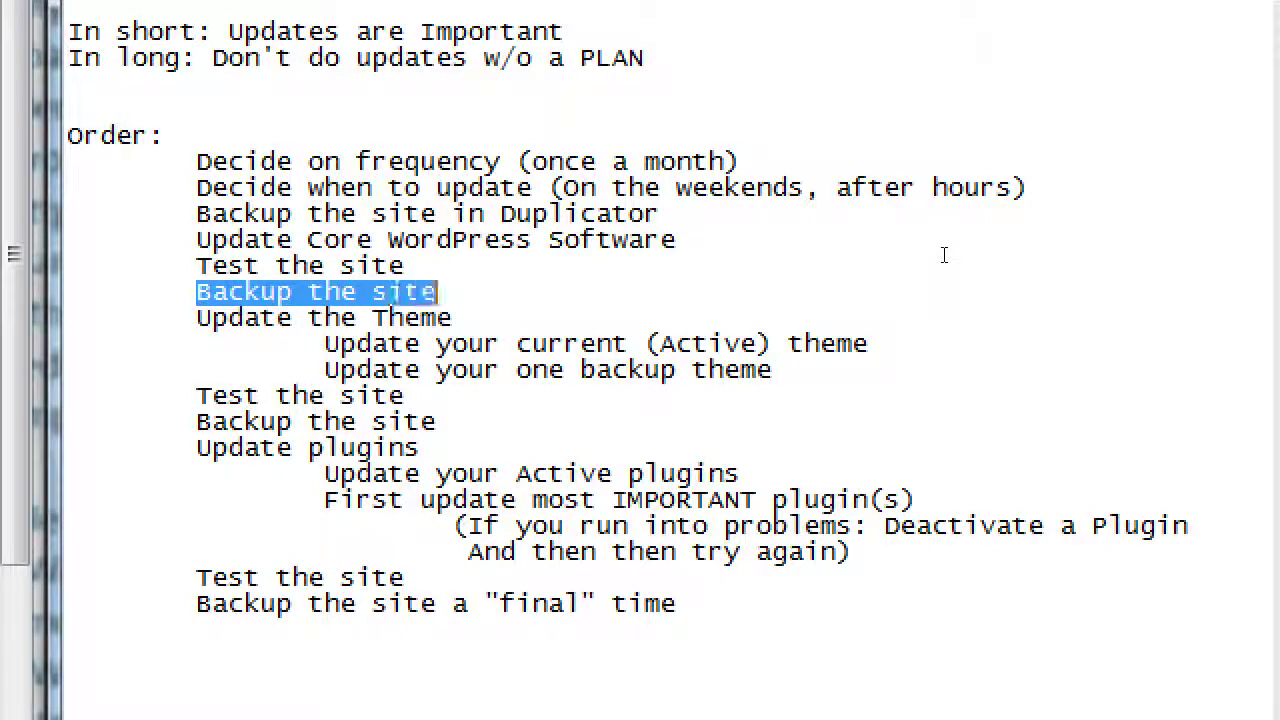
Step: Review the theme update entry and its two indented lines on the active and backup themes, highlighting them
{"action": "key", "text": "Down"}
{"action": "key", "text": "Left"}
{"action": "key", "text": "shift+Right"}
{"action": "key", "text": "shift+Left"}
{"action": "key", "text": "shift+Left"}
{"action": "key", "text": "shift+Left"}
{"action": "key", "text": "shift+Left"}
{"action": "key", "text": "shift+Left"}
{"action": "key", "text": "shift+Left"}
{"action": "key", "text": "Down"}
{"action": "key", "text": "shift+Right"}
{"action": "key", "text": "shift+Right"}
{"action": "key", "text": "shift+Right"}
{"action": "key", "text": "shift+Right"}
{"action": "key", "text": "shift+Right"}
{"action": "key", "text": "shift+Down"}
{"action": "key", "text": "shift+Right"}
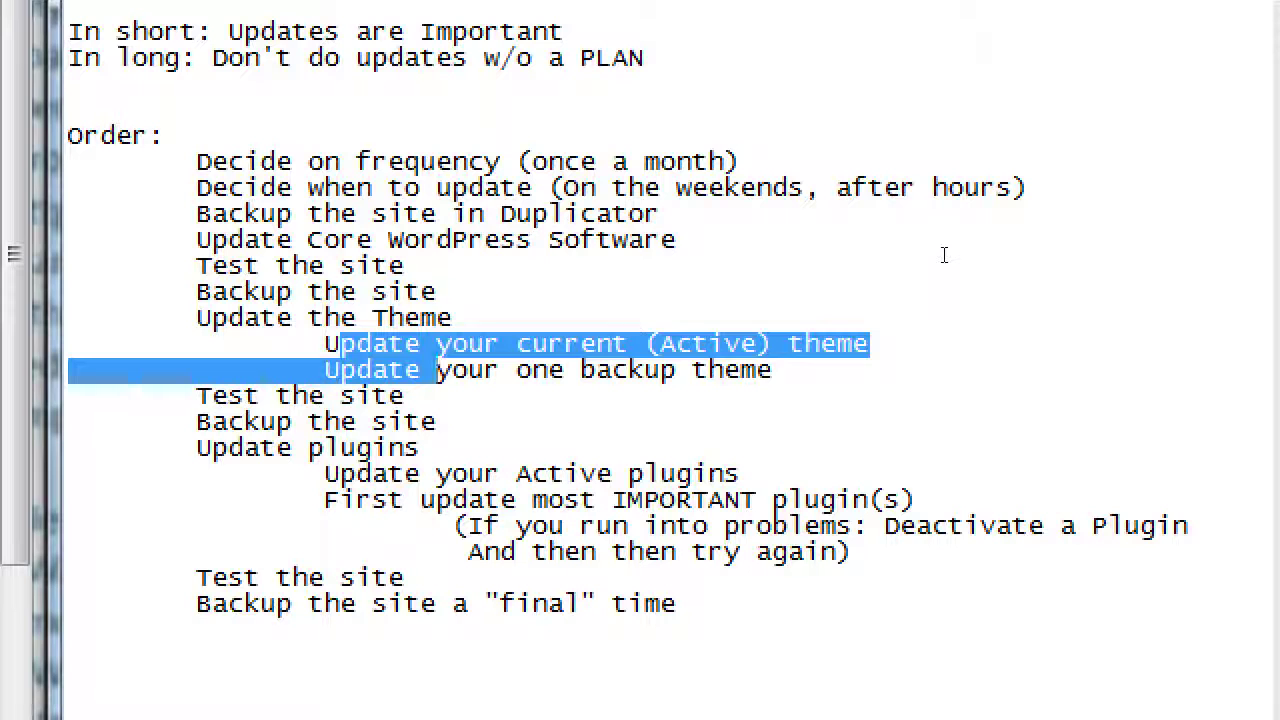
Step: Highlight most of the "Test the site" line that follows the theme update entries
{"action": "key", "text": "Down"}
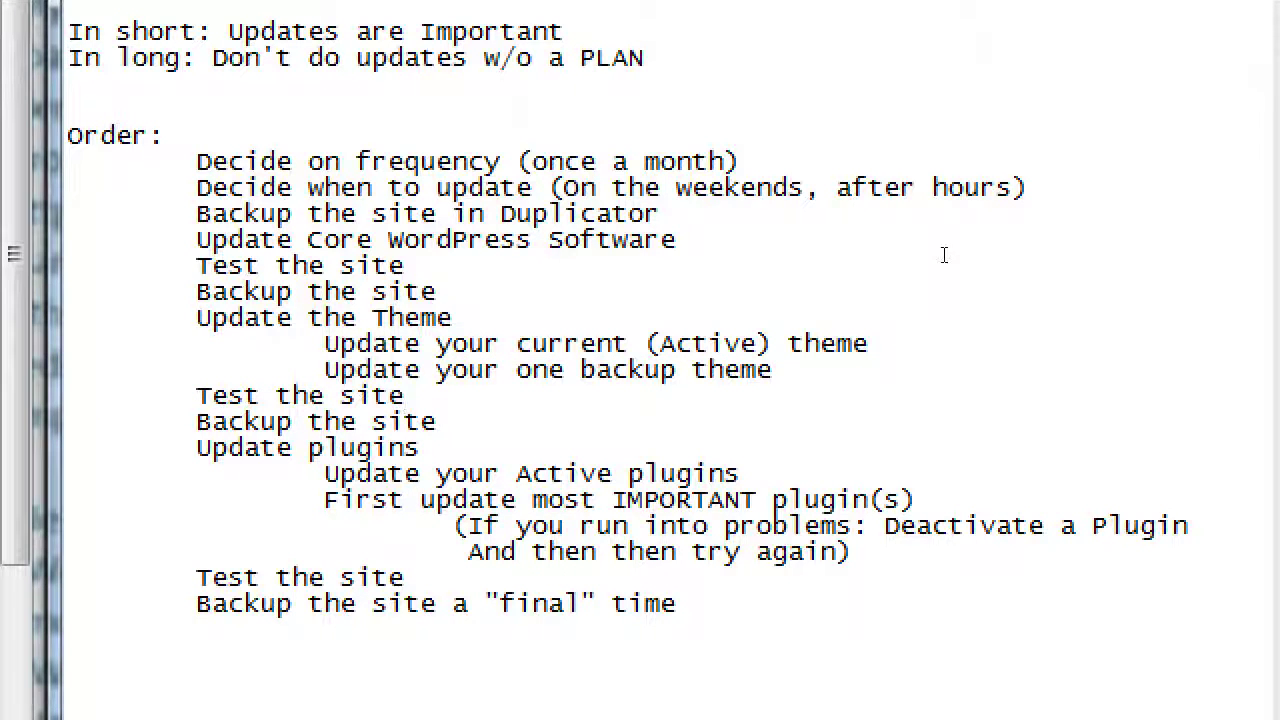
{"action": "key", "text": "shift+Left"}
{"action": "key", "text": "shift+Left"}
{"action": "key", "text": "shift+Left"}
{"action": "key", "text": "shift+Left"}
{"action": "key", "text": "shift+Left"}
{"action": "key", "text": "shift+Left"}
{"action": "key", "text": "shift+Left"}
{"action": "key", "text": "shift+Left"}
{"action": "key", "text": "shift+Left"}
{"action": "key", "text": "shift+Left"}
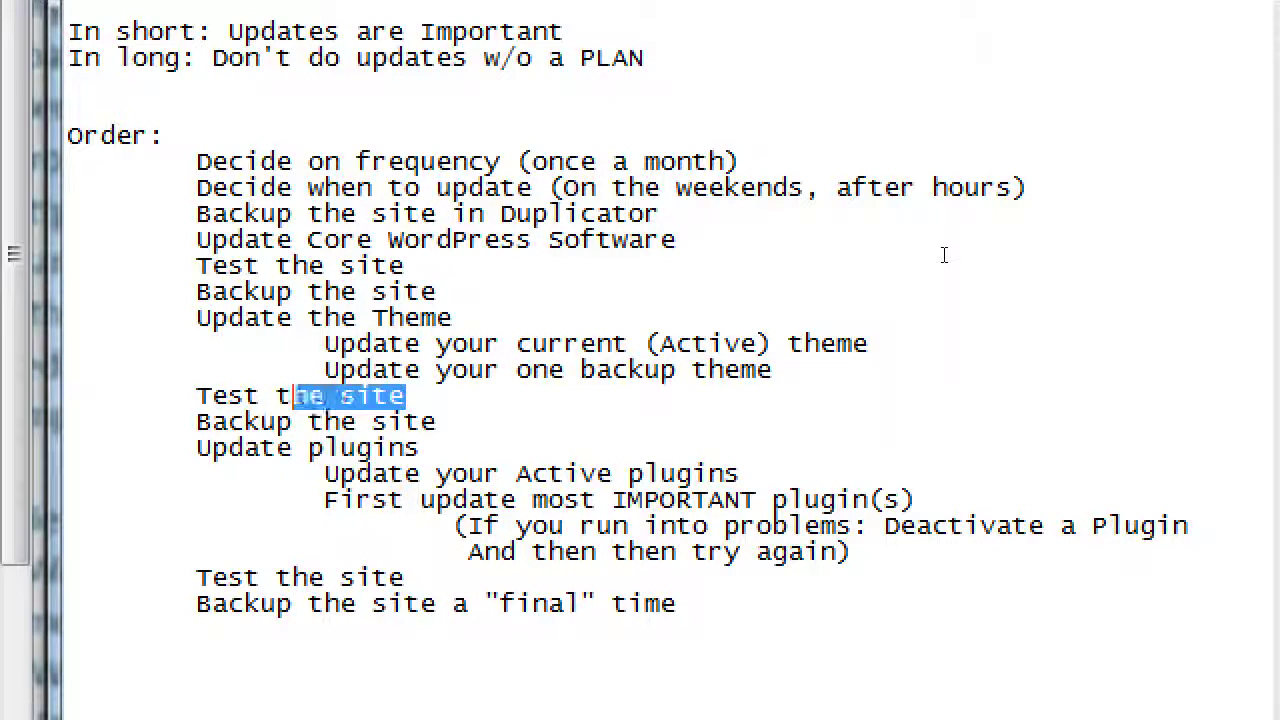
{"action": "key", "text": "shift+Left"}
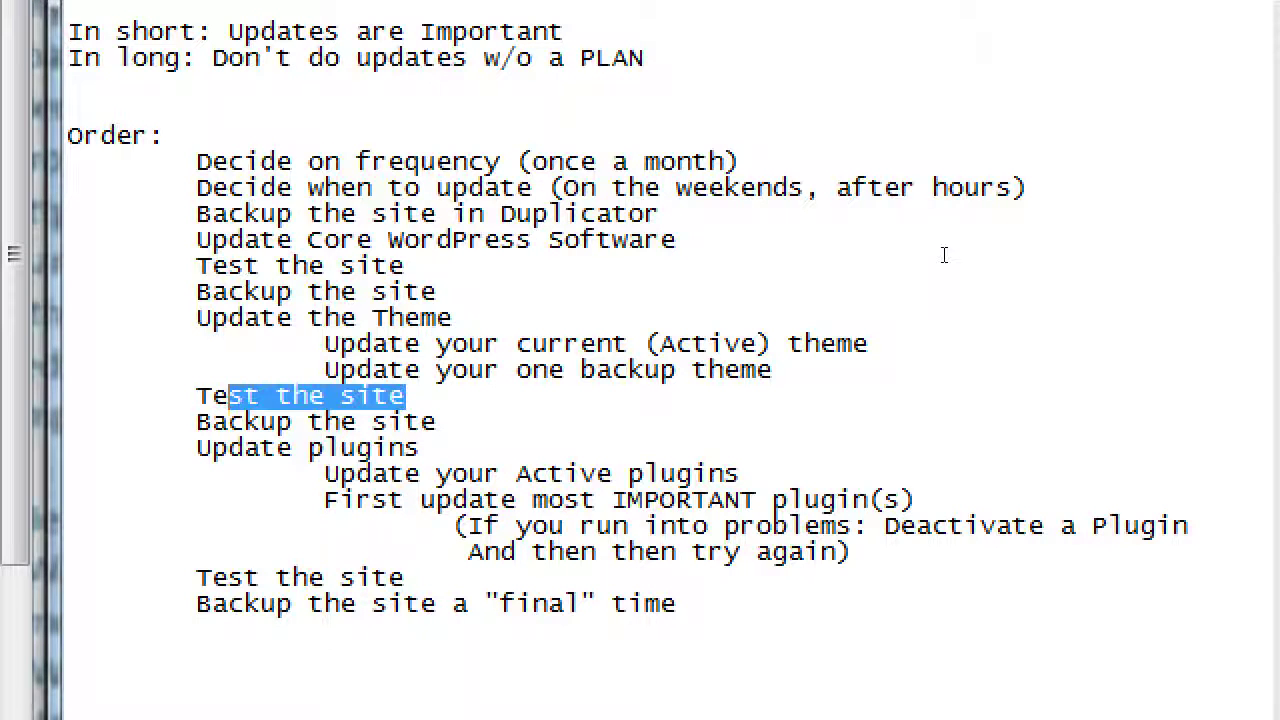
Step: Highlight part of the "Backup the site" line just above "Update plugins"
{"action": "key", "text": "Down"}
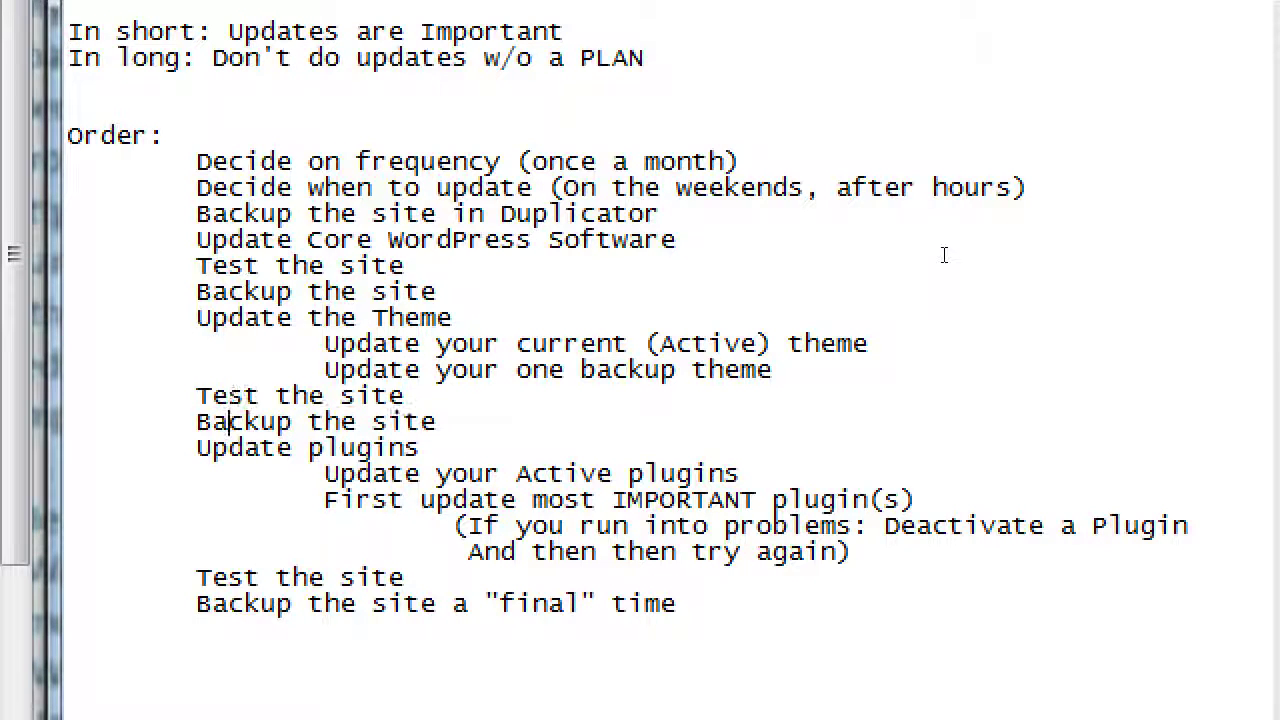
{"action": "key", "text": "shift+Right"}
{"action": "key", "text": "shift+Right"}
{"action": "key", "text": "shift+Right"}
{"action": "key", "text": "shift+Right"}
{"action": "key", "text": "shift+Right"}
{"action": "key", "text": "Right"}
Step: Review the "Update plugins" entry and highlight most of its "Update your Active plugins" line
{"action": "key", "text": "Down"}
{"action": "key", "text": "Left"}
{"action": "key", "text": "Left"}
{"action": "key", "text": "Right"}
{"action": "key", "text": "Right"}
{"action": "key", "text": "Right"}
{"action": "key", "text": "Down"}
{"action": "key", "text": "shift+Right"}
{"action": "key", "text": "shift+Right"}
{"action": "key", "text": "shift+Right"}
{"action": "key", "text": "shift+Right"}
{"action": "key", "text": "shift+Right"}
{"action": "key", "text": "shift+Right"}
{"action": "key", "text": "shift+Right"}
{"action": "key", "text": "shift+Right"}
{"action": "key", "text": "shift+Right"}
{"action": "key", "text": "shift+Right"}
{"action": "key", "text": "shift+Right"}
{"action": "key", "text": "shift+Right"}
{"action": "key", "text": "shift+Right"}
{"action": "key", "text": "shift+Right"}
{"action": "key", "text": "shift+Right"}
{"action": "key", "text": "shift+Right"}
{"action": "key", "text": "shift+Right"}
{"action": "key", "text": "shift+Right"}
{"action": "key", "text": "shift+Right"}
{"action": "key", "text": "shift+Right"}
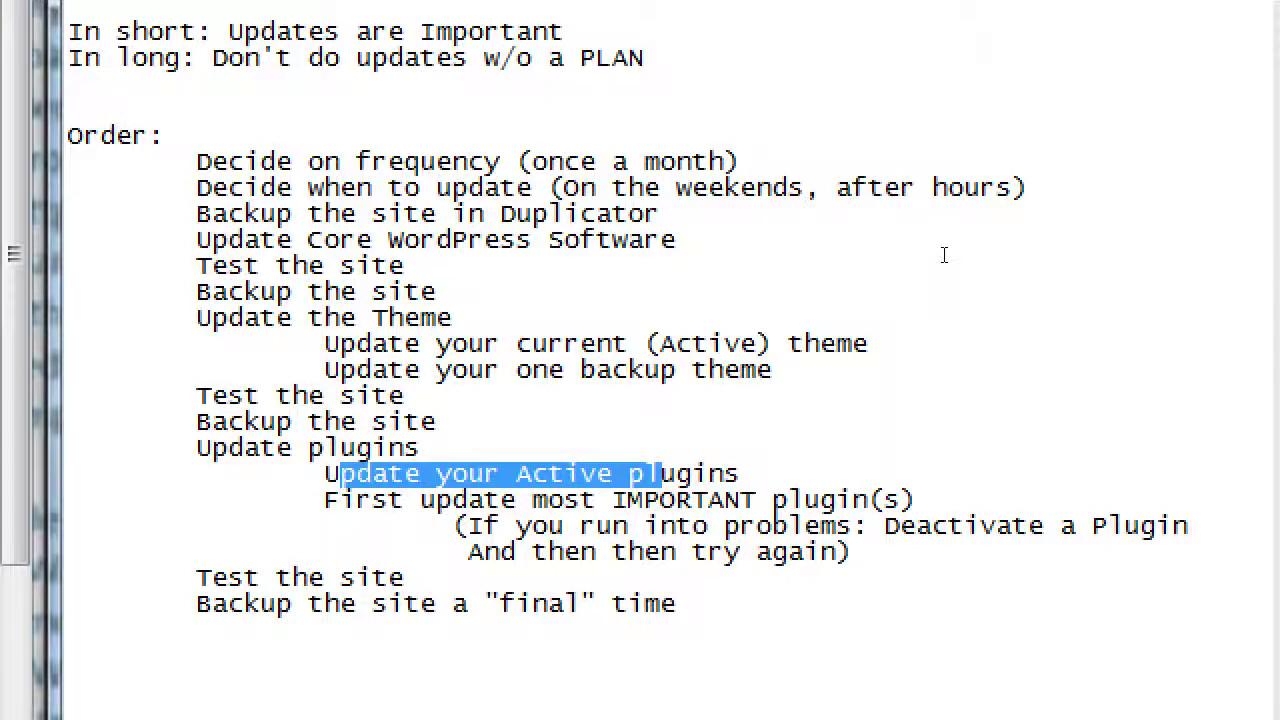
Step: Go past the plugin troubleshooting advice and highlight most of the "Test the site" line below it
{"action": "key", "text": "Down"}
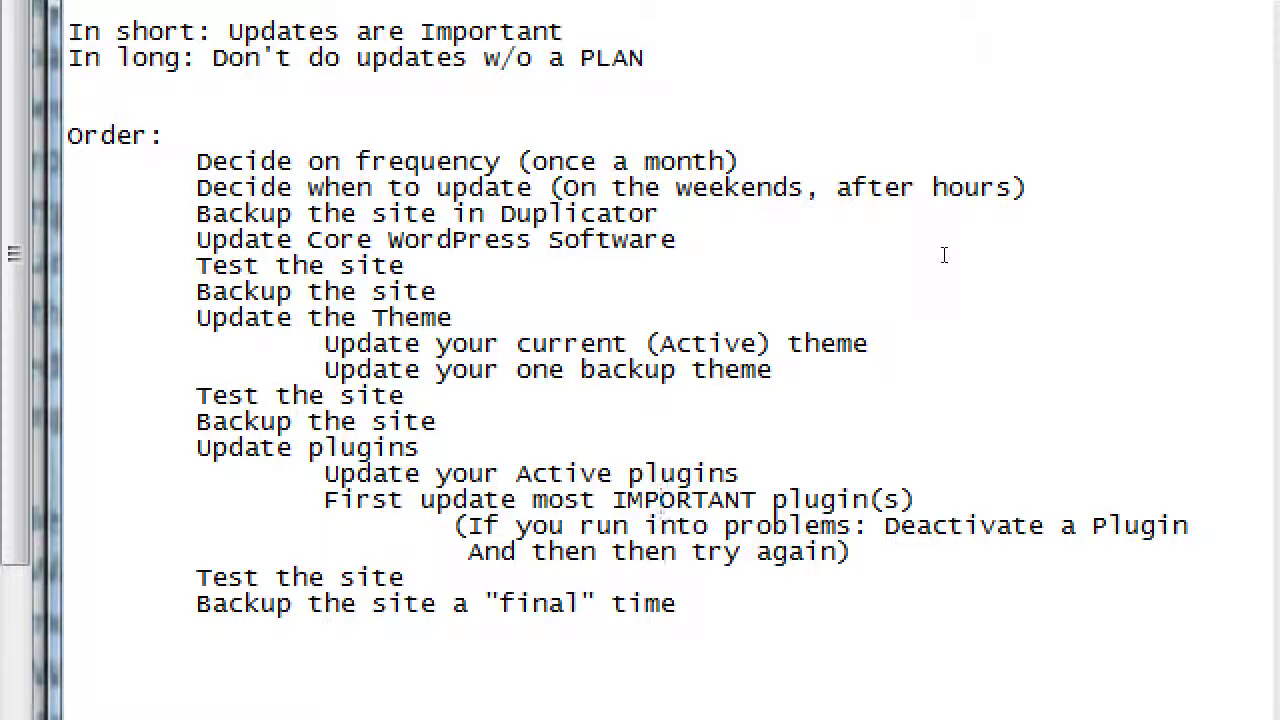
{"action": "key", "text": "Down"}
{"action": "key", "text": "Down"}
{"action": "key", "text": "Down"}
{"action": "key", "text": "shift+Left"}
{"action": "key", "text": "shift+Left"}
{"action": "key", "text": "shift+Left"}
{"action": "key", "text": "shift+Left"}
{"action": "key", "text": "shift+Left"}
{"action": "key", "text": "shift+Left"}
{"action": "key", "text": "shift+Left"}
{"action": "key", "text": "shift+Left"}
{"action": "key", "text": "shift+Left"}
{"action": "key", "text": "shift+Left"}
{"action": "key", "text": "shift+Left"}
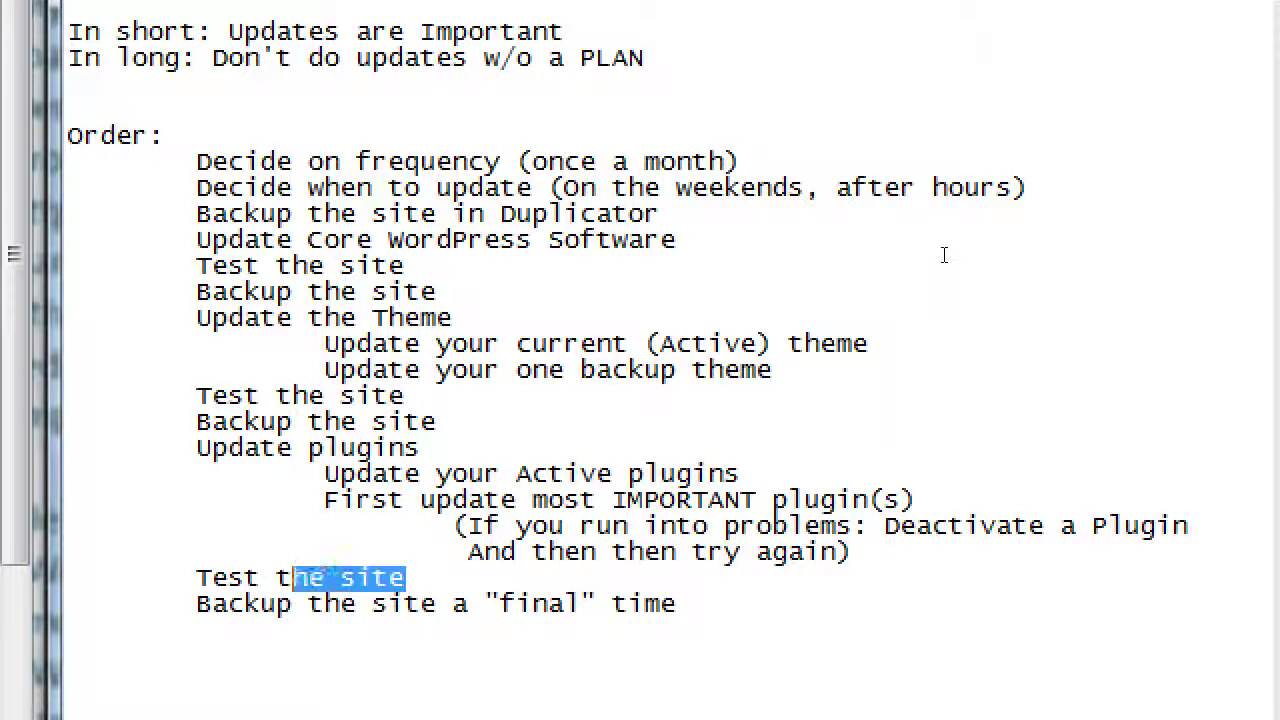
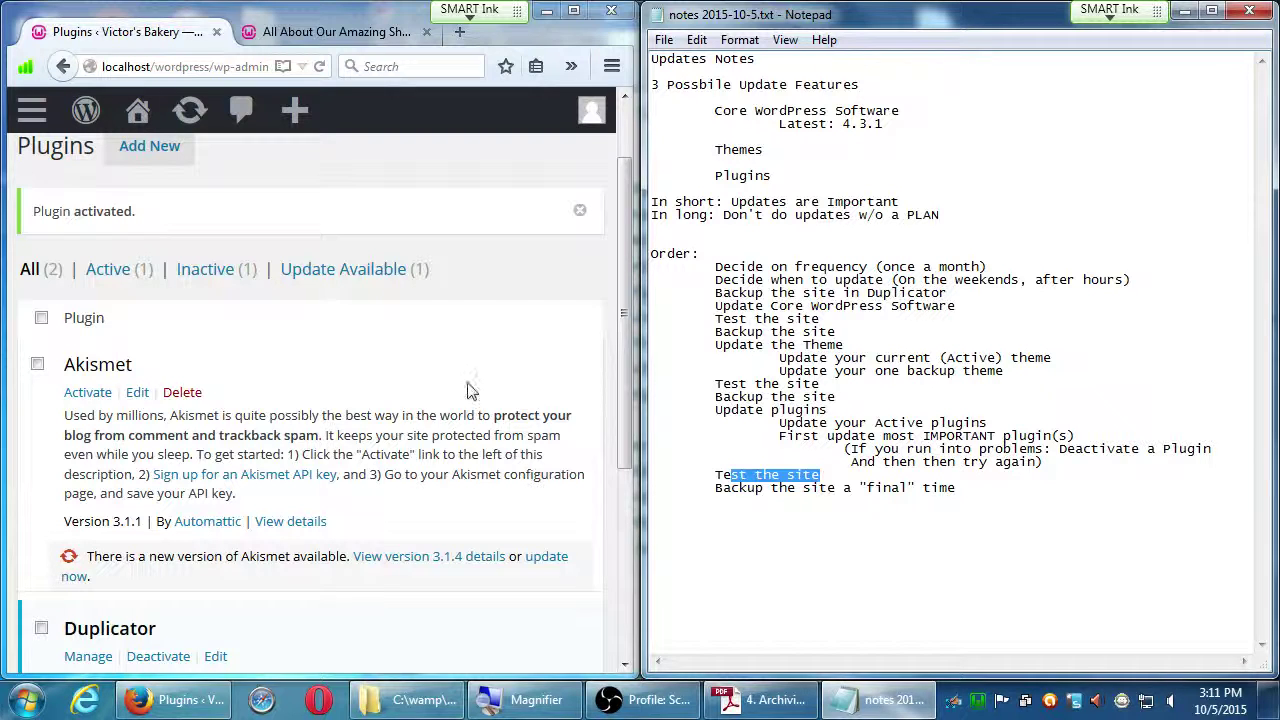
Step: Review the theme entries, highlighting "current (Active)" and "one backup", and clear the highlight
{"action": "scroll", "coordinate": [450, 432], "scroll_direction": "down", "scroll_amount": 2}
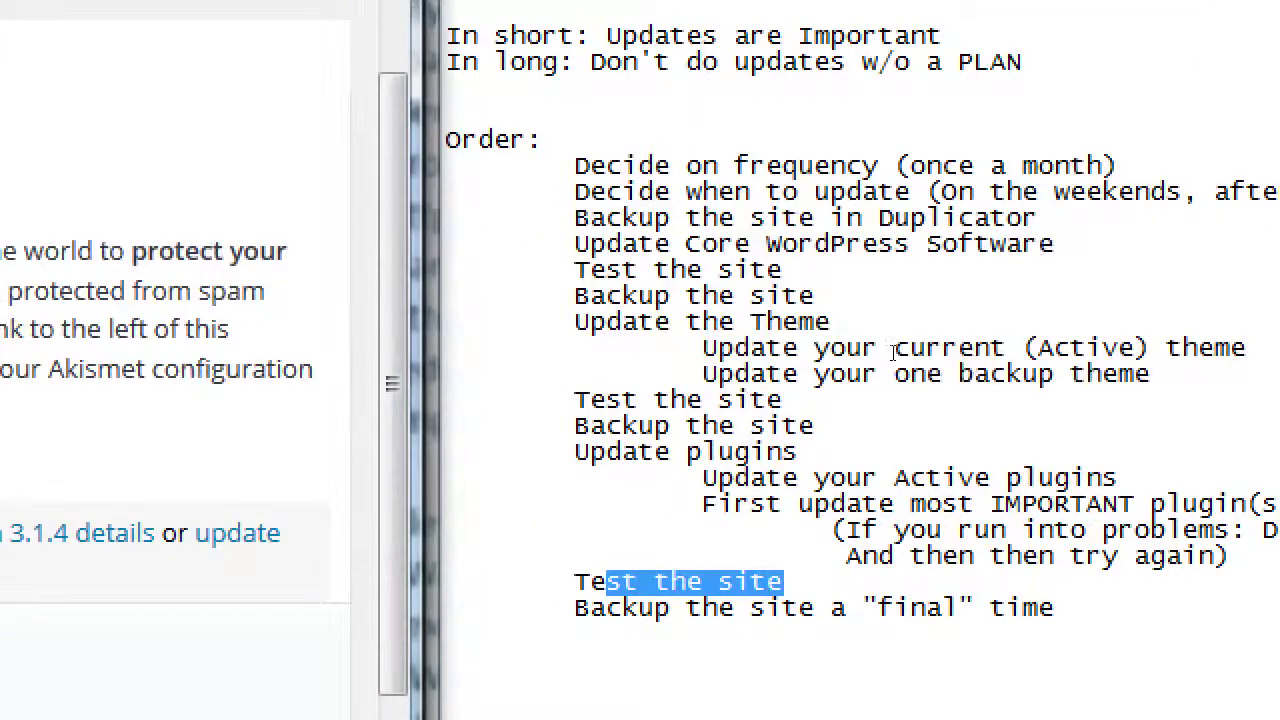
{"action": "left_click_drag", "start_coordinate": [926, 347], "coordinate": [1152, 347]}
{"action": "left_click_drag", "start_coordinate": [908, 373], "coordinate": [1054, 373]}
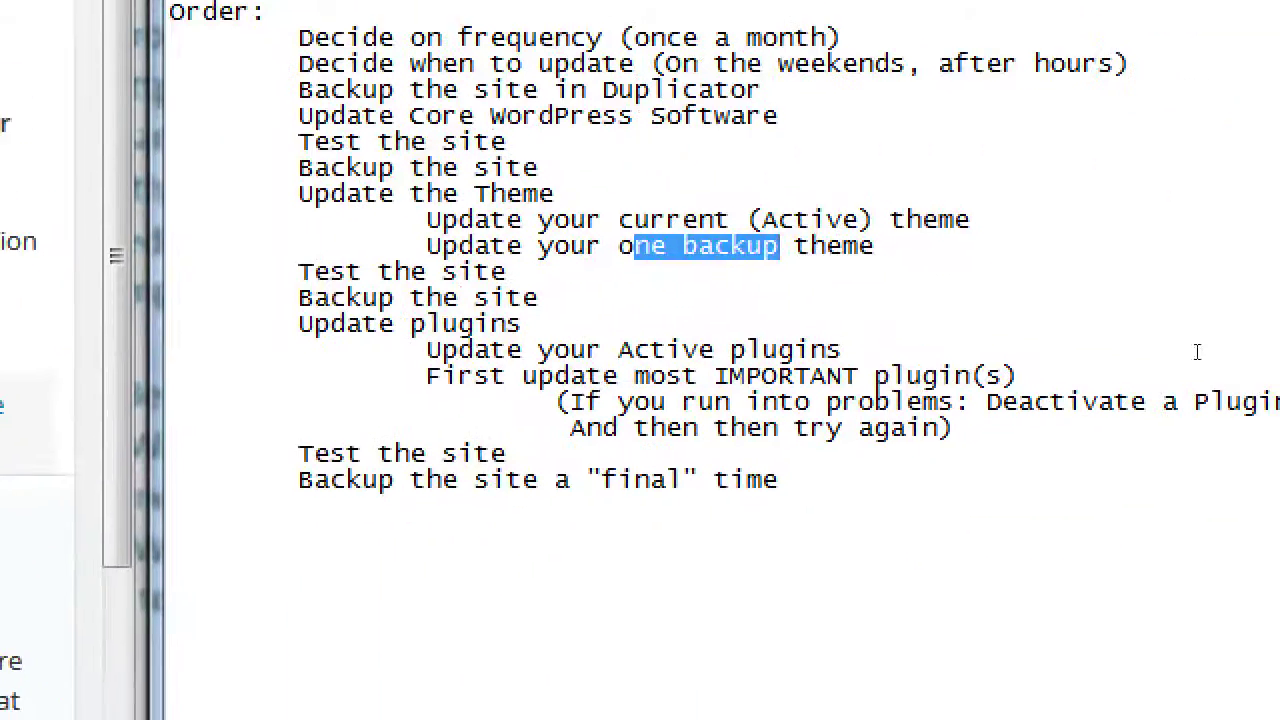
{"action": "left_click", "coordinate": [904, 281]}
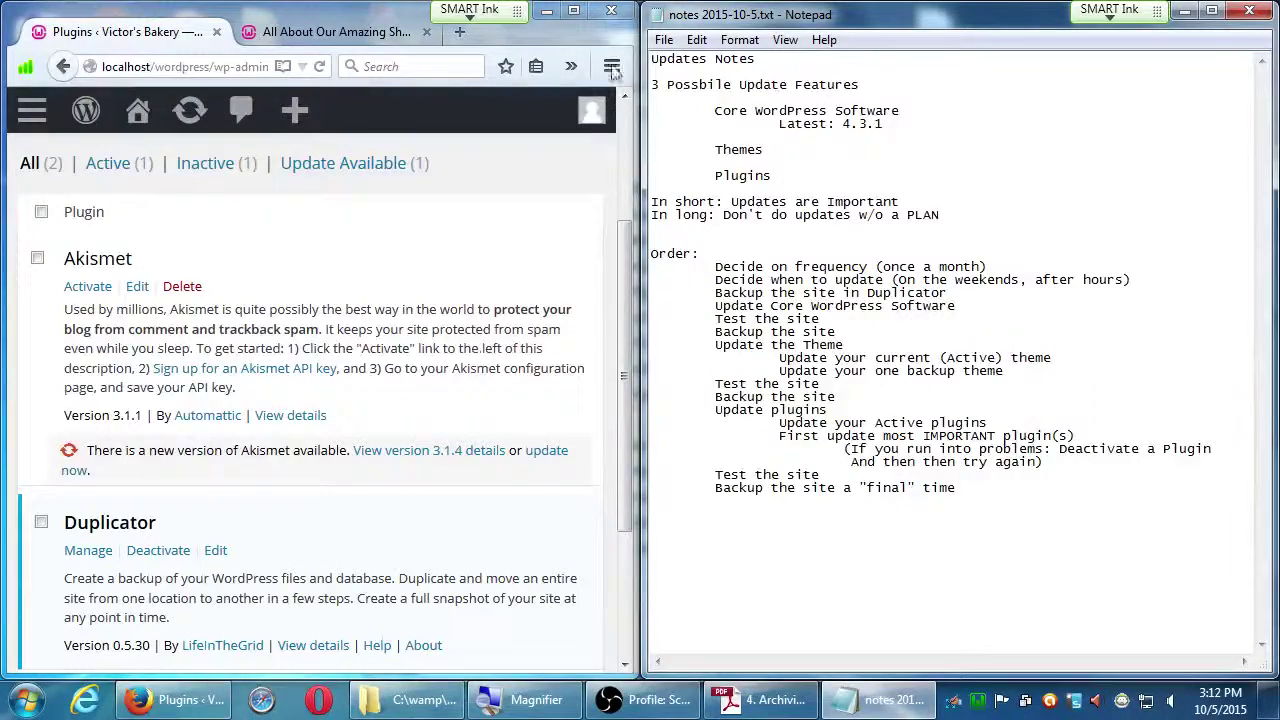
Step: Enlarge the browser window to full screen and review the Plugins page, highlighting its heading
{"action": "left_click", "coordinate": [574, 10]}
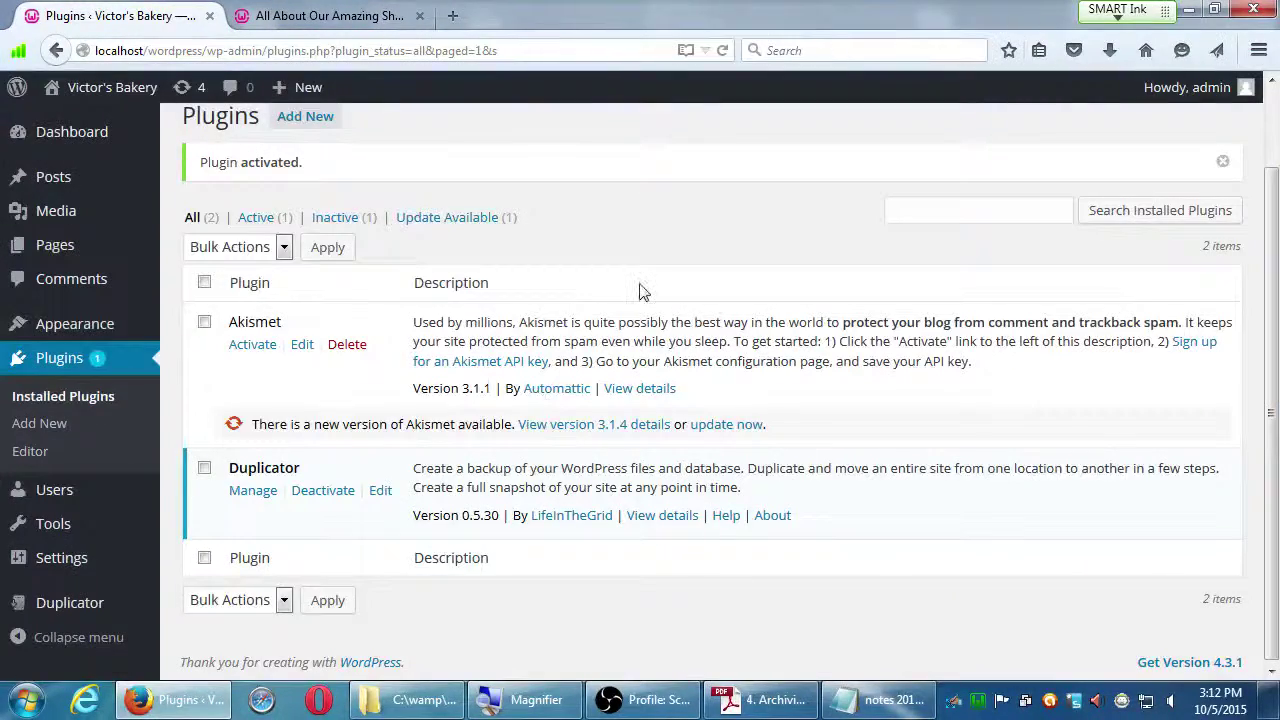
{"action": "scroll", "coordinate": [300, 202], "scroll_direction": "up", "scroll_amount": 2}
{"action": "left_click_drag", "start_coordinate": [180, 205], "coordinate": [266, 213]}
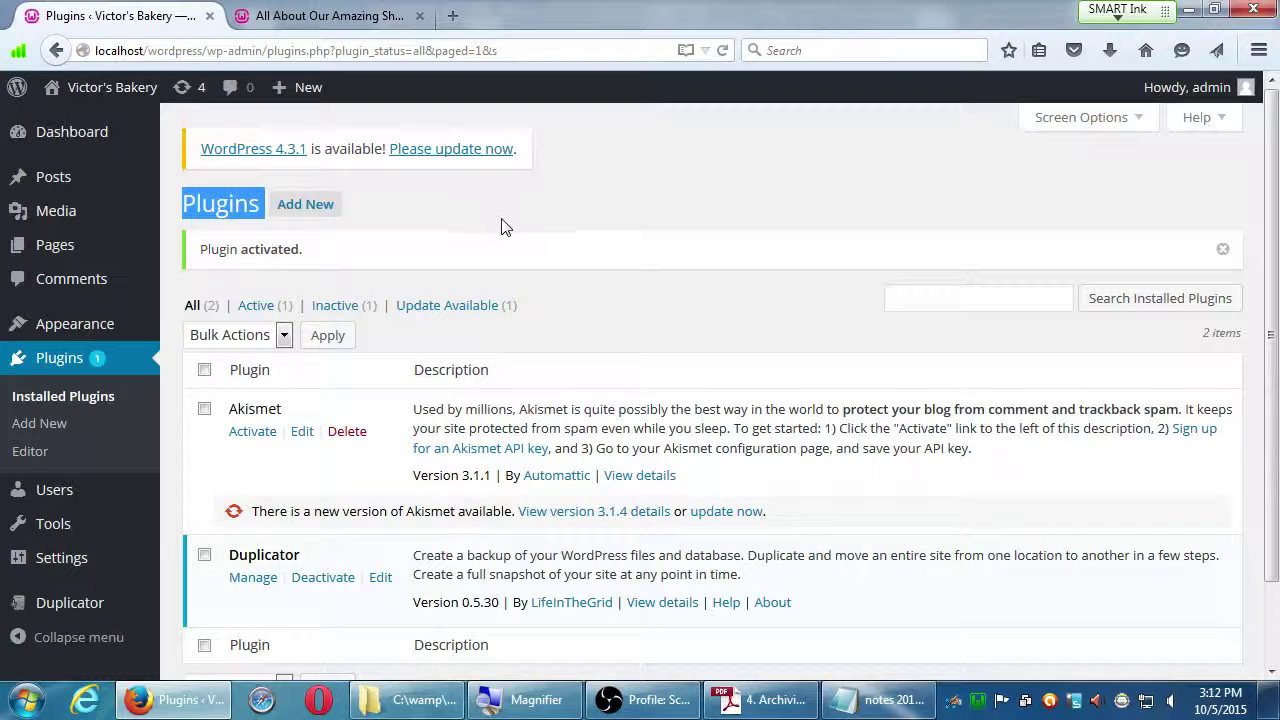
{"action": "scroll", "coordinate": [480, 325], "scroll_direction": "down", "scroll_amount": 1}
{"action": "scroll", "coordinate": [480, 325], "scroll_direction": "down", "scroll_amount": 2}
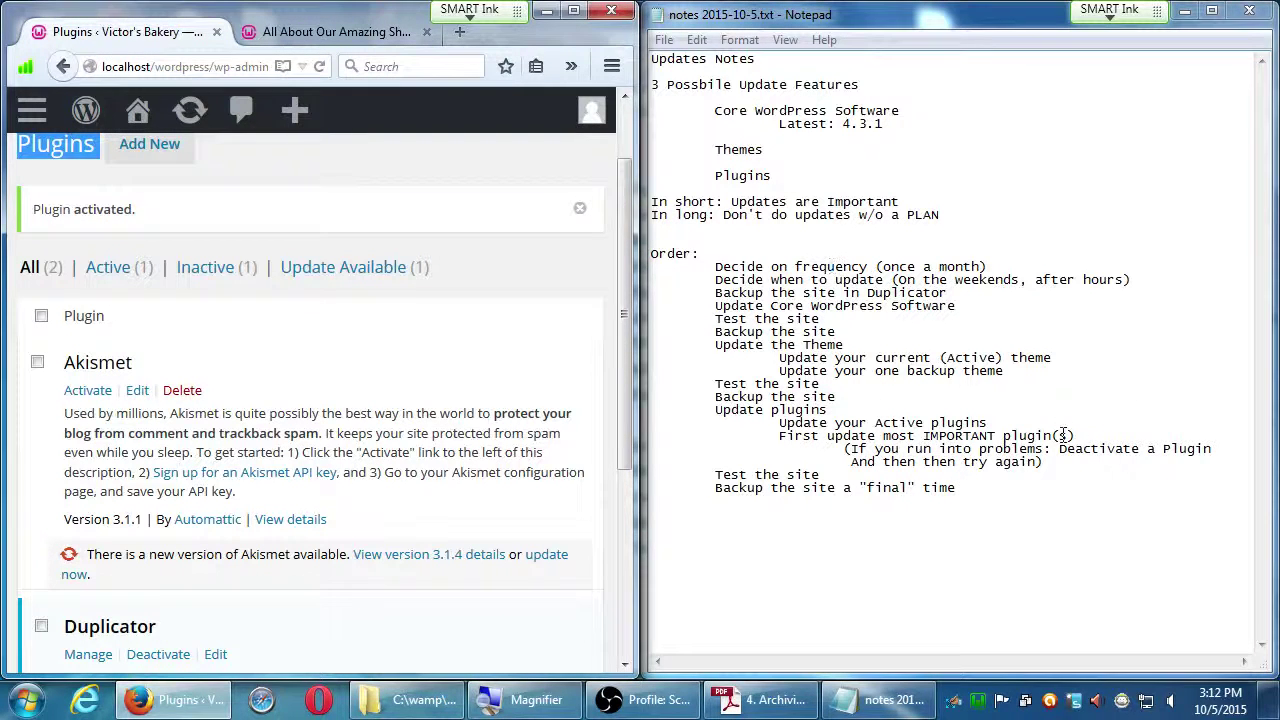
Step: Open the WordPress Updates page in the full-size browser, review the available updates and install the WordPress 4.3.1 core update
{"action": "left_click", "coordinate": [573, 10]}
{"action": "left_click", "coordinate": [182, 90]}
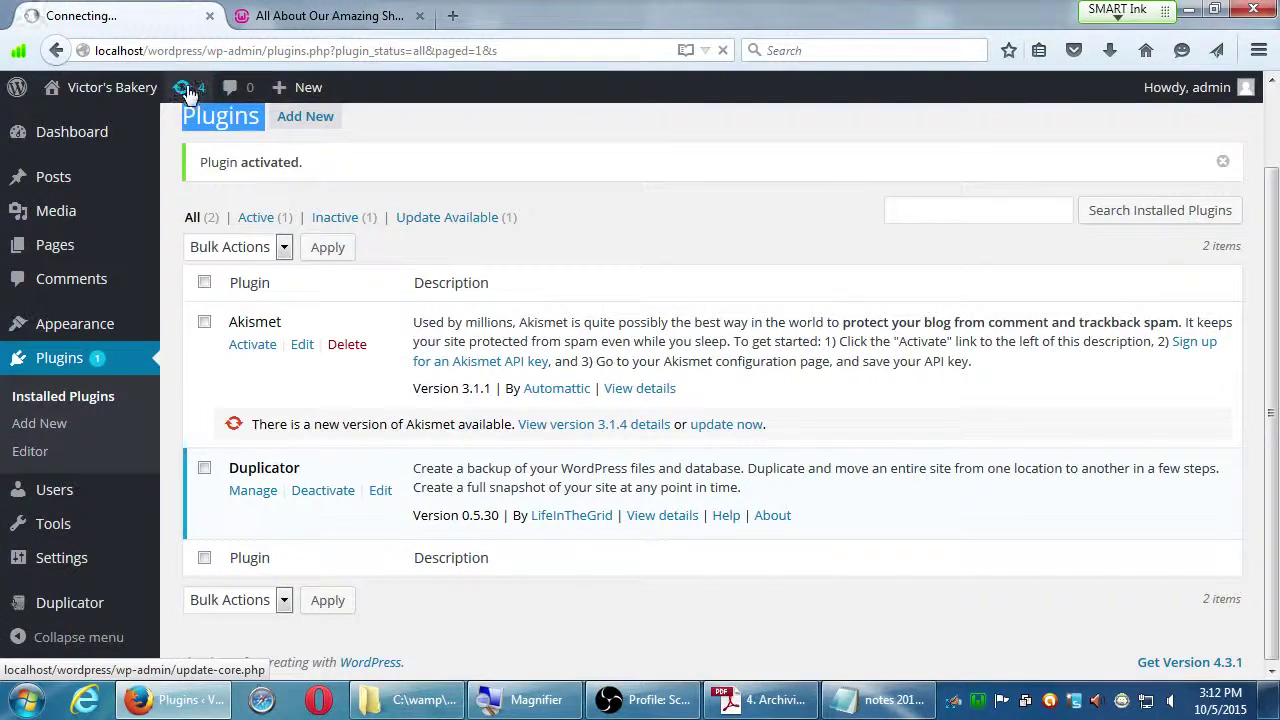
{"action": "scroll", "coordinate": [829, 409], "scroll_direction": "down", "scroll_amount": 5}
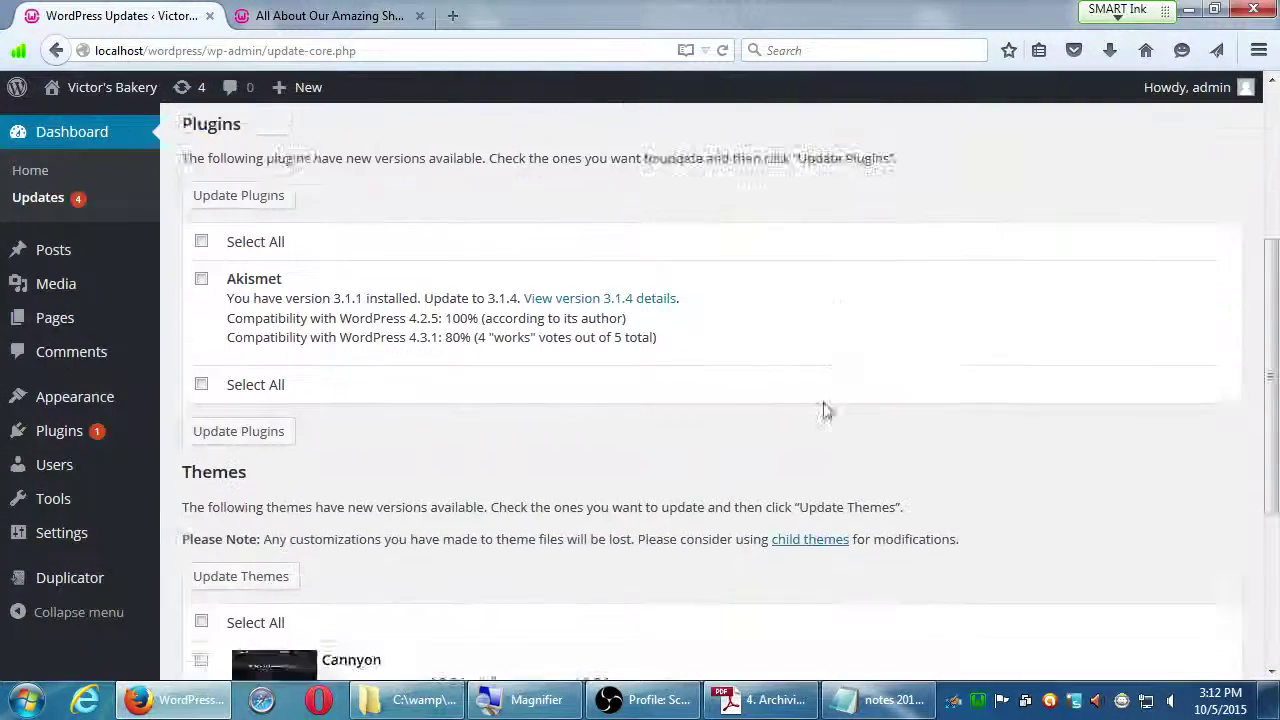
{"action": "scroll", "coordinate": [650, 431], "scroll_direction": "up", "scroll_amount": 5}
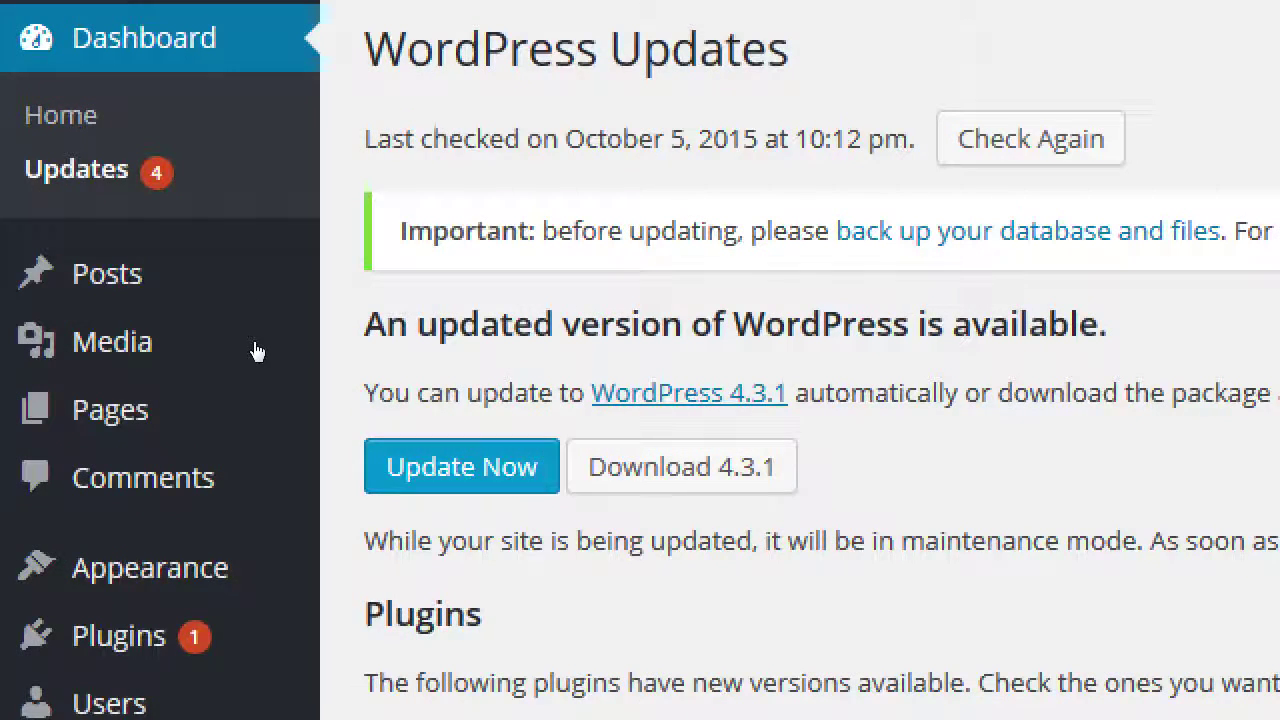
{"action": "key", "text": "Tab"}
{"action": "key", "text": "Return"}
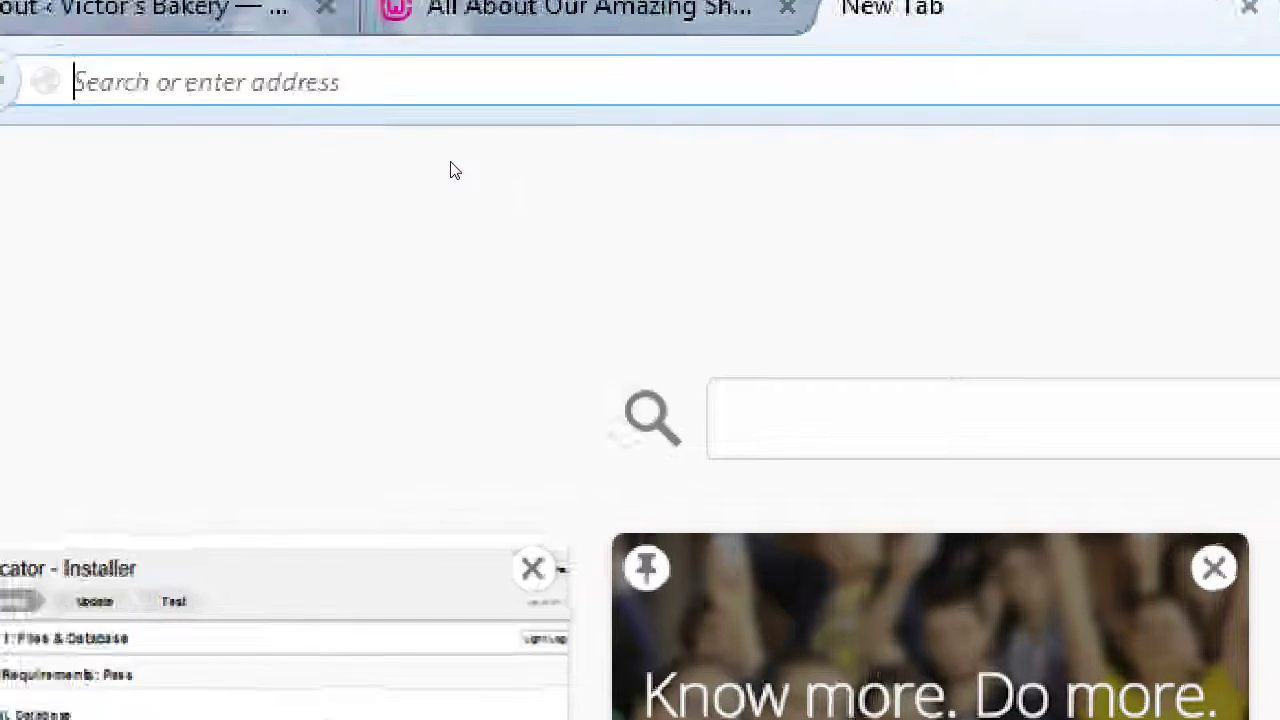
Step: Enter the address localhost/wordpress/wp-admin in the new browser tab without loading it
{"action": "type", "text": "localhost/"}
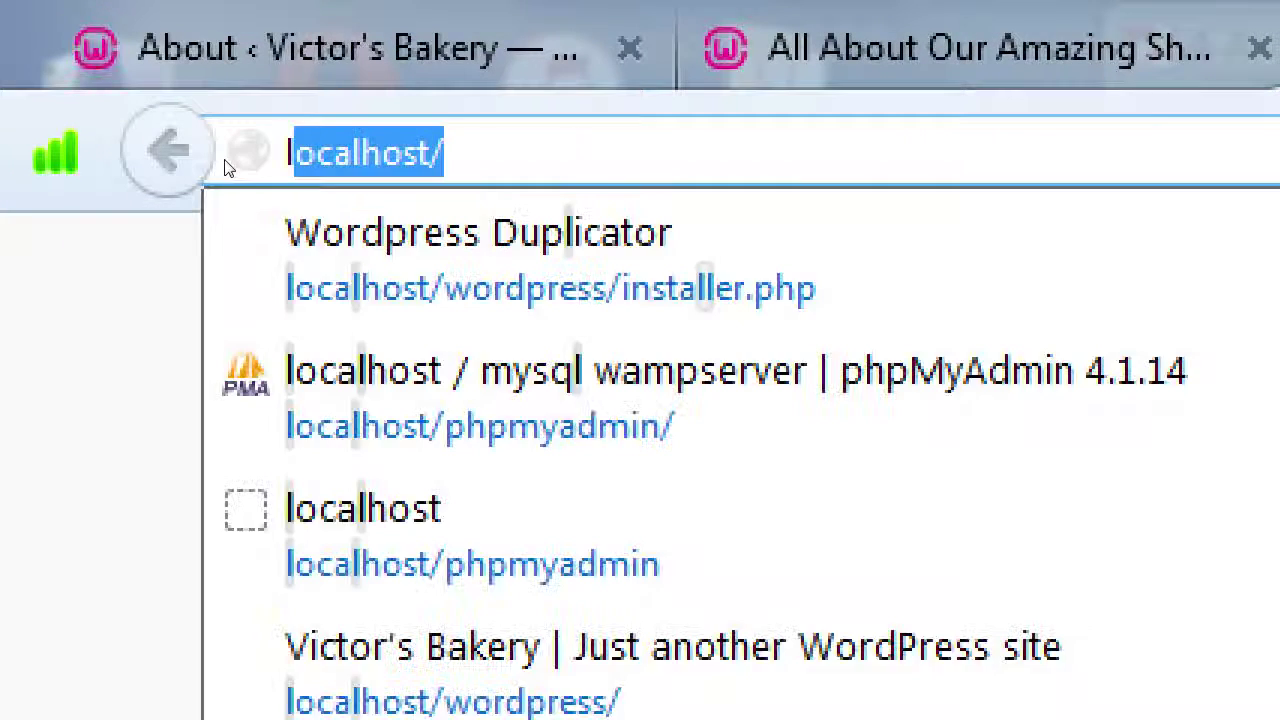
{"action": "key", "text": "Right"}
{"action": "type", "text": "wordpress/"}
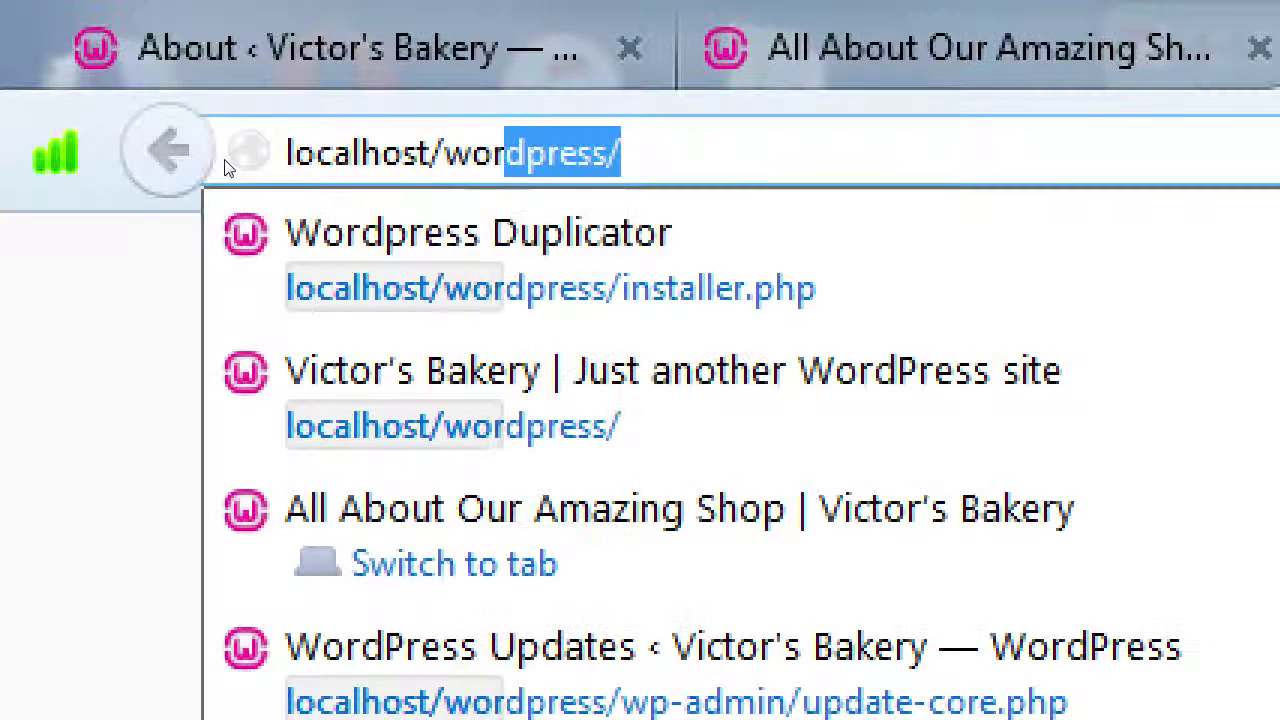
{"action": "type", "text": "wp-admin"}
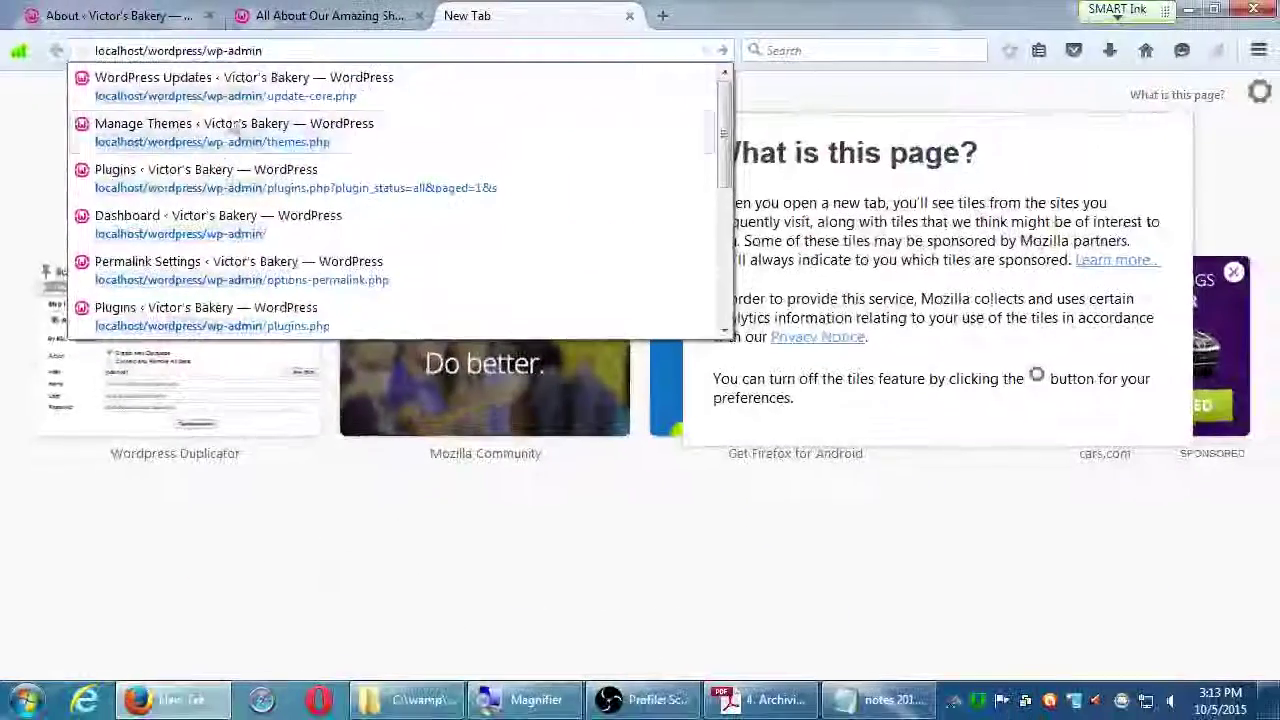
{"action": "left_click", "coordinate": [389, 61]}
Step: Return to the About page's tab and look through the WordPress 4.3.1 welcome text, release video and first new features
{"action": "left_click", "coordinate": [143, 22]}
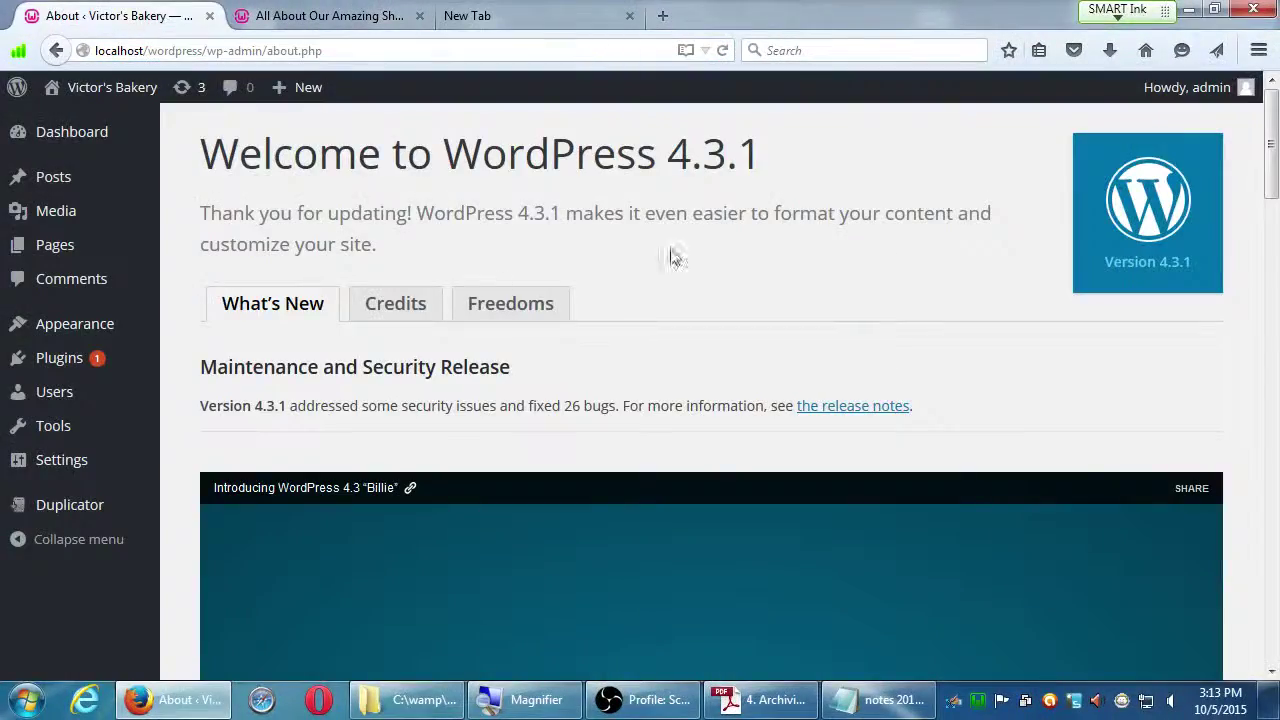
{"action": "mouse_move", "coordinate": [1268, 145]}
{"action": "left_mouse_down"}
{"action": "mouse_move", "coordinate": [1234, 591]}
{"action": "mouse_move", "coordinate": [1246, 580]}
{"action": "mouse_move", "coordinate": [1271, 122]}
{"action": "left_mouse_up"}
{"action": "scroll", "coordinate": [938, 211], "scroll_direction": "down", "scroll_amount": 5}
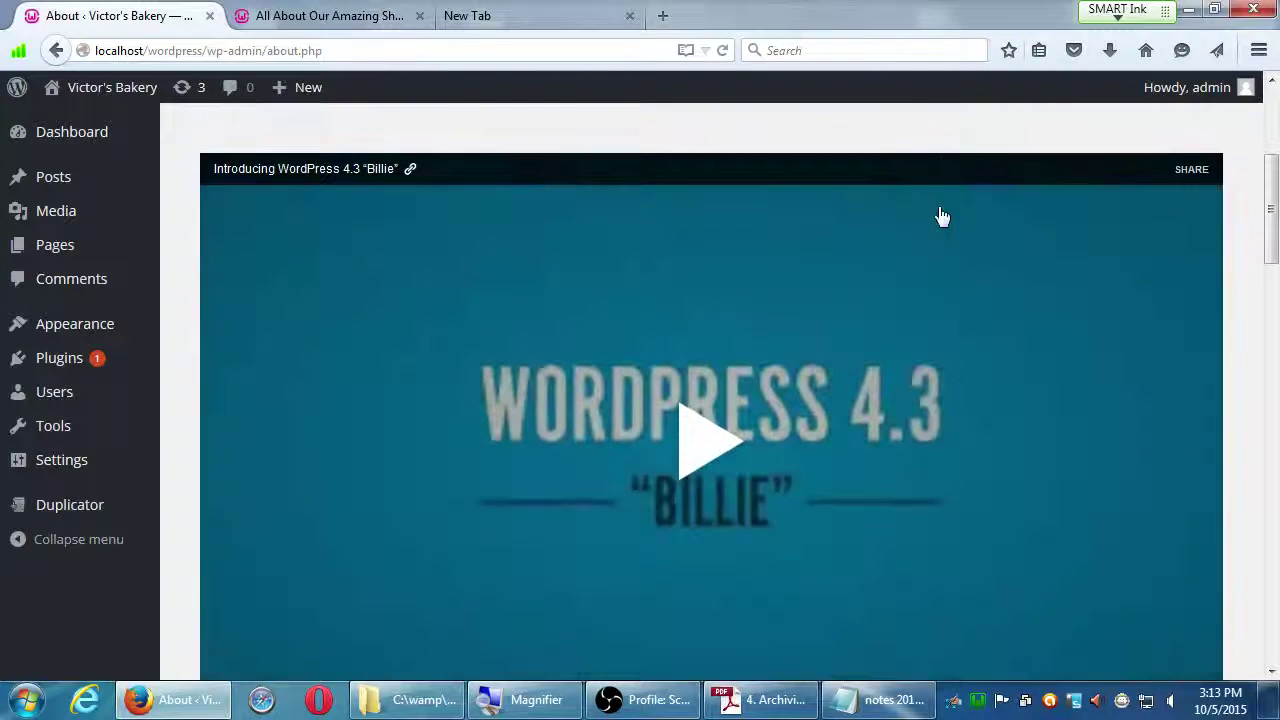
{"action": "scroll", "coordinate": [940, 214], "scroll_direction": "up", "scroll_amount": 1}
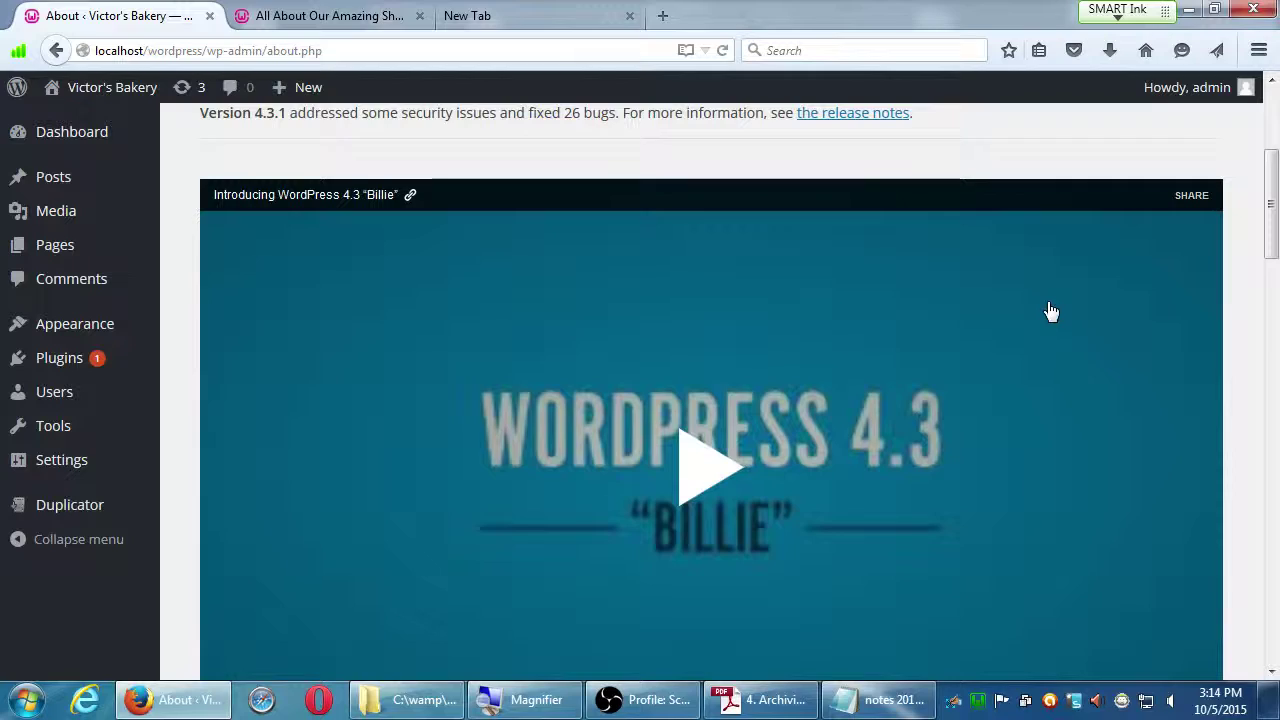
{"action": "scroll", "coordinate": [1240, 327], "scroll_direction": "down", "scroll_amount": 2}
{"action": "scroll", "coordinate": [1245, 325], "scroll_direction": "down", "scroll_amount": 10}
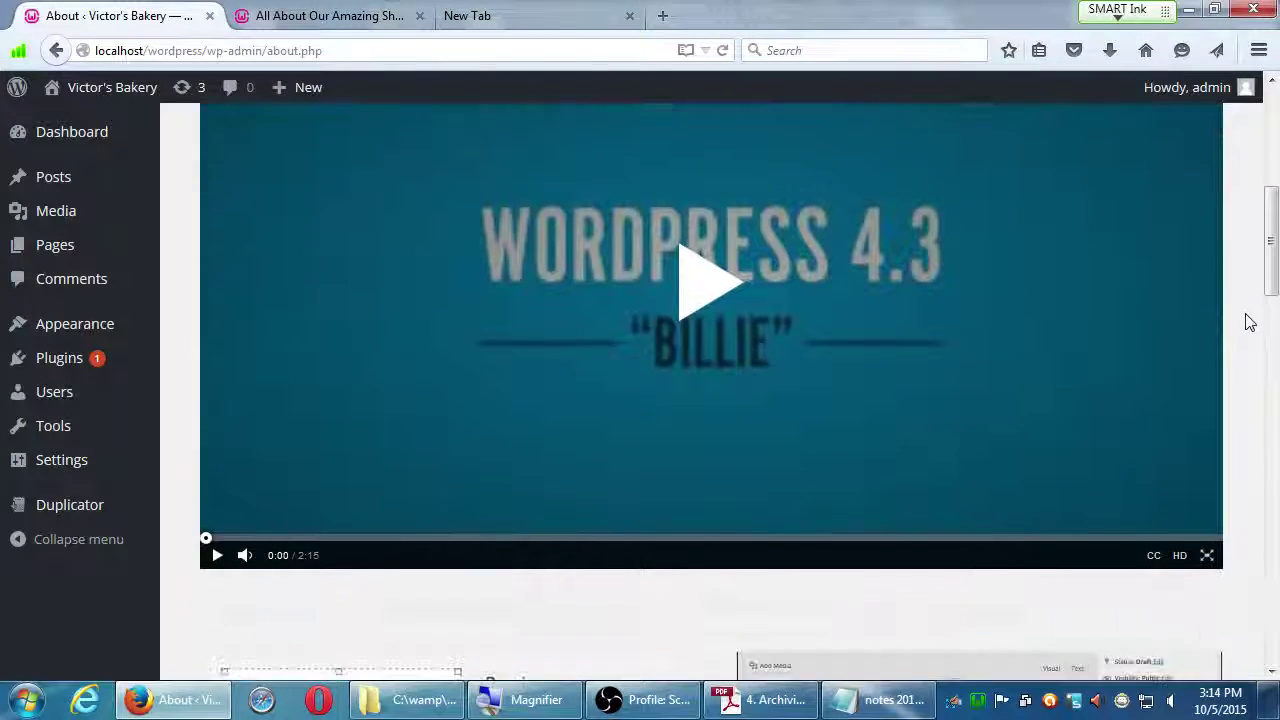
{"action": "scroll", "coordinate": [1248, 320], "scroll_direction": "down", "scroll_amount": 5}
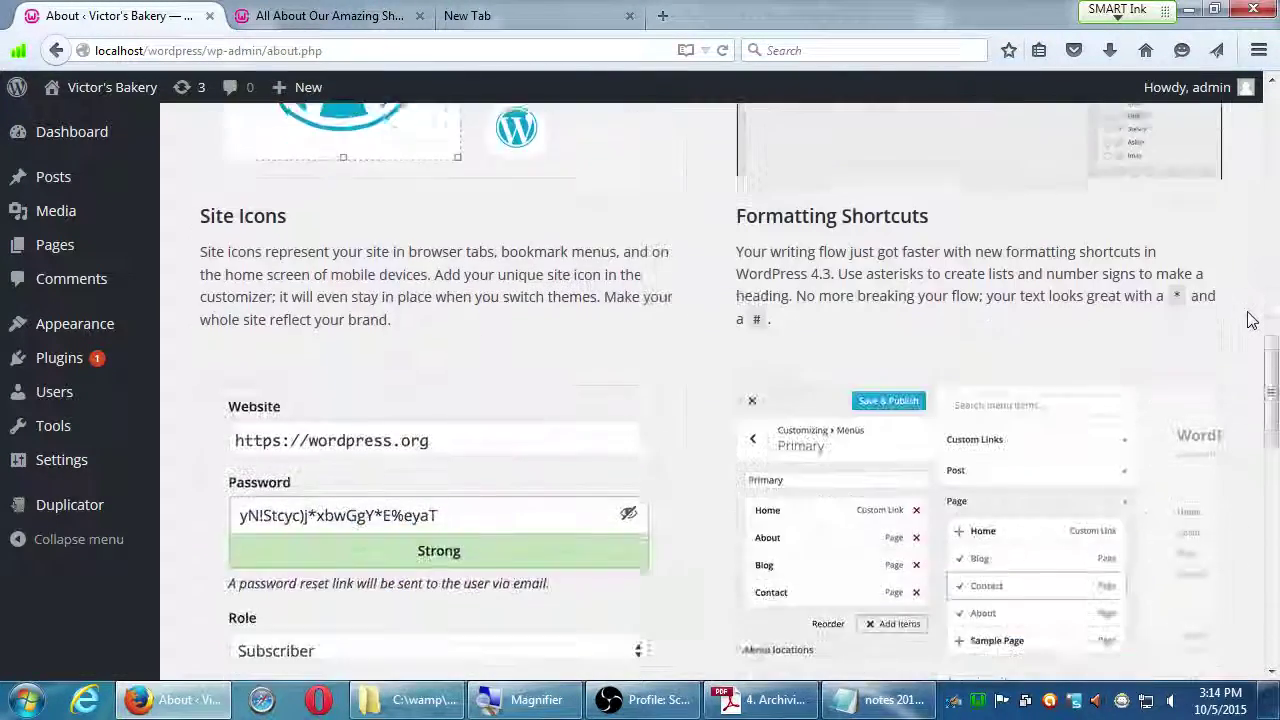
{"action": "scroll", "coordinate": [1252, 320], "scroll_direction": "up", "scroll_amount": 4}
{"action": "scroll", "coordinate": [1248, 318], "scroll_direction": "up", "scroll_amount": 10}
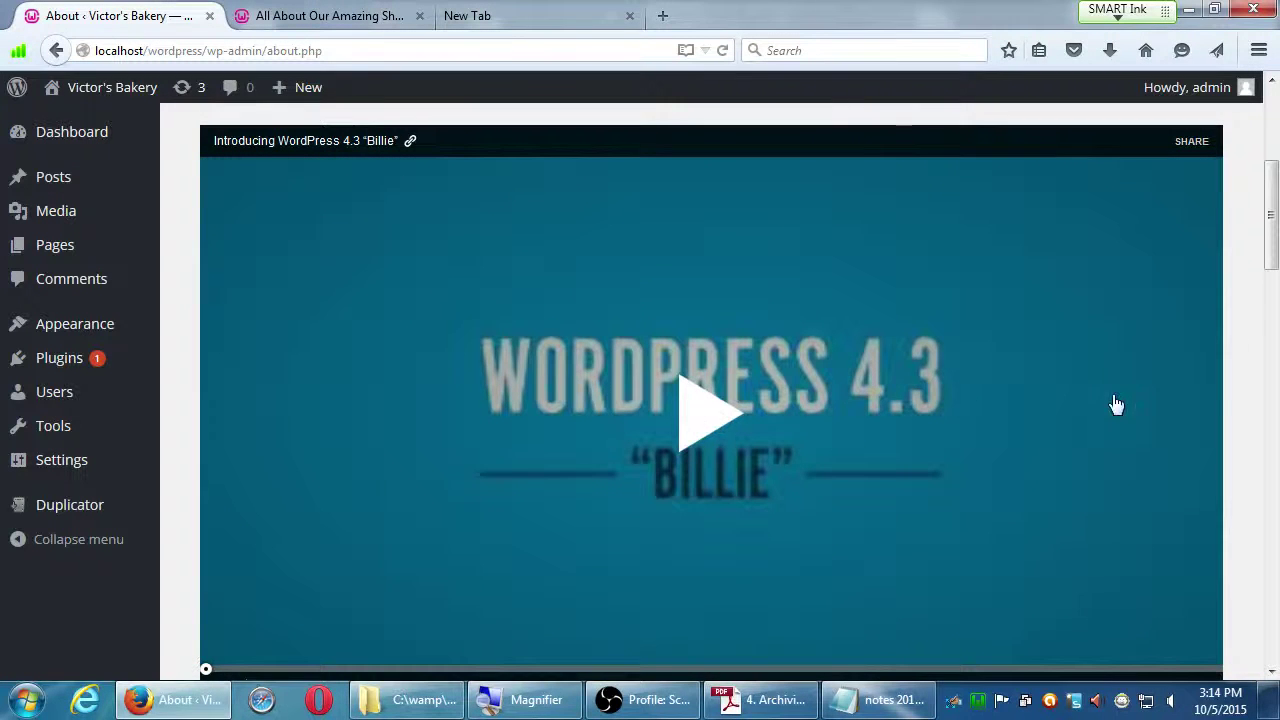
{"action": "scroll", "coordinate": [1154, 449], "scroll_direction": "up", "scroll_amount": 3}
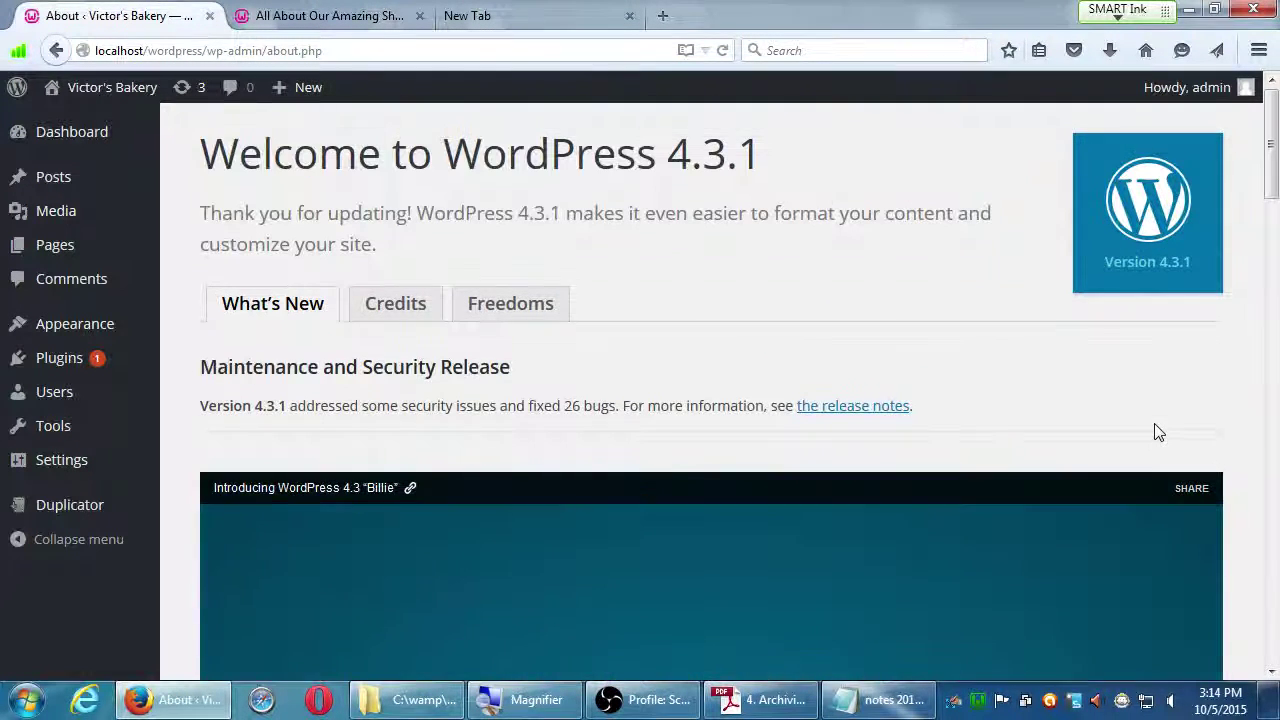
Step: Review the Site Icons, Formatting Shortcuts, Better Passwords and Menus in the Customizer sections of the About page
{"action": "scroll", "coordinate": [1165, 430], "scroll_direction": "down", "scroll_amount": 10}
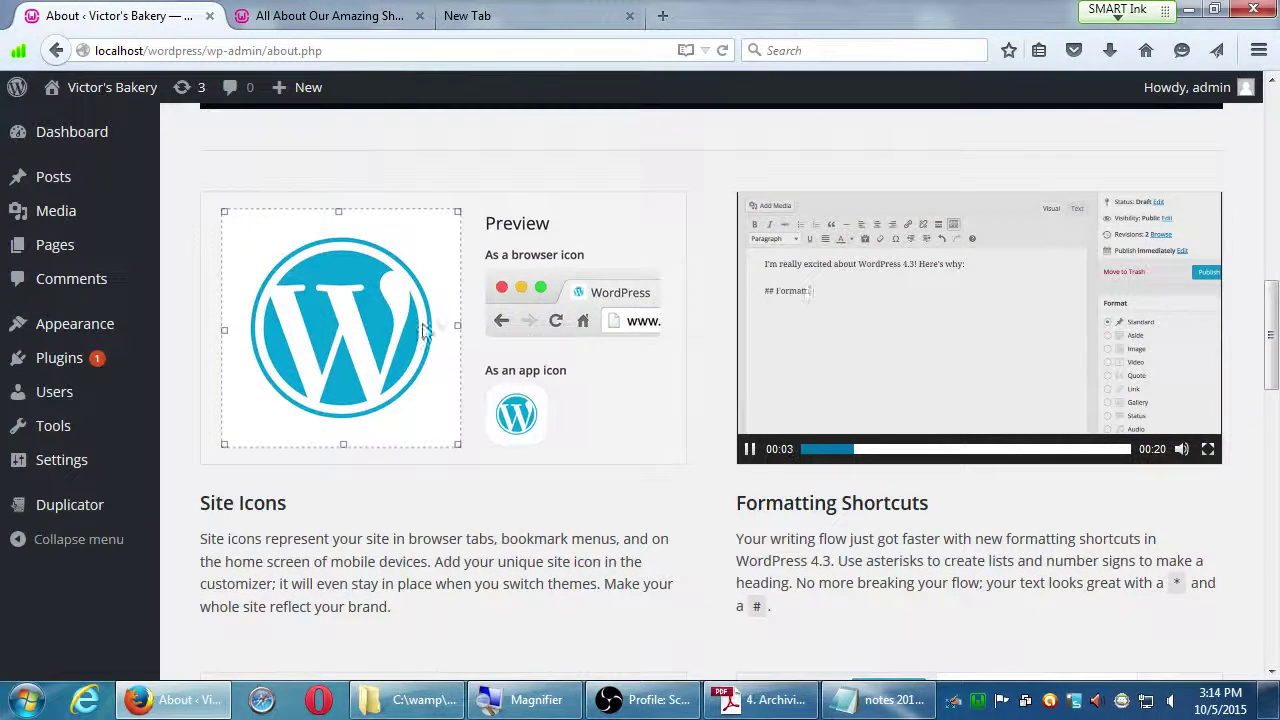
{"action": "scroll", "coordinate": [872, 513], "scroll_direction": "down", "scroll_amount": 3}
{"action": "scroll", "coordinate": [651, 460], "scroll_direction": "down", "scroll_amount": 3}
{"action": "scroll", "coordinate": [652, 453], "scroll_direction": "up", "scroll_amount": 3}
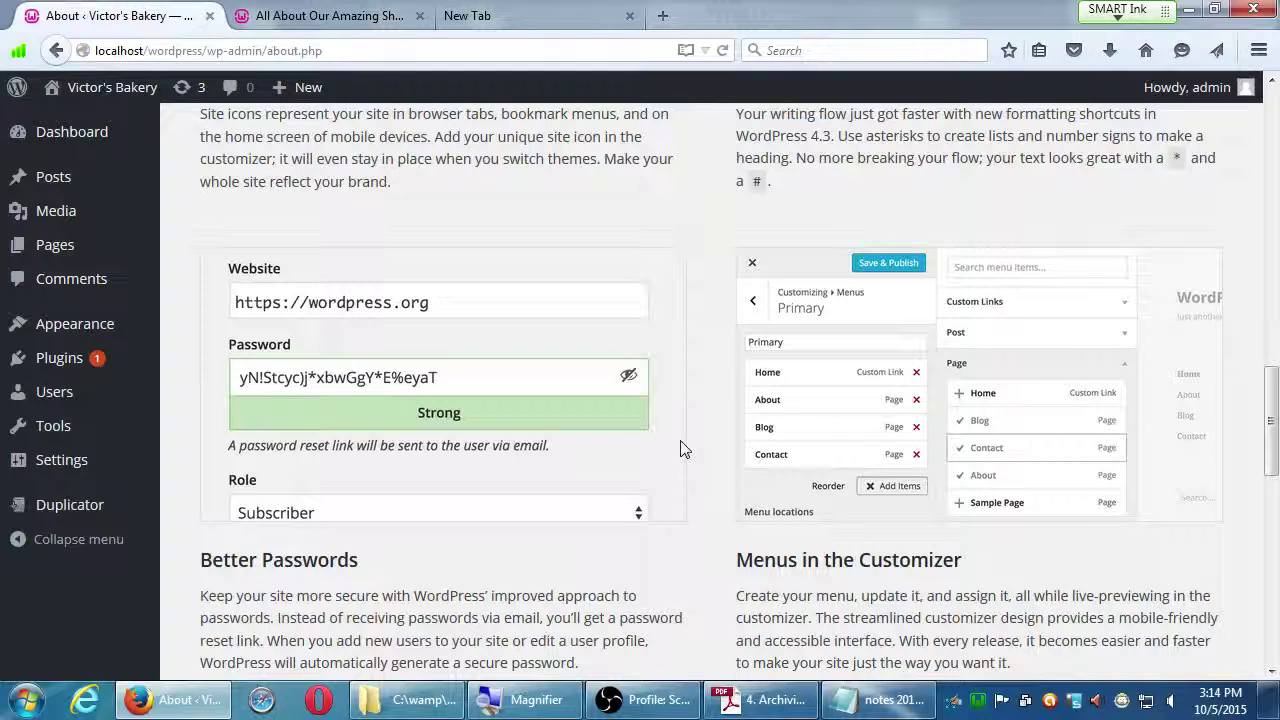
{"action": "scroll", "coordinate": [682, 449], "scroll_direction": "down", "scroll_amount": 3}
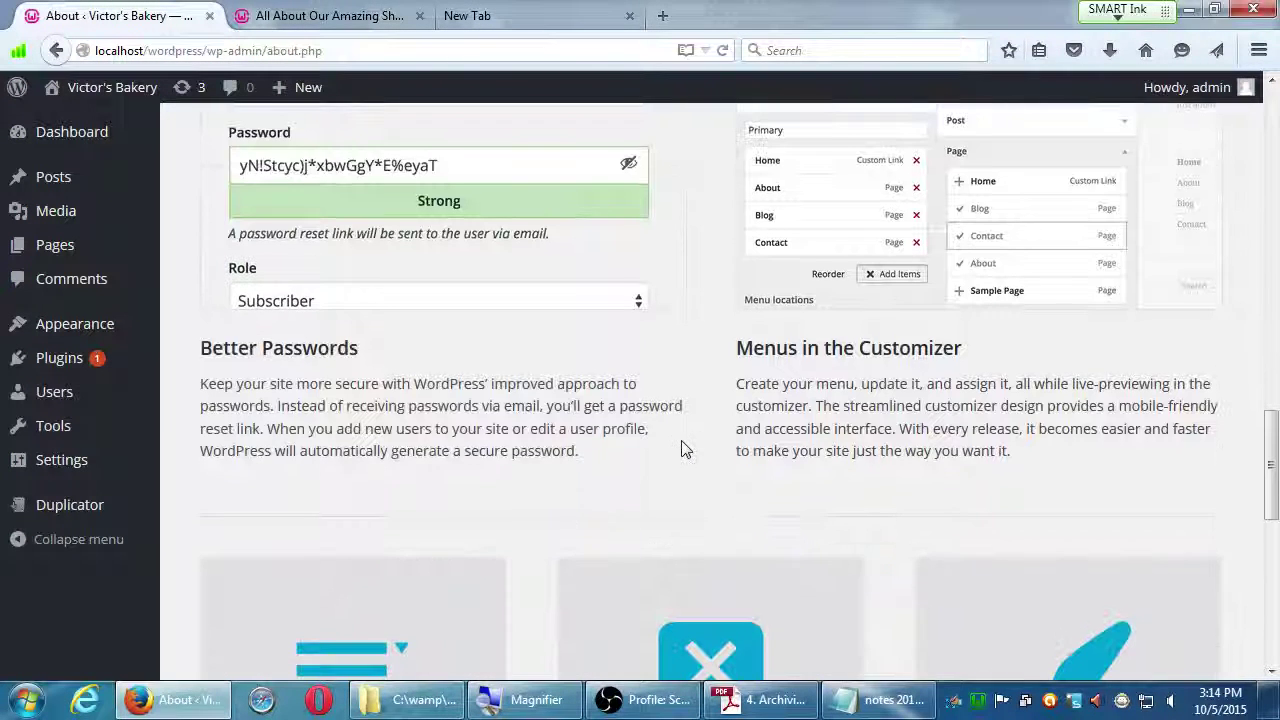
{"action": "scroll", "coordinate": [688, 442], "scroll_direction": "up", "scroll_amount": 1}
{"action": "scroll", "coordinate": [688, 436], "scroll_direction": "up", "scroll_amount": 3}
{"action": "scroll", "coordinate": [688, 436], "scroll_direction": "up", "scroll_amount": 2}
{"action": "scroll", "coordinate": [688, 436], "scroll_direction": "down", "scroll_amount": 4}
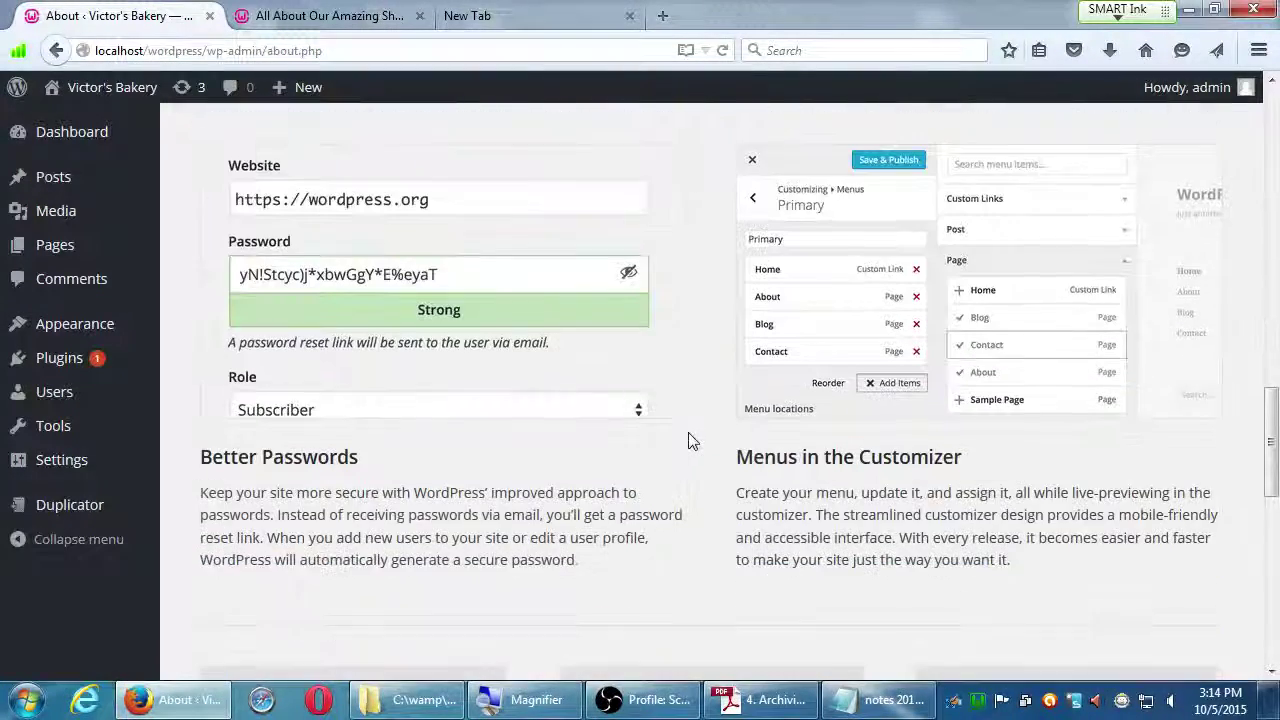
Step: Examine the remaining new features down to "Under the Hood", highlighting most of the "Comments turned off on pages" heading
{"action": "scroll", "coordinate": [690, 440], "scroll_direction": "down", "scroll_amount": 5}
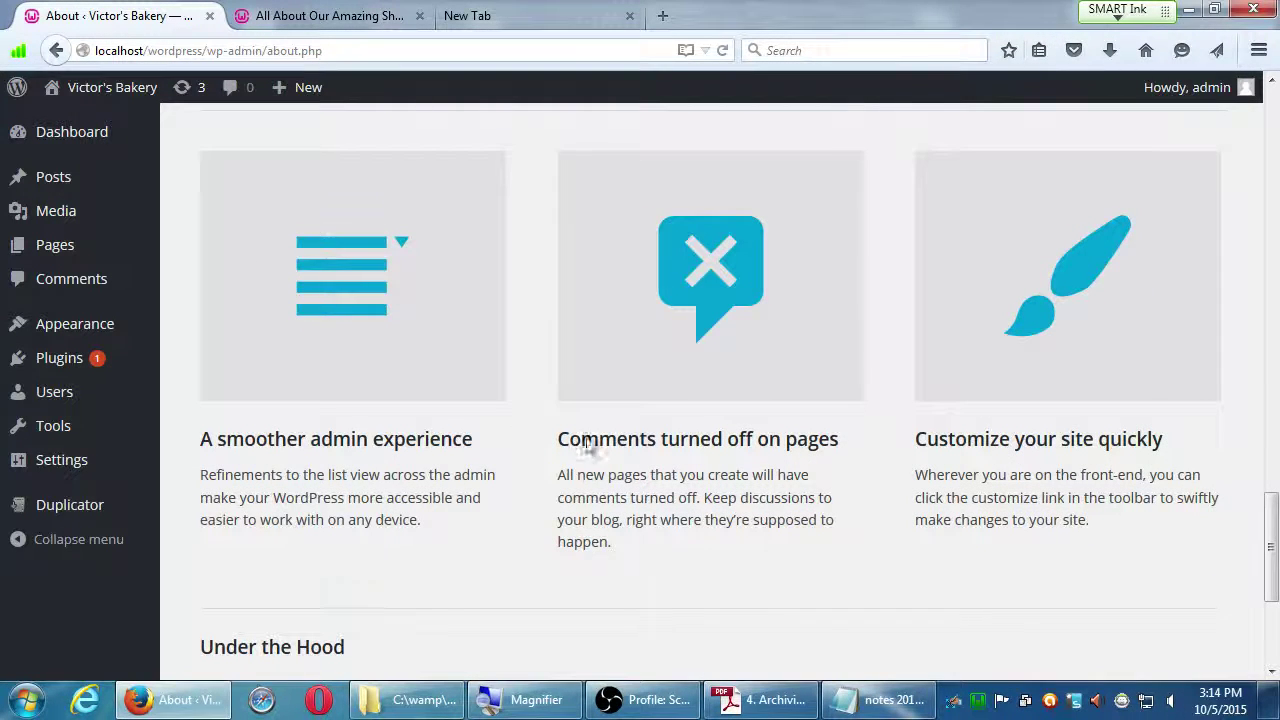
{"action": "left_click_drag", "start_coordinate": [600, 440], "coordinate": [808, 440]}
{"action": "left_click", "coordinate": [792, 502]}
{"action": "scroll", "coordinate": [900, 490], "scroll_direction": "down", "scroll_amount": 5}
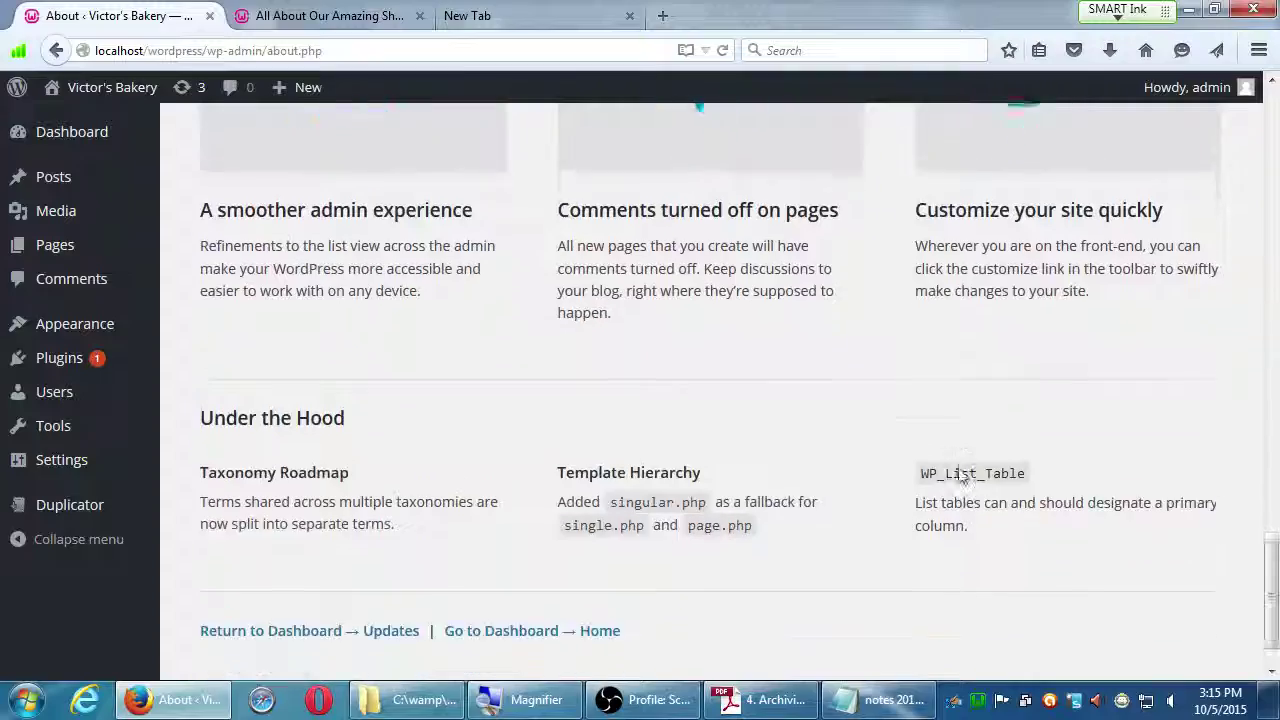
{"action": "scroll", "coordinate": [960, 475], "scroll_direction": "down", "scroll_amount": 1}
{"action": "scroll", "coordinate": [960, 472], "scroll_direction": "up", "scroll_amount": 10}
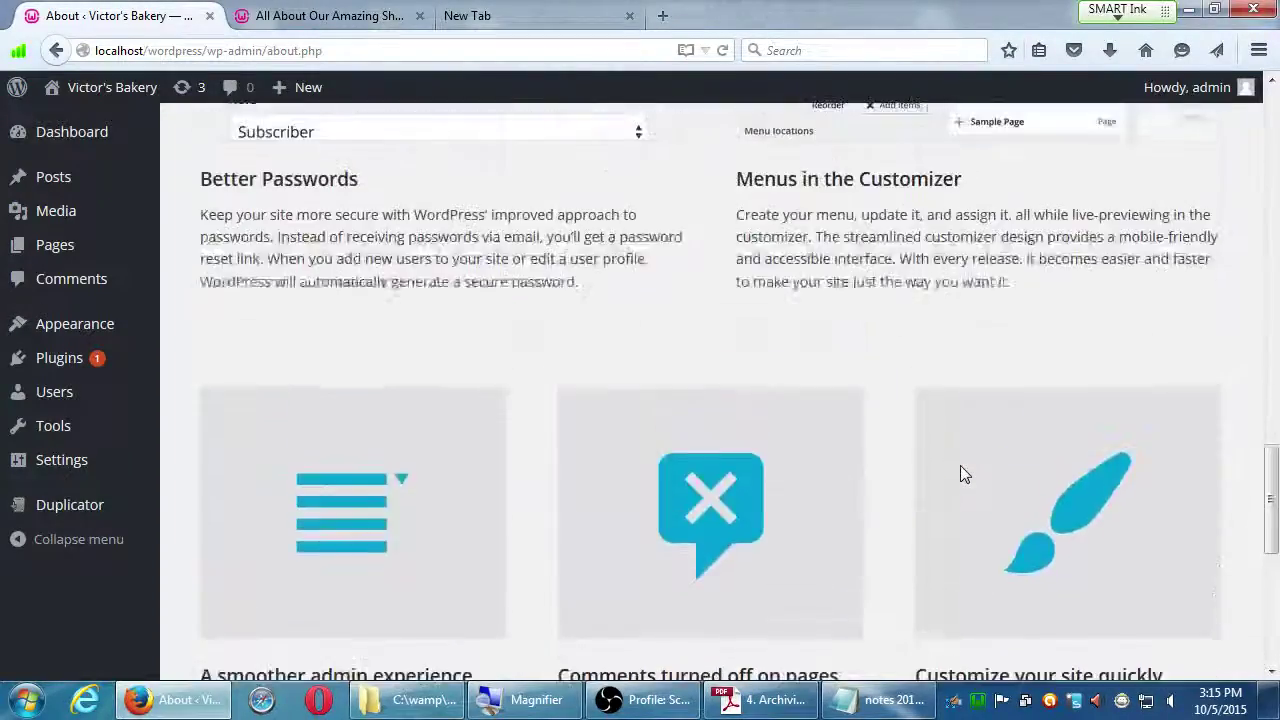
Step: Open the WordPress Updates page from the About page and review the core software's version status
{"action": "scroll", "coordinate": [960, 472], "scroll_direction": "up", "scroll_amount": 8}
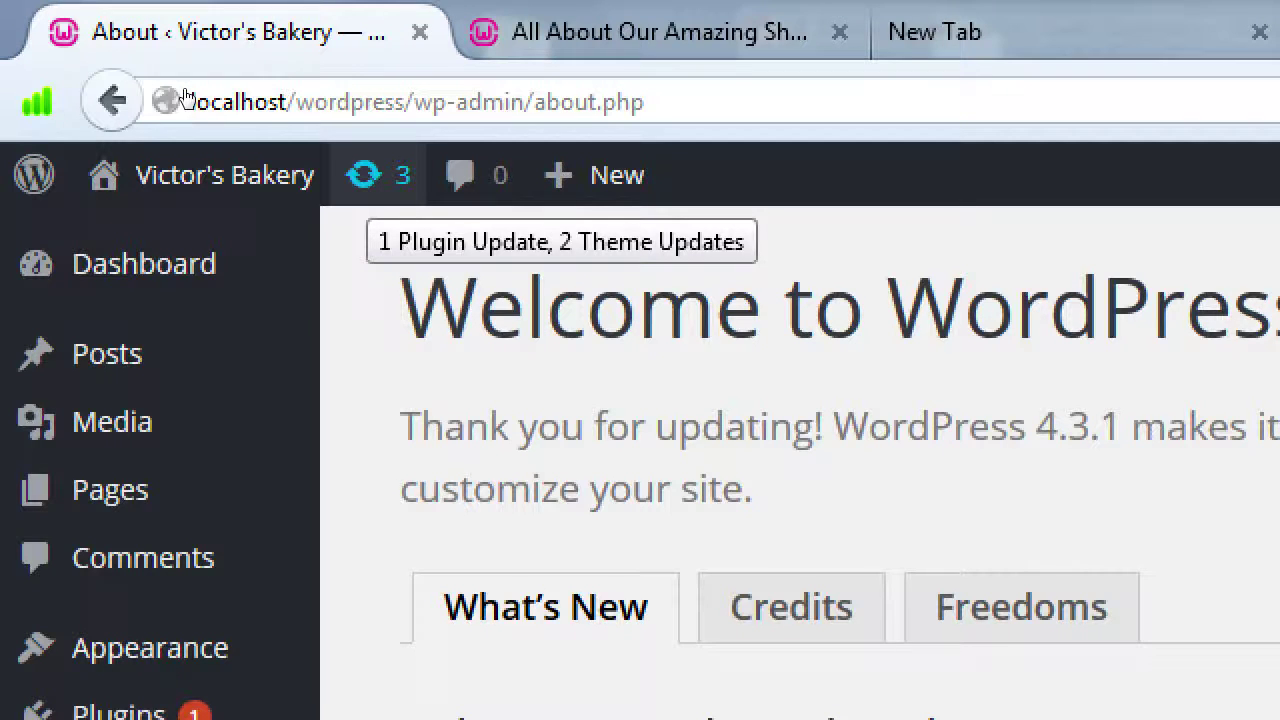
{"action": "left_click", "coordinate": [365, 175]}
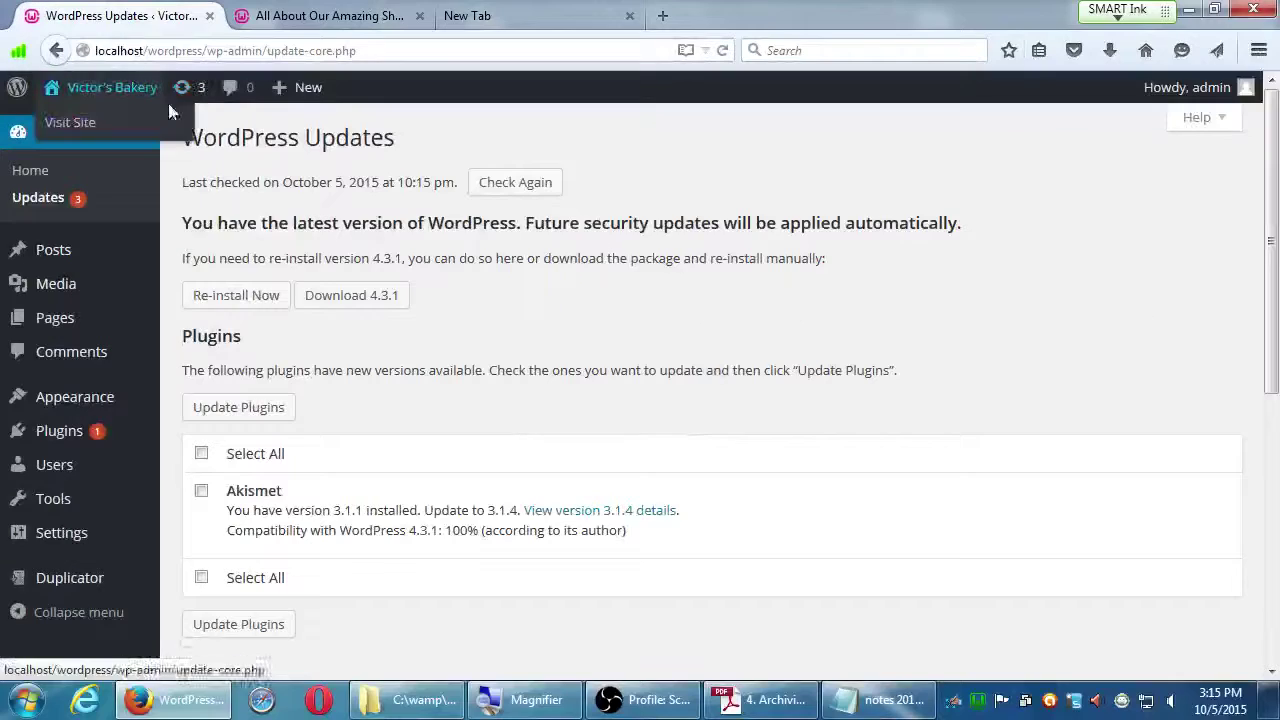
{"action": "scroll", "coordinate": [600, 366], "scroll_direction": "down", "scroll_amount": 1}
{"action": "scroll", "coordinate": [445, 334], "scroll_direction": "up", "scroll_amount": 1}
{"action": "left_click_drag", "start_coordinate": [265, 224], "coordinate": [510, 228]}
{"action": "left_click", "coordinate": [590, 256]}
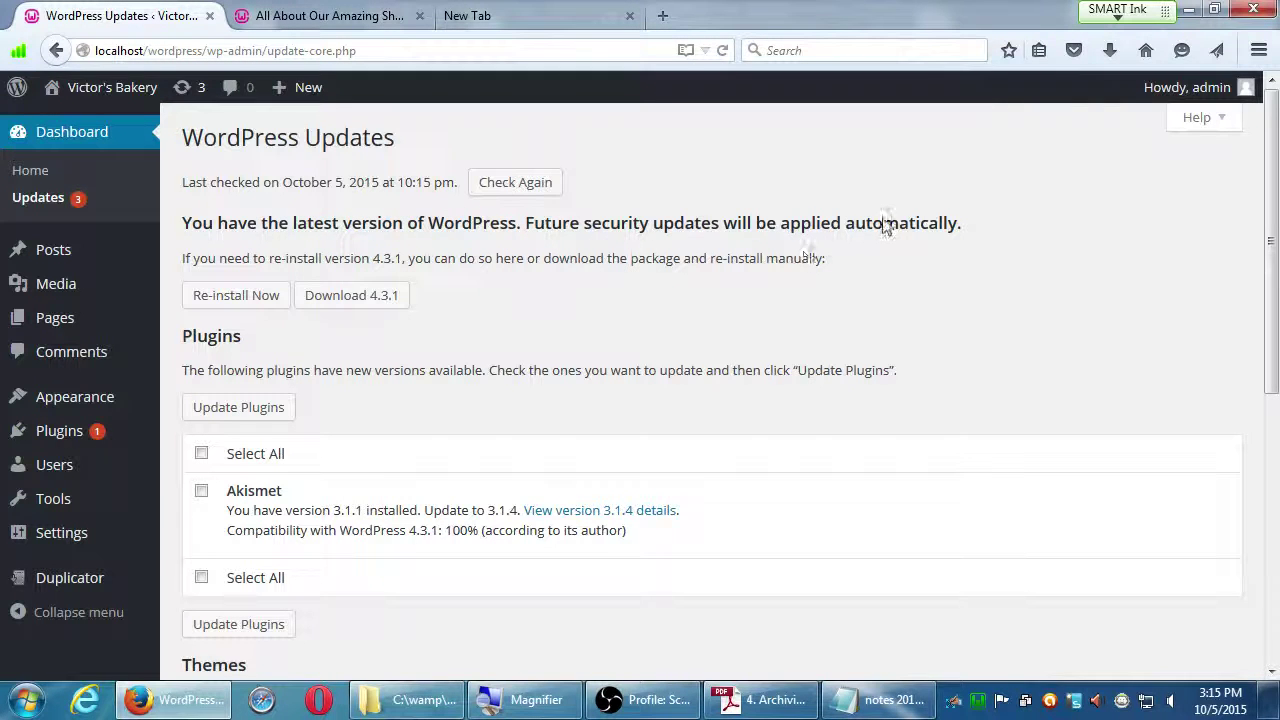
Step: Update only the Twenty Fifteen theme to version 1.3, leaving the Cannyon theme unselected
{"action": "scroll", "coordinate": [891, 214], "scroll_direction": "down", "scroll_amount": 5}
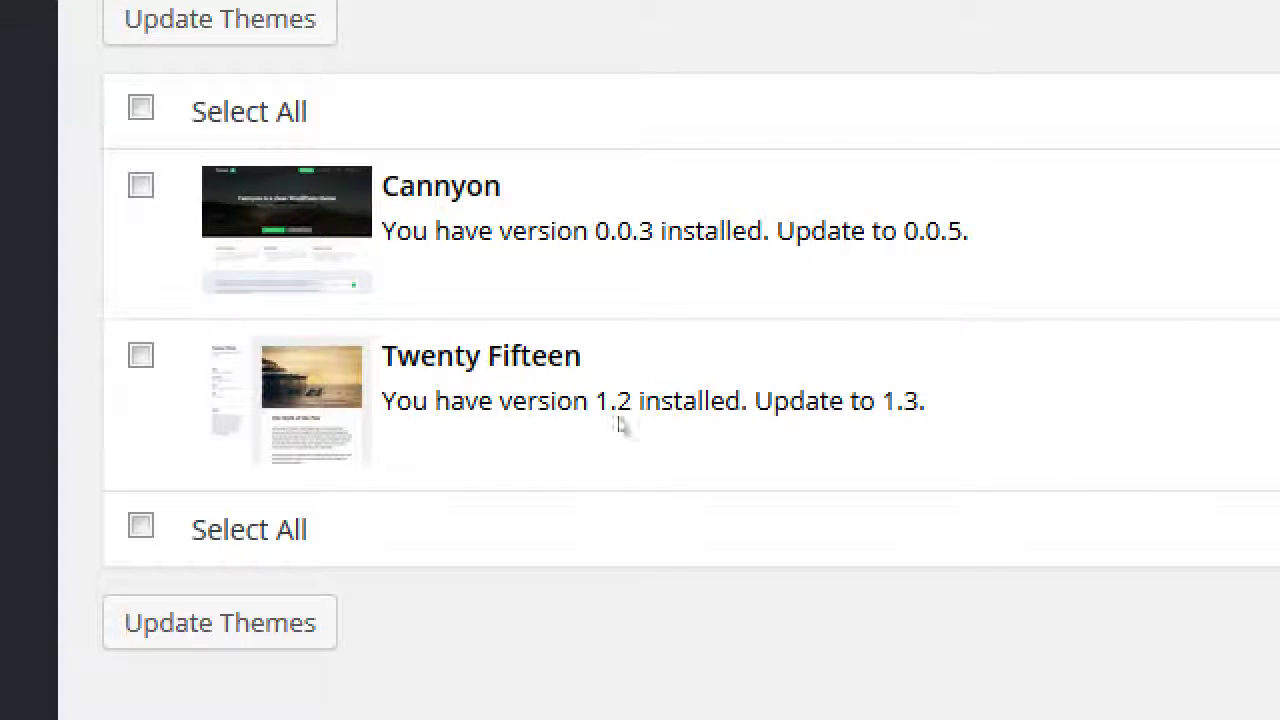
{"action": "left_click", "coordinate": [207, 465]}
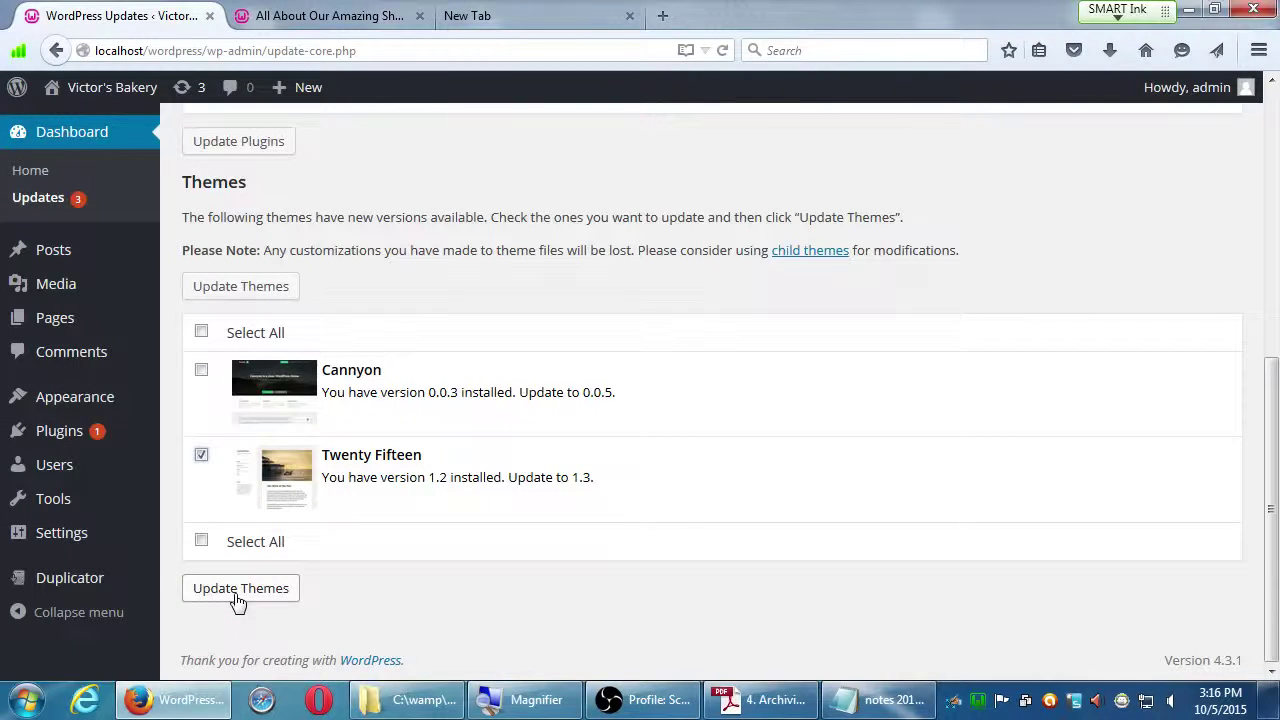
{"action": "left_click", "coordinate": [238, 590]}
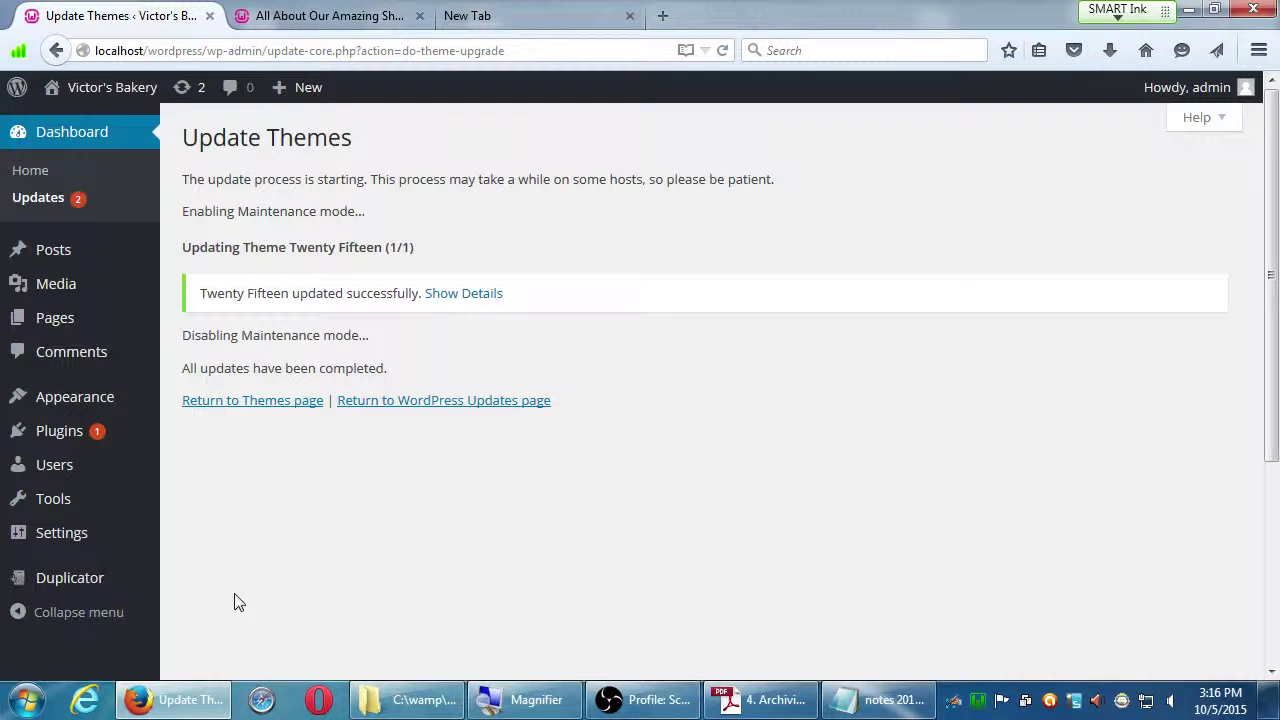
Step: Return to the WordPress Updates page and update the Cannyon theme to version 0.0.5
{"action": "left_click", "coordinate": [490, 408]}
{"action": "scroll", "coordinate": [486, 629], "scroll_direction": "down", "scroll_amount": 8}
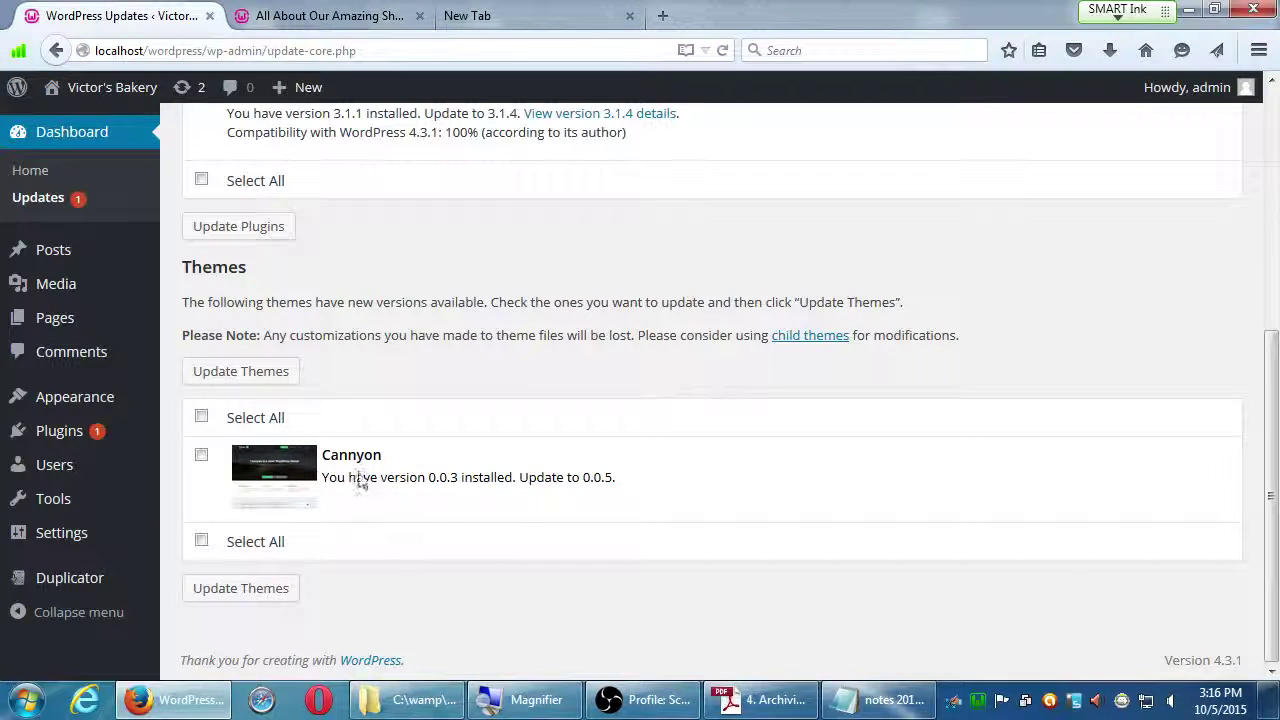
{"action": "left_click", "coordinate": [200, 458]}
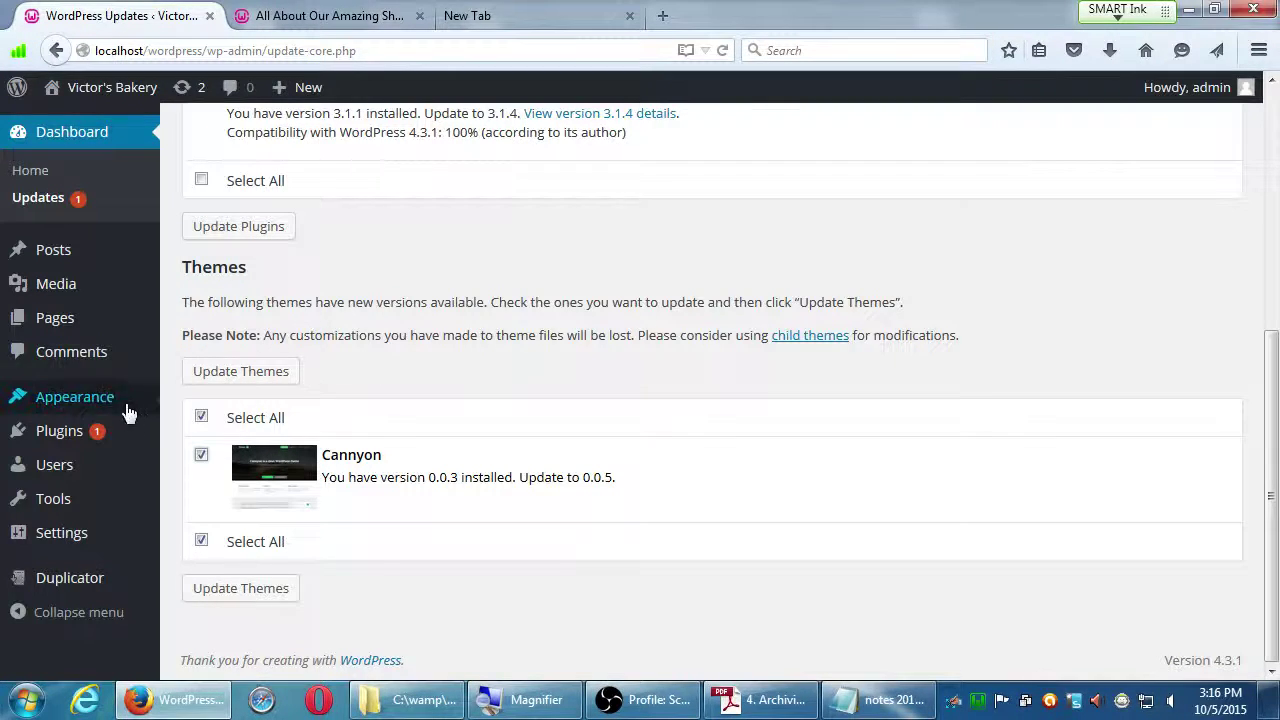
{"action": "mouse_move", "coordinate": [129, 408]}
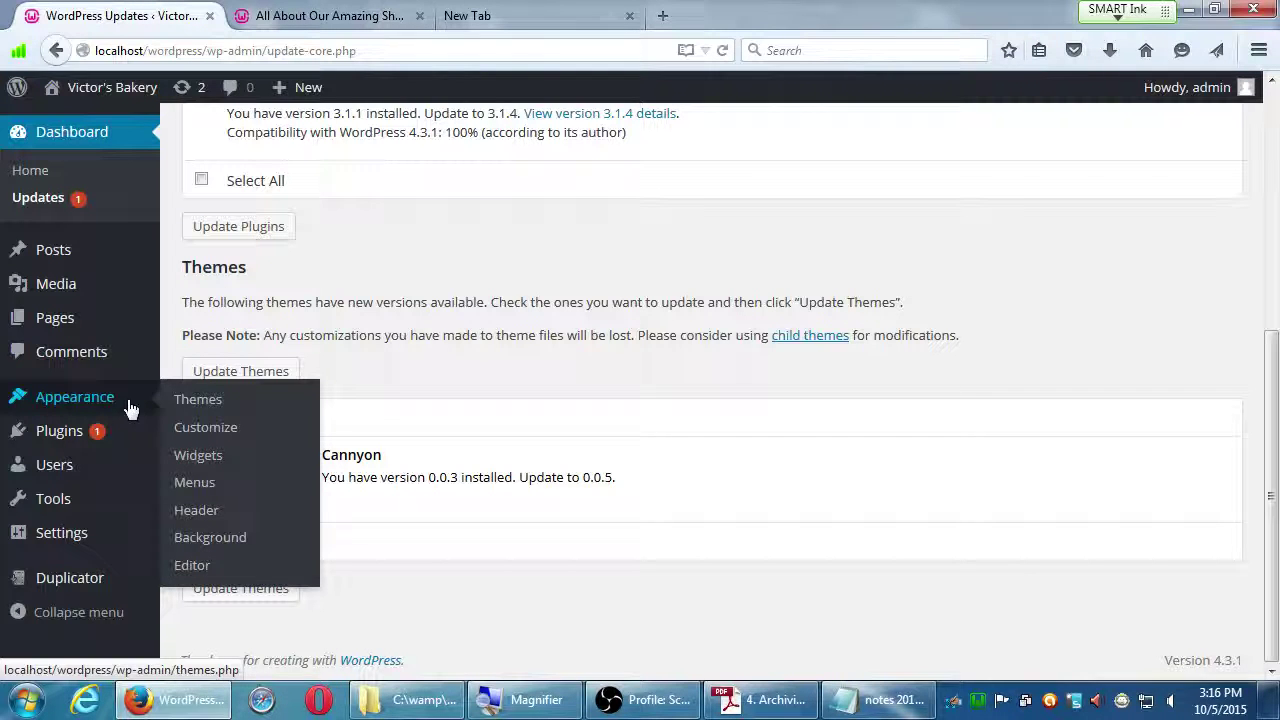
{"action": "double_click", "coordinate": [550, 337]}
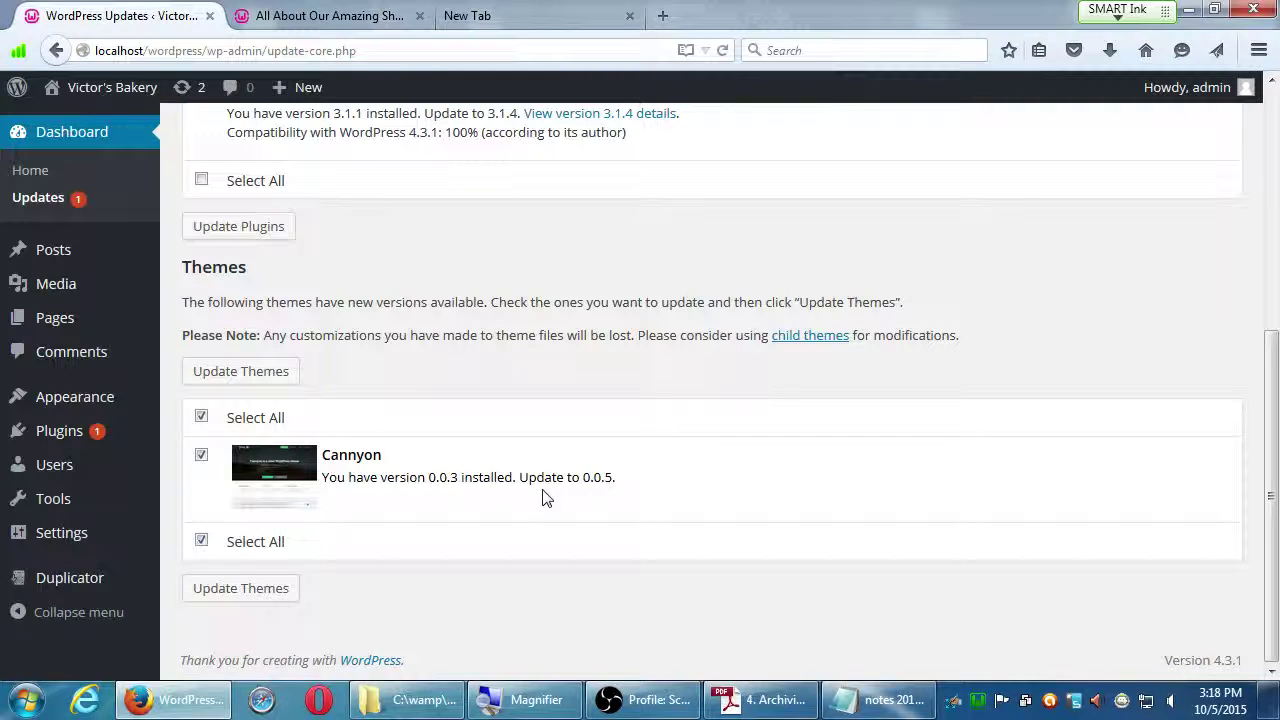
{"action": "left_click", "coordinate": [240, 594]}
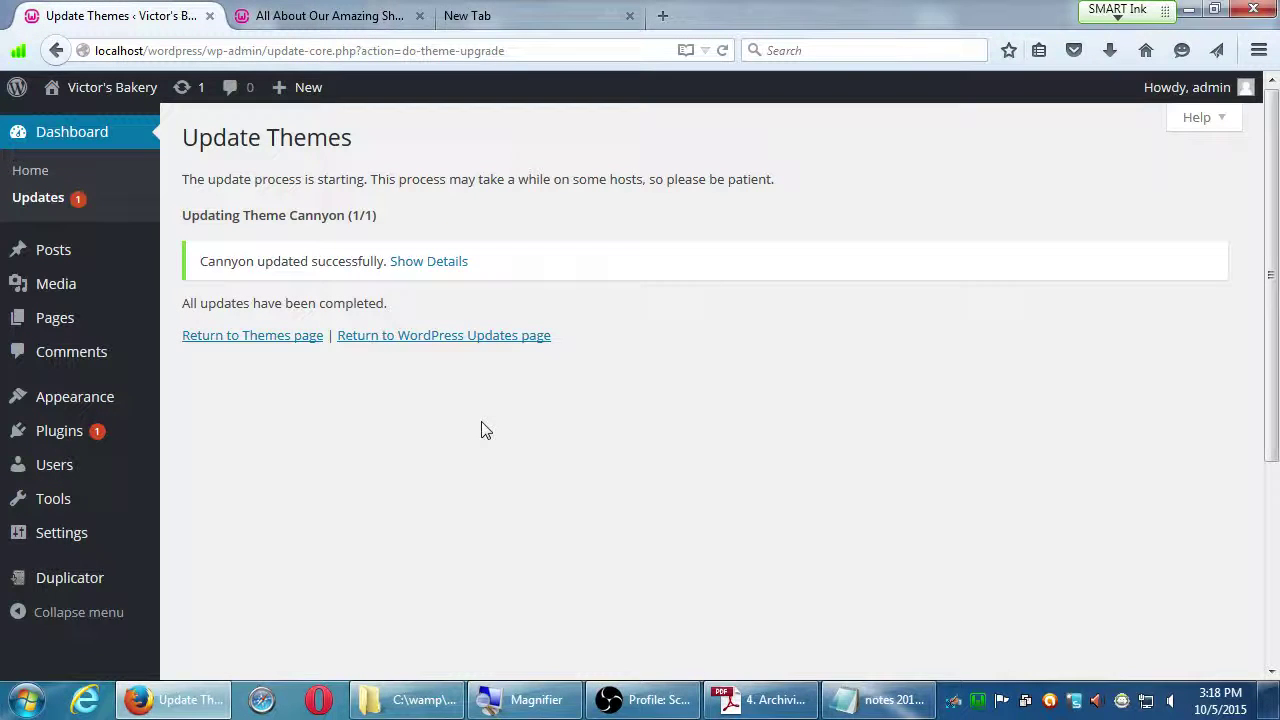
Step: Return to the WordPress Updates page, update the Akismet plugin to version 3.1.4 and look over the update report
{"action": "left_click", "coordinate": [520, 345]}
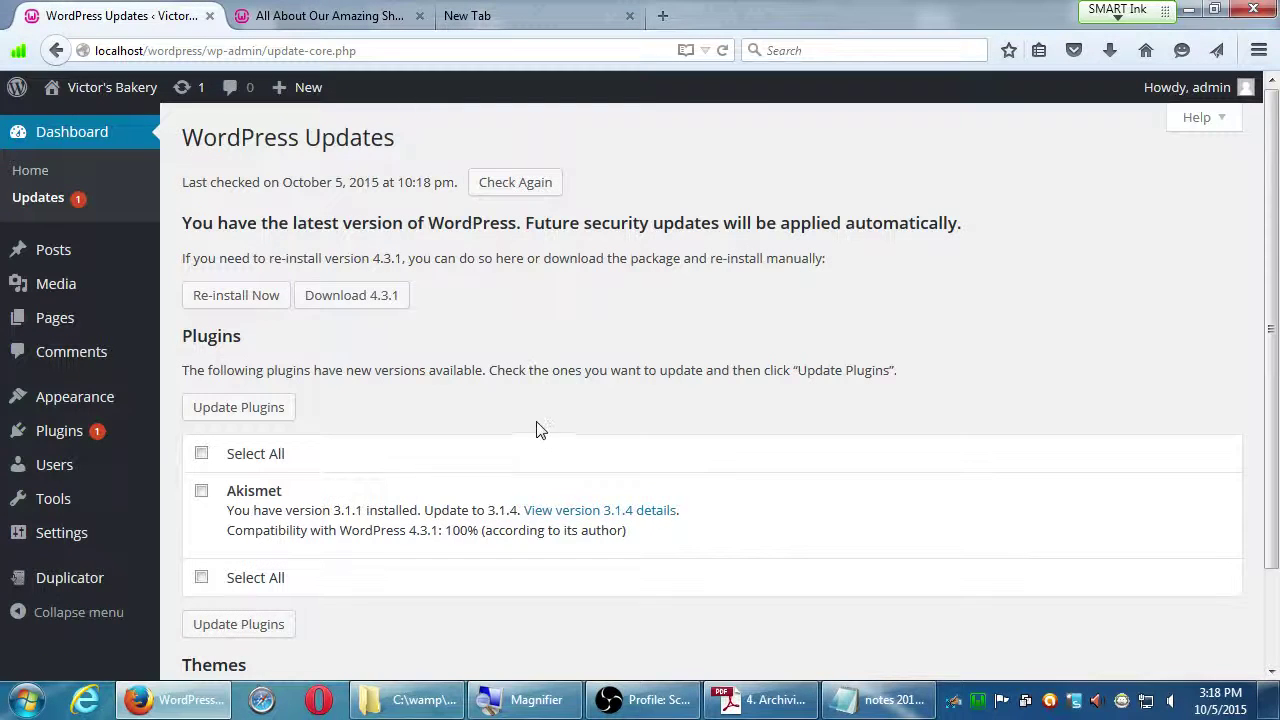
{"action": "scroll", "coordinate": [400, 464], "scroll_direction": "down", "scroll_amount": 2}
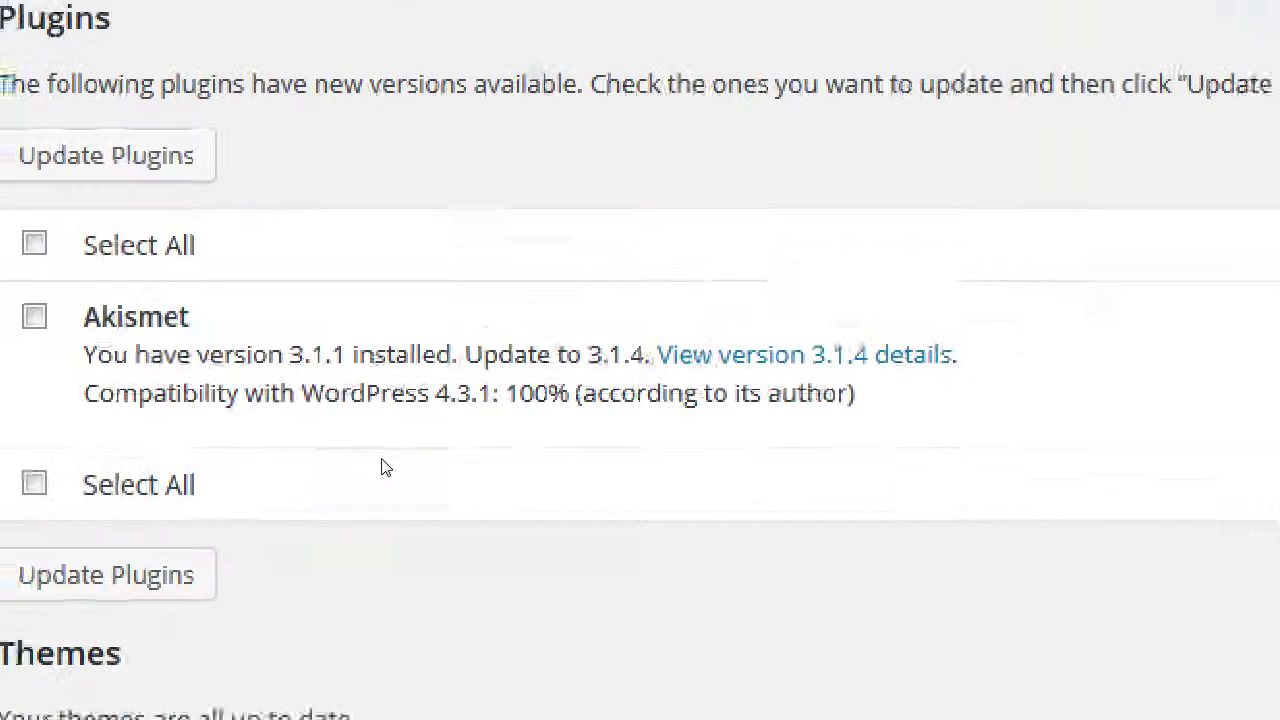
{"action": "mouse_move", "coordinate": [150, 398]}
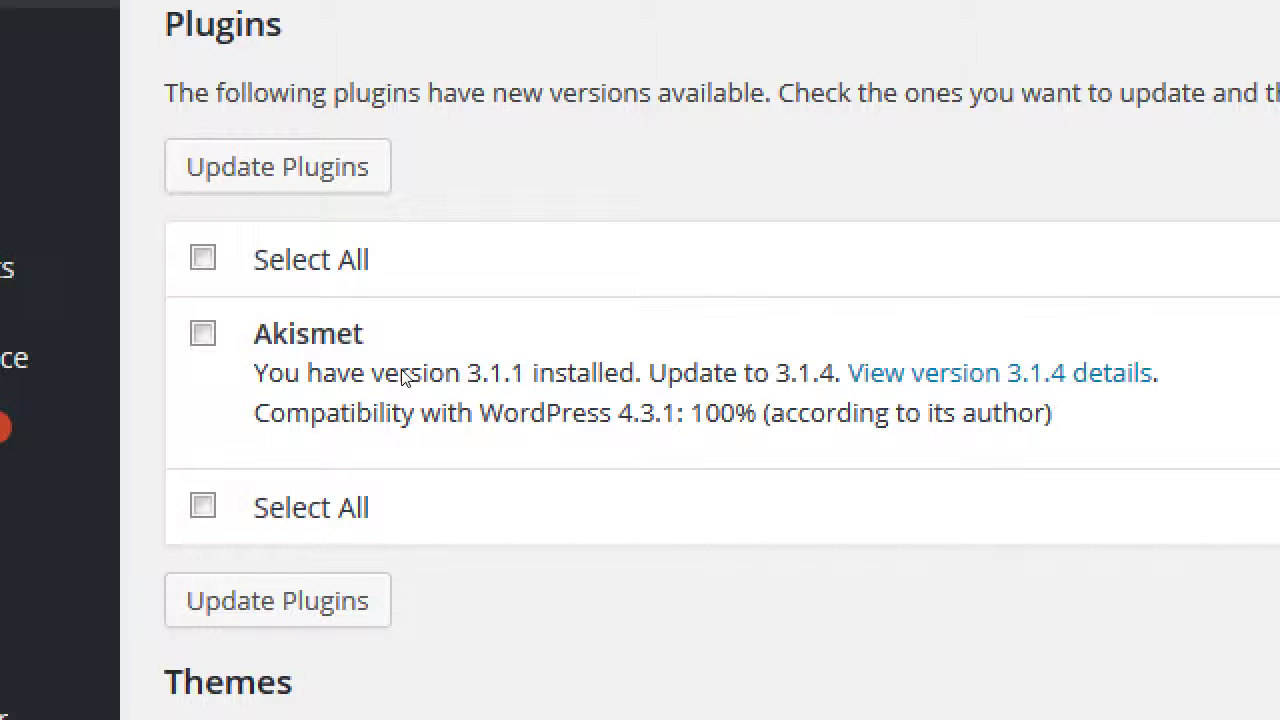
{"action": "left_click", "coordinate": [204, 333]}
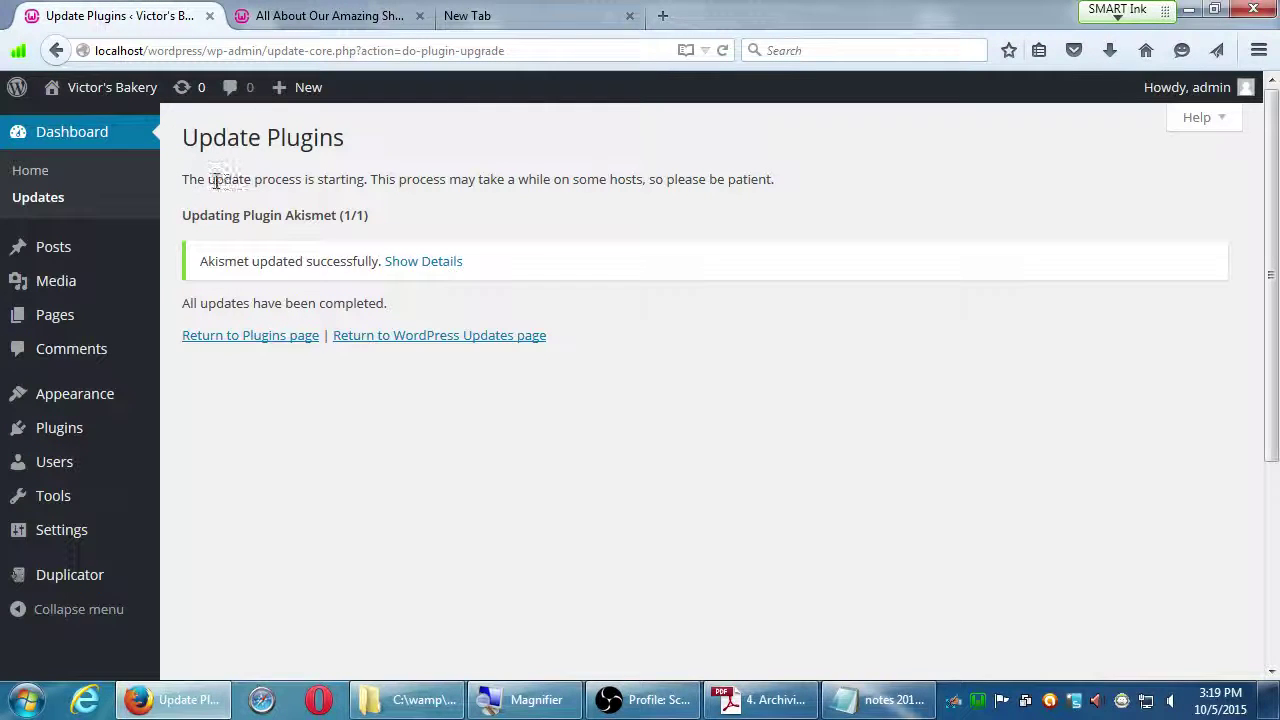
{"action": "left_click_drag", "start_coordinate": [208, 180], "coordinate": [284, 180]}
{"action": "left_click", "coordinate": [492, 222]}
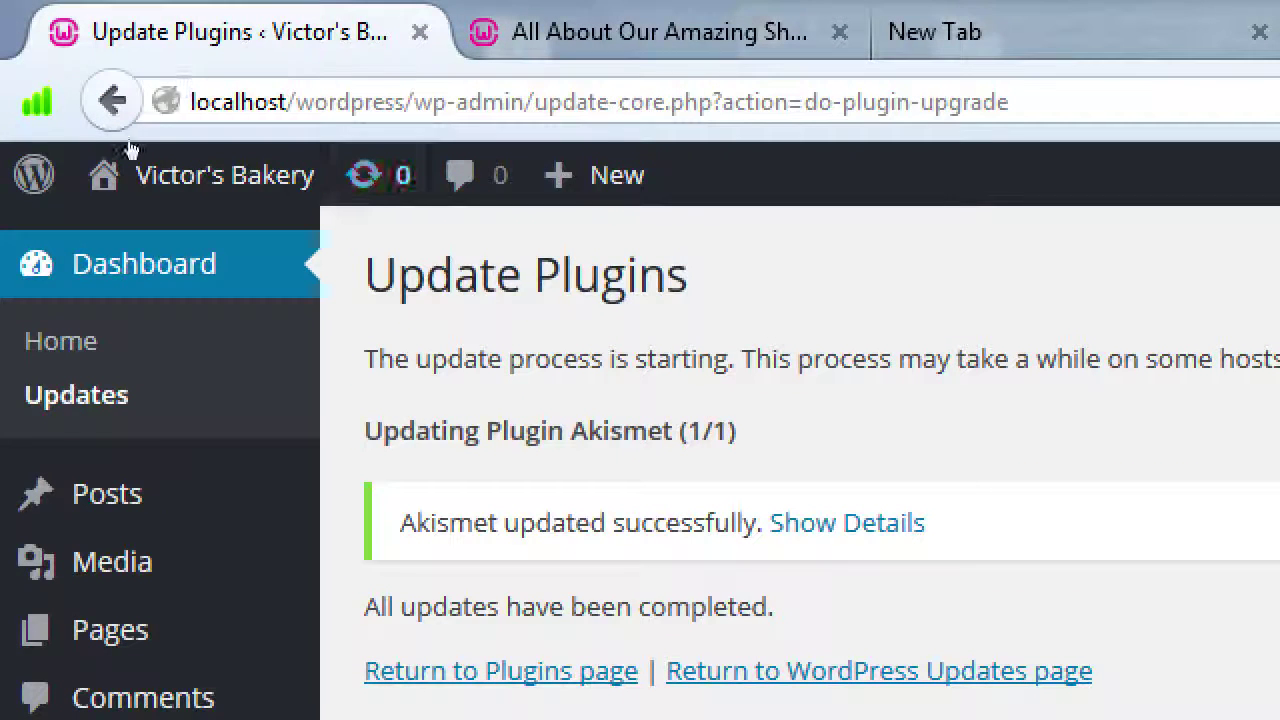
Step: Go to the Dashboard home page and close the unused new browser tab
{"action": "left_click", "coordinate": [45, 180]}
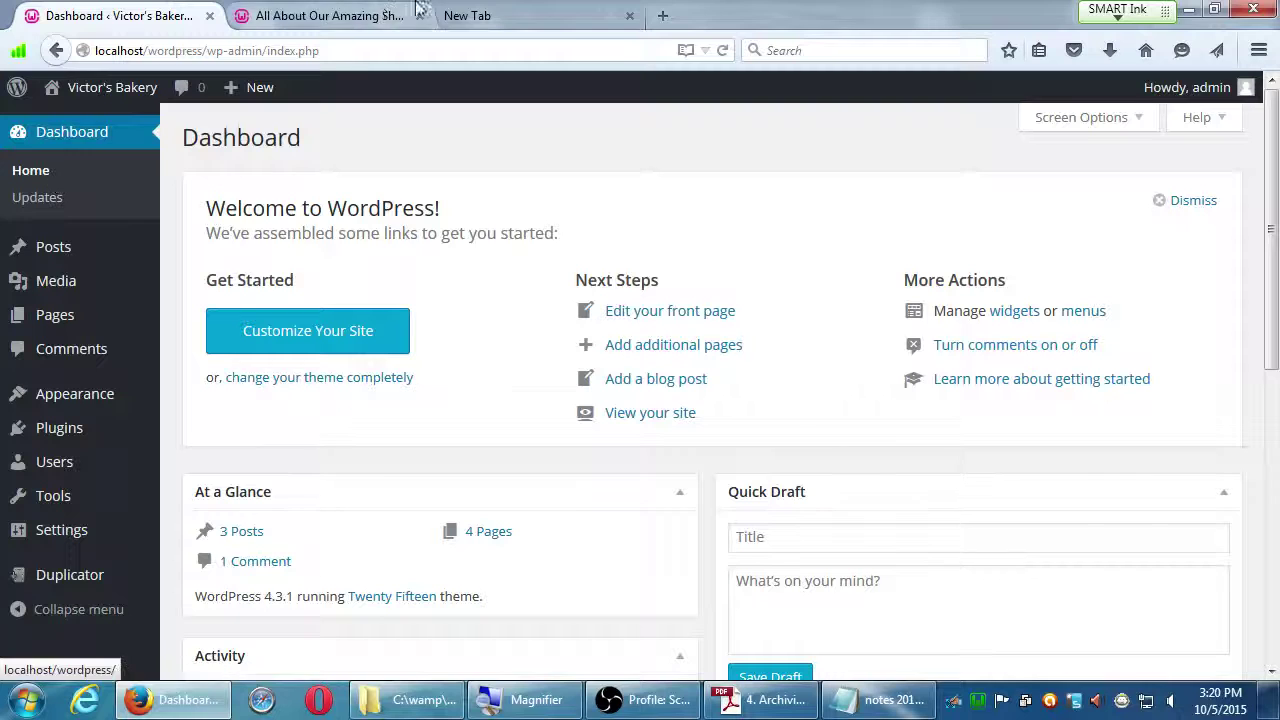
{"action": "left_click", "coordinate": [630, 17]}
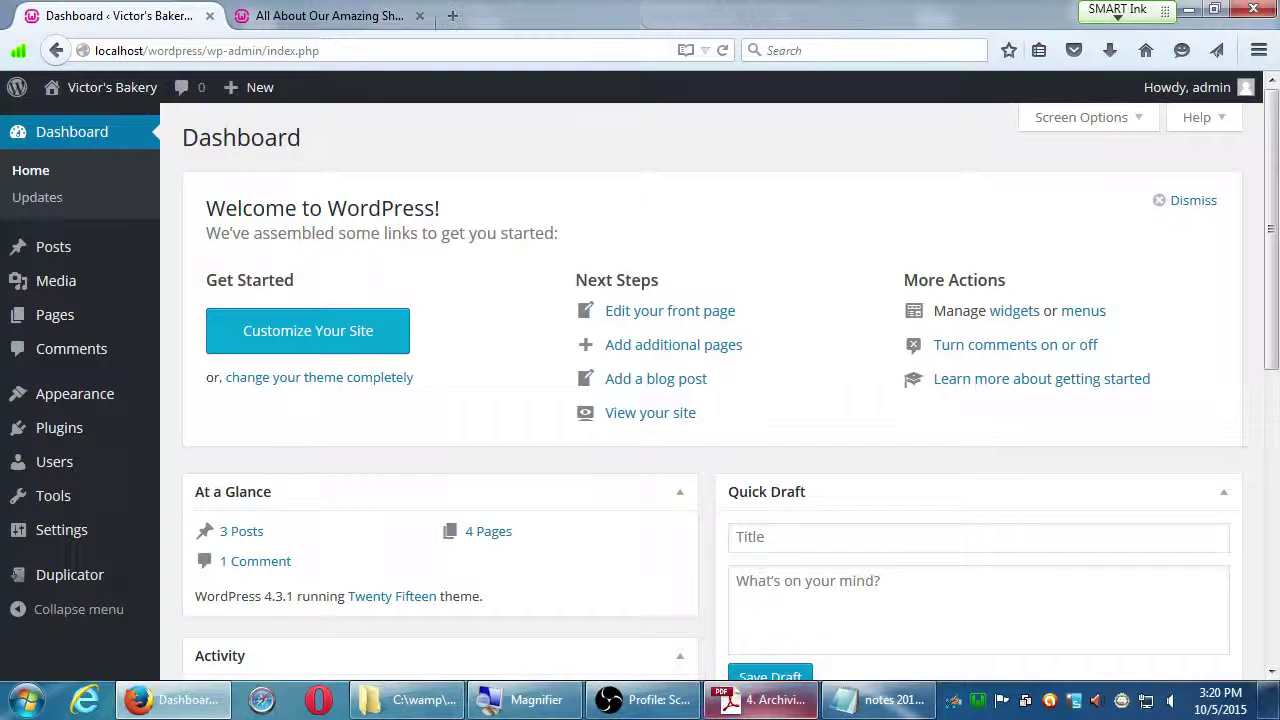
{"action": "left_click", "coordinate": [660, 703]}
{"action": "left_click", "coordinate": [660, 703]}
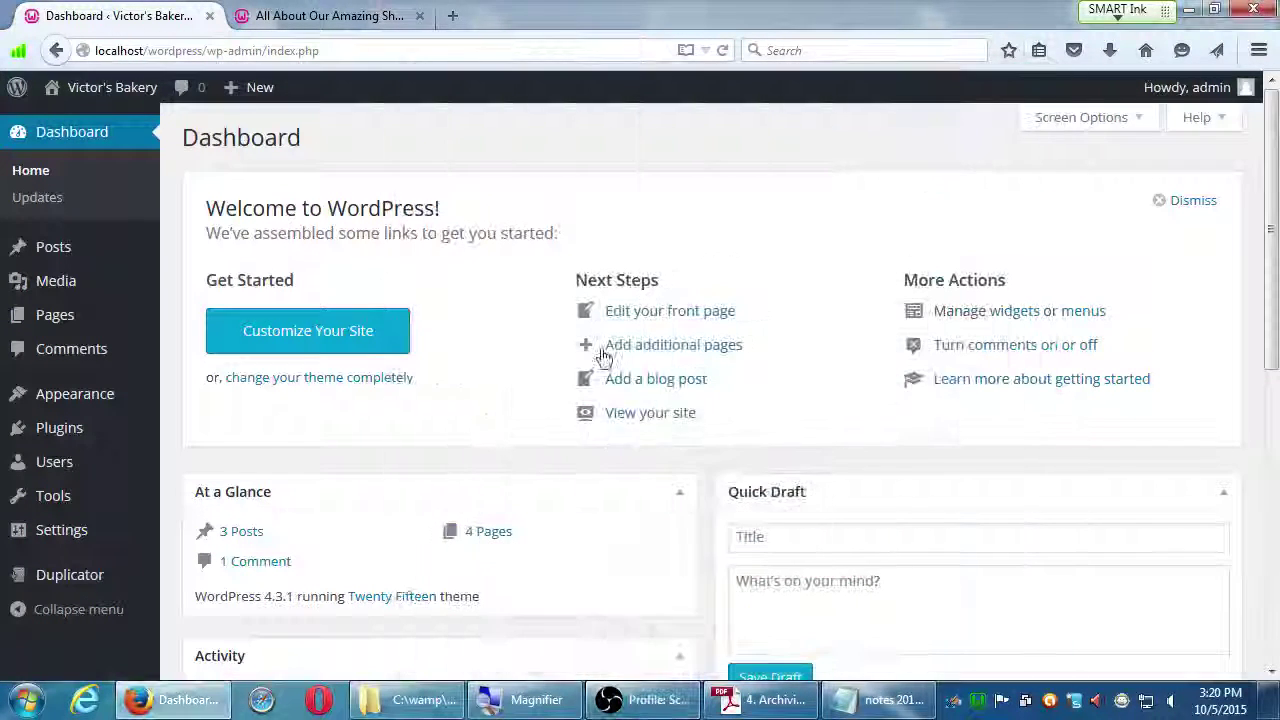